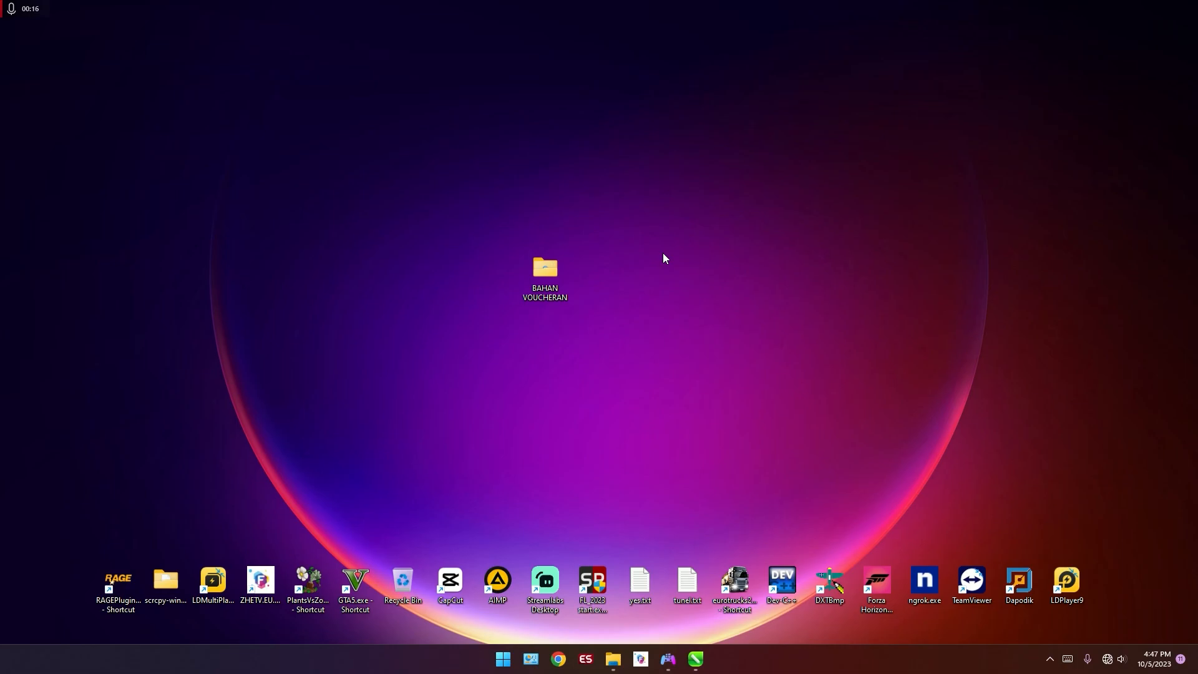
Step: Switch to CorelDRAW and examine the Page 1 topology from the internet source through the MikroTik router to the phone
click(696, 659)
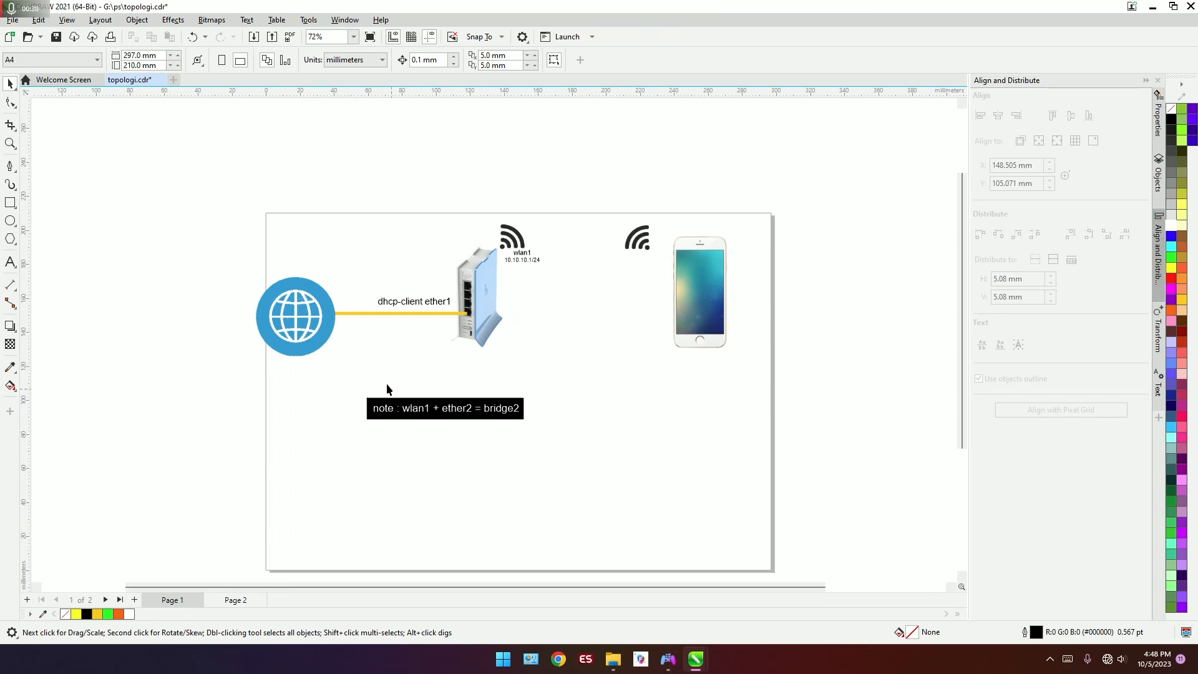
scroll(279, 338, up, 3)
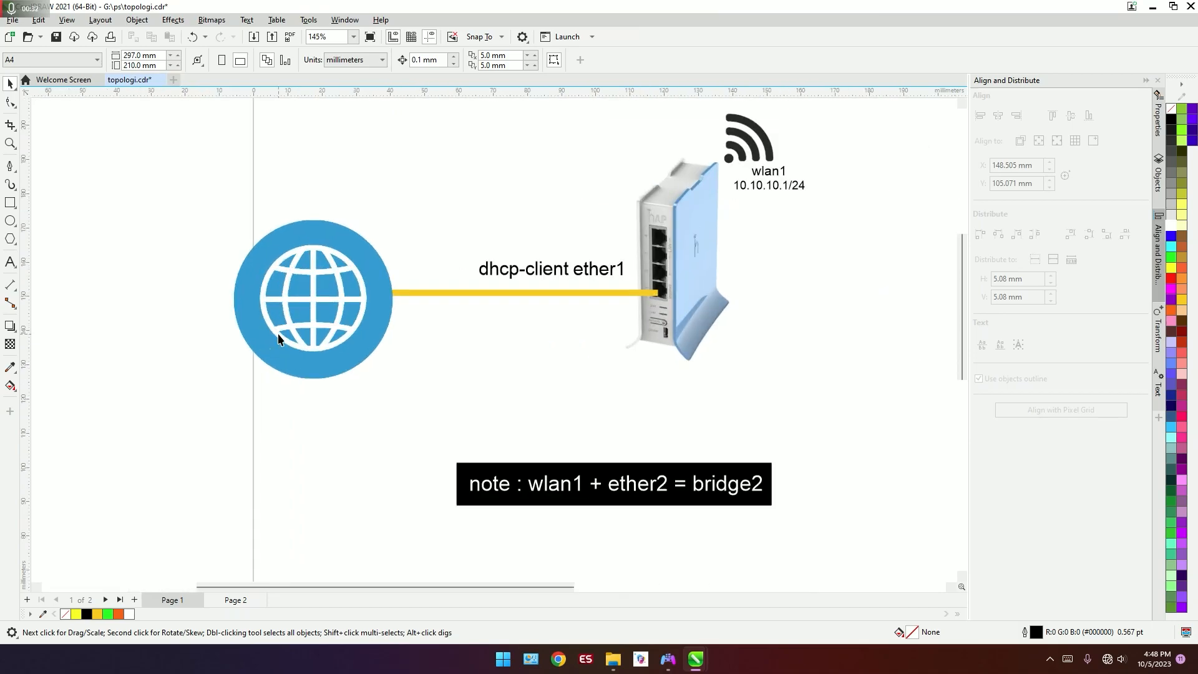
scroll(279, 338, down, 3)
scroll(518, 271, up, 2)
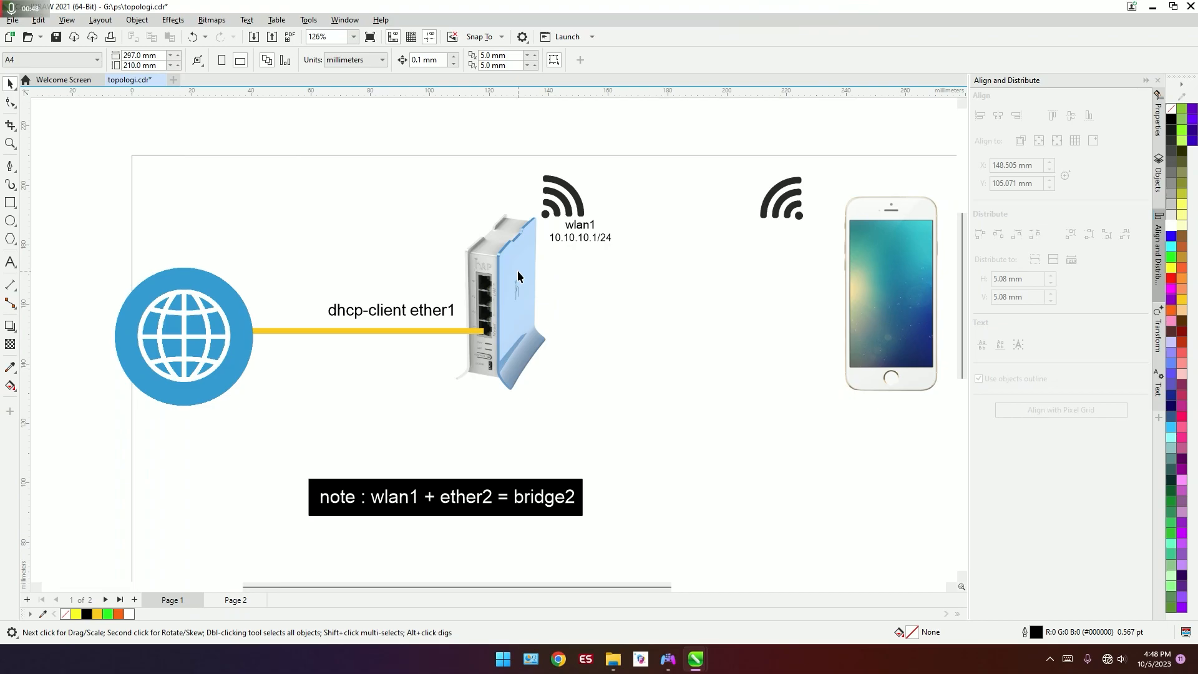
scroll(497, 249, down, 1)
scroll(856, 317, up, 1)
scroll(856, 317, up, 1)
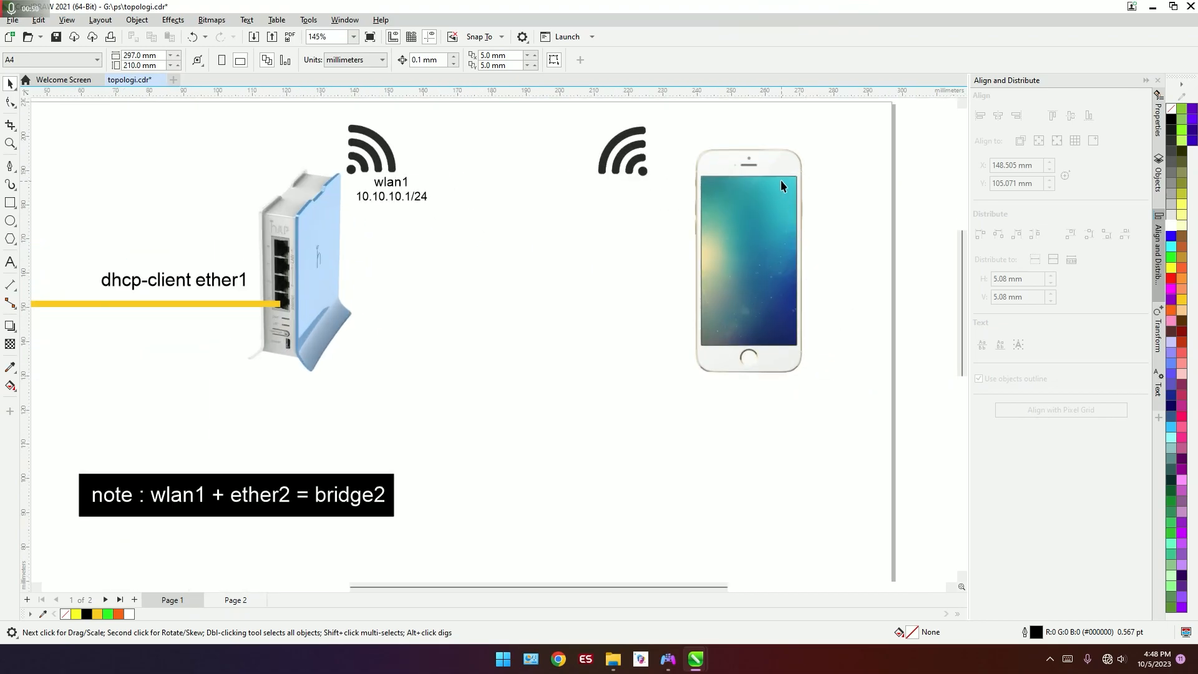
scroll(806, 276, down, 1)
scroll(507, 143, up, 1)
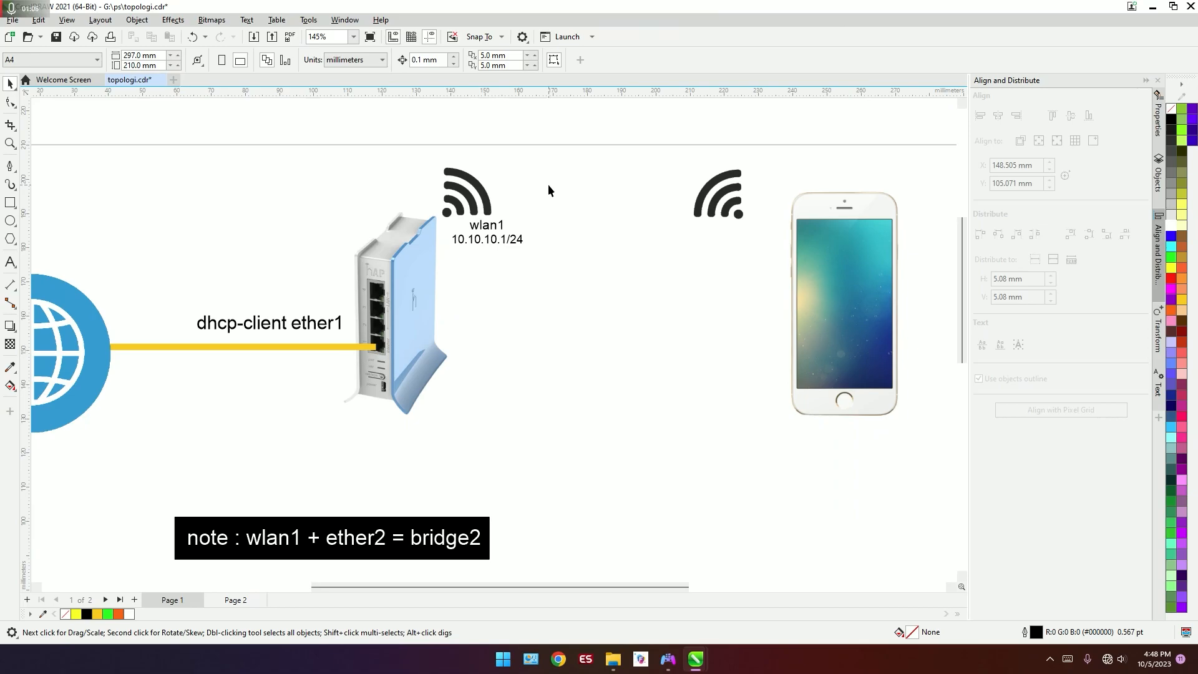
scroll(381, 315, down, 1)
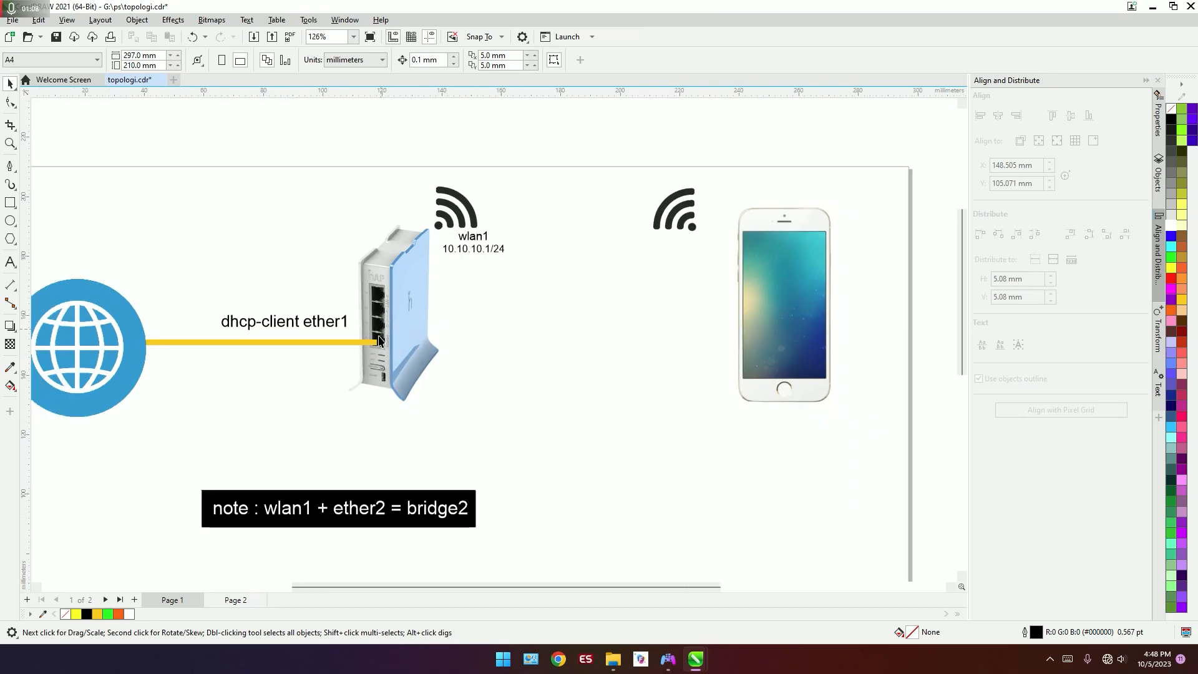
Step: Open Page 2 and examine the ether2 link to the second router, the wlan1 label and the bridge note
click(251, 598)
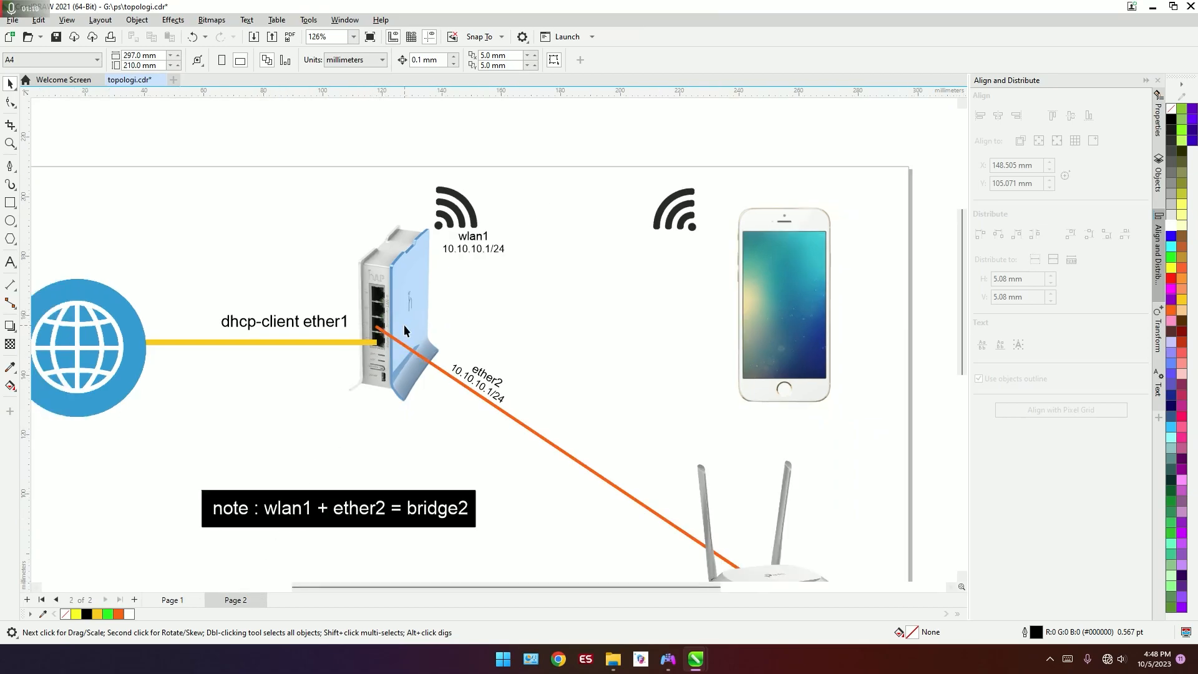
scroll(404, 324, down, 3)
scroll(474, 312, up, 3)
scroll(438, 318, down, 1)
scroll(437, 318, up, 2)
scroll(508, 256, down, 2)
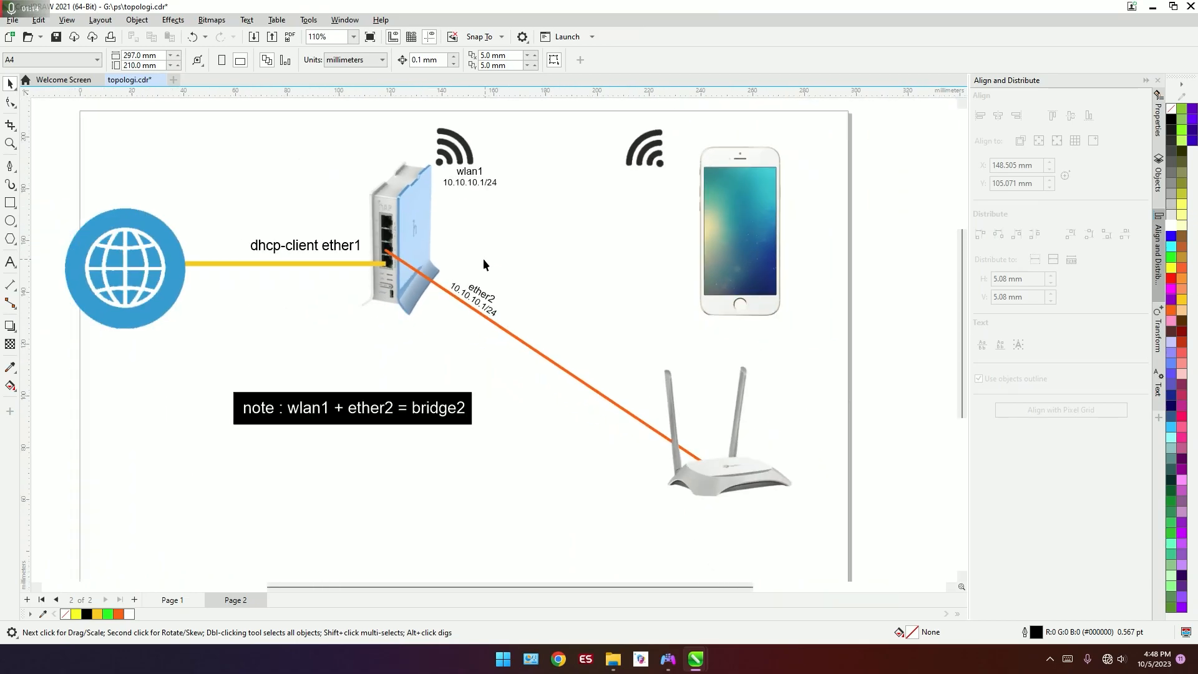
scroll(483, 258, up, 2)
scroll(774, 469, down, 2)
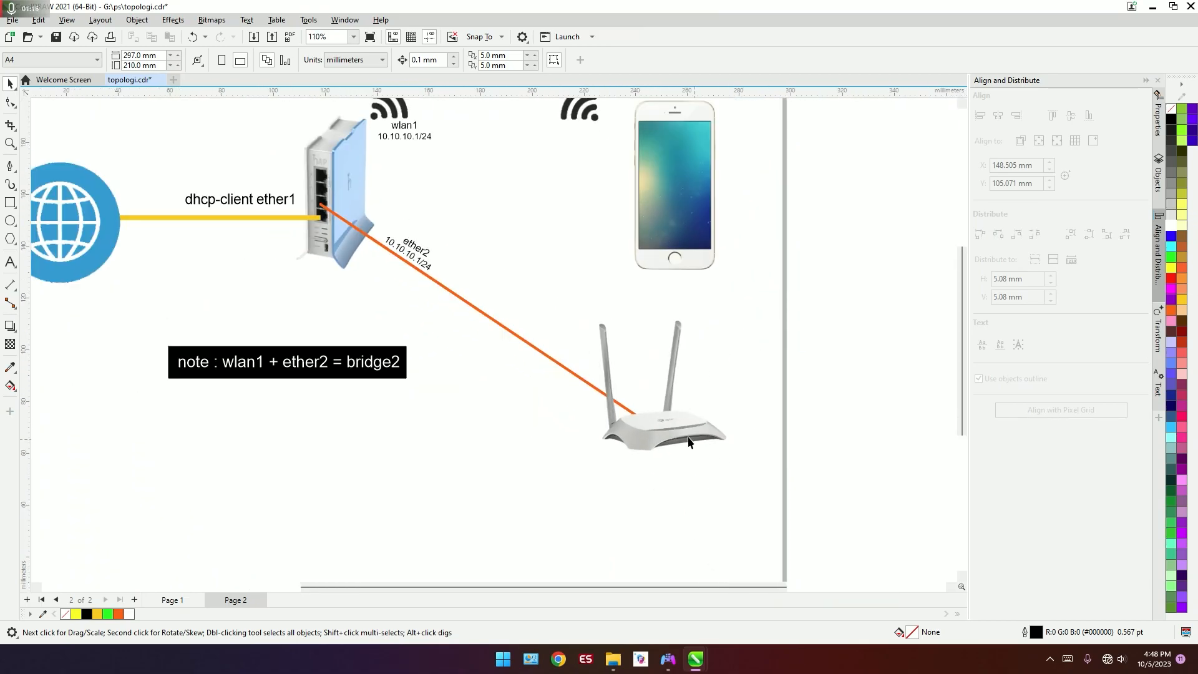
scroll(645, 414, up, 3)
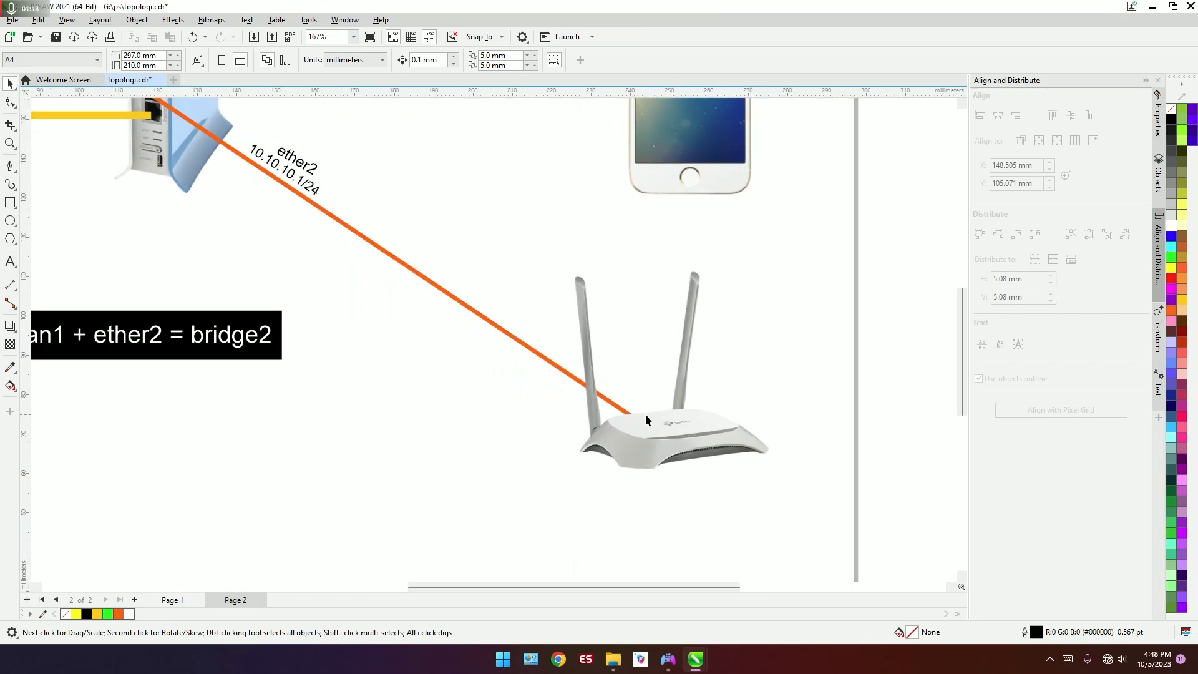
scroll(645, 414, down, 5)
scroll(496, 175, up, 4)
scroll(511, 186, down, 3)
scroll(712, 545, up, 3)
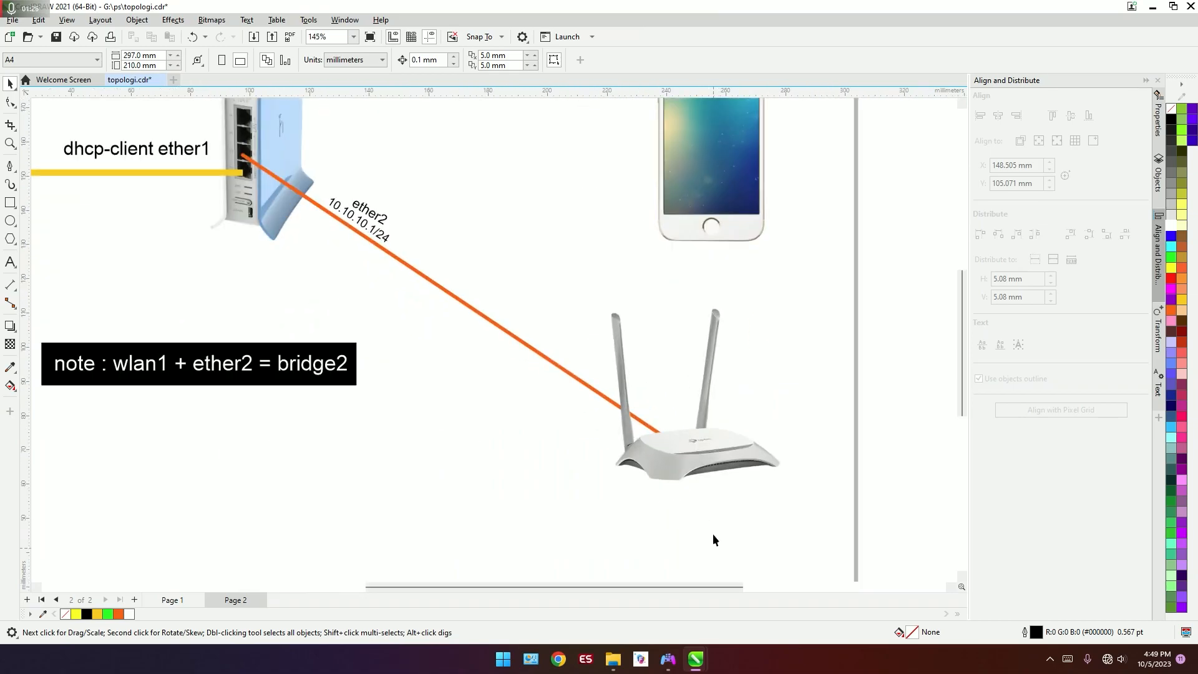
scroll(699, 470, down, 3)
scroll(639, 309, down, 1)
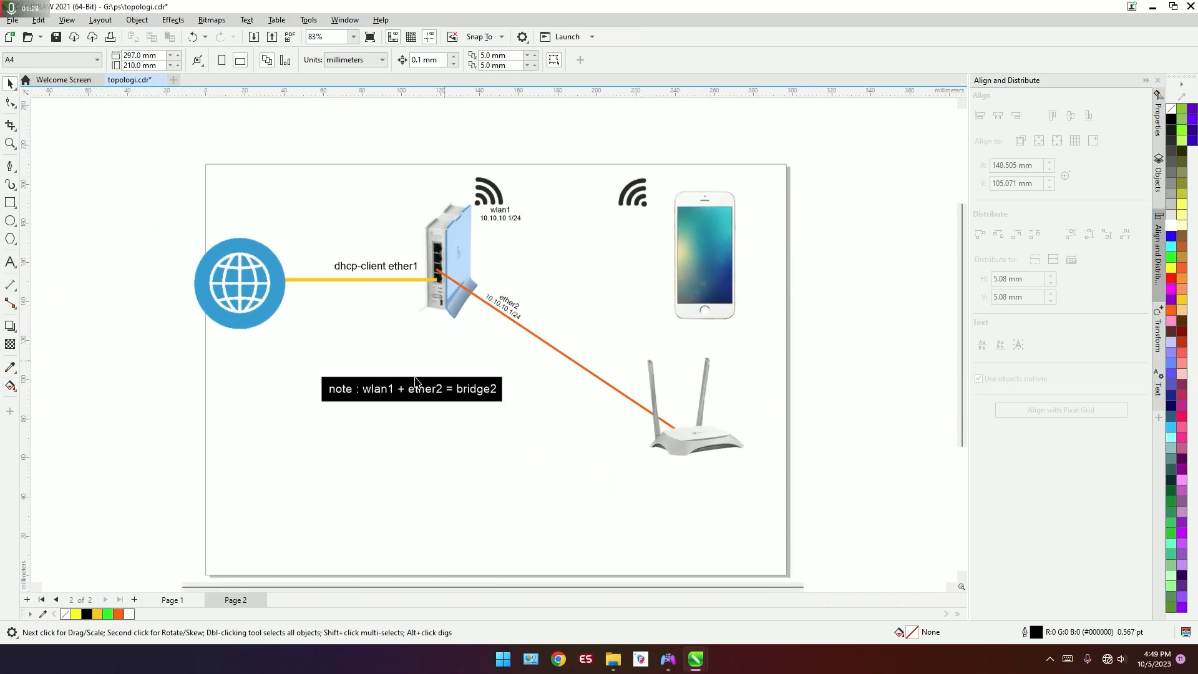
scroll(370, 361, up, 2)
scroll(565, 278, down, 2)
scroll(530, 196, up, 2)
scroll(530, 196, down, 2)
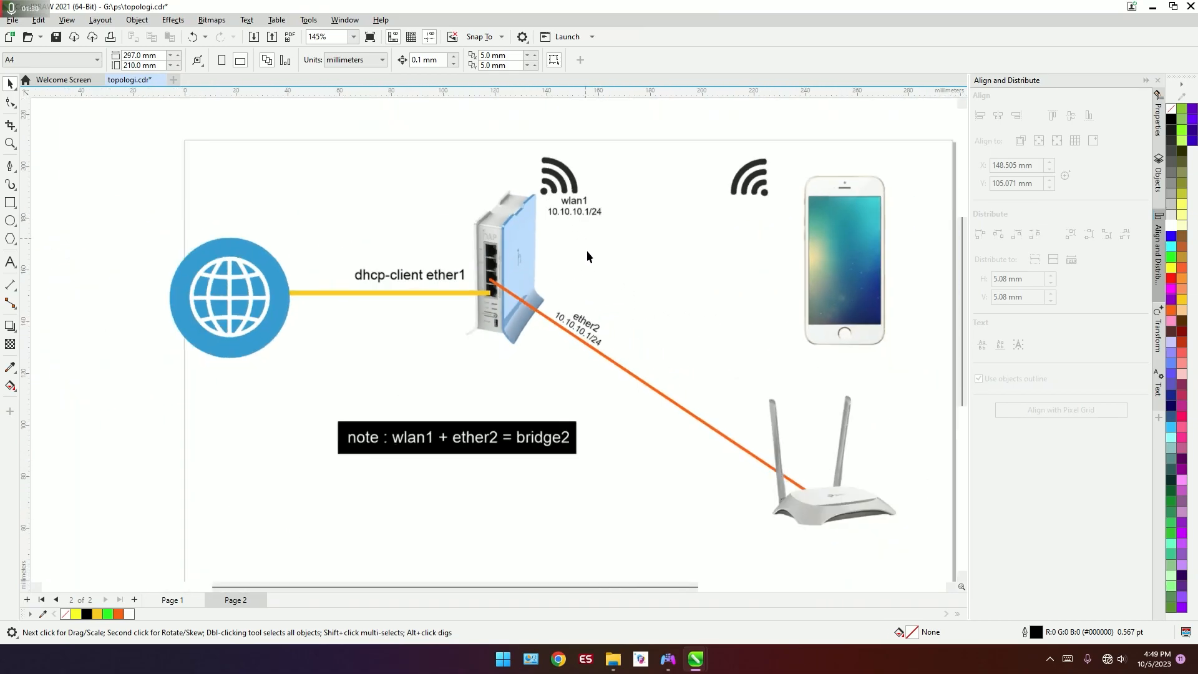
scroll(589, 246, up, 2)
scroll(625, 297, down, 1)
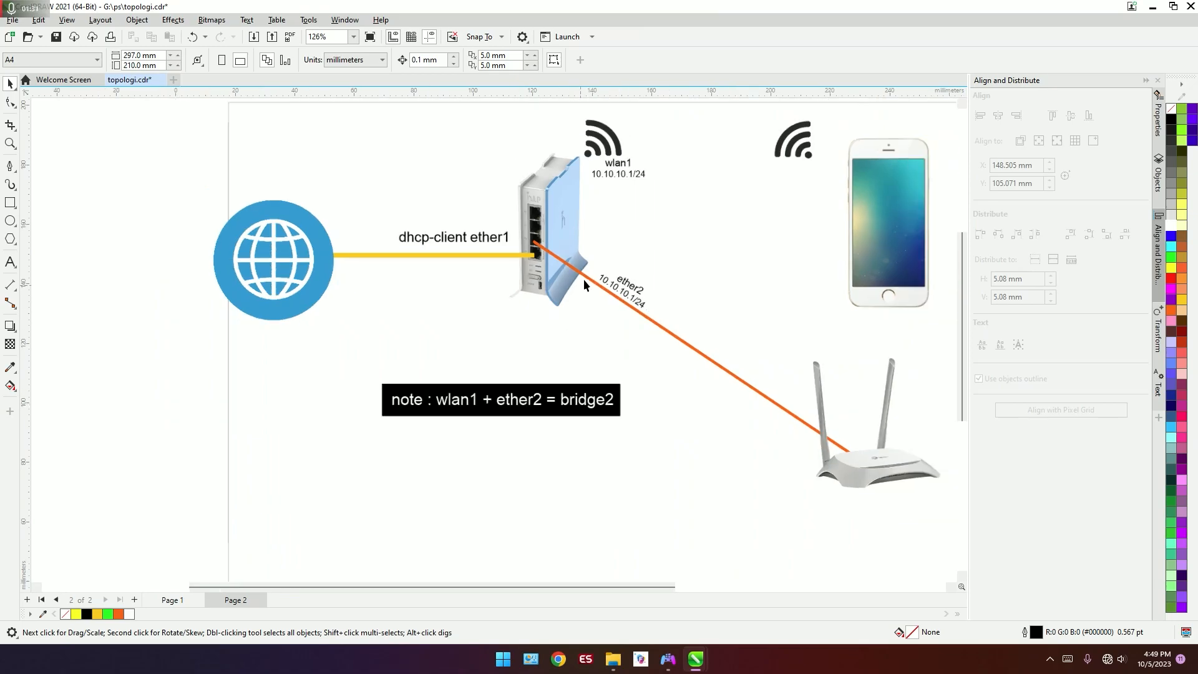
Step: Change the black note's text to "note : wlan1 + ether2 = bridge1" and deselect it
double_click(611, 407)
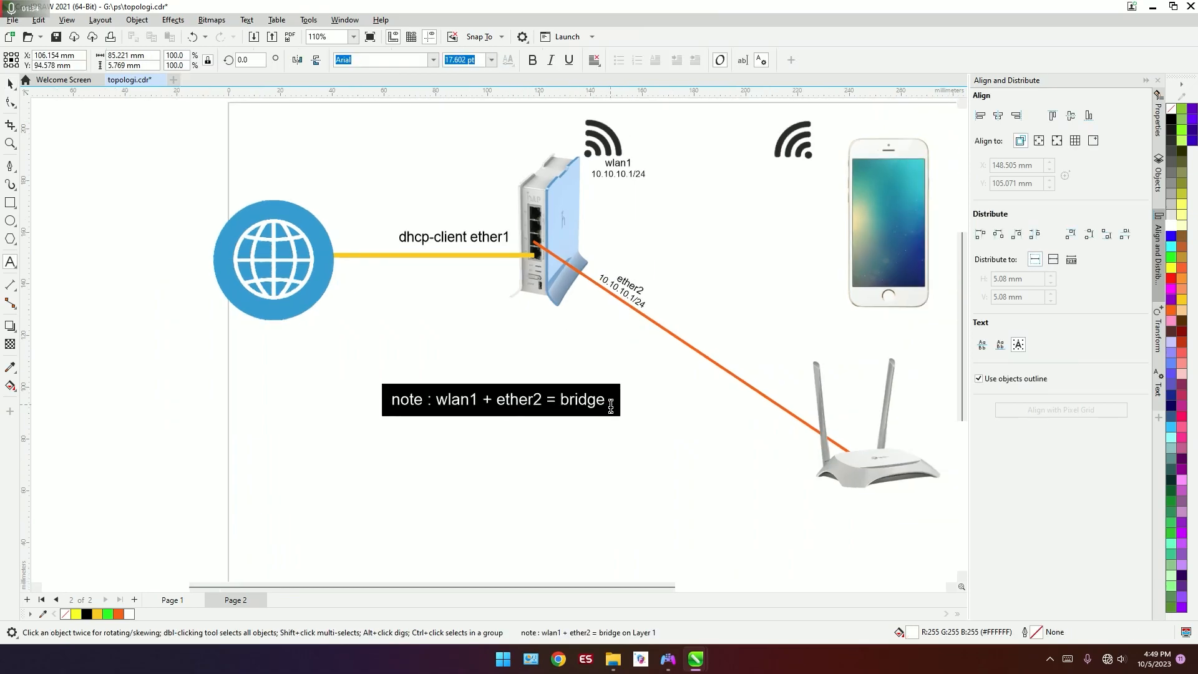
scroll(626, 284, up, 2)
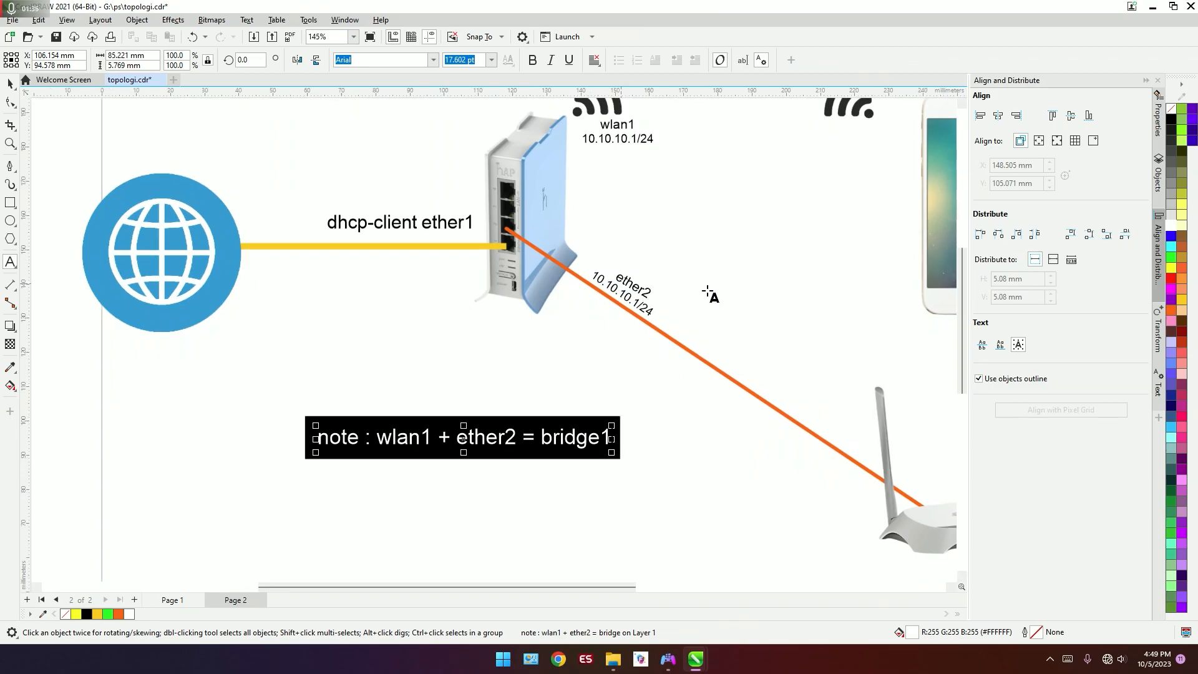
scroll(607, 335, down, 2)
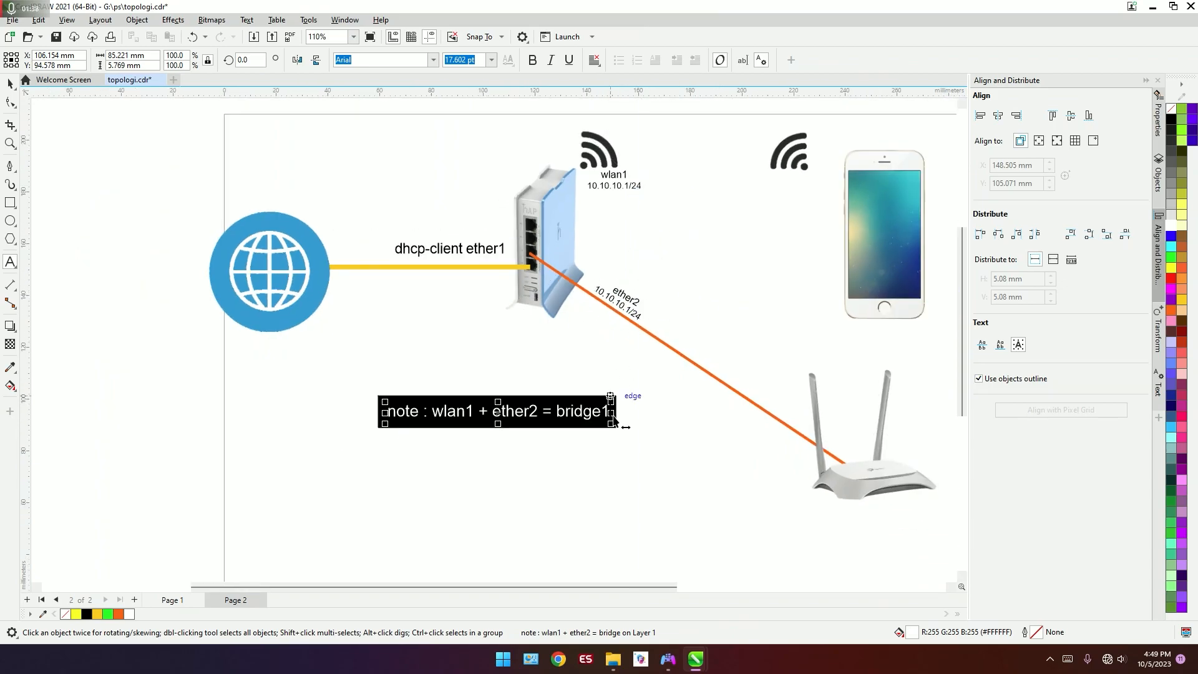
scroll(618, 417, up, 3)
scroll(615, 419, down, 2)
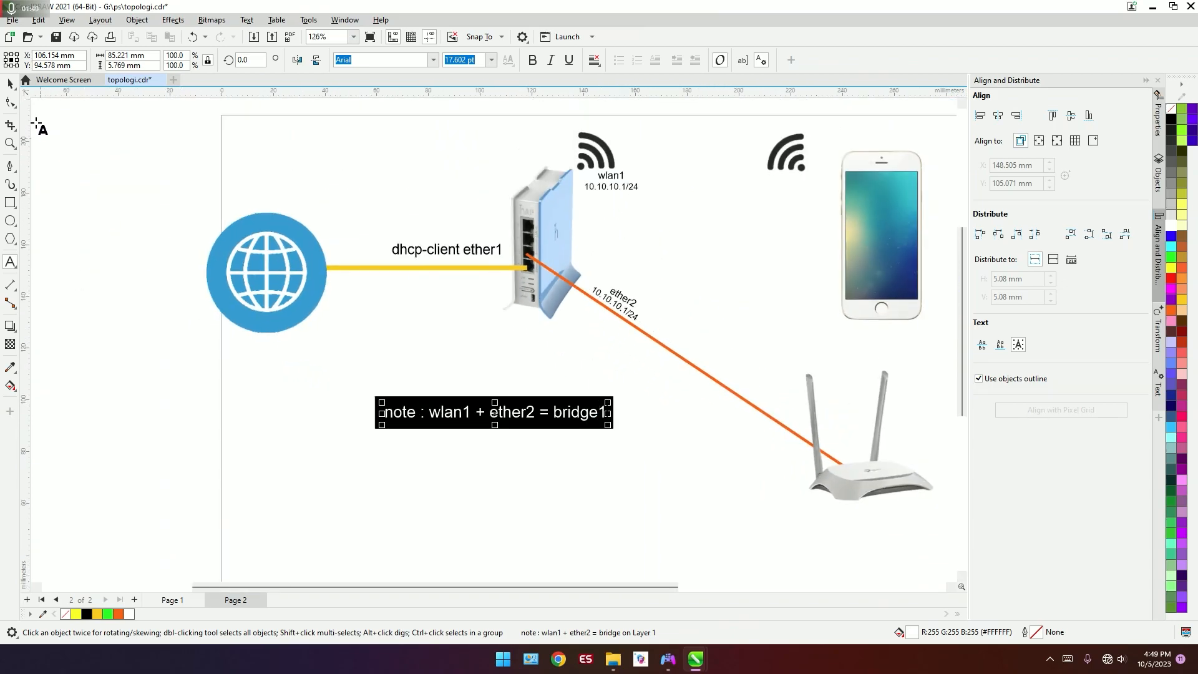
click(12, 84)
click(228, 191)
scroll(261, 203, down, 2)
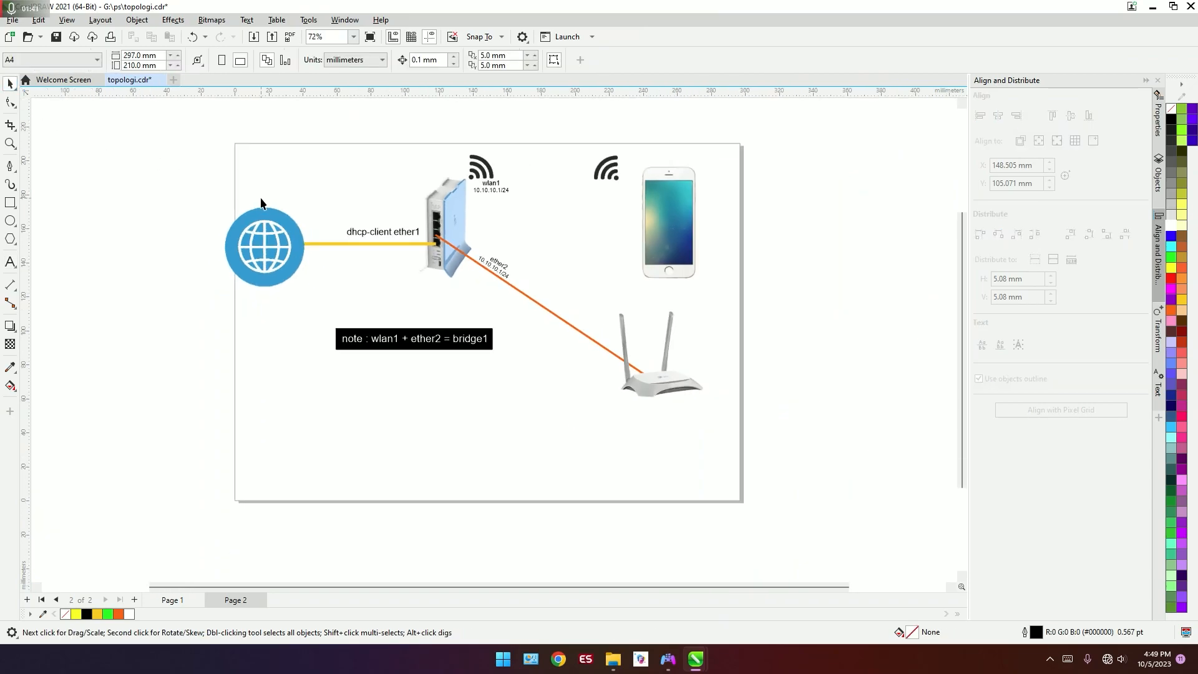
Step: Examine the MikroTik router's ports and its ether1, ether2 and wlan1 connections in the topology
scroll(427, 160, up, 3)
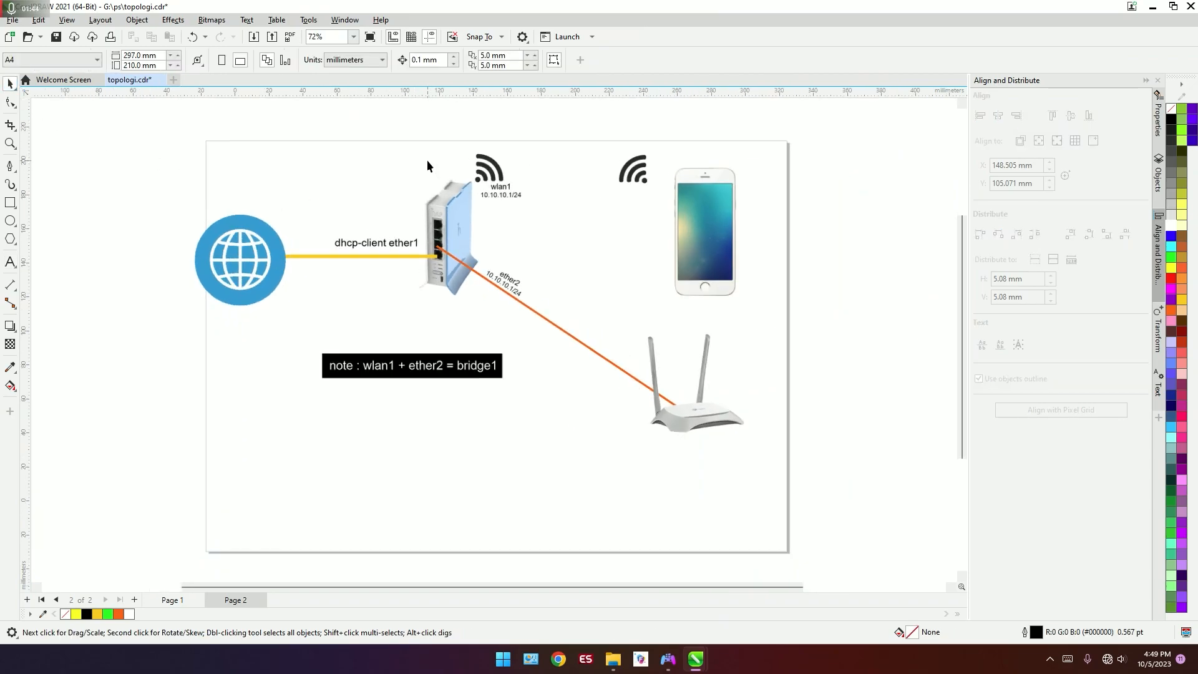
scroll(441, 238, up, 4)
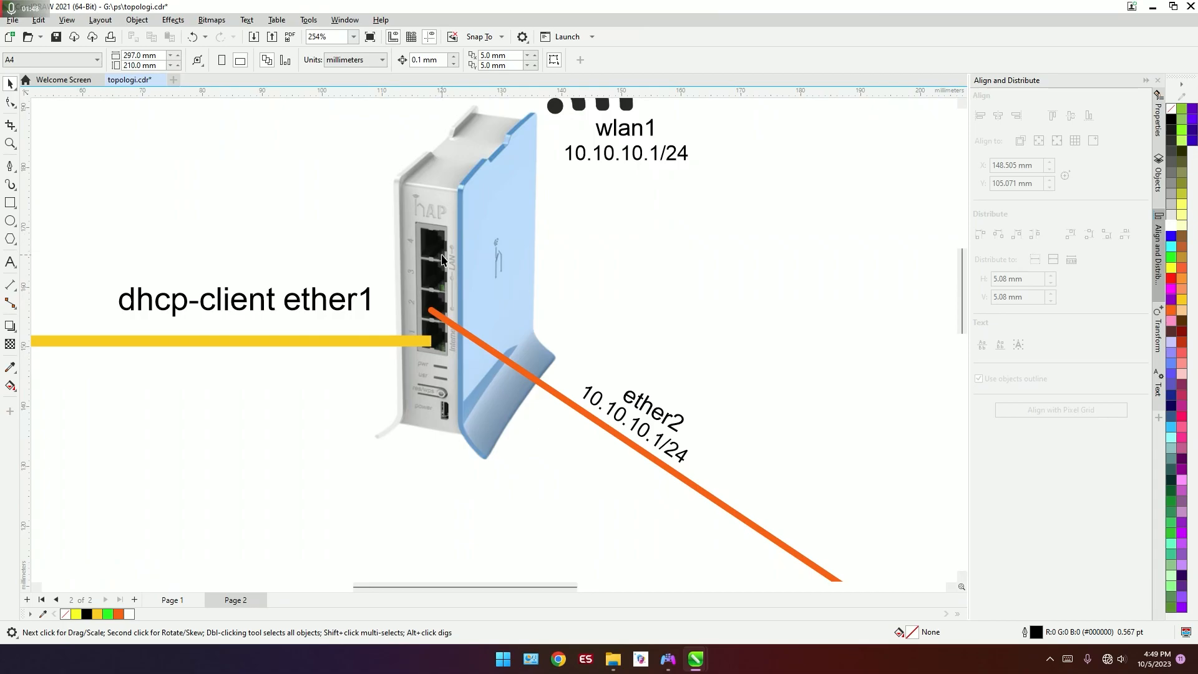
scroll(441, 259, down, 3)
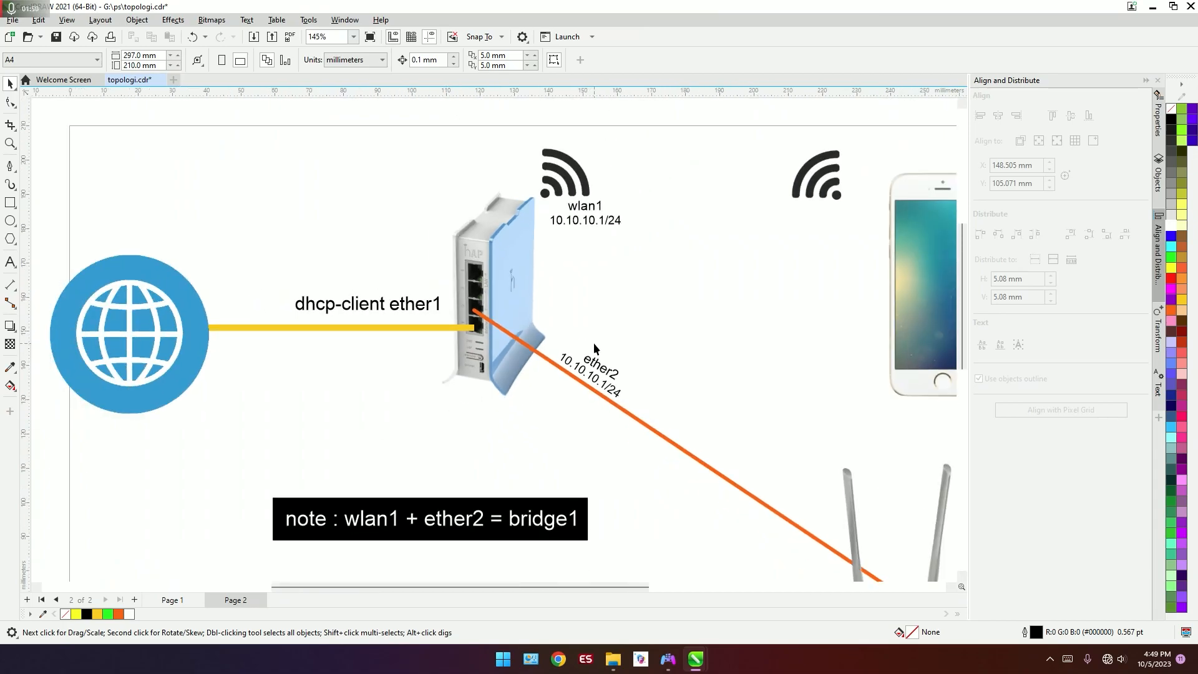
scroll(483, 319, up, 2)
scroll(482, 318, down, 3)
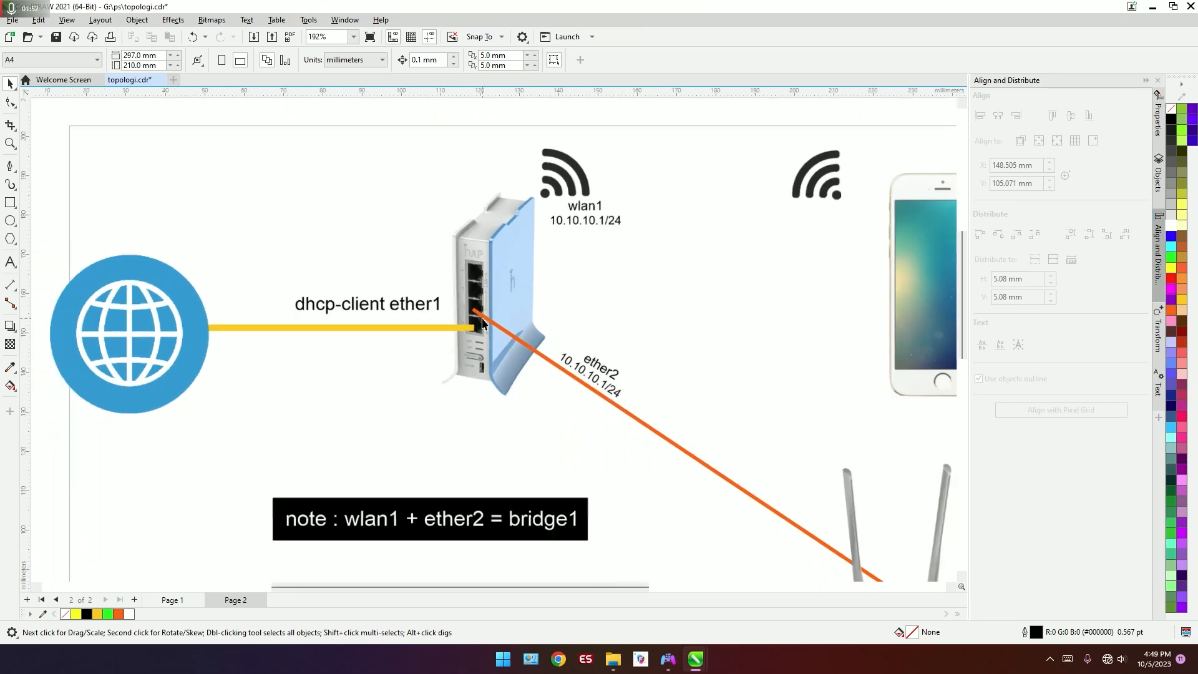
scroll(455, 329, up, 2)
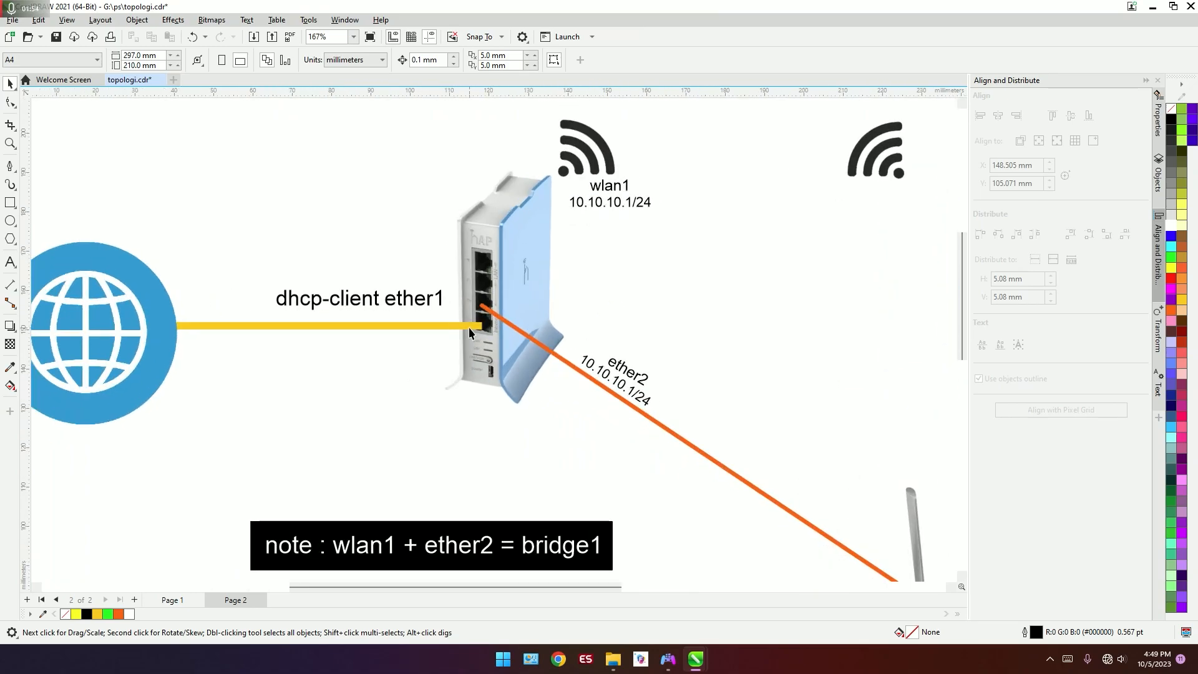
scroll(469, 327, down, 1)
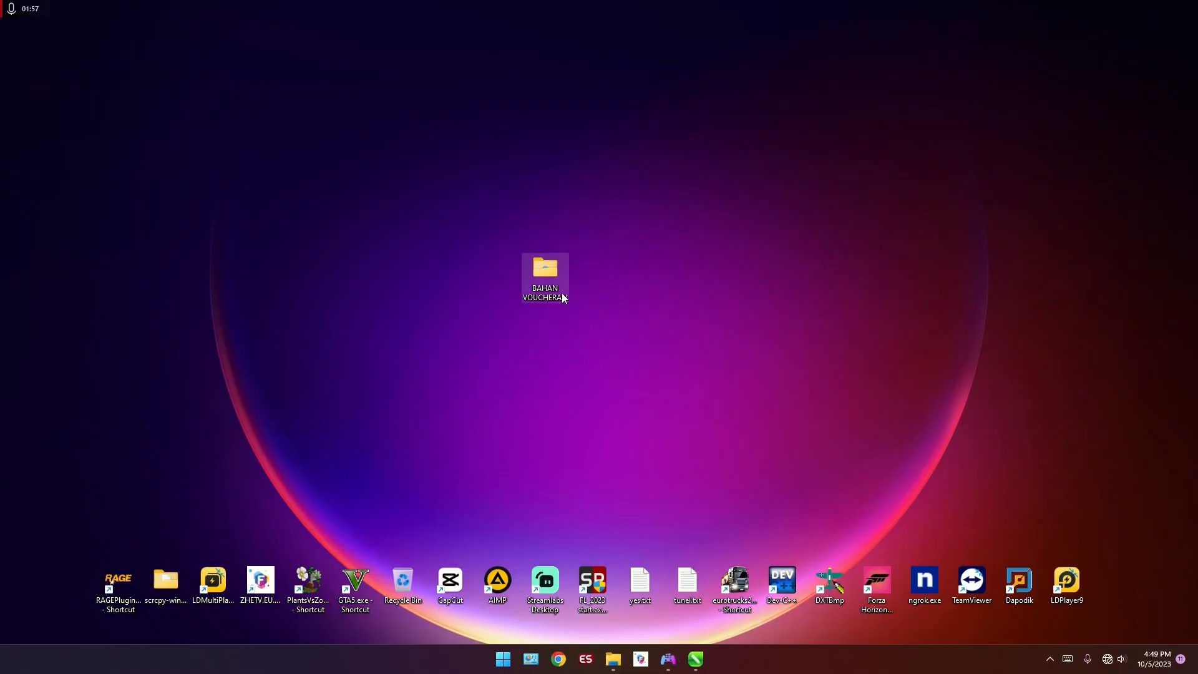
Step: Open the BAHAN VOUCHERAN folder from the desktop in a maximized window and launch winbox64.exe
double_click(561, 296)
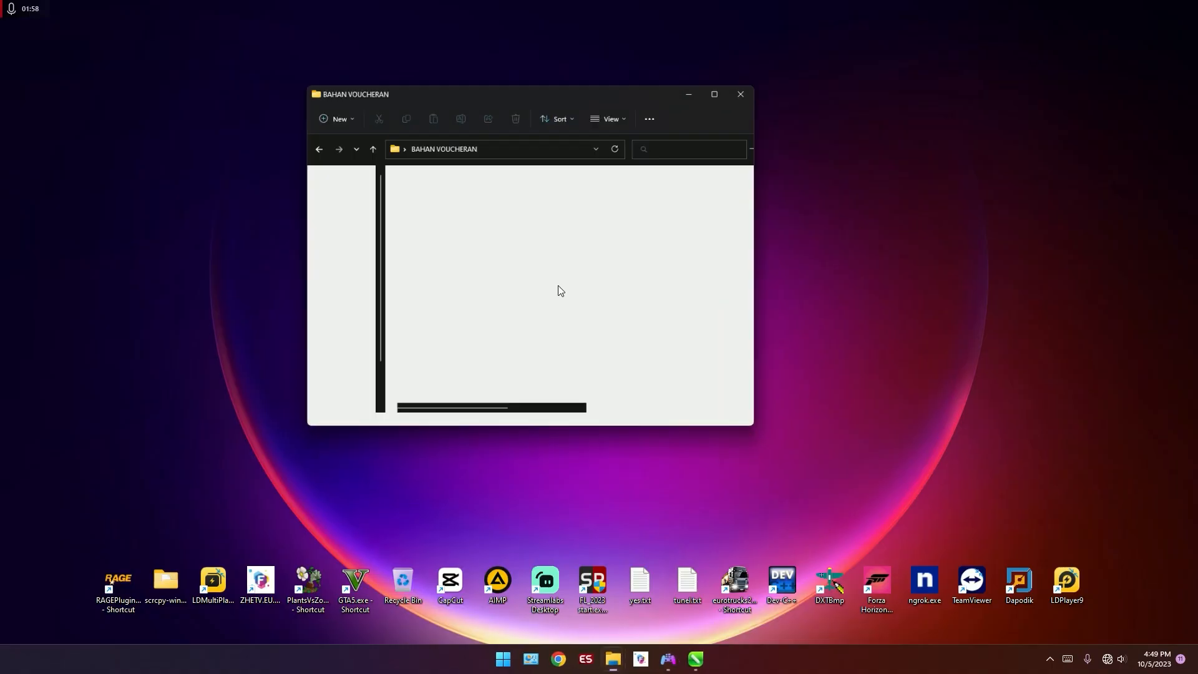
click(735, 44)
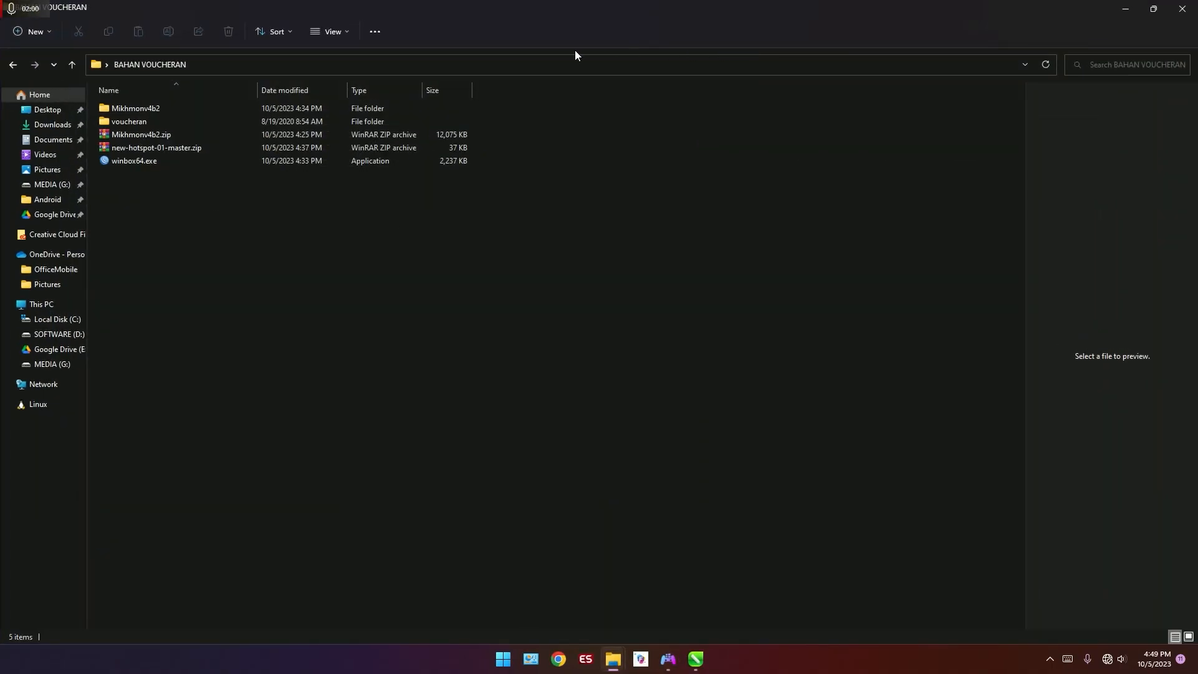
double_click(347, 164)
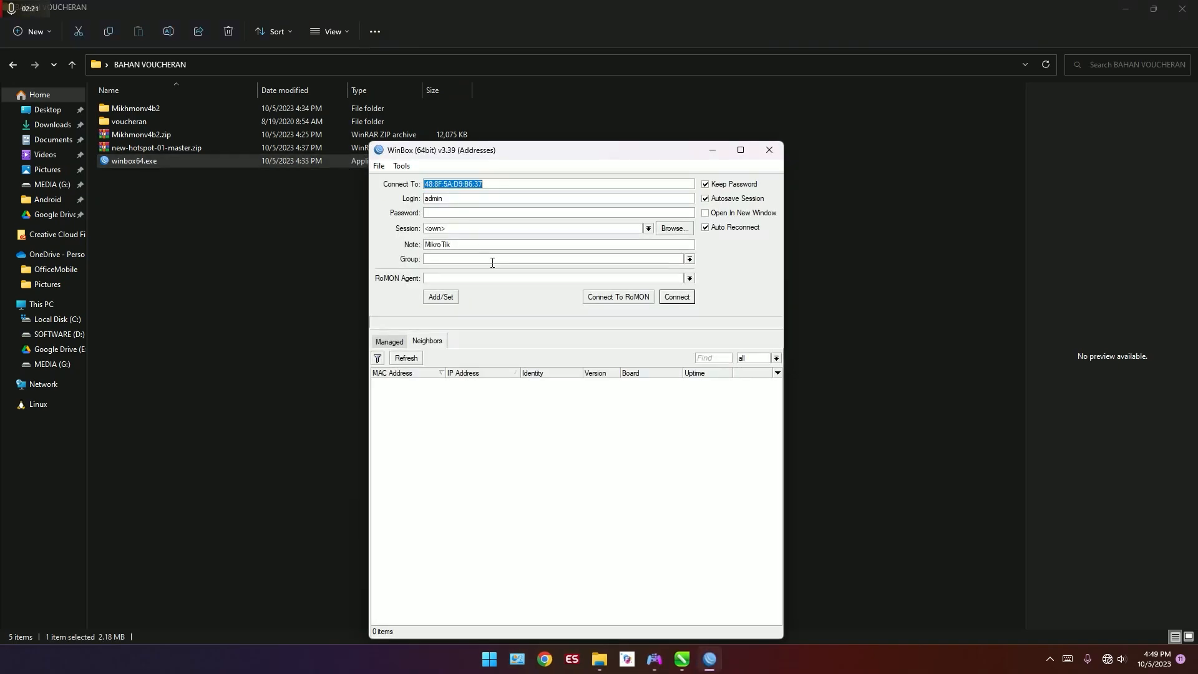
Step: Refresh the neighbor list and connect to the MikroTik router by its MAC address with the admin login
click(406, 359)
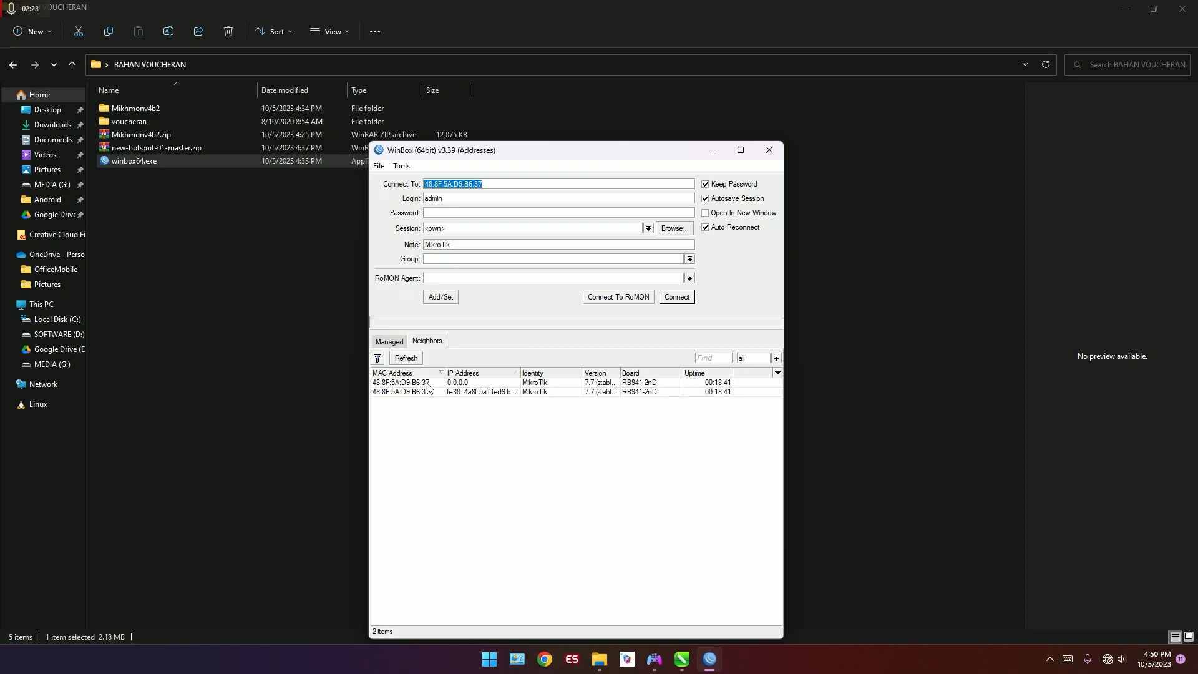
click(428, 382)
click(677, 297)
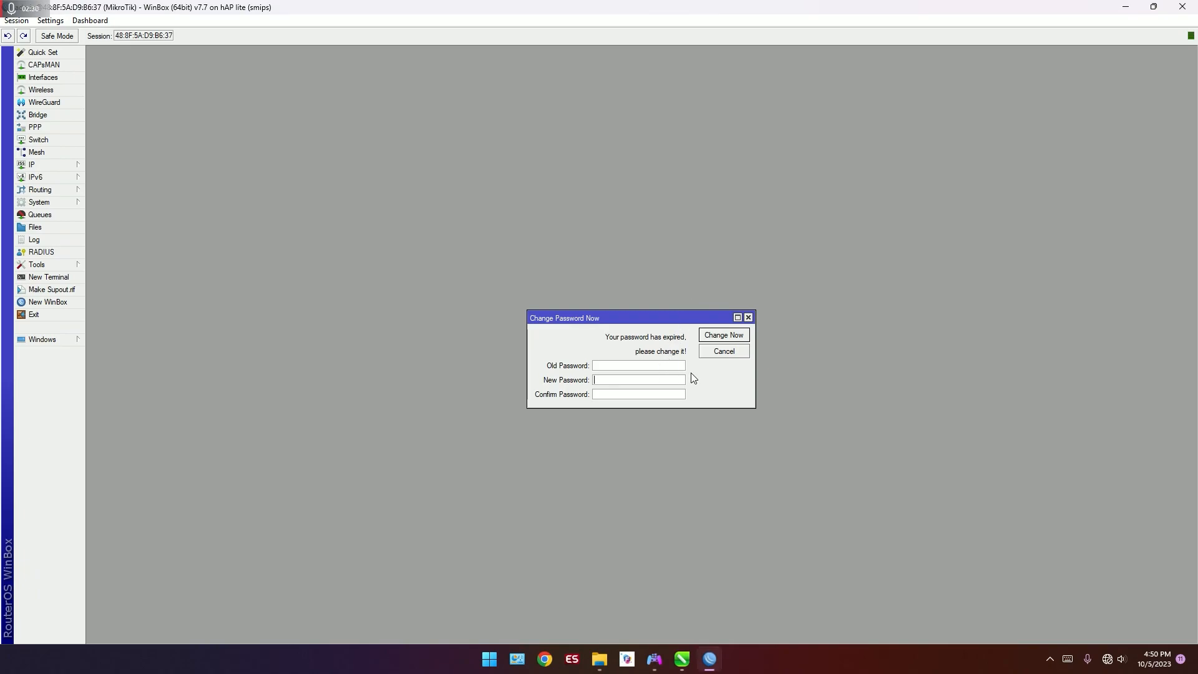
Step: Enter and confirm a new router password in the expired-password prompt and apply the change
click(674, 380)
text(***)
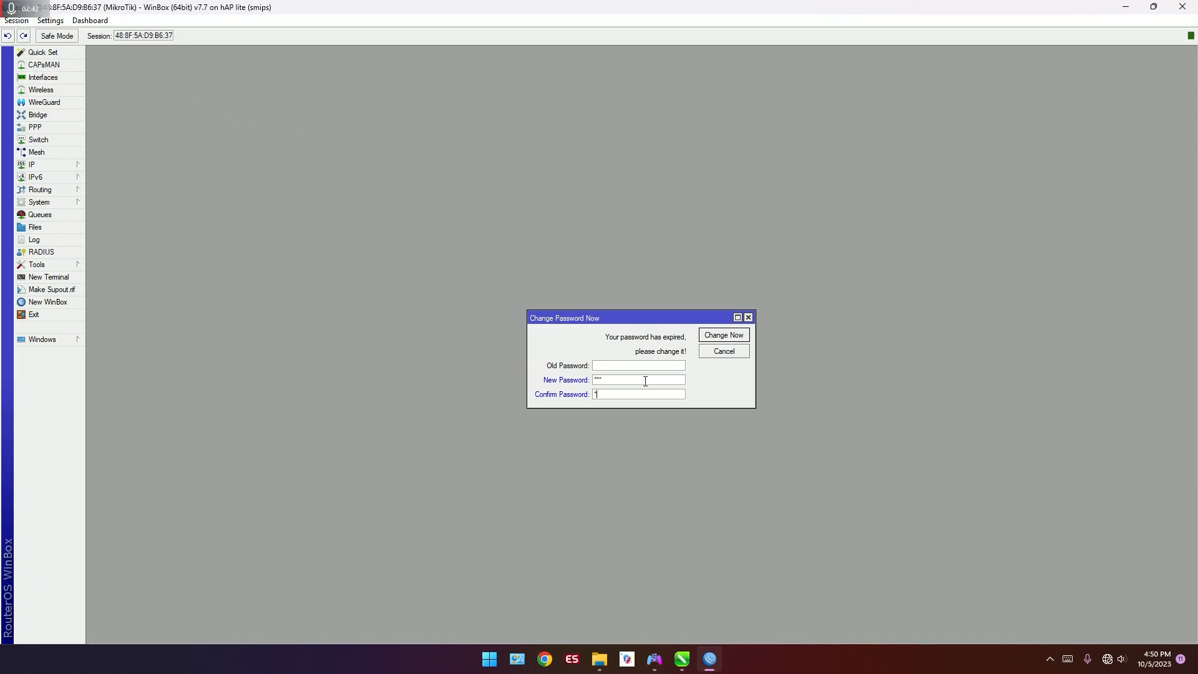
text(*)
click(725, 336)
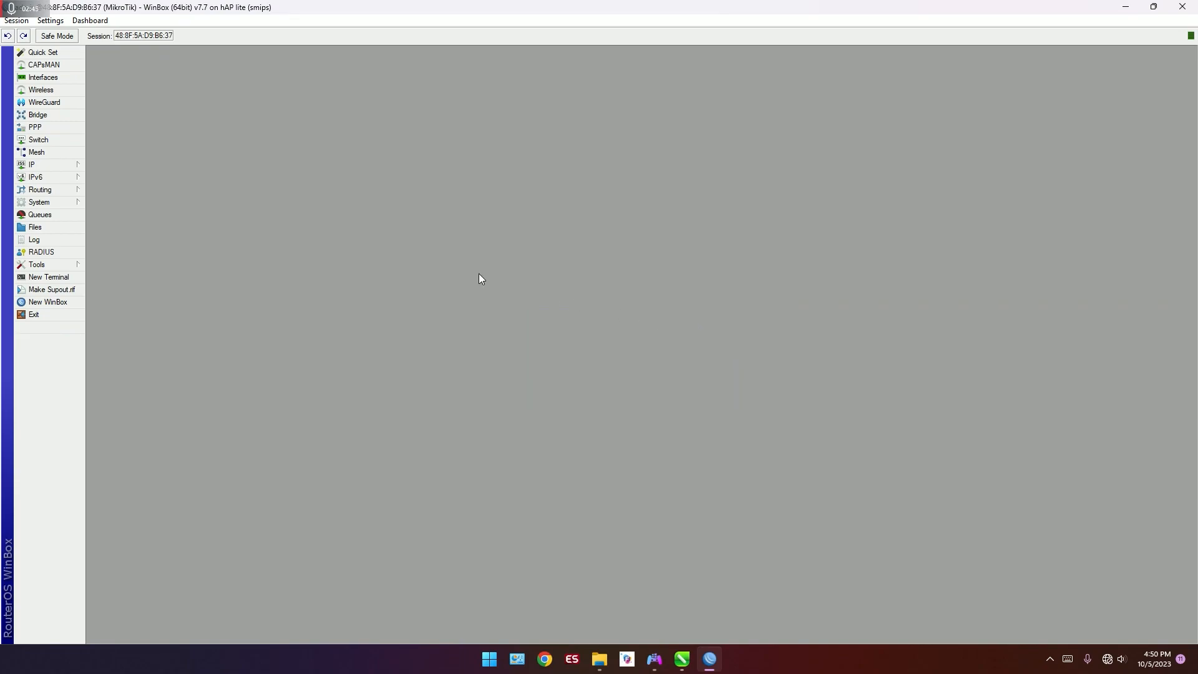
Step: Add a new bridge interface named bridge1 with the default settings
click(53, 118)
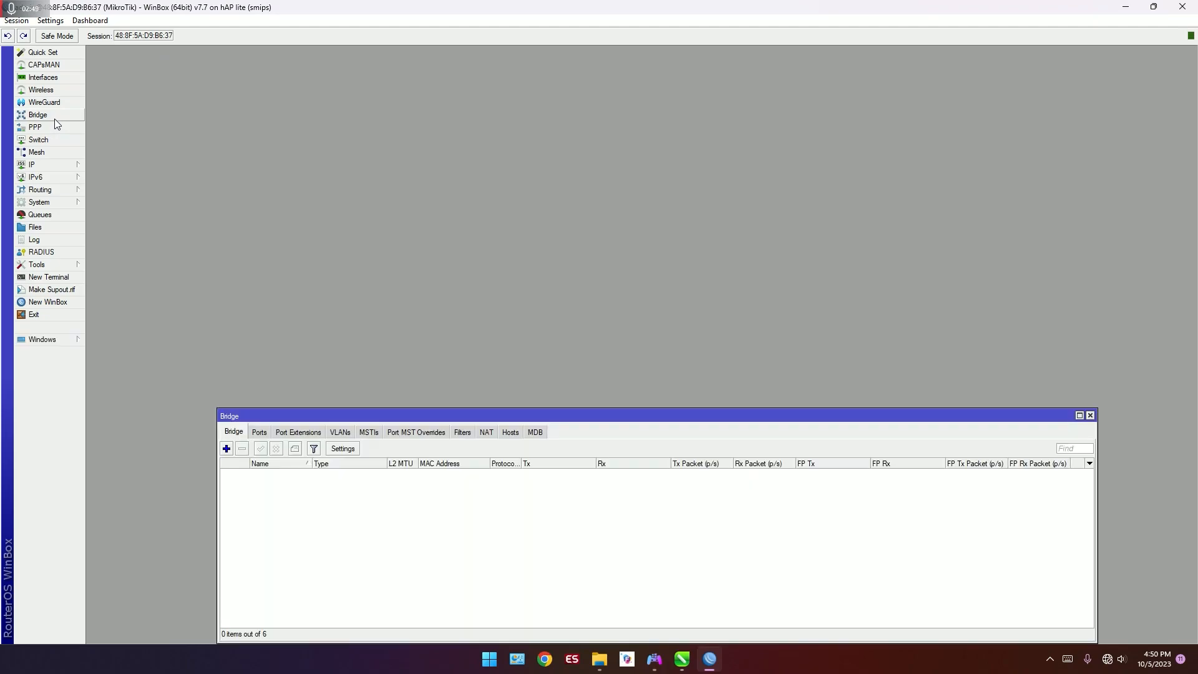
drag(385, 414, 388, 273)
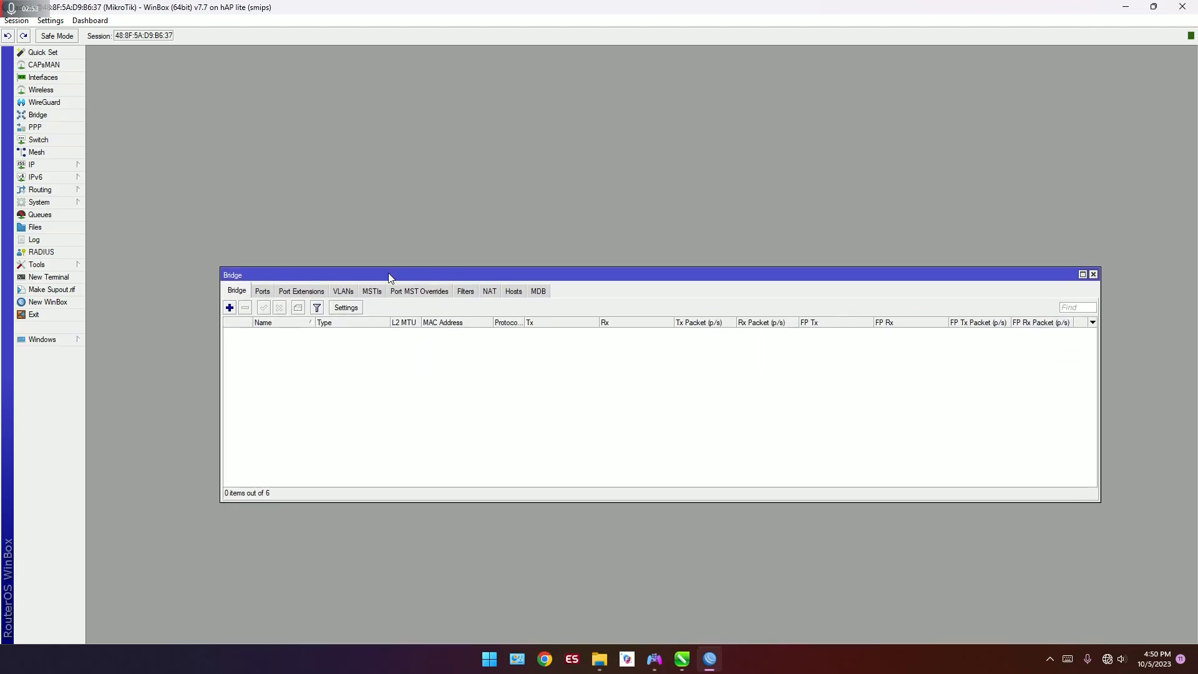
click(230, 307)
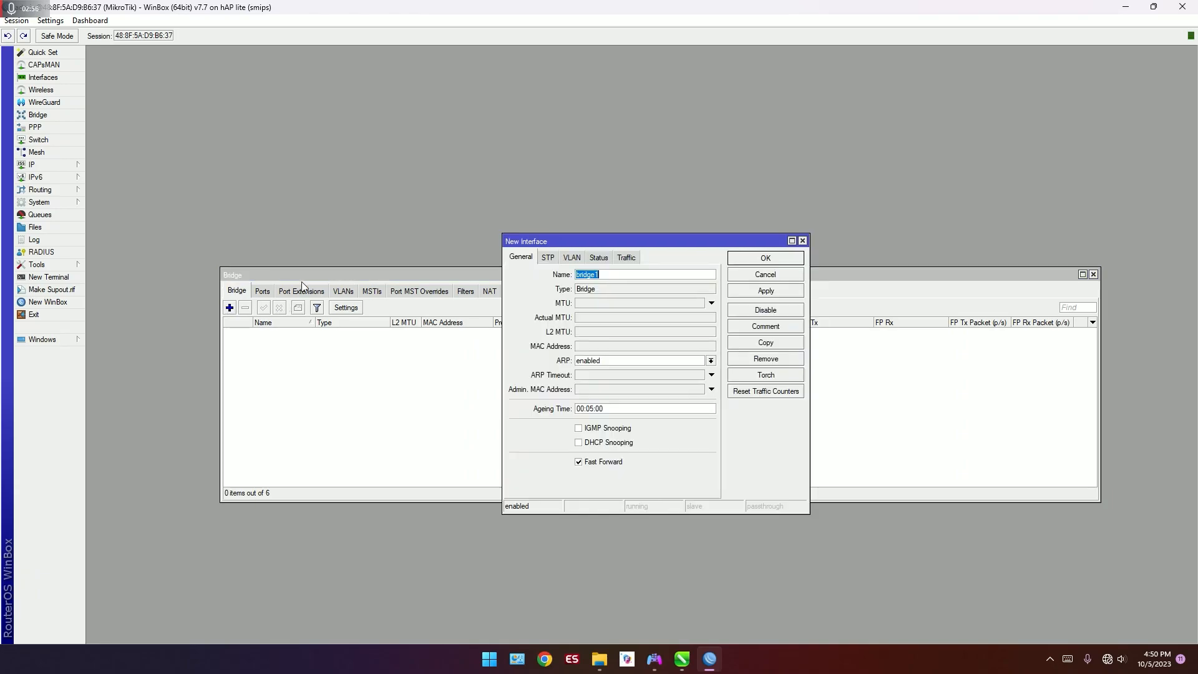
click(766, 259)
Step: Check the topology drawing in CorelDRAW, return to WinBox and add wlan1 as a port of bridge1
click(682, 659)
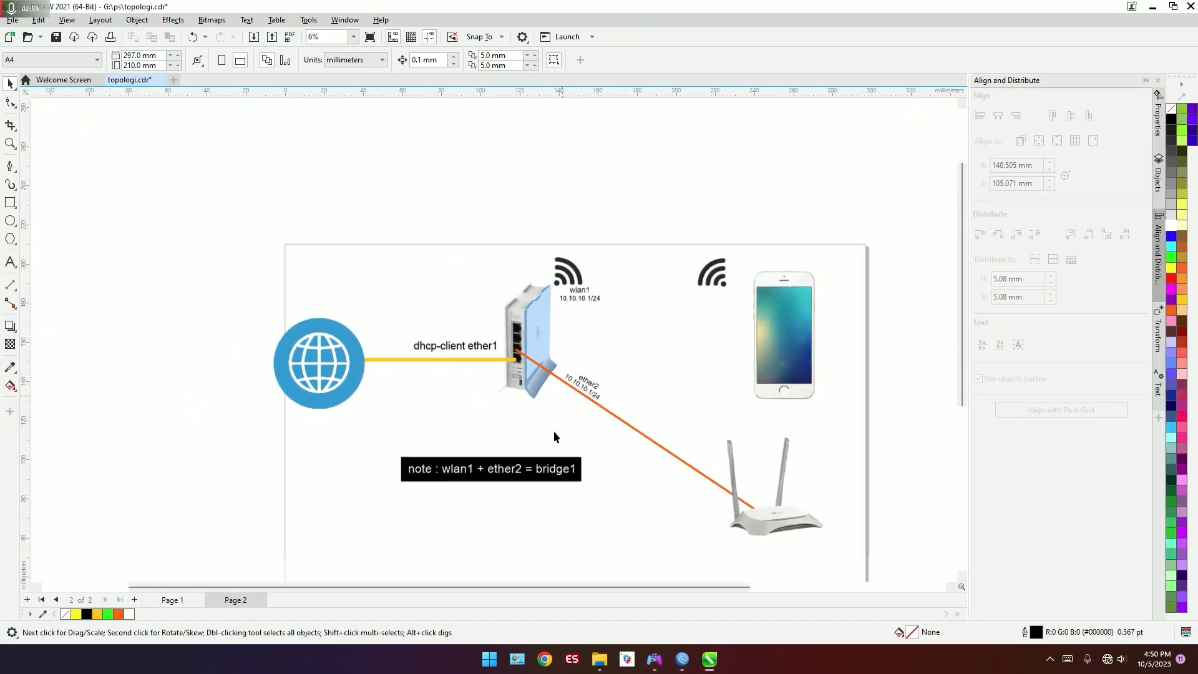
click(682, 659)
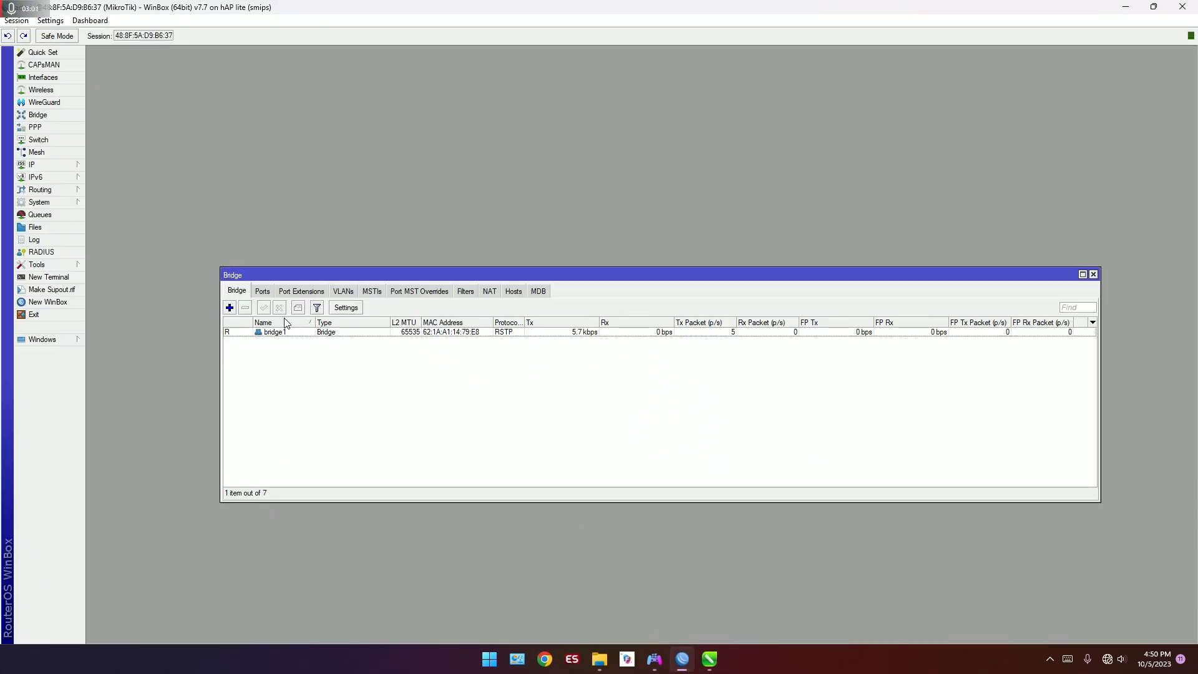
click(264, 291)
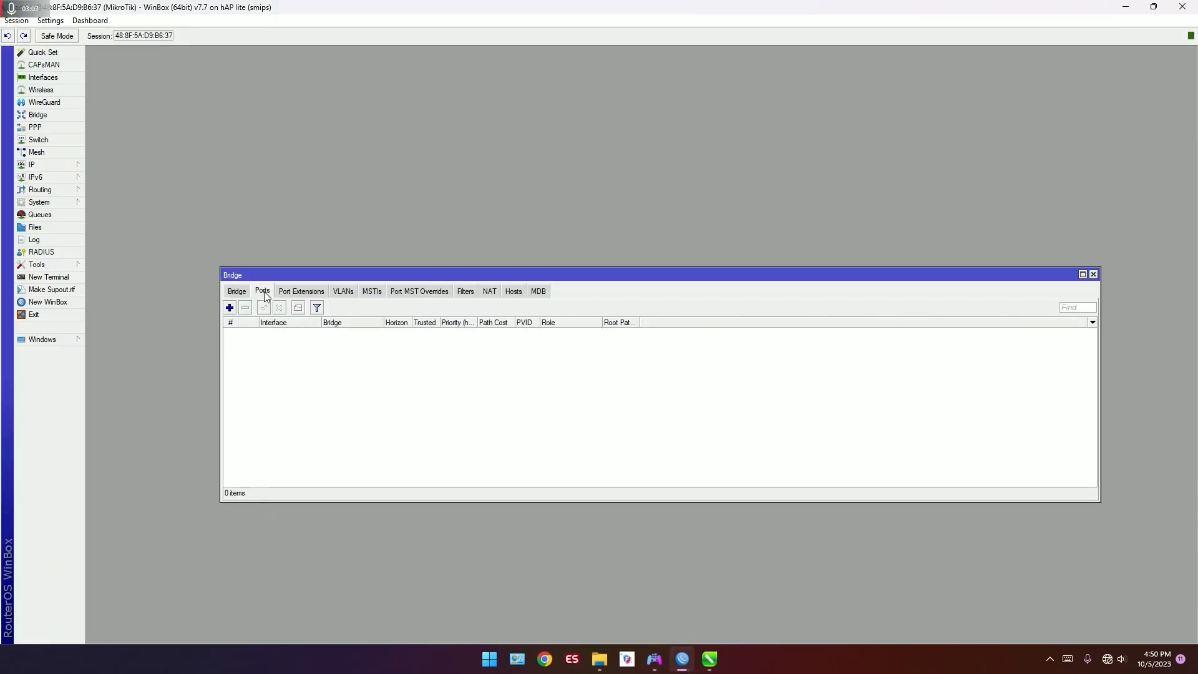
click(229, 307)
click(741, 270)
Step: Add ether2 as a second port of bridge1, keeping the other port settings at their defaults
click(230, 307)
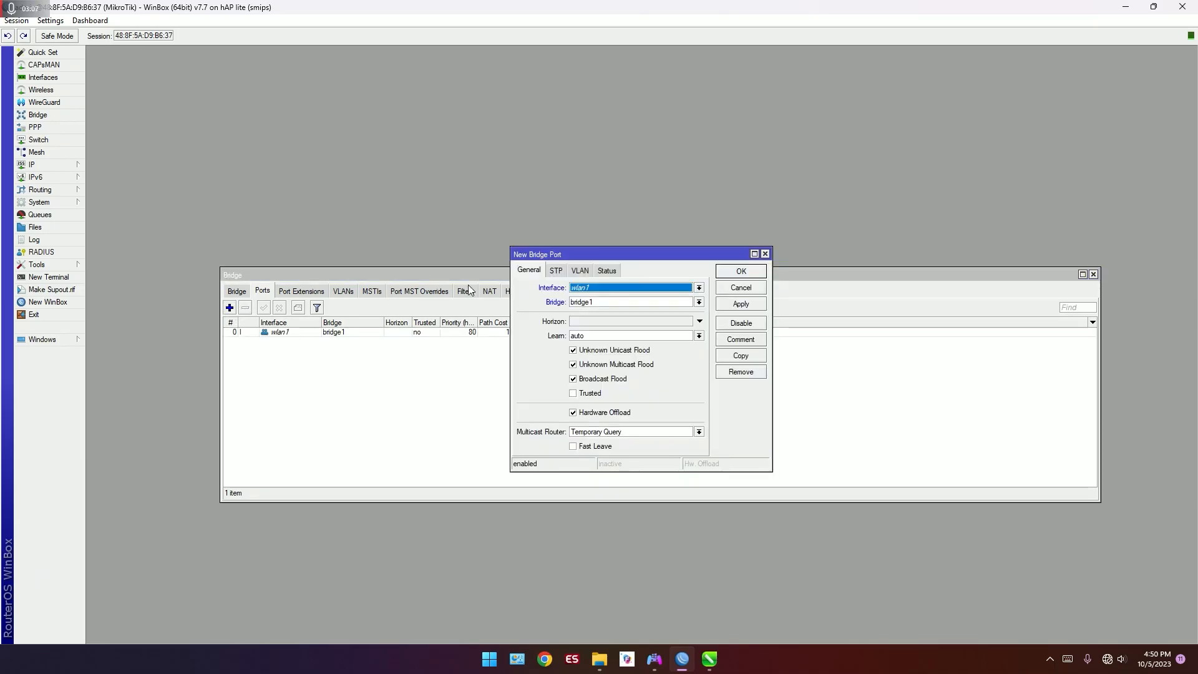
click(699, 288)
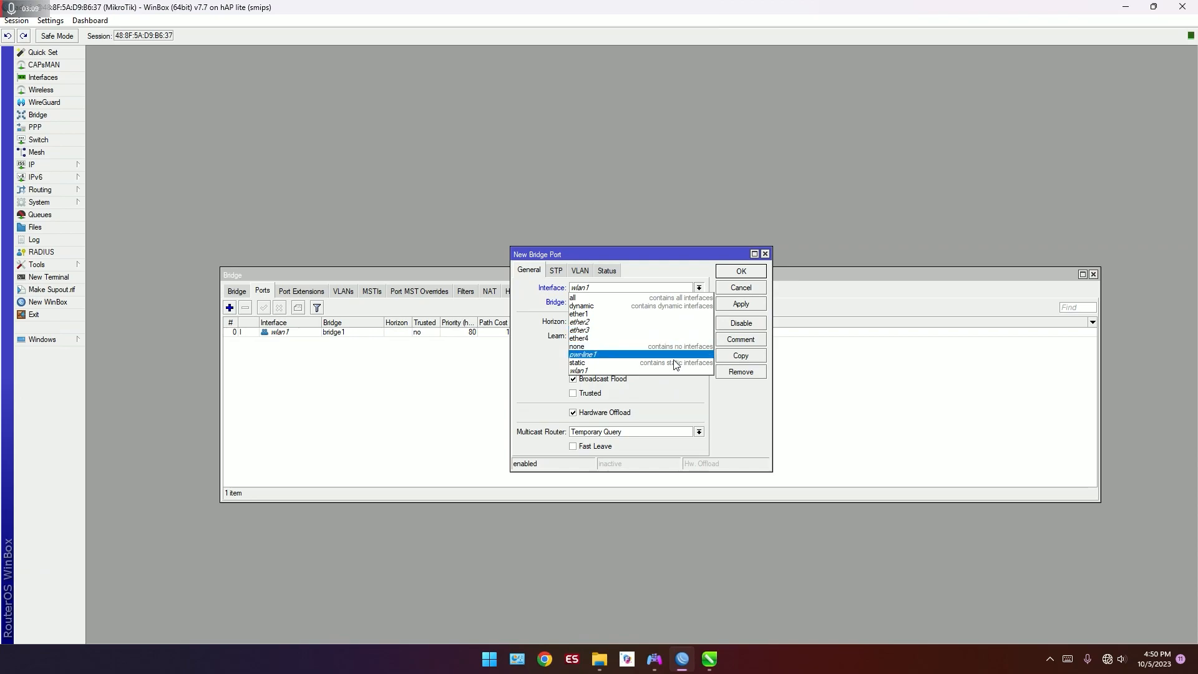
click(671, 322)
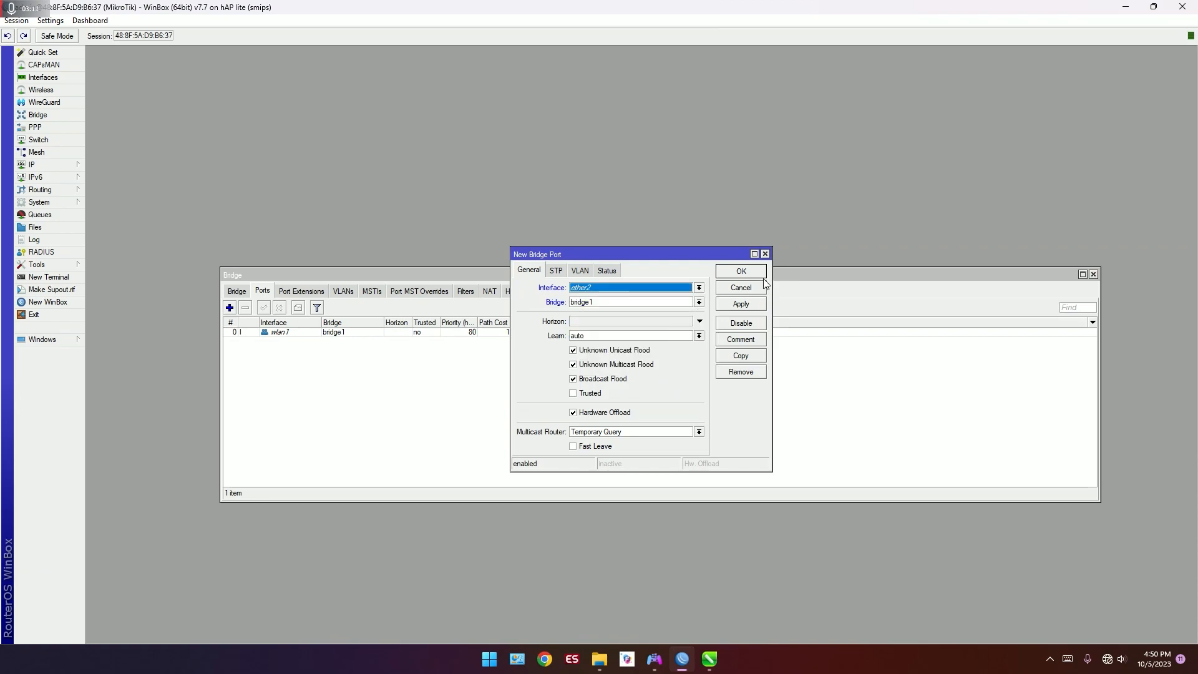
click(757, 272)
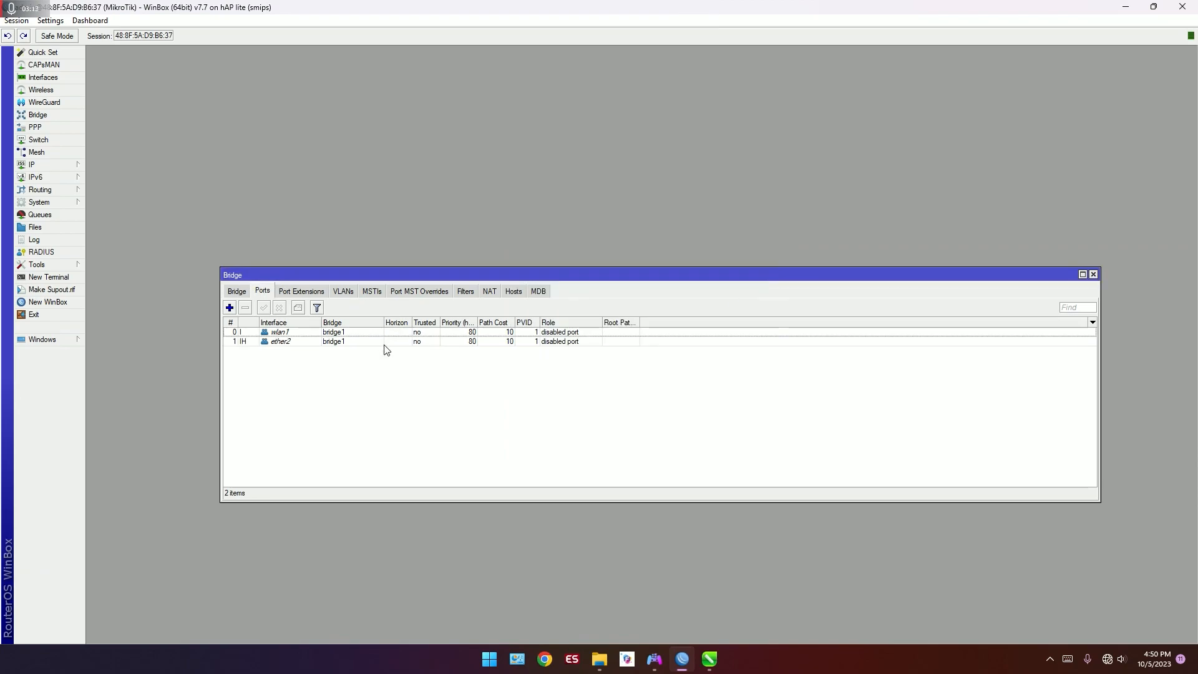
Step: Consult the topology drawing in CorelDRAW, return to WinBox and enable the wlan1 wireless interface
click(713, 665)
scroll(490, 468, down, 1)
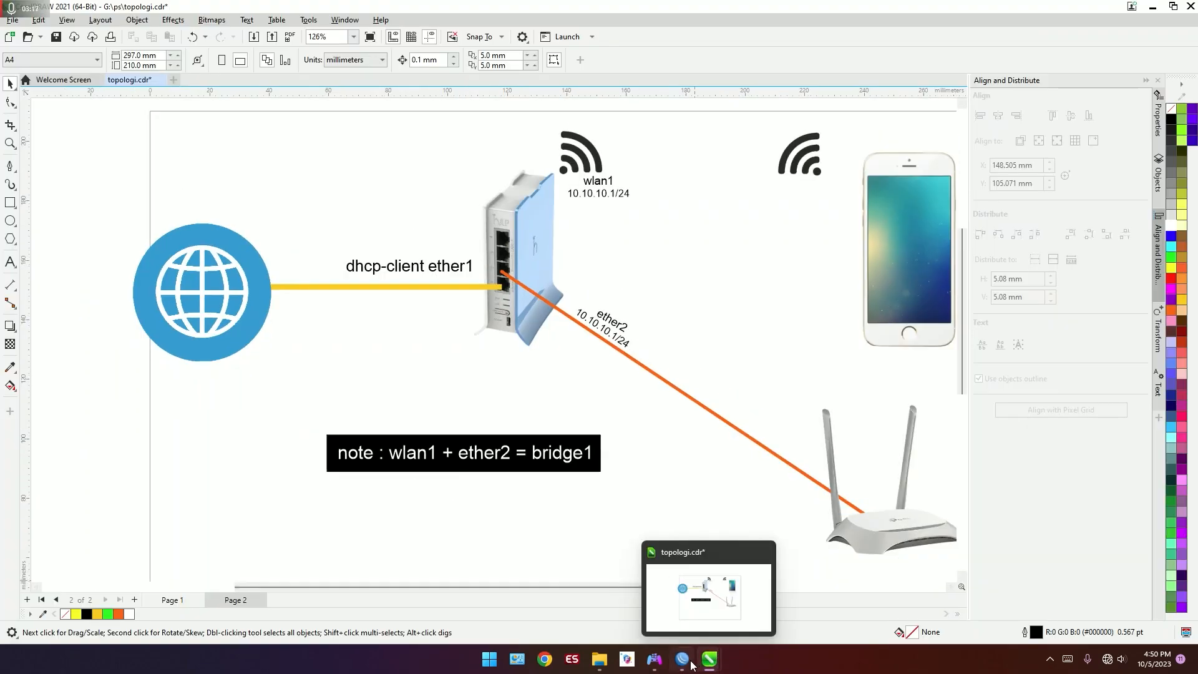
mouse_move(686, 663)
scroll(609, 318, up, 1)
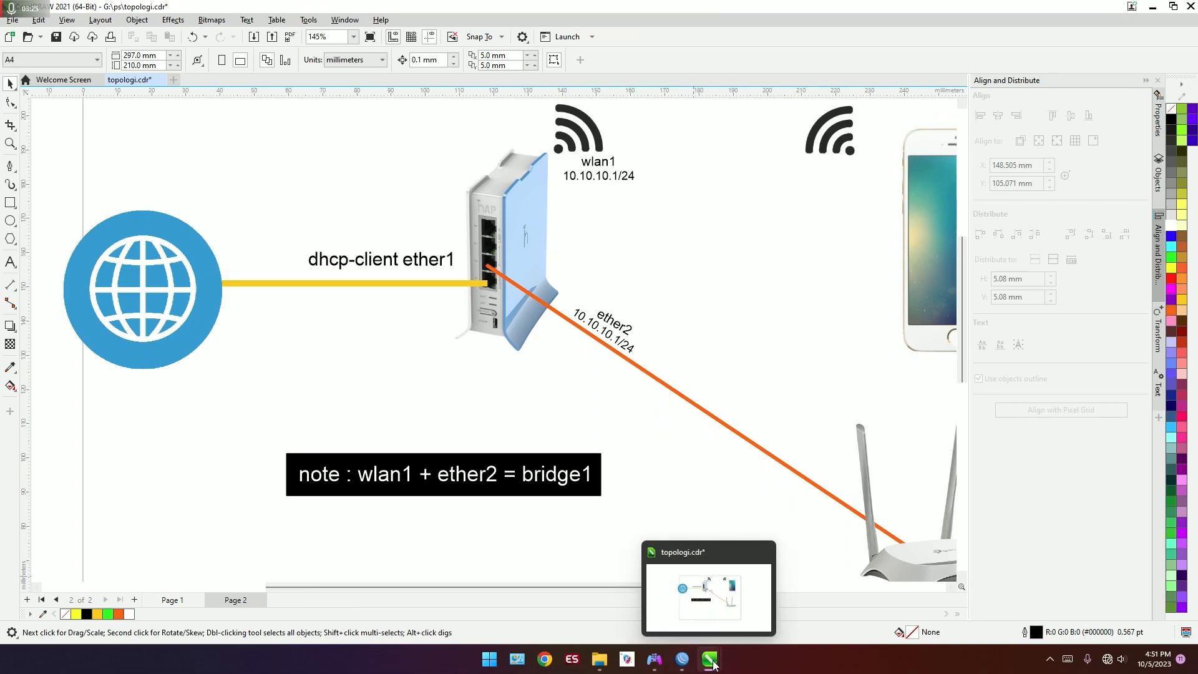
click(683, 660)
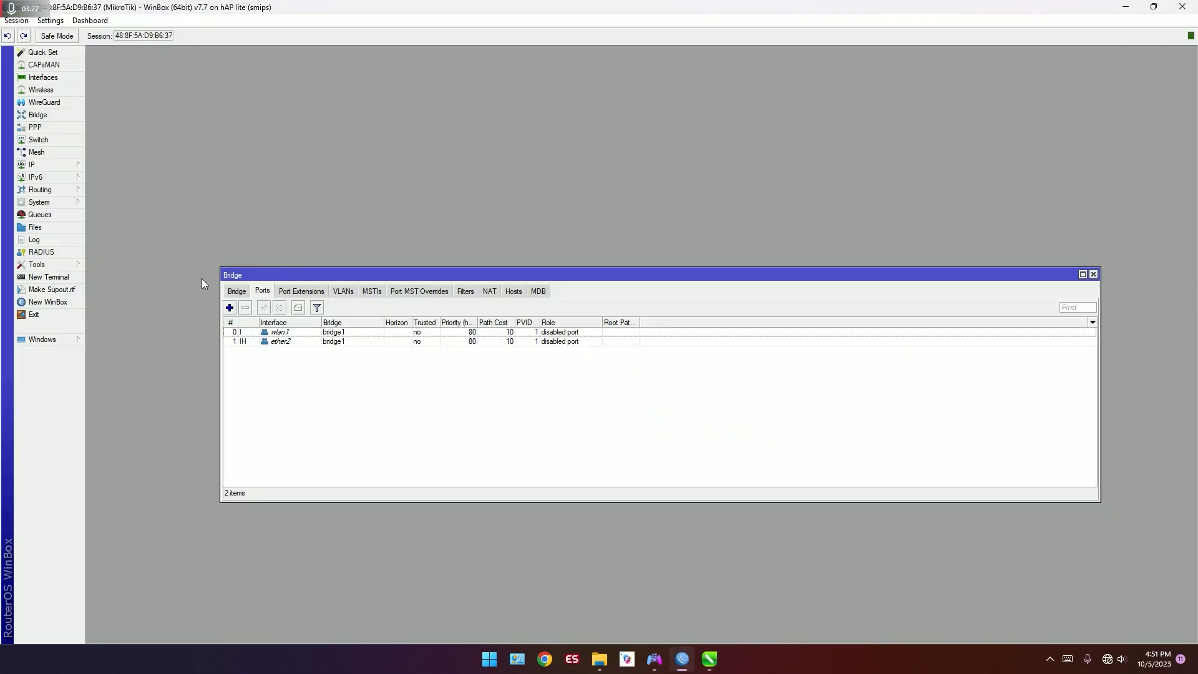
click(35, 166)
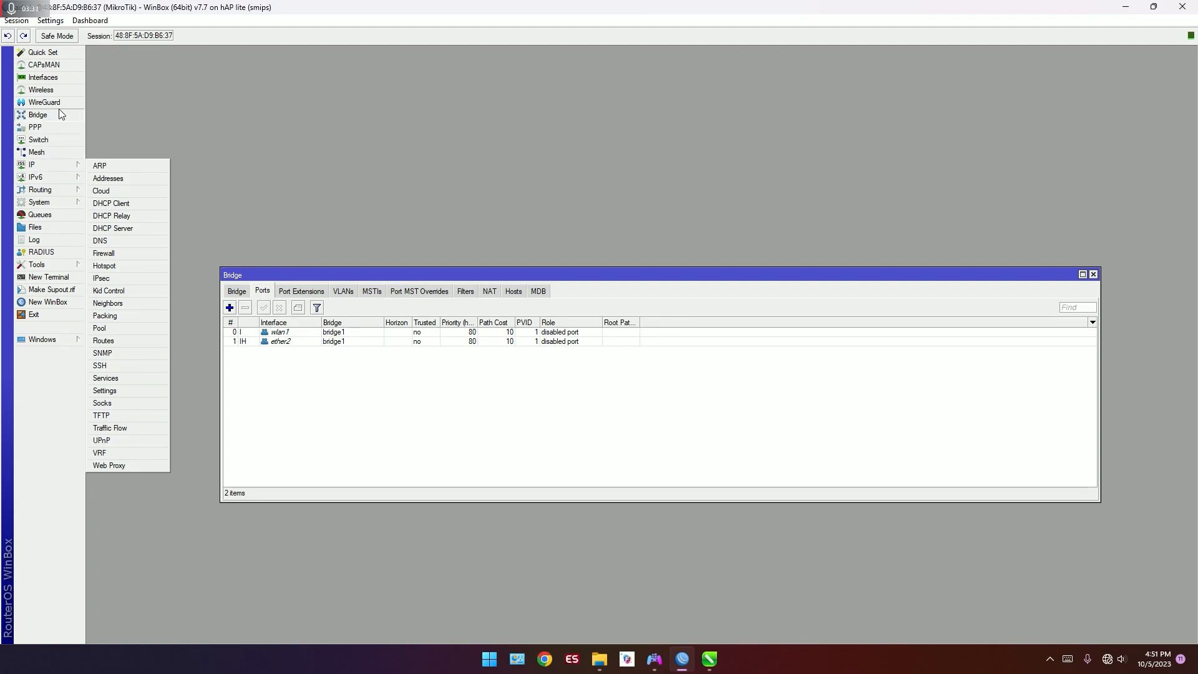
click(65, 92)
click(218, 307)
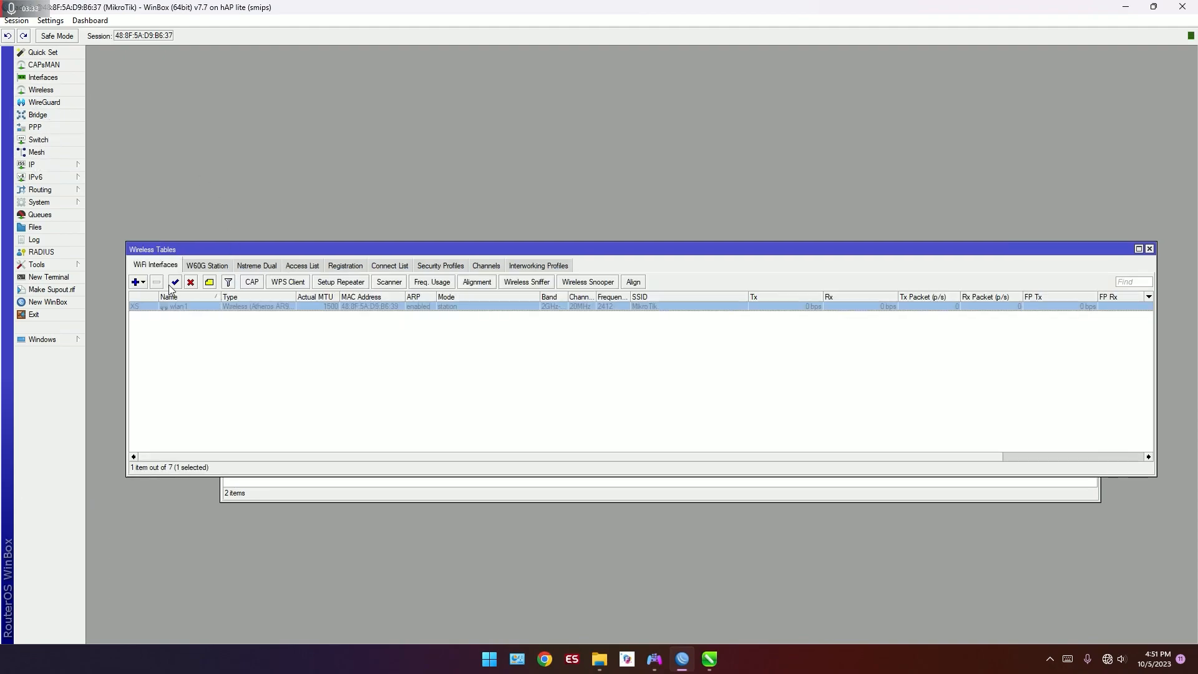
click(171, 284)
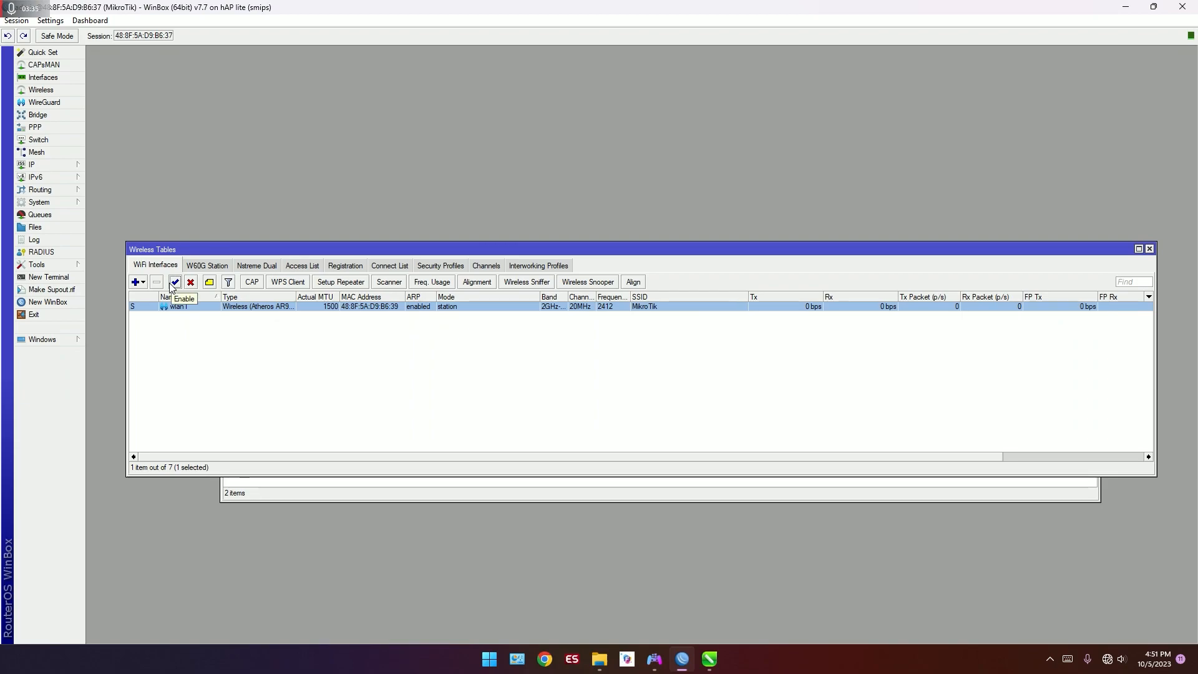
Step: Add a DHCP client on ether1 with peer DNS, peer NTP and the default route enabled, checking the interface against the topology drawing
click(74, 166)
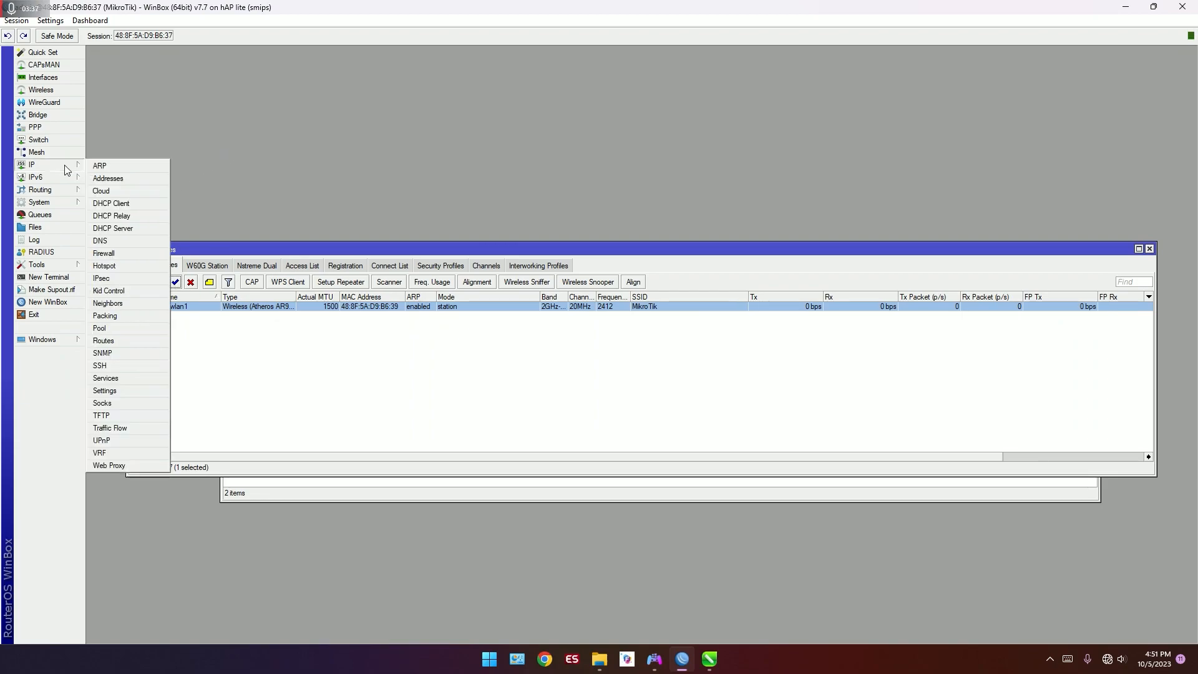
click(139, 203)
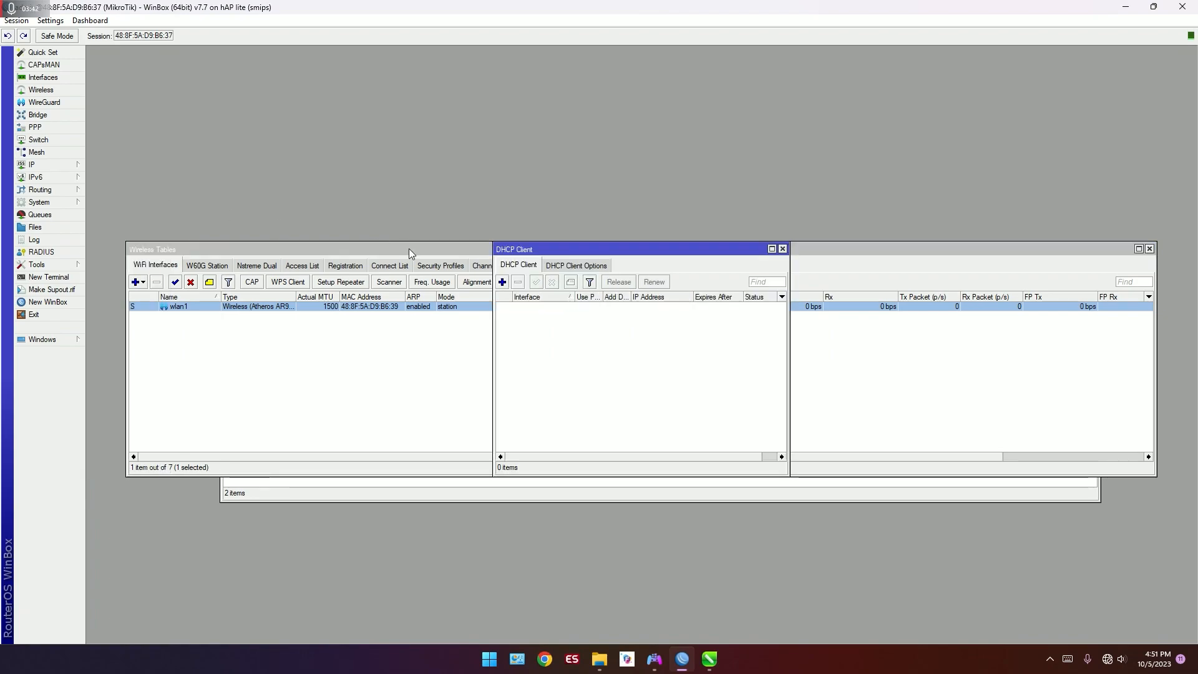
click(502, 282)
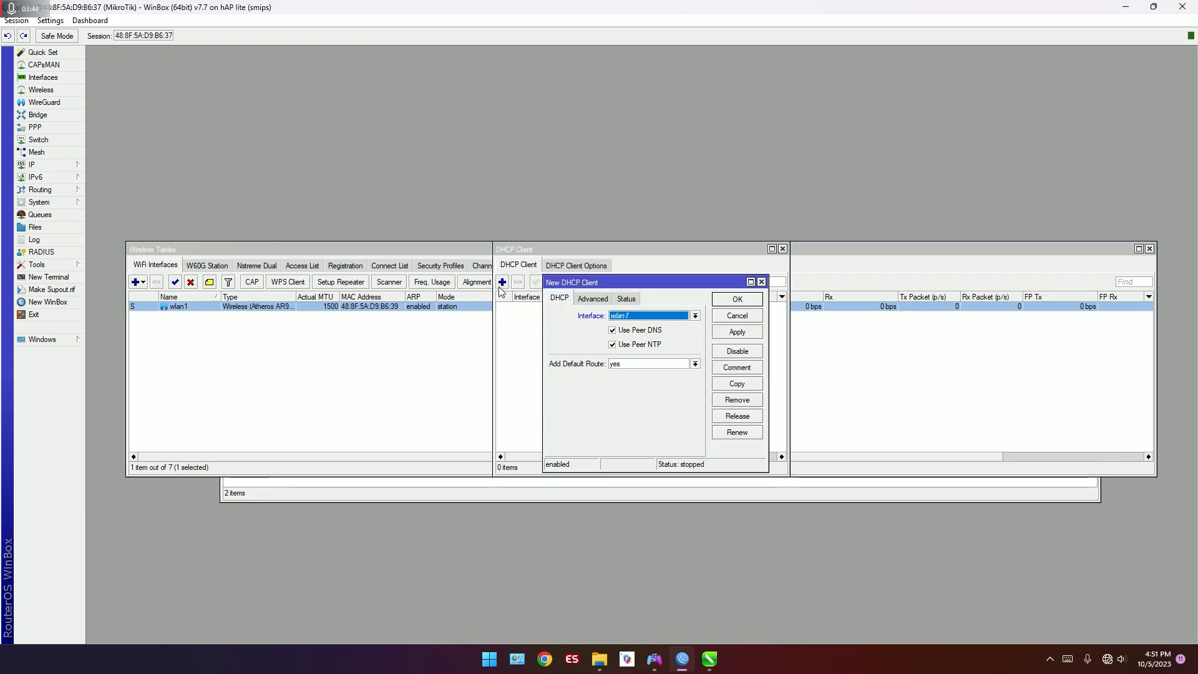
click(695, 317)
click(695, 336)
click(712, 665)
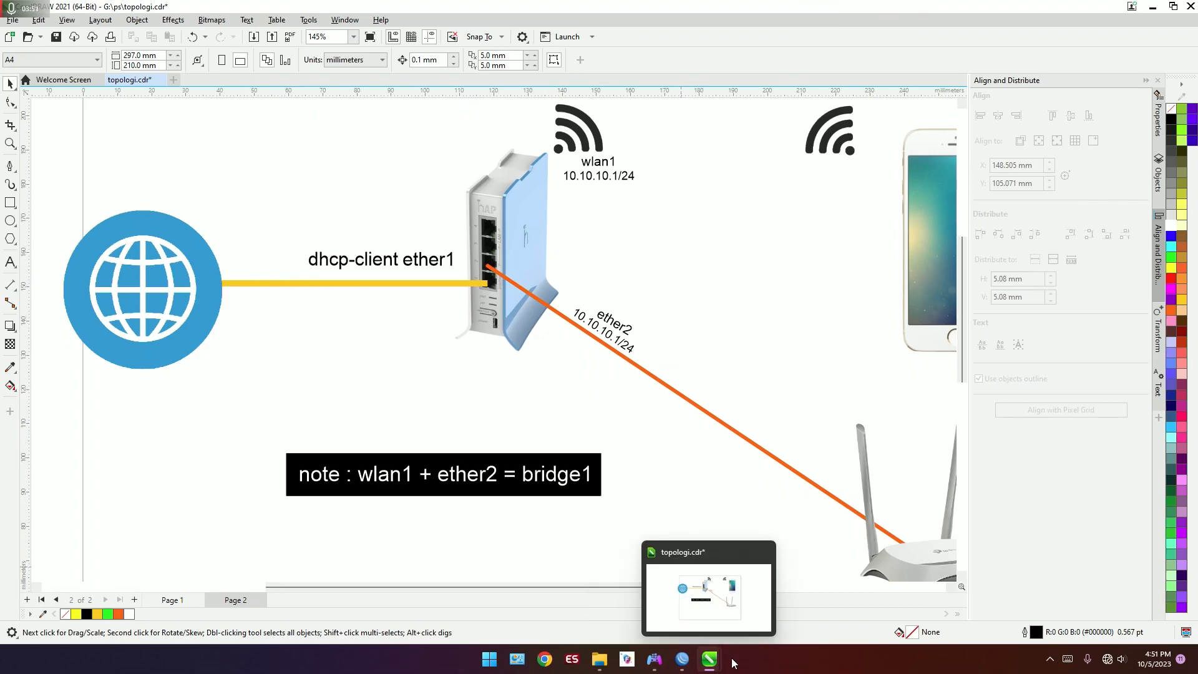
click(684, 663)
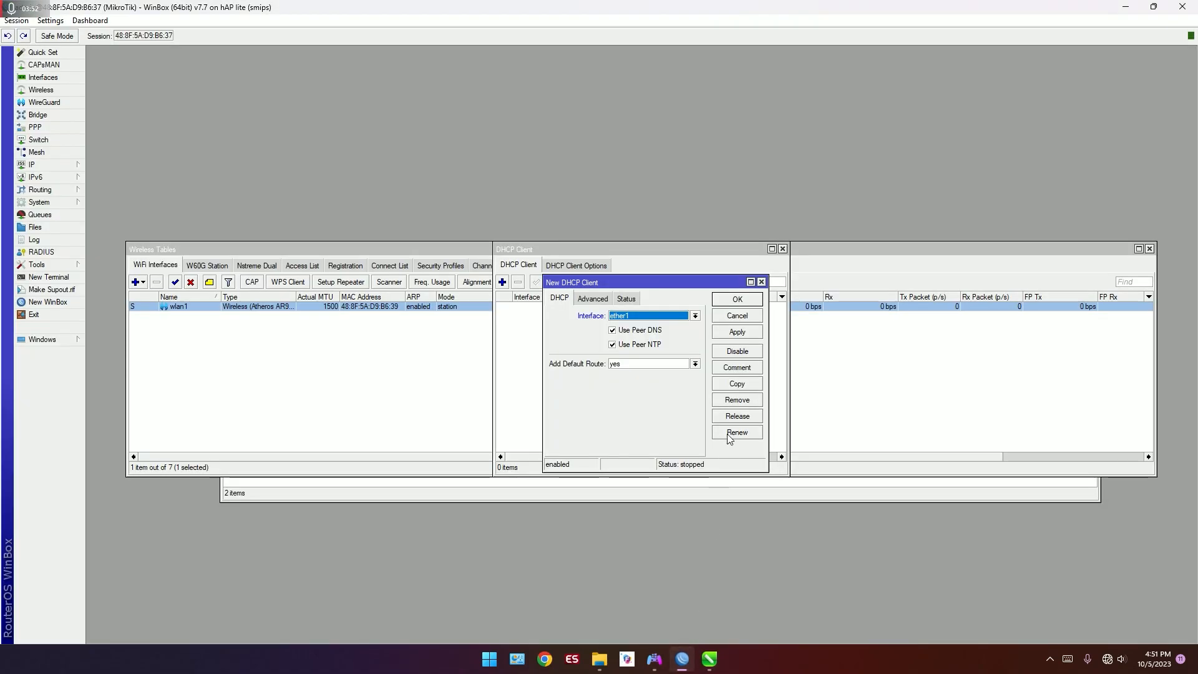
click(749, 300)
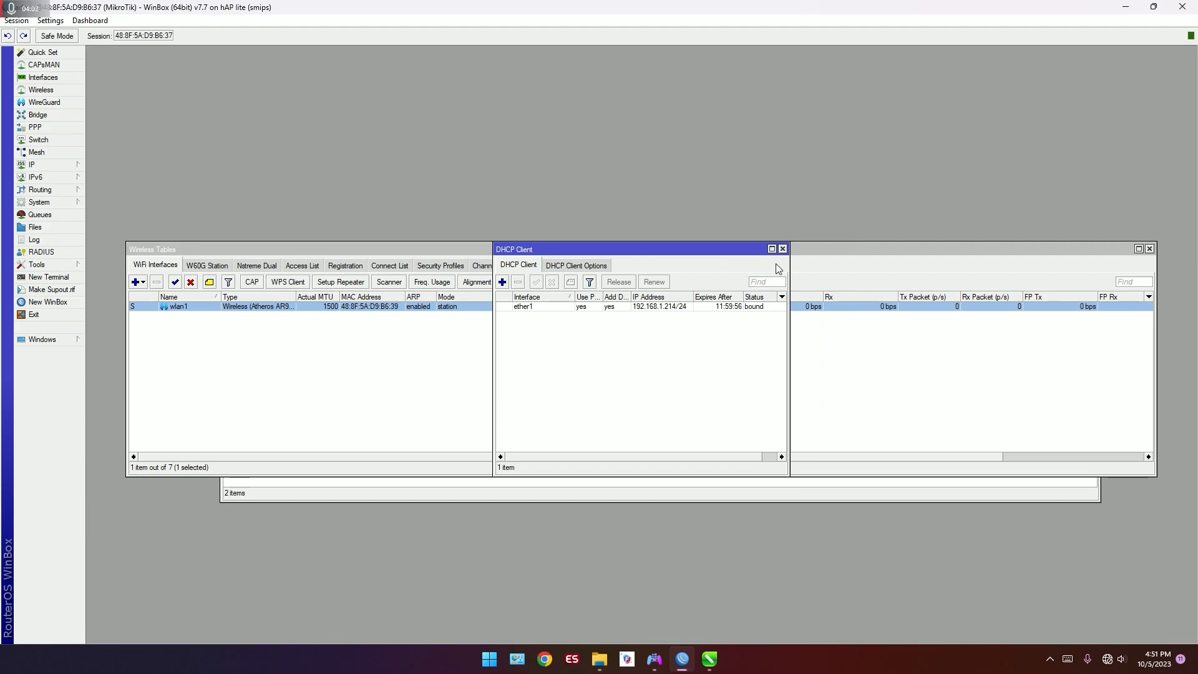
click(782, 249)
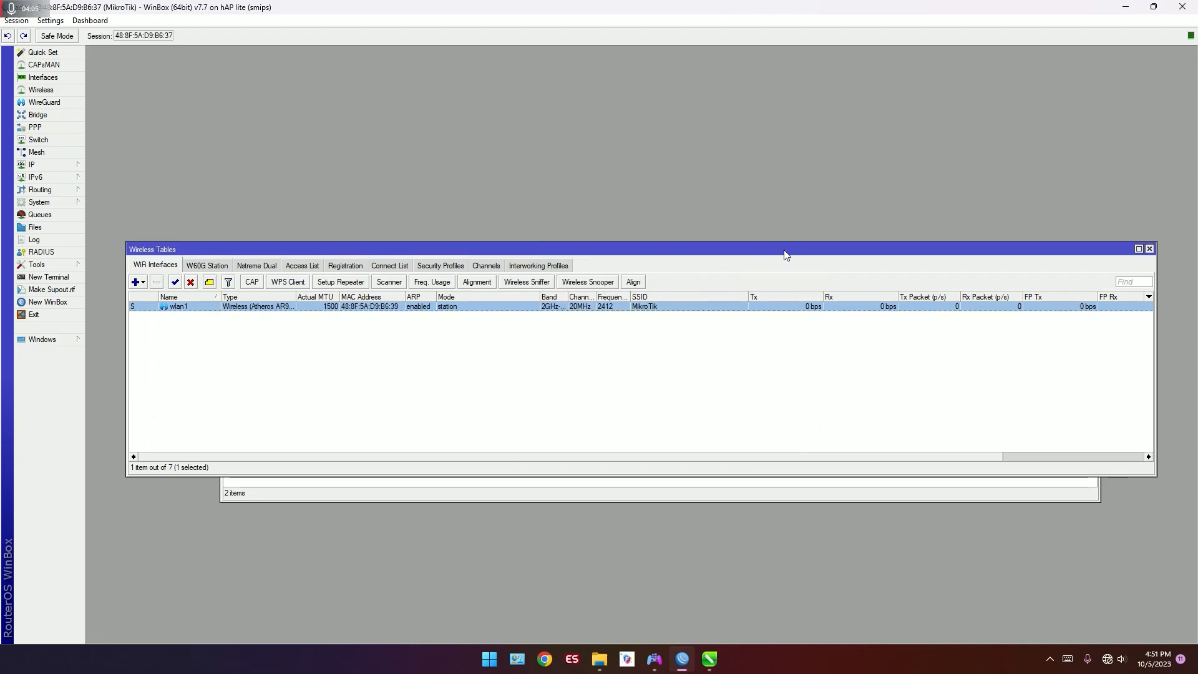
Step: Add the IP address 10.10.10.1/24 to the bridge1 interface
click(50, 163)
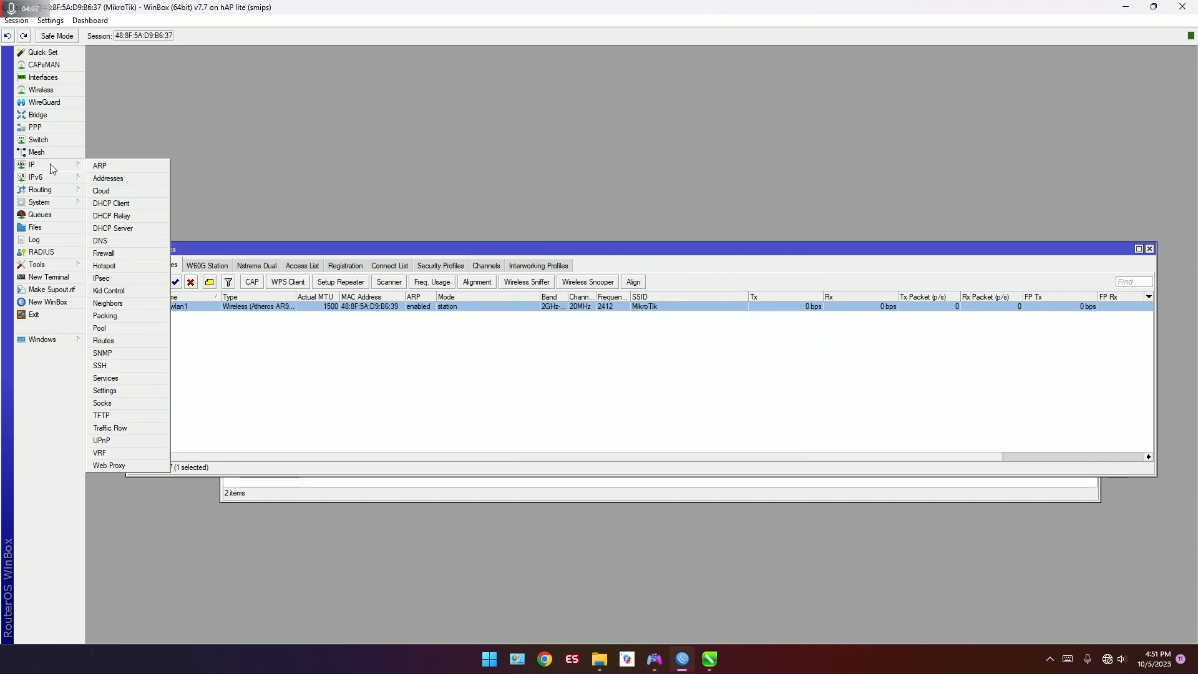
click(119, 180)
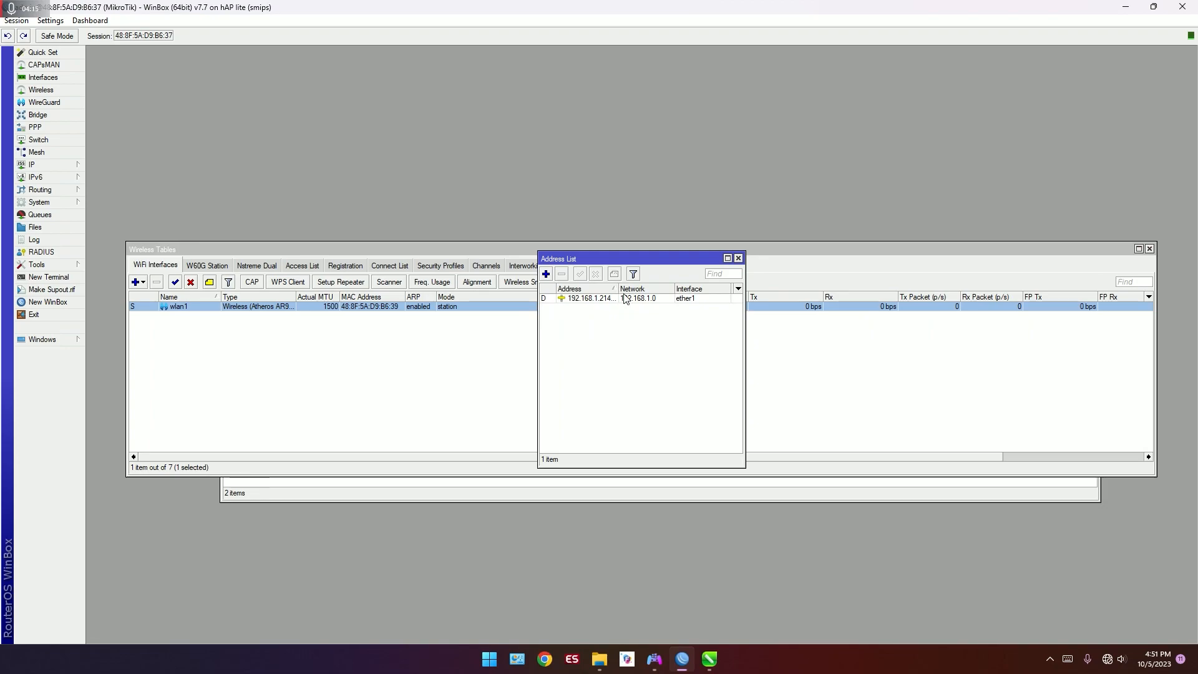
drag(618, 288, 623, 288)
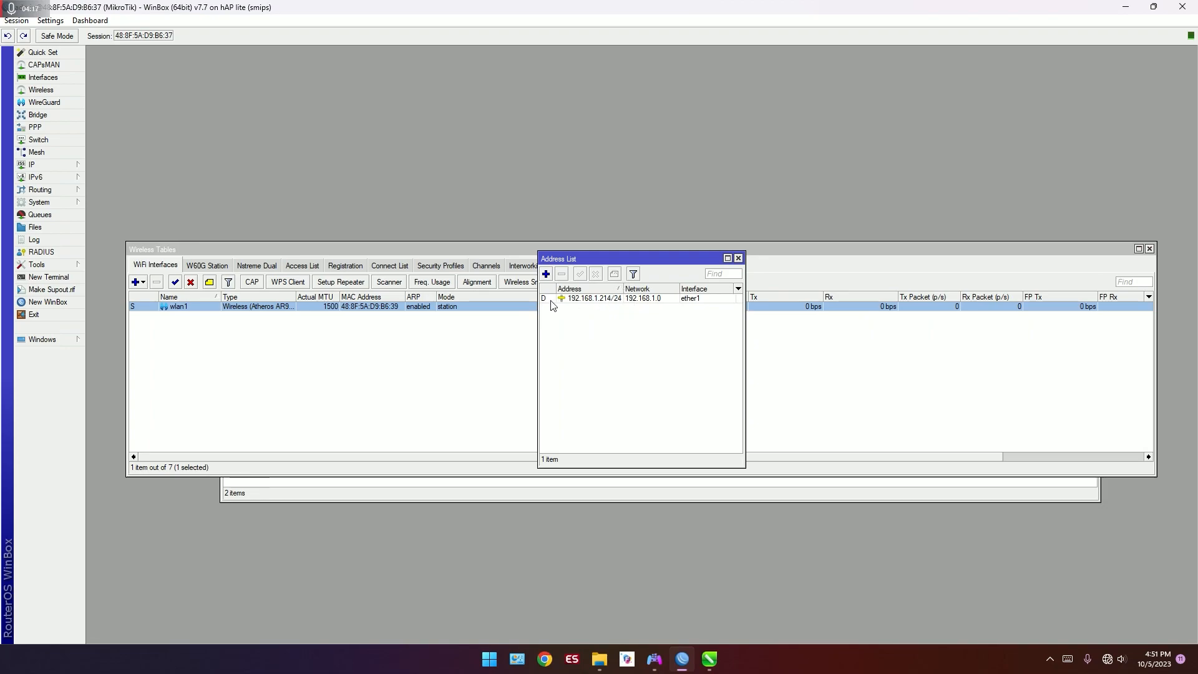
click(547, 273)
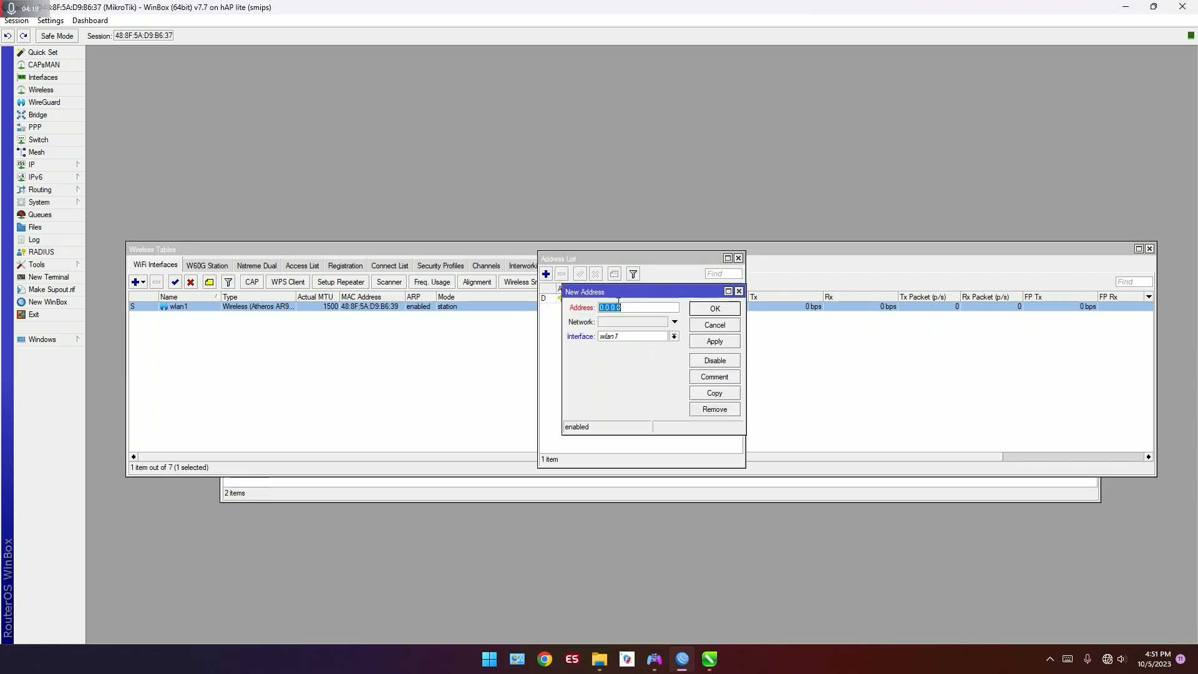
text(1)
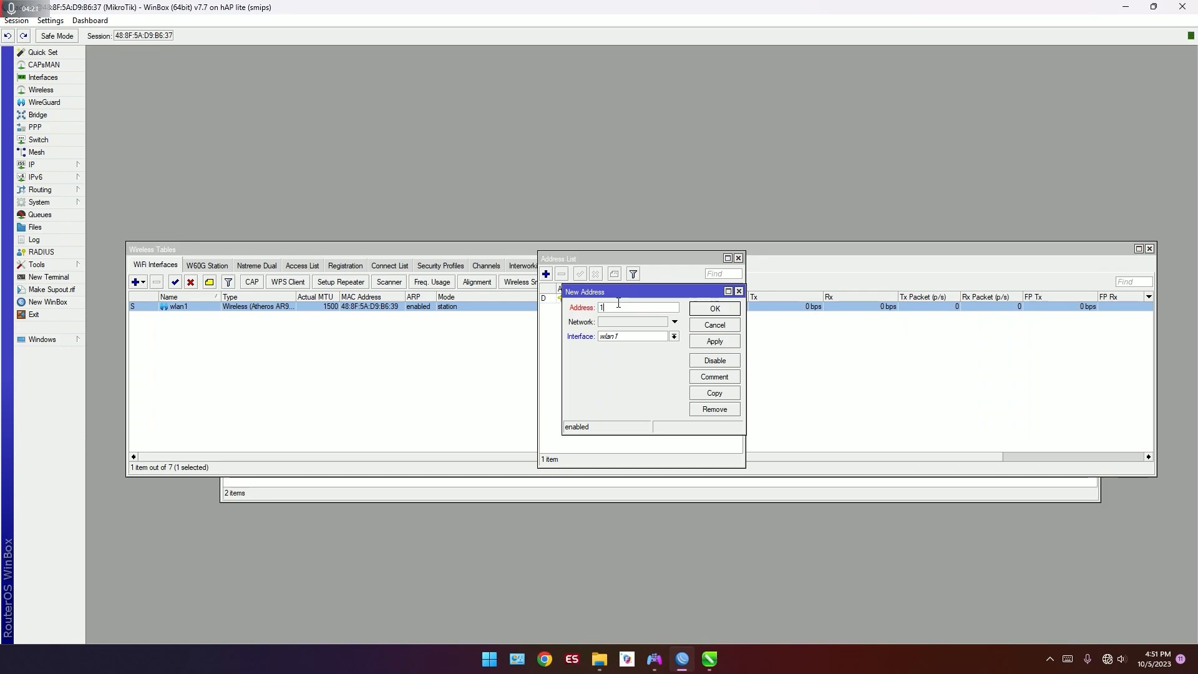
text(0.10.10.1/24)
click(674, 336)
click(670, 351)
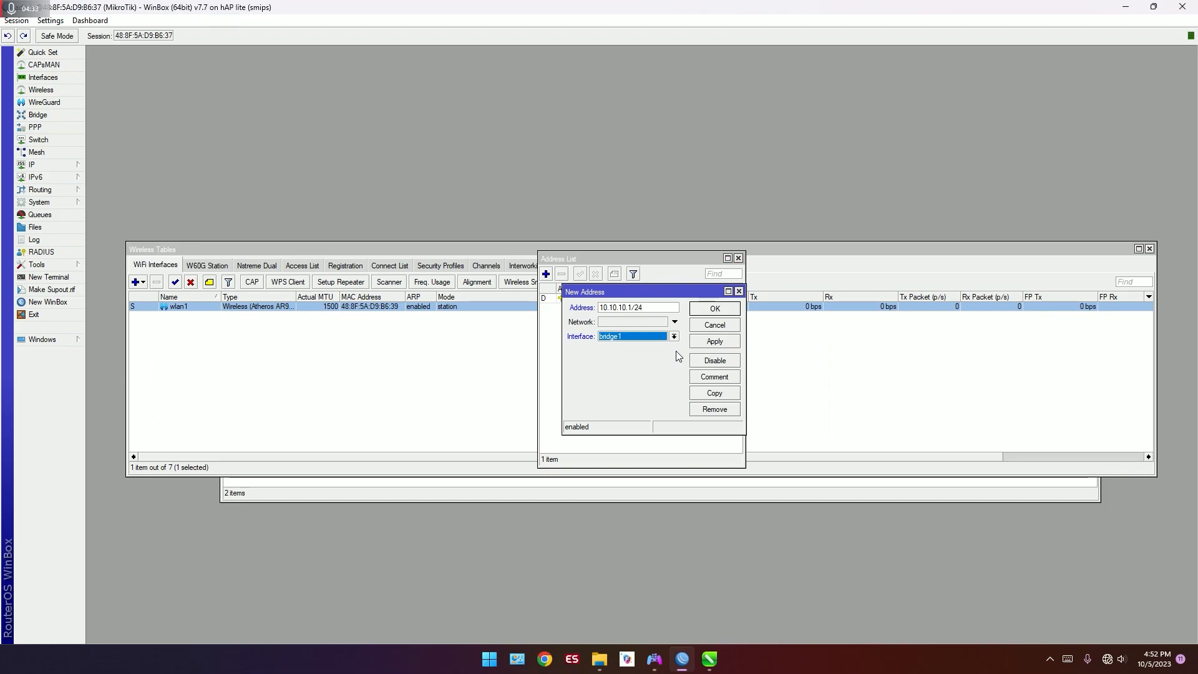
click(704, 310)
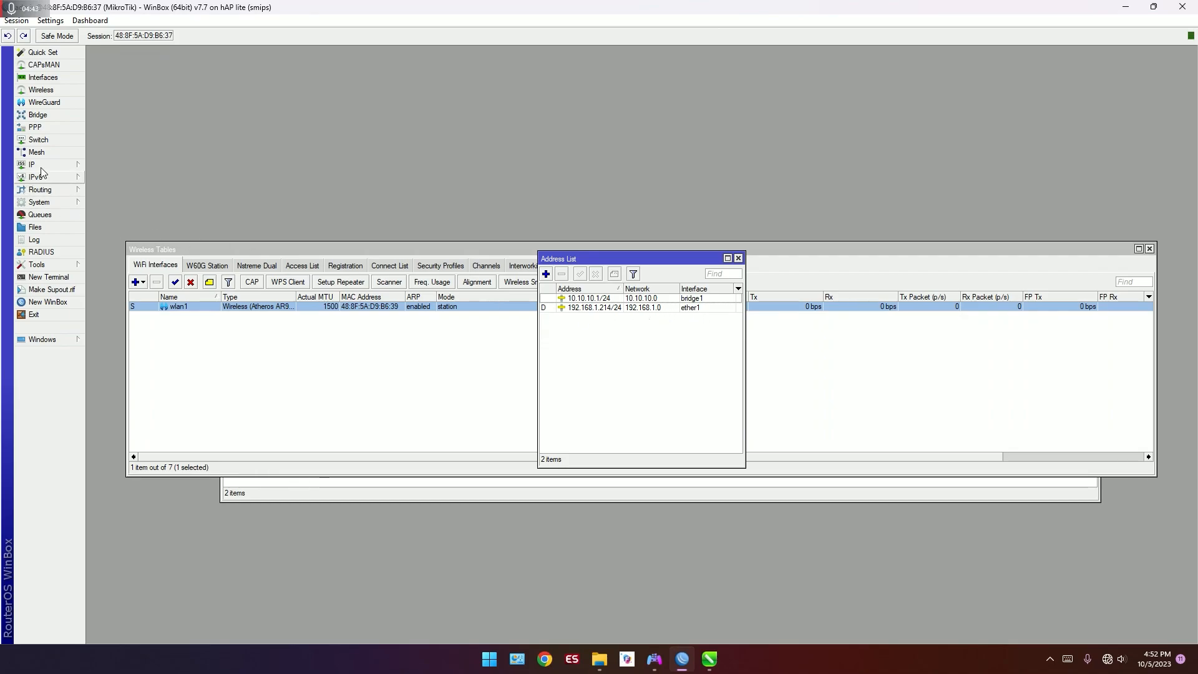
Step: Set the DNS server to 1.1.1.1 and allow remote requests
click(69, 165)
click(144, 241)
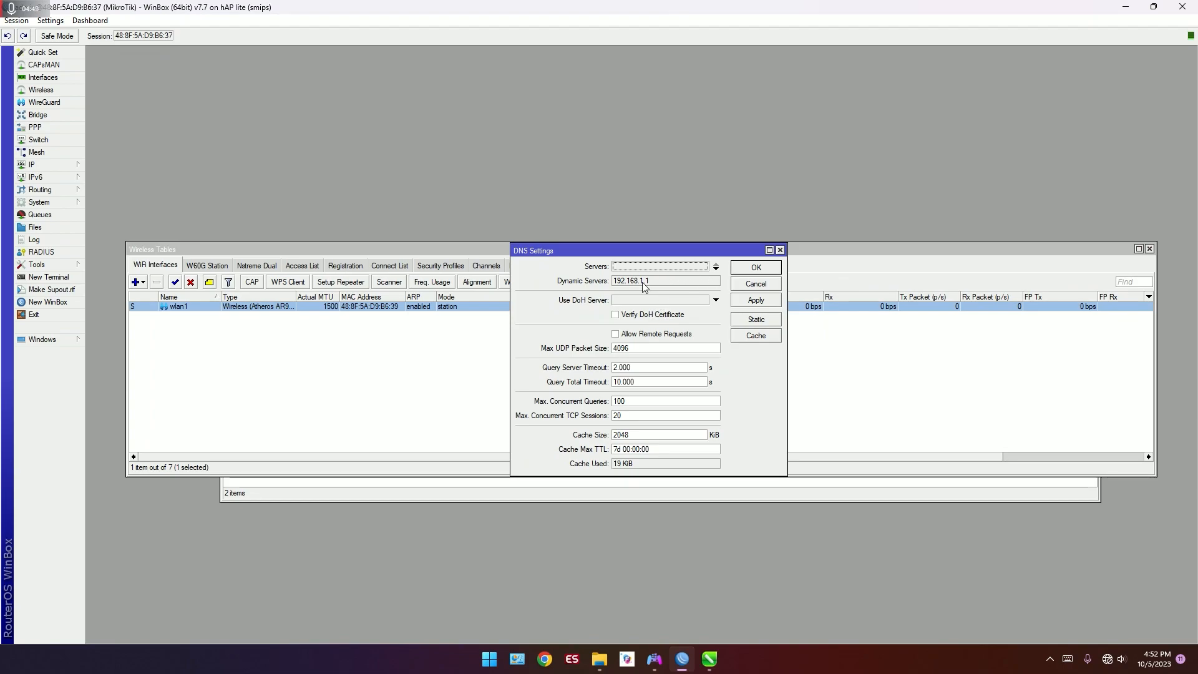
click(687, 267)
text(1)
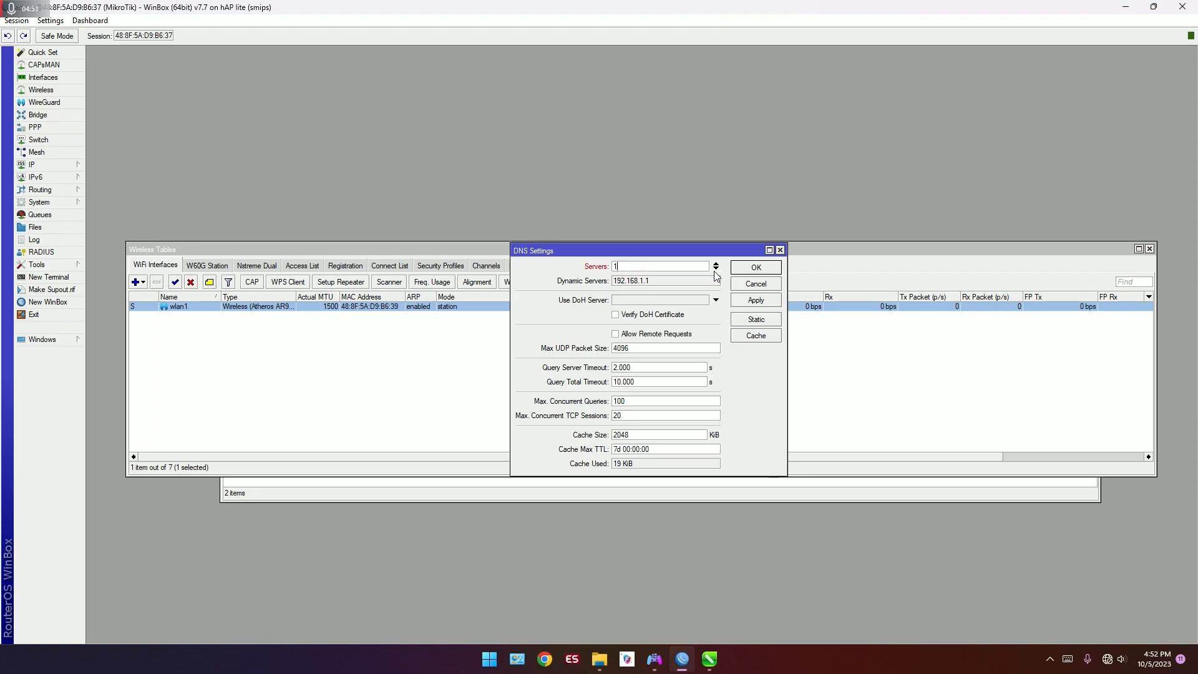
text(/)
key(BackSpace)
text(.1.1.1)
click(686, 337)
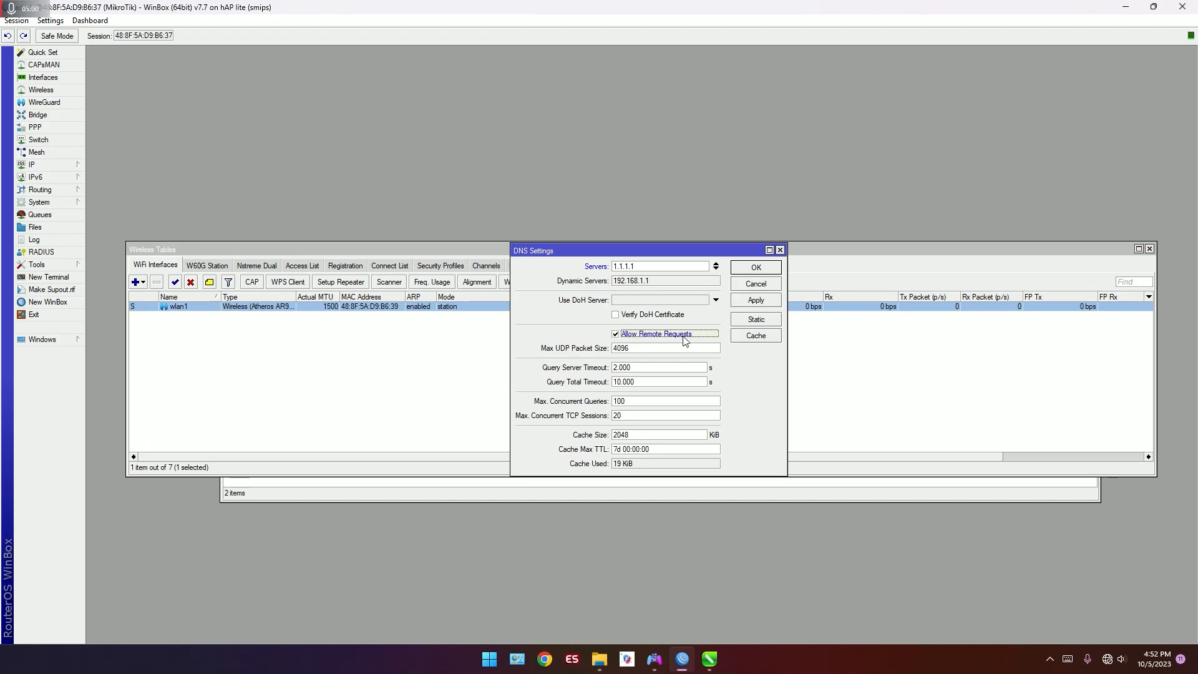
click(763, 270)
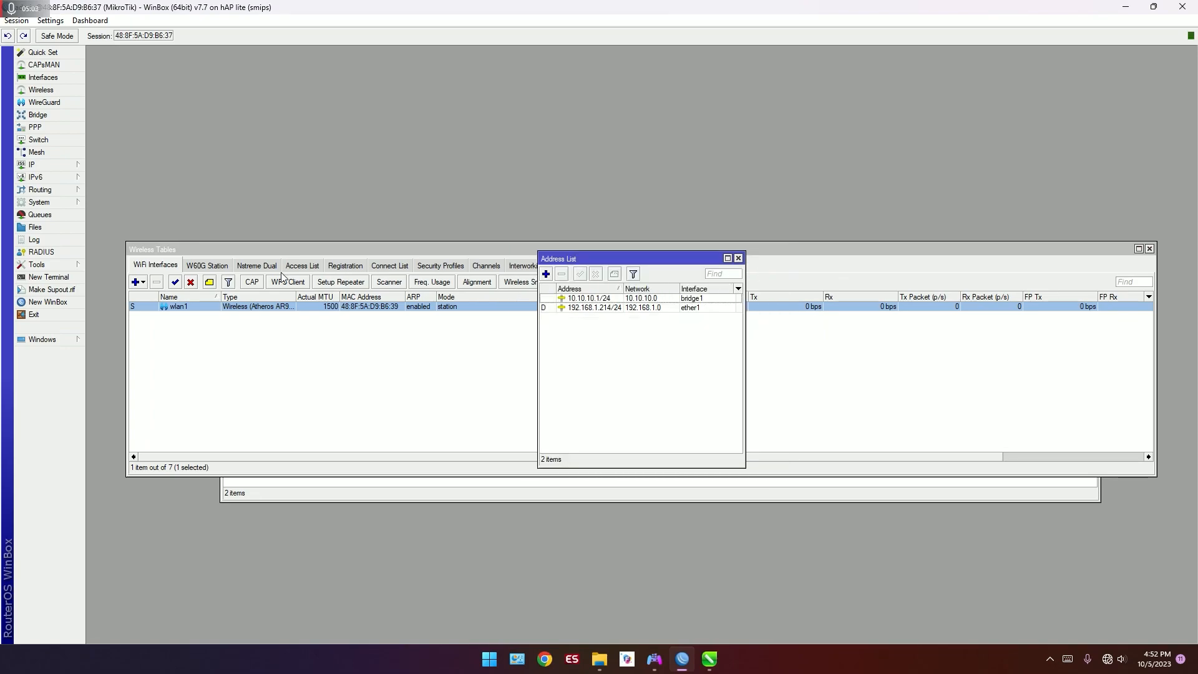
Step: Create a firewall NAT rule on the srcnat chain with ether1 as the out interface
click(34, 165)
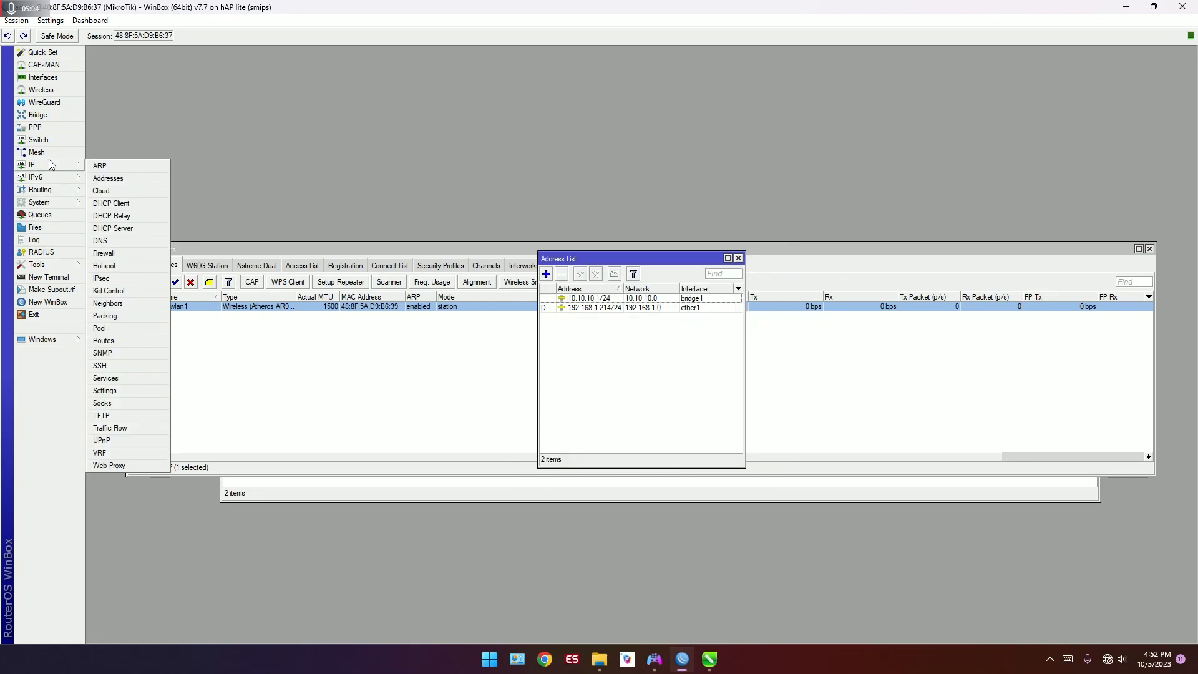
click(127, 252)
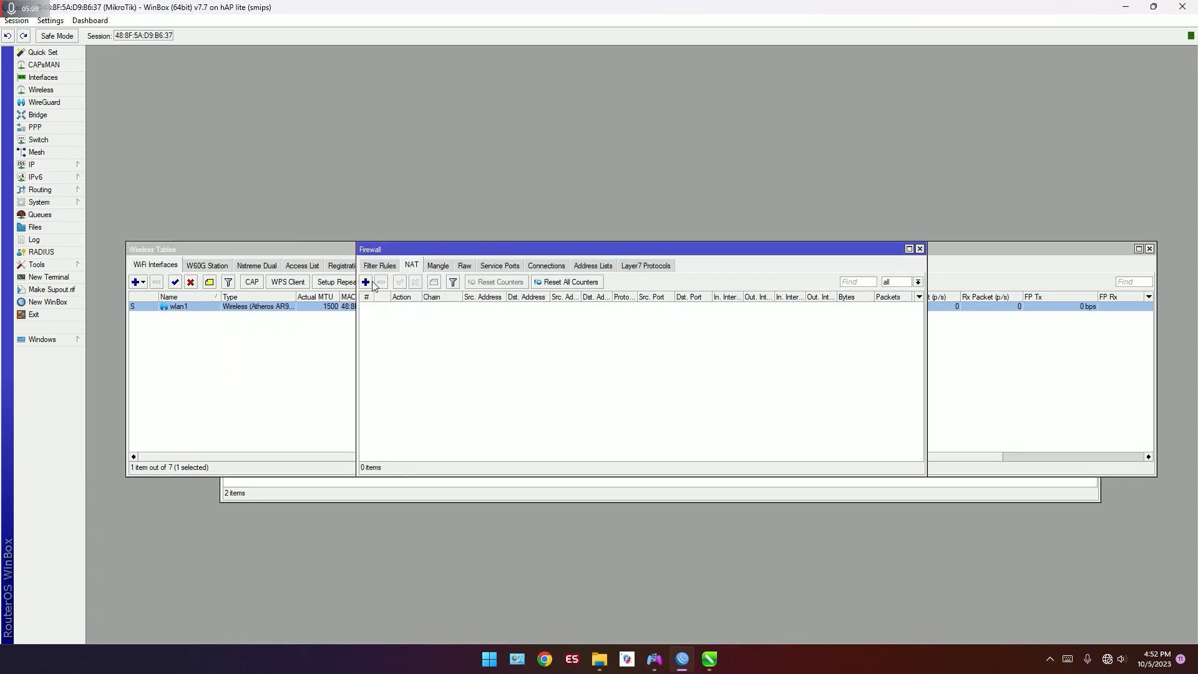
click(368, 282)
click(547, 203)
click(547, 204)
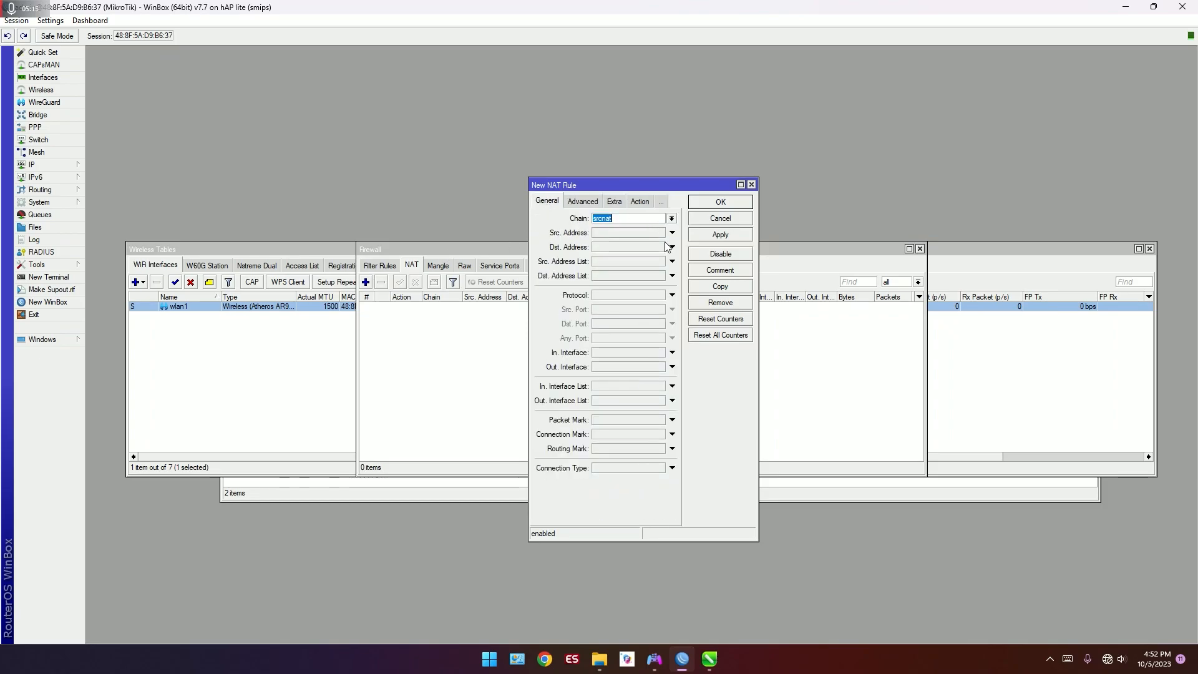
click(673, 367)
click(661, 368)
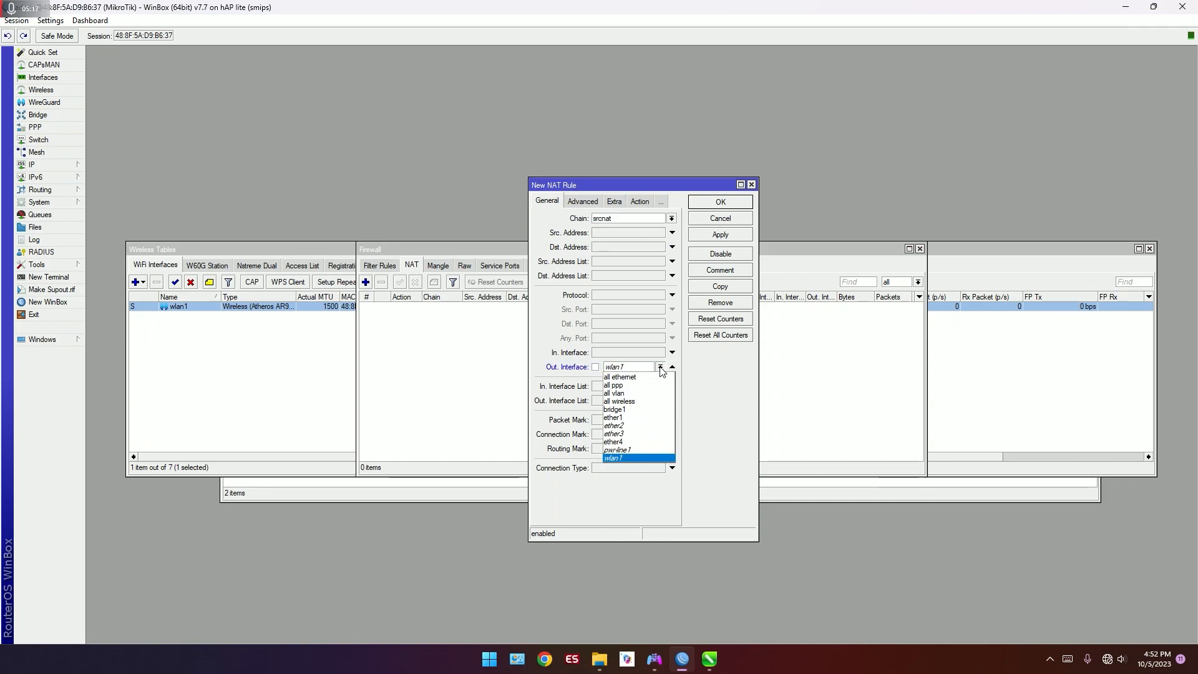
click(657, 424)
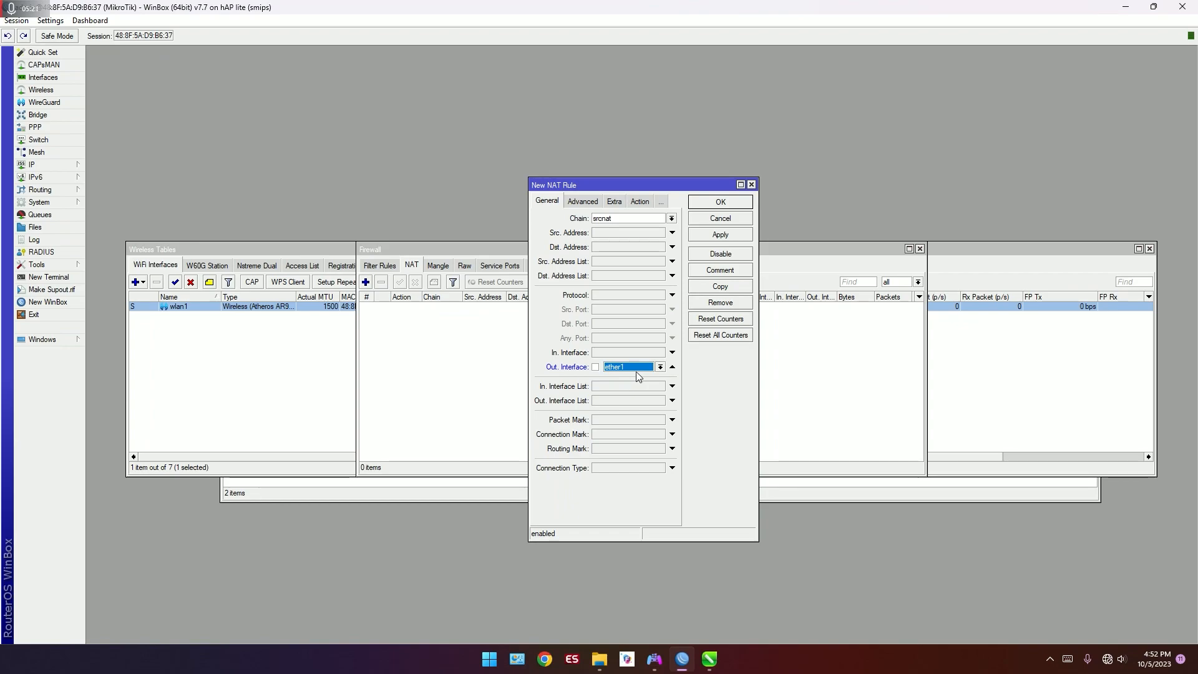
Step: Set the new NAT rule's action to masquerade and save the rule
click(643, 202)
click(672, 220)
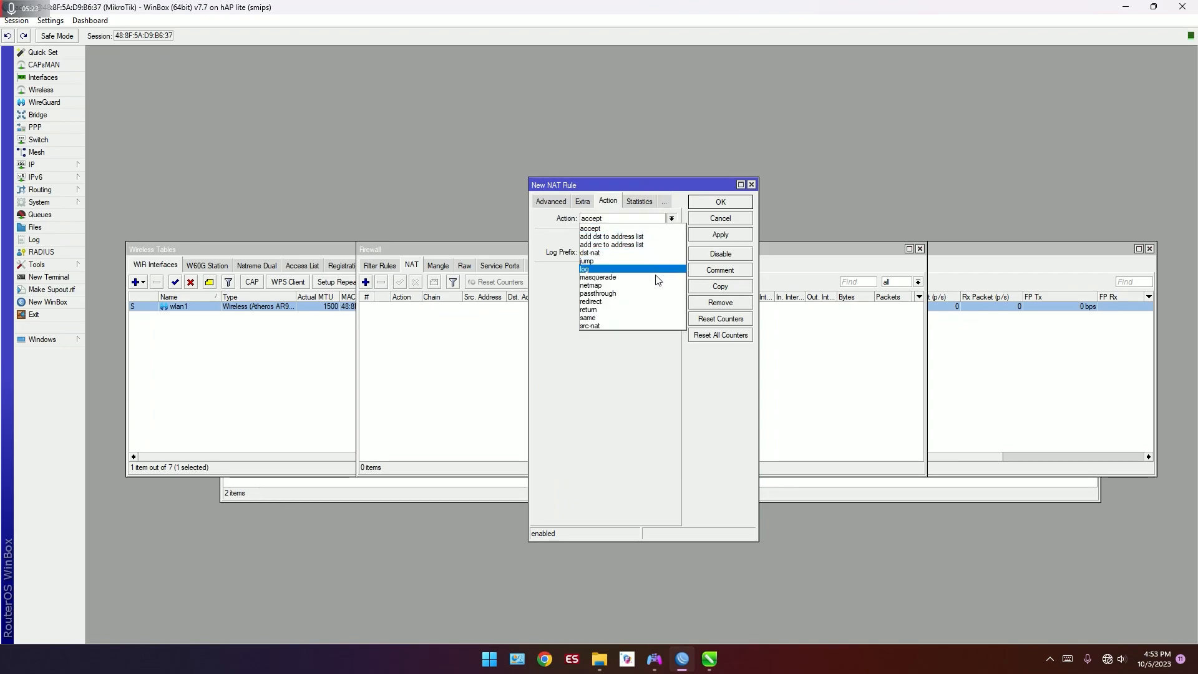
click(653, 277)
click(719, 202)
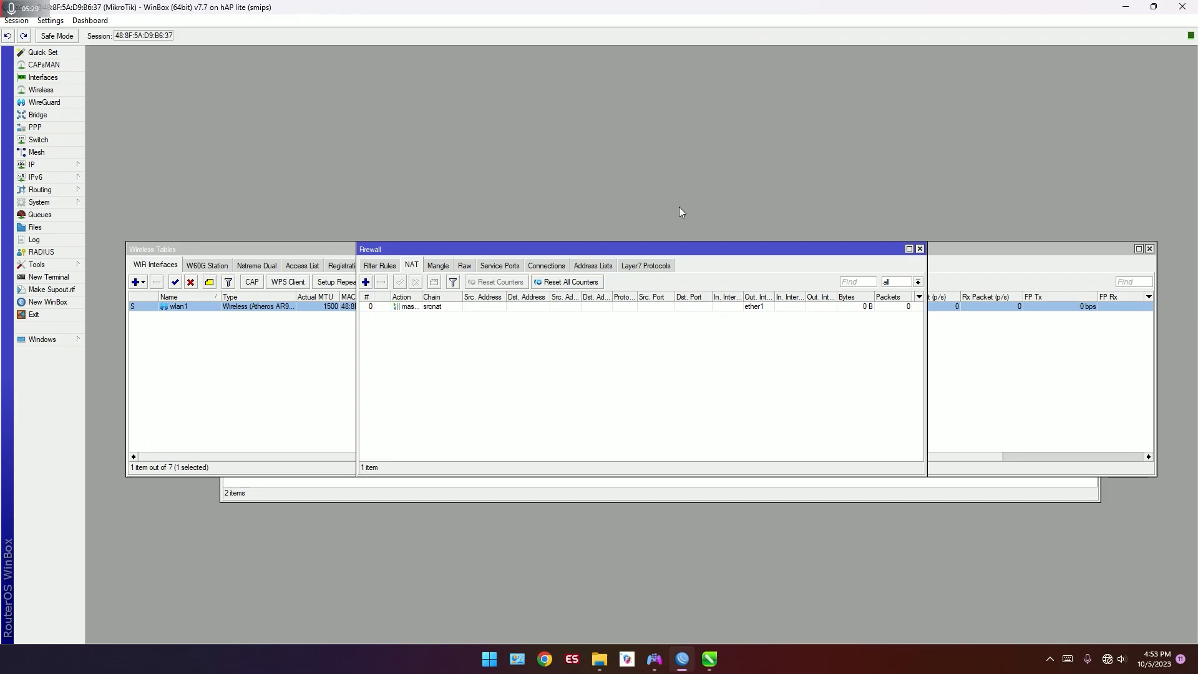
Step: Configure the wlan1 wireless interface in ap bridge mode with the SSID FebianZone Wifi
click(252, 358)
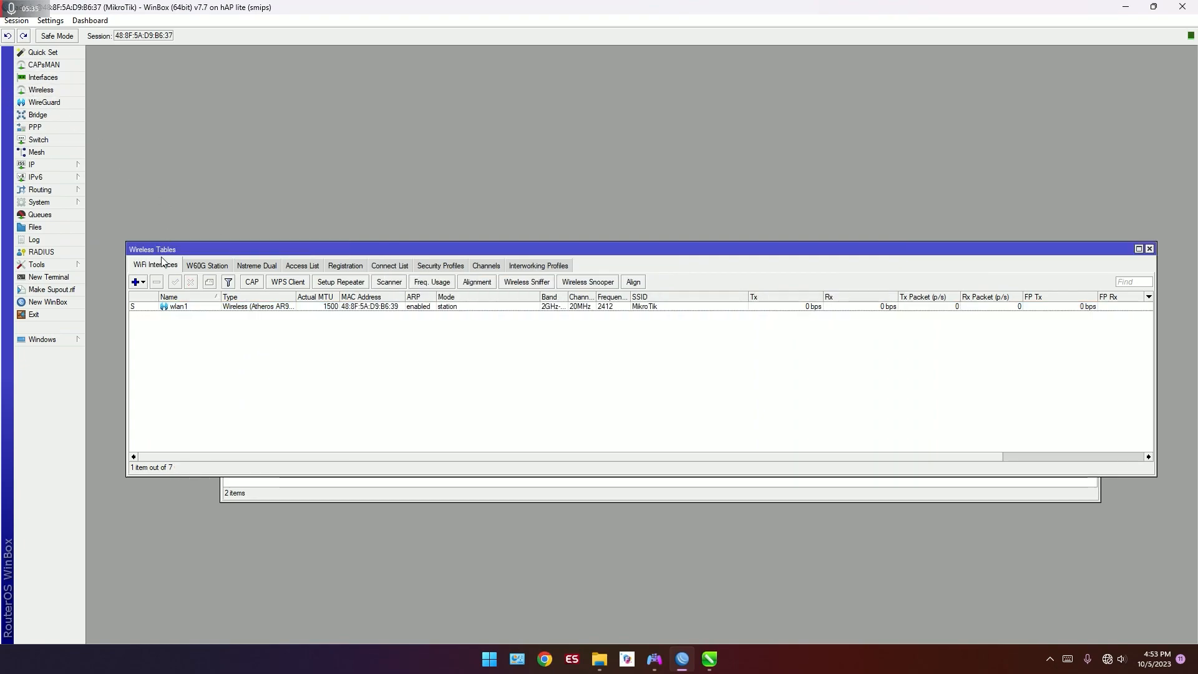
double_click(194, 308)
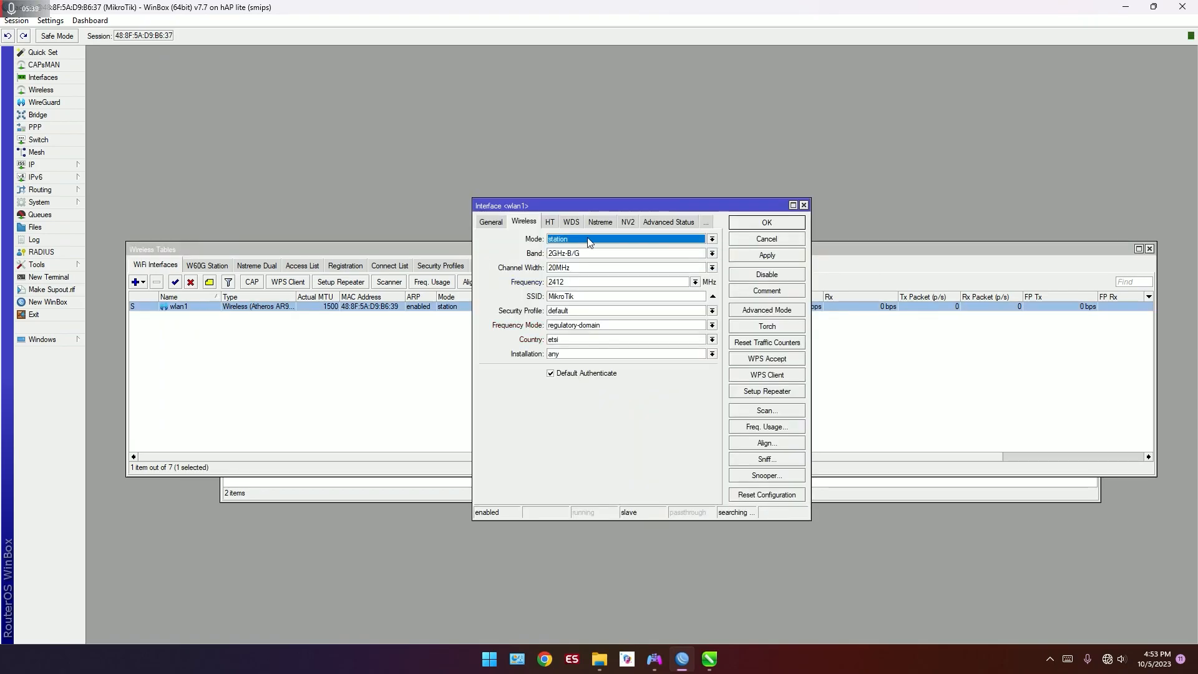
click(588, 240)
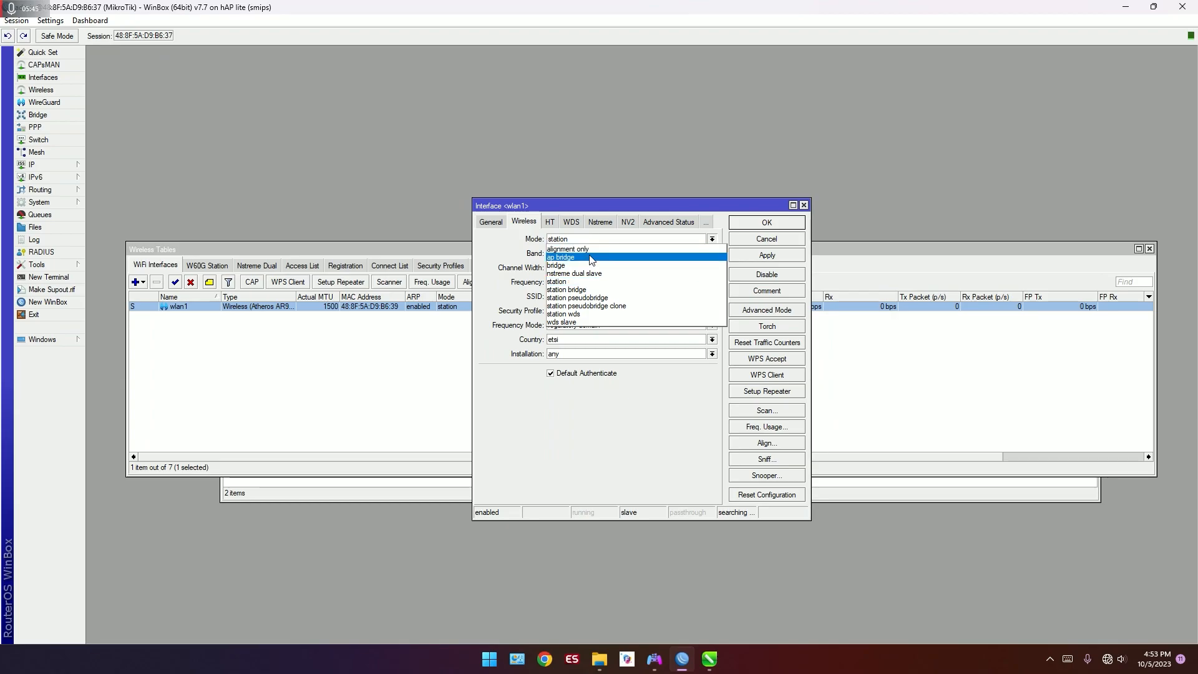
click(592, 258)
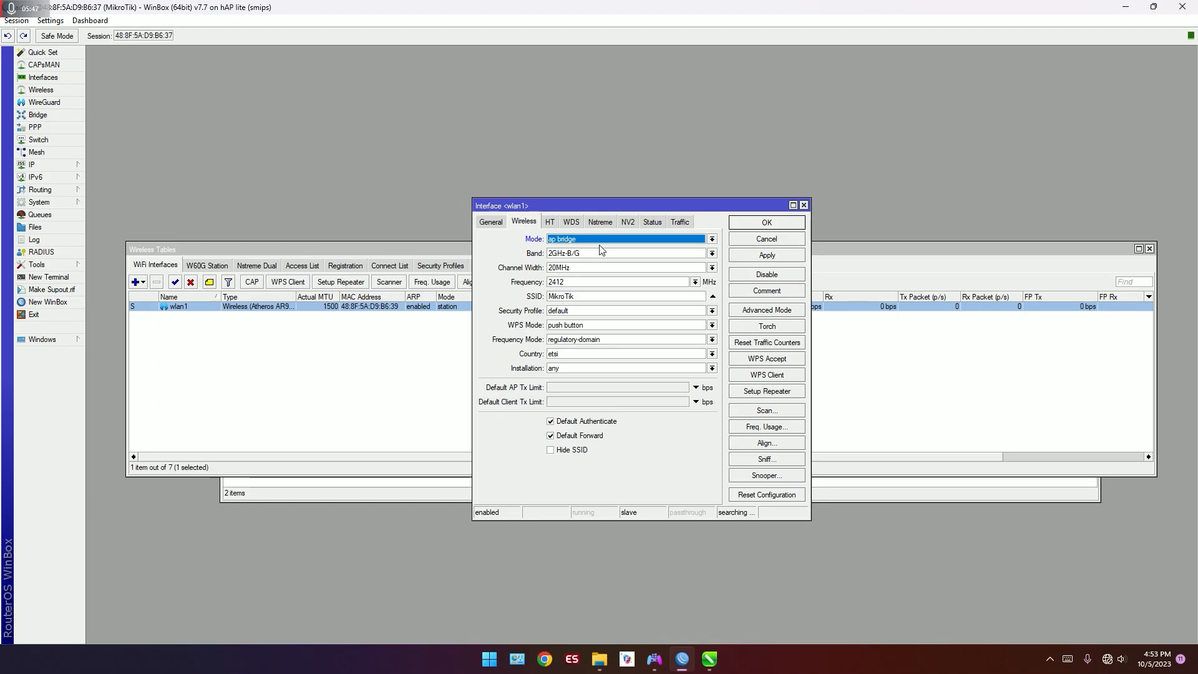
drag(577, 295, 539, 300)
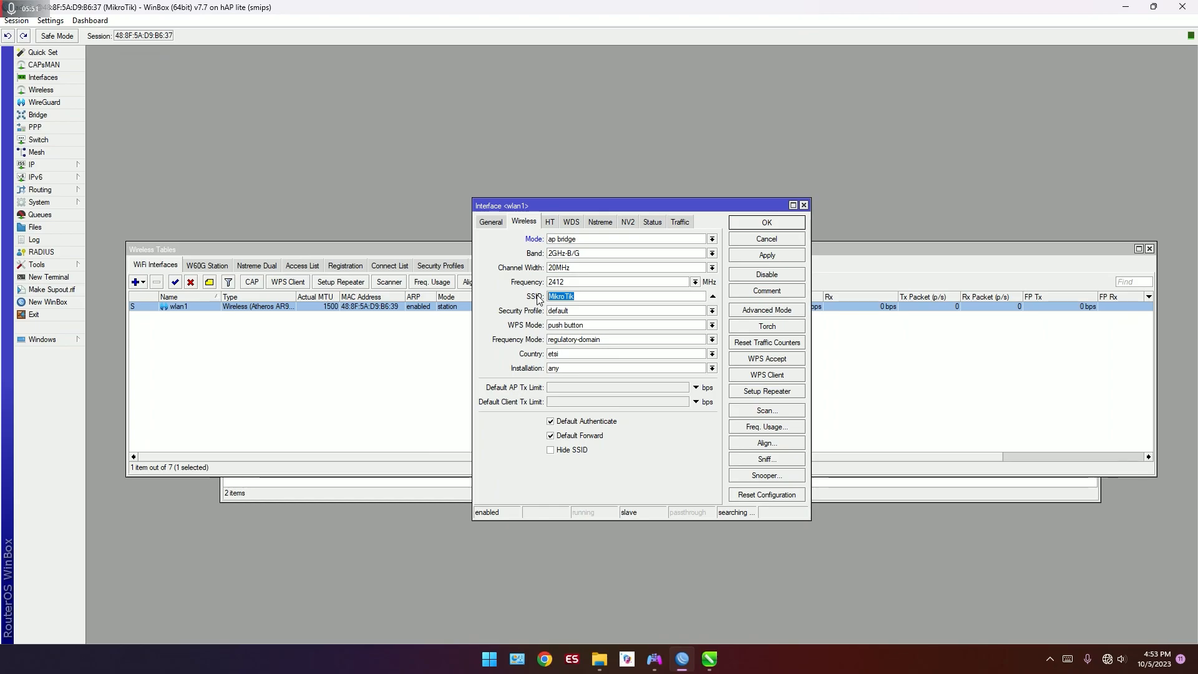
text(FebianZone Wifi)
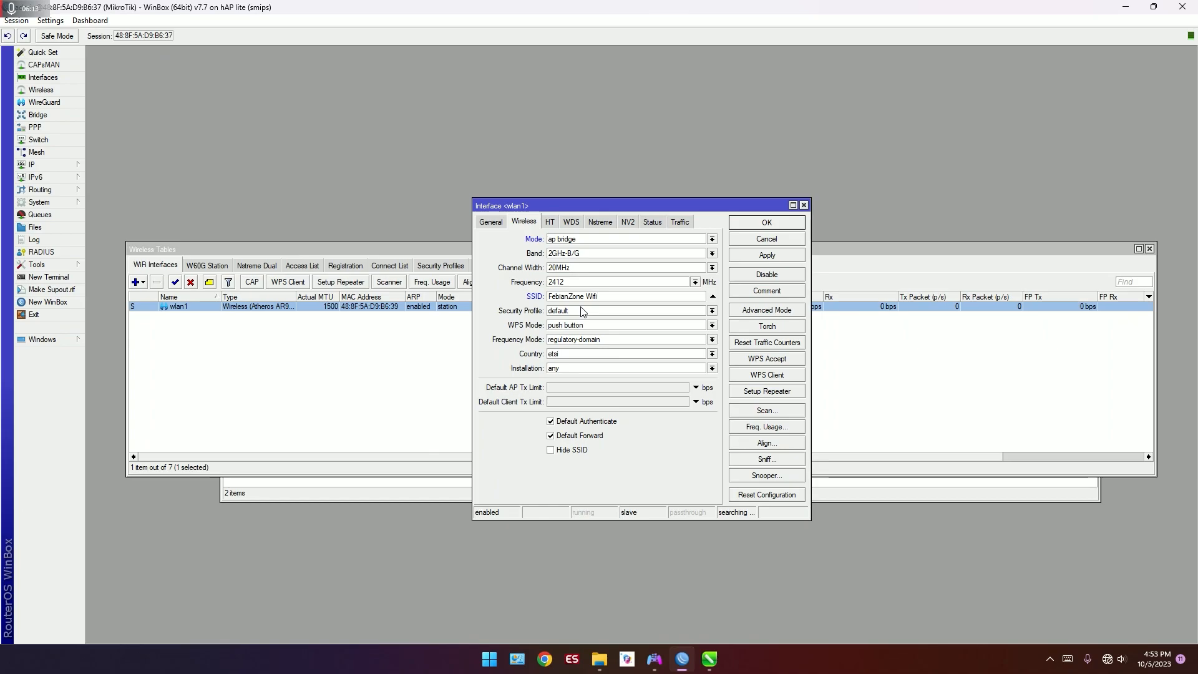
click(767, 223)
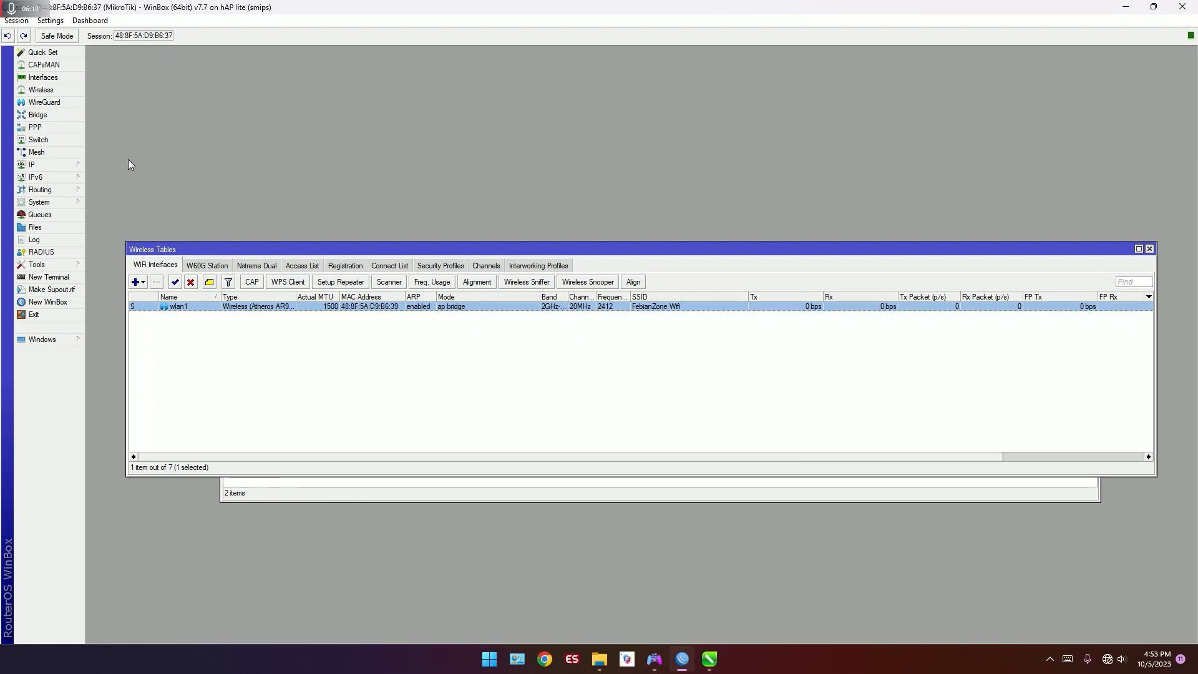
Step: Start the Hotspot Setup wizard on the bridge1 interface and accept the proposed local network address
click(66, 166)
click(138, 269)
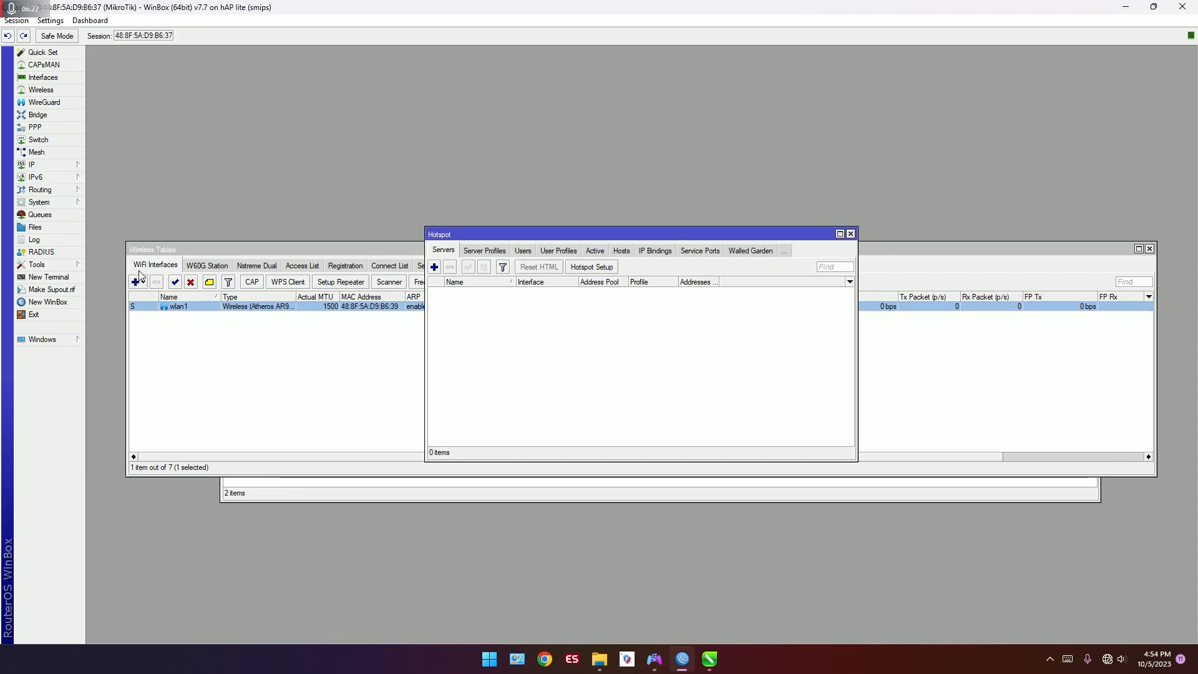
click(607, 269)
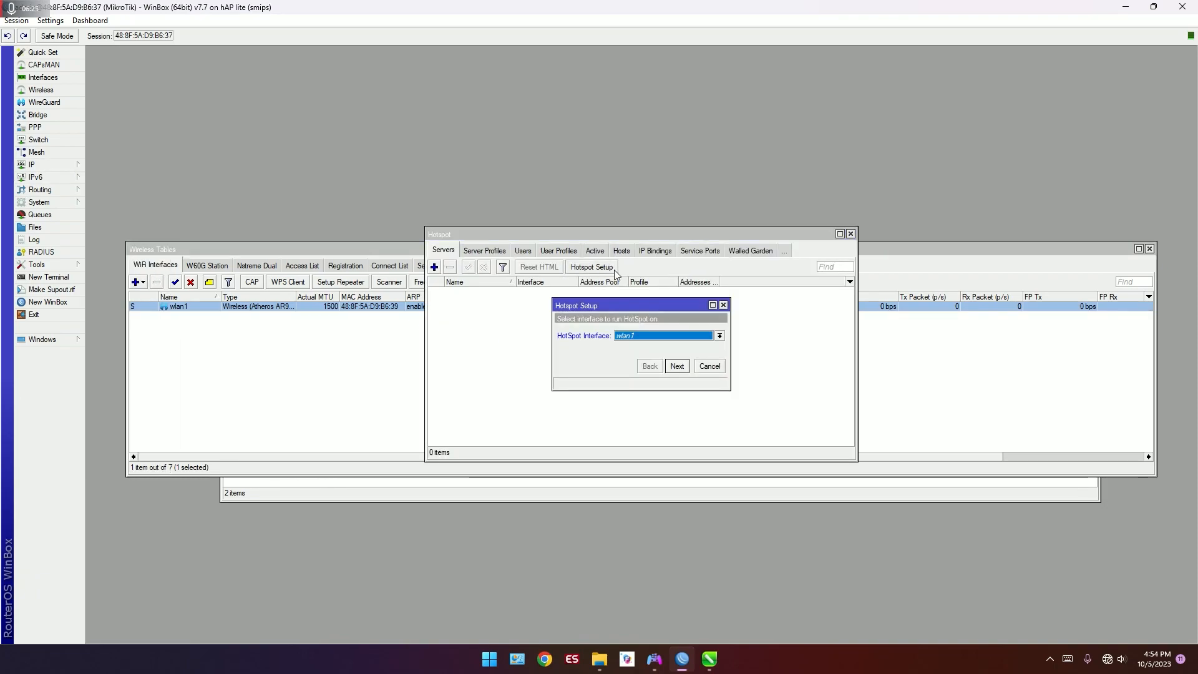
click(707, 337)
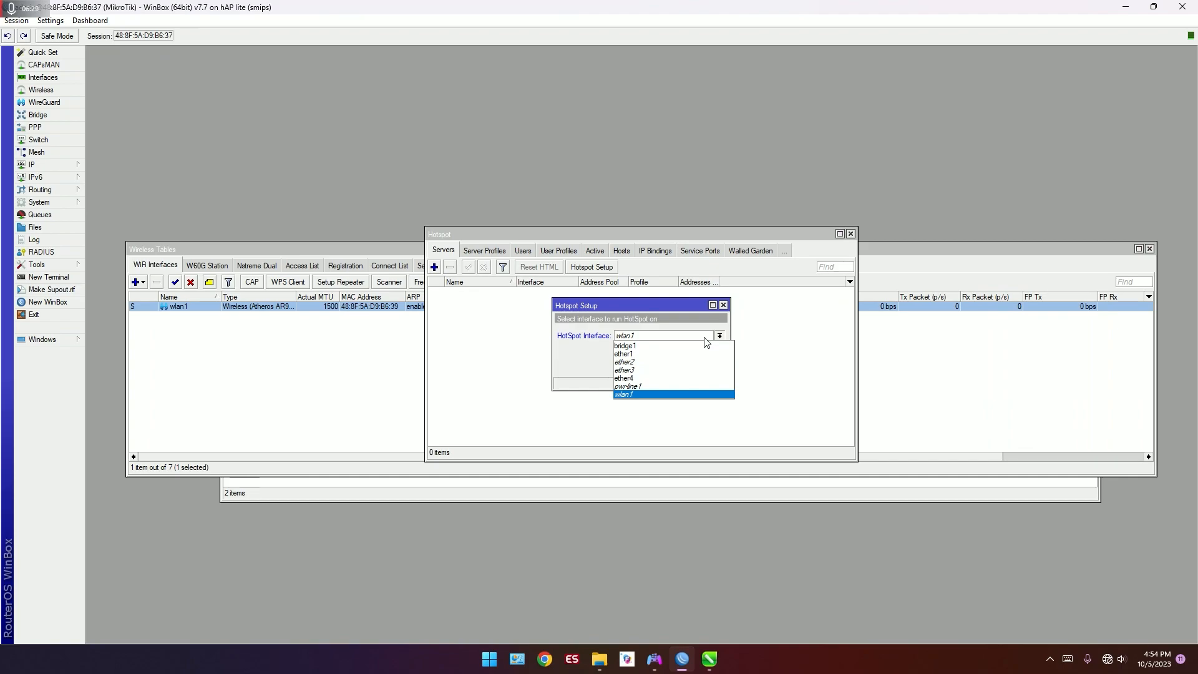
click(699, 346)
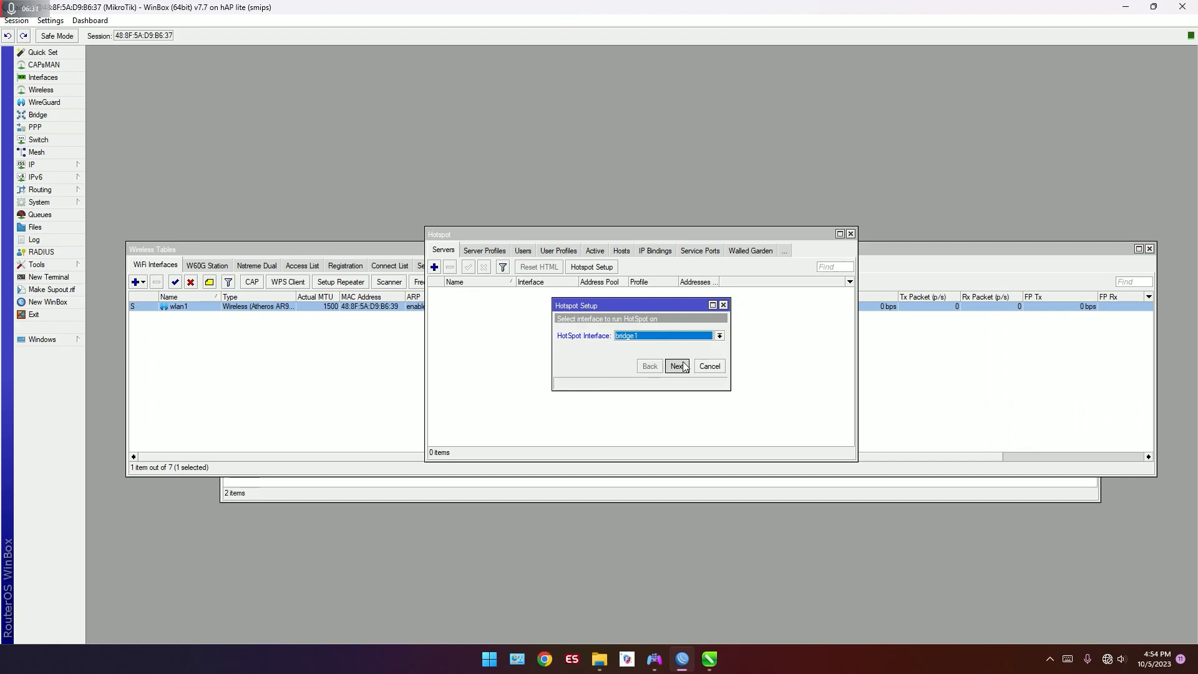
click(685, 366)
click(686, 372)
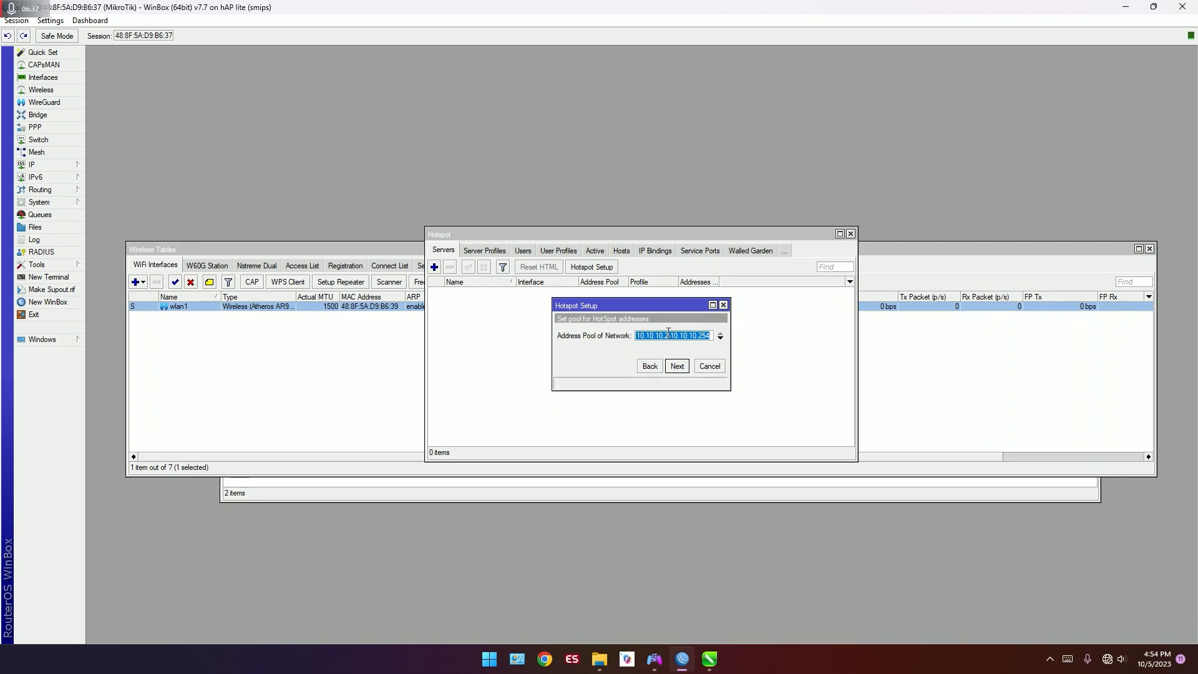
Step: Set the hotspot's address pool to 10.10.10.2-10.10.10.100
click(711, 337)
key(BackSpace)
key(BackSpace)
text(100)
click(676, 367)
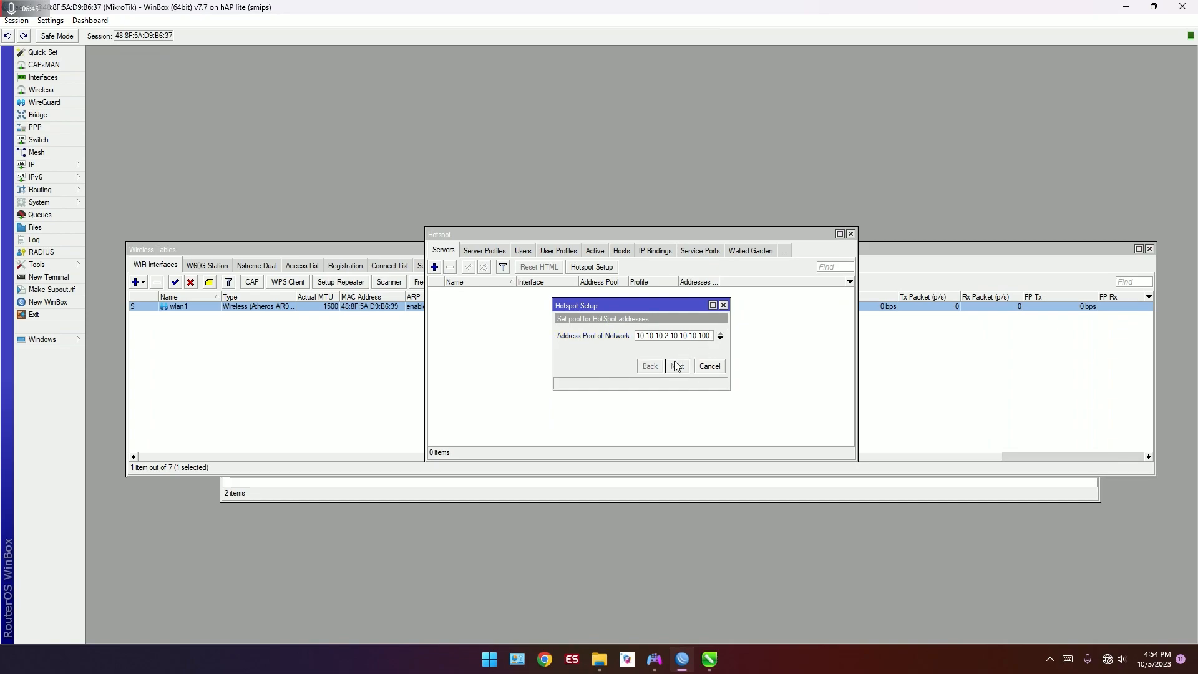
Step: Accept no SSL certificate and DNS server 1.1.1.1, and set the hotspot's DNS name to febianzone.net
click(678, 367)
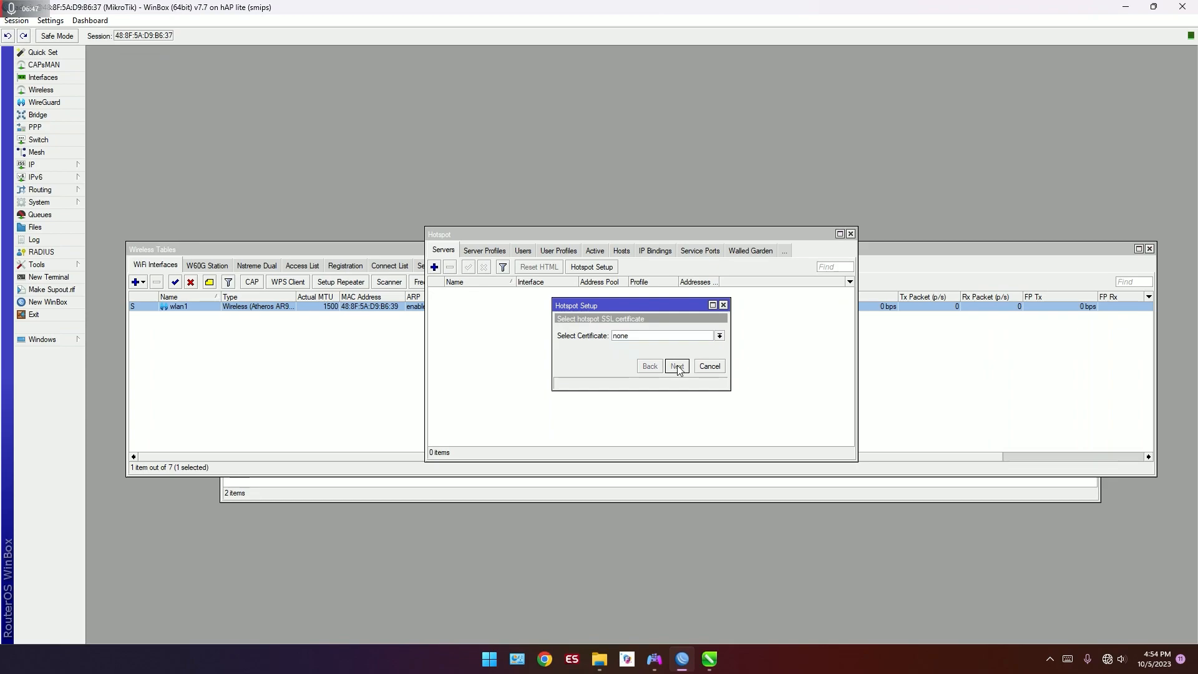
click(678, 367)
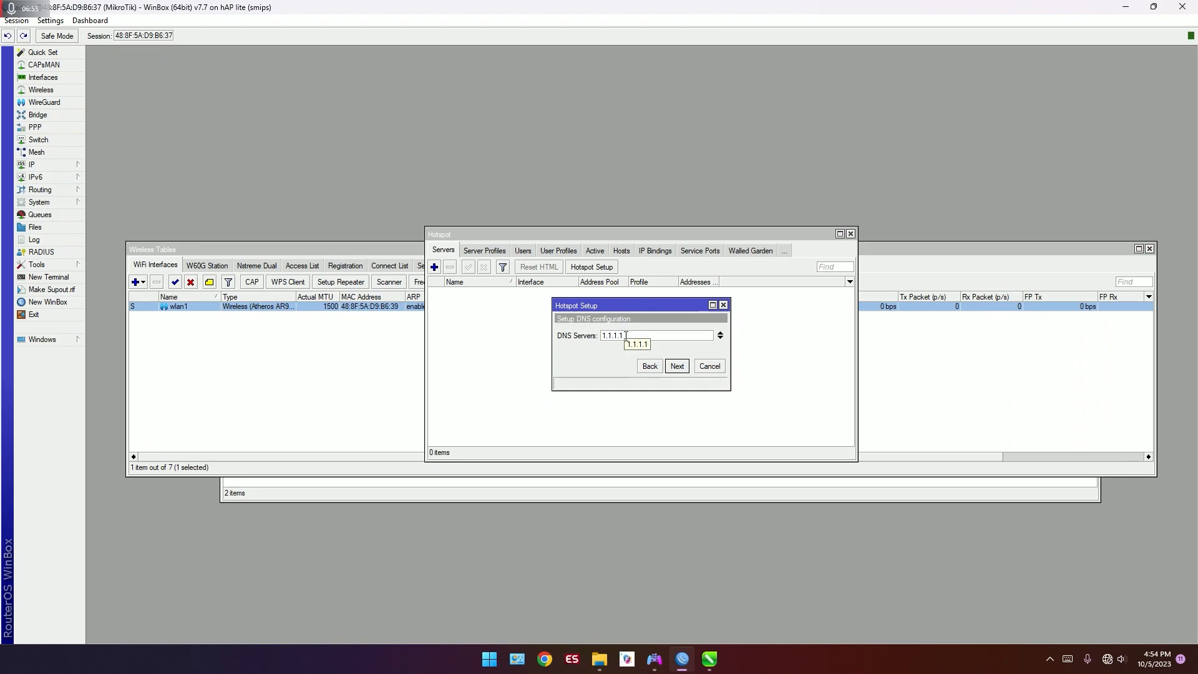
click(678, 367)
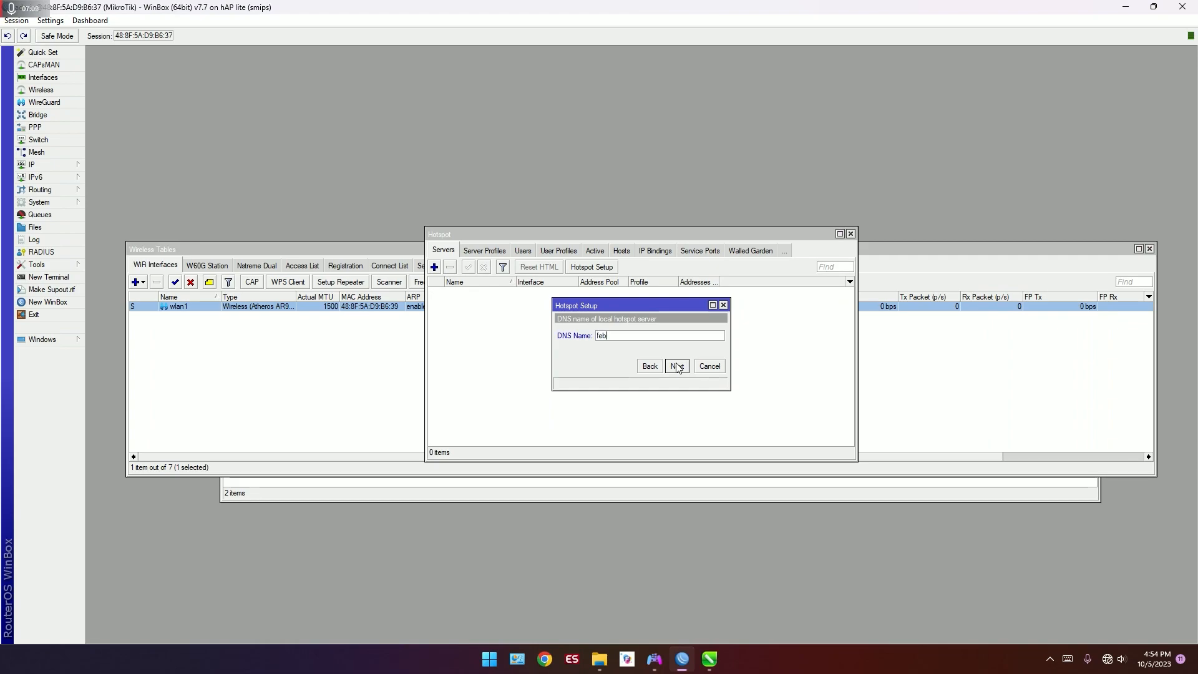
text(ianzone.net)
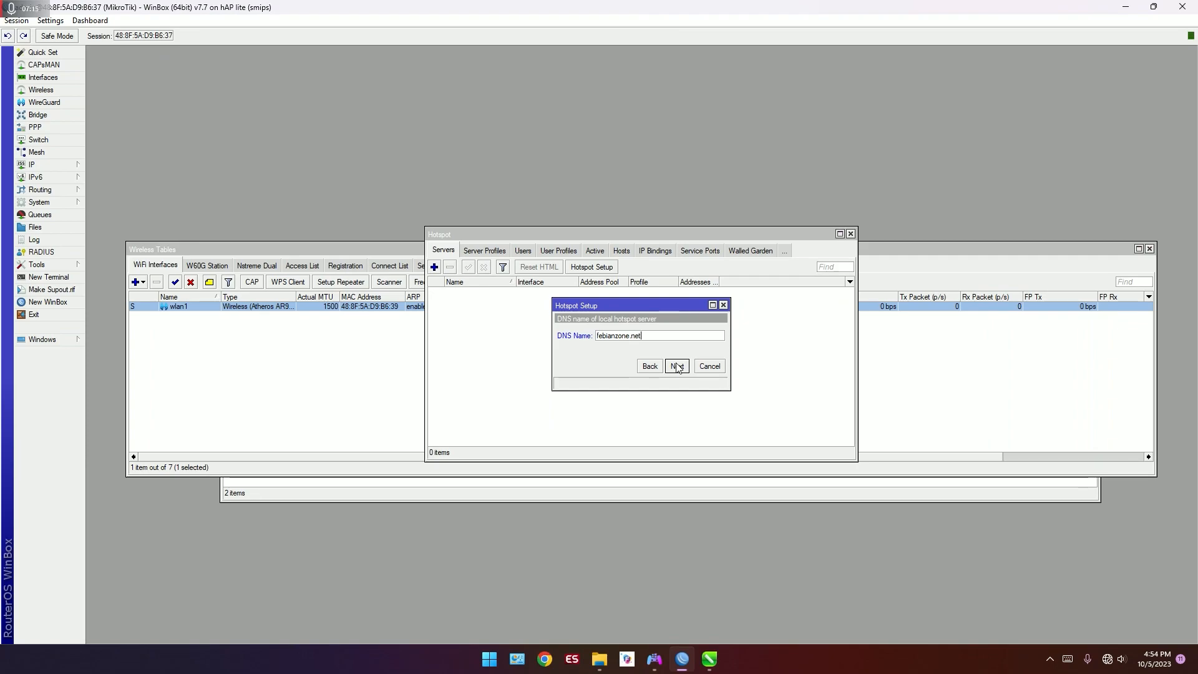
click(677, 366)
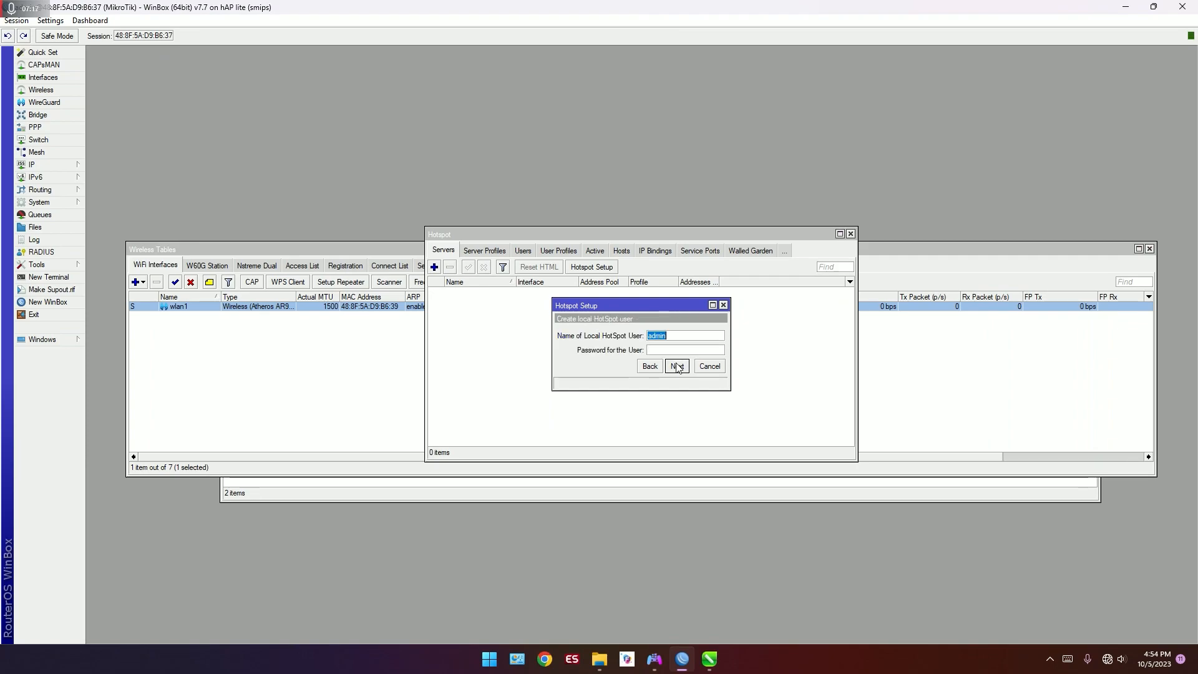
Step: Enter the password for the local hotspot user admin and complete the hotspot setup
click(701, 354)
text(123)
click(679, 368)
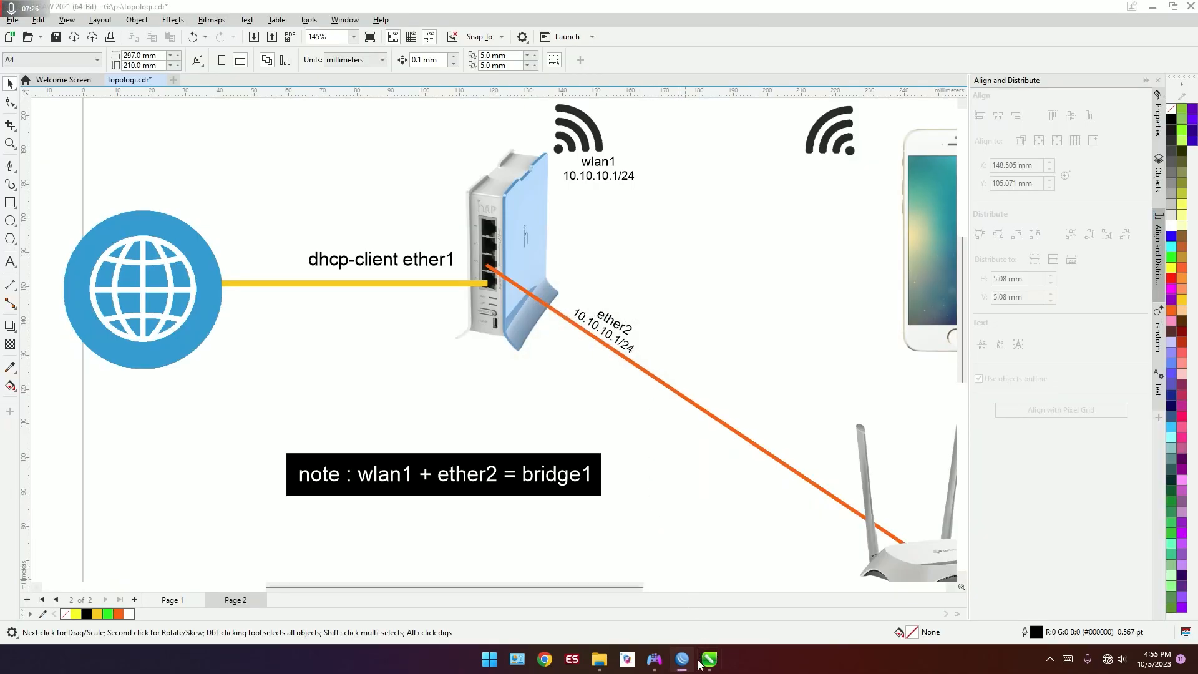
click(682, 660)
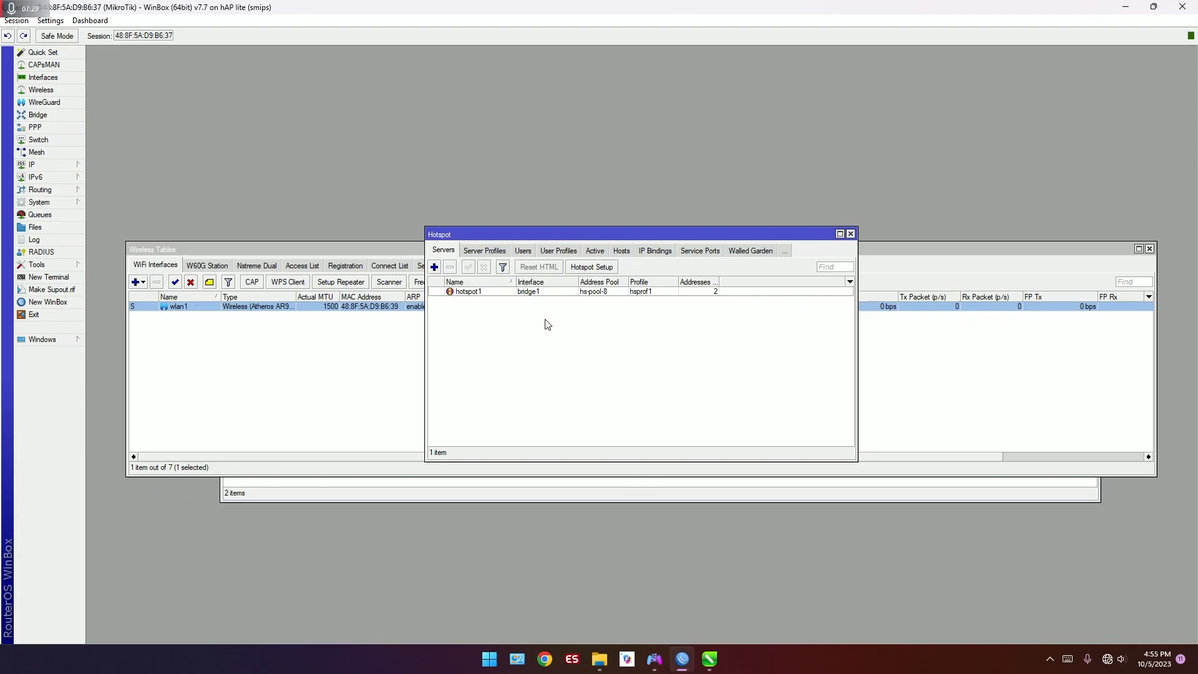
Step: Set the hotspot1 server's addresses per MAC to 1 and show the hotspot server profiles
double_click(475, 299)
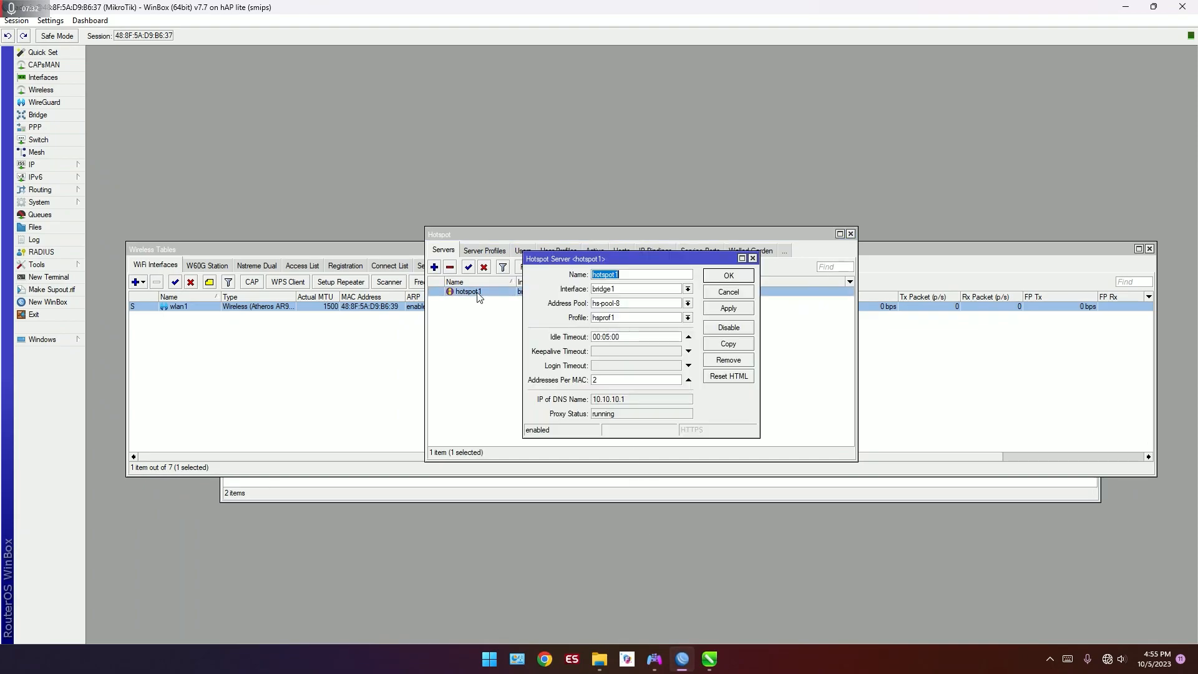
double_click(628, 377)
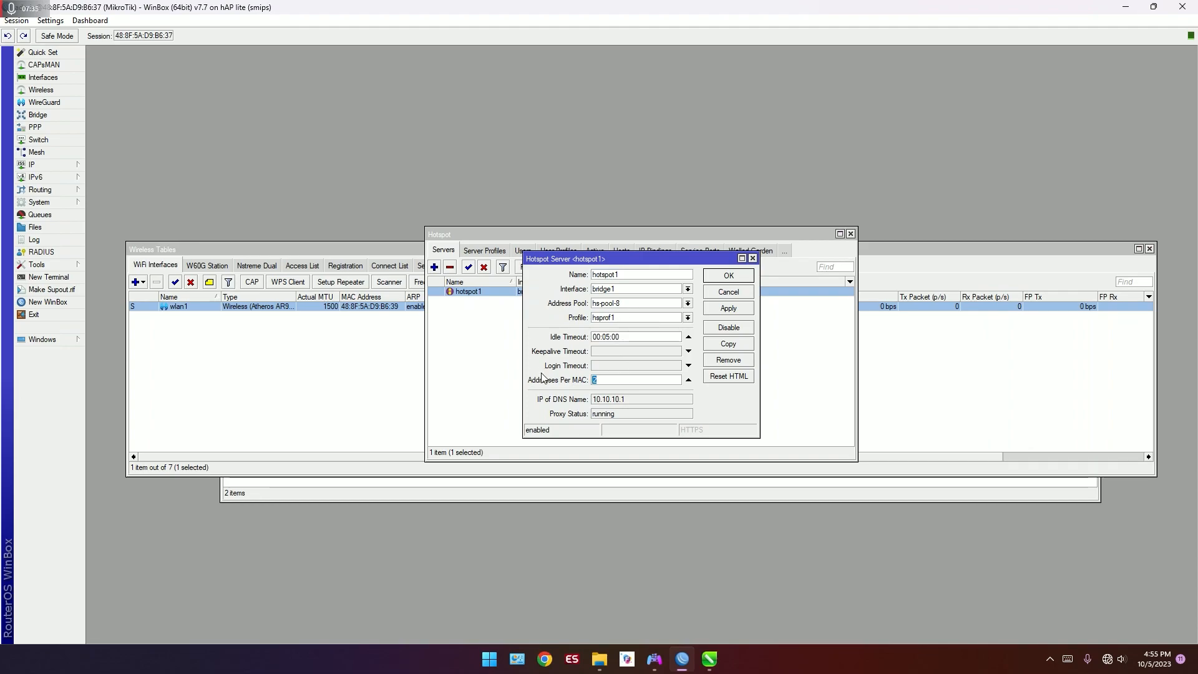
text(1)
click(728, 276)
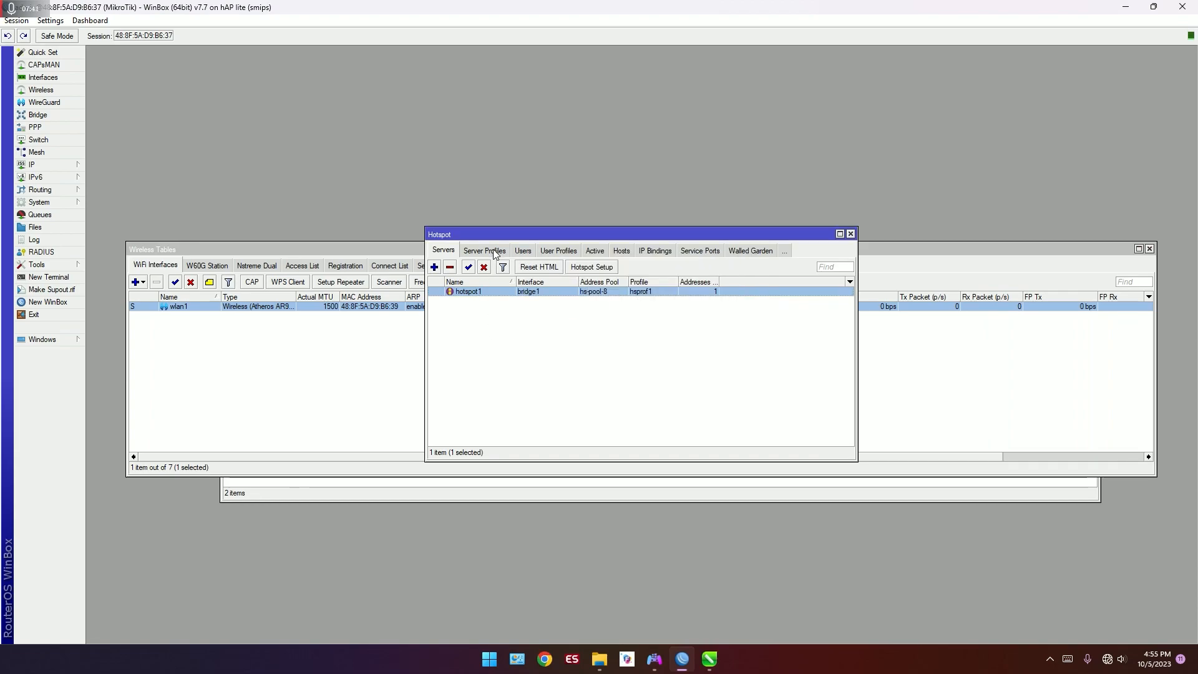
click(495, 252)
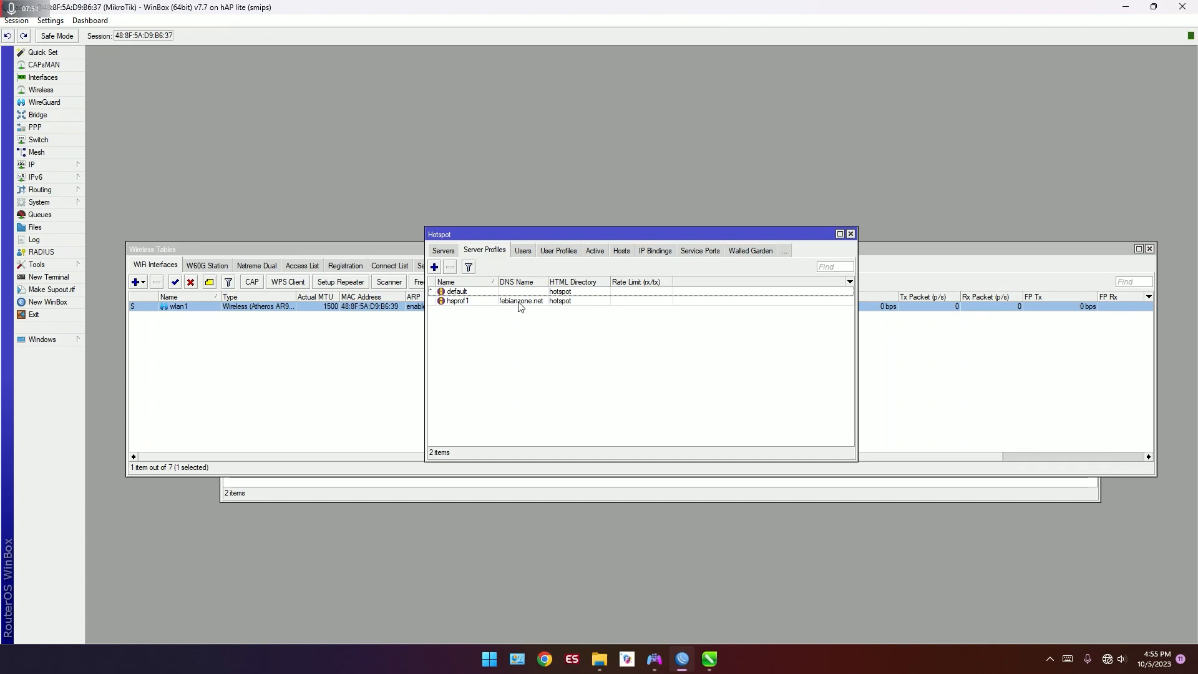
Step: Open the router's file list and reduce WinBox to a smaller floating window
click(50, 228)
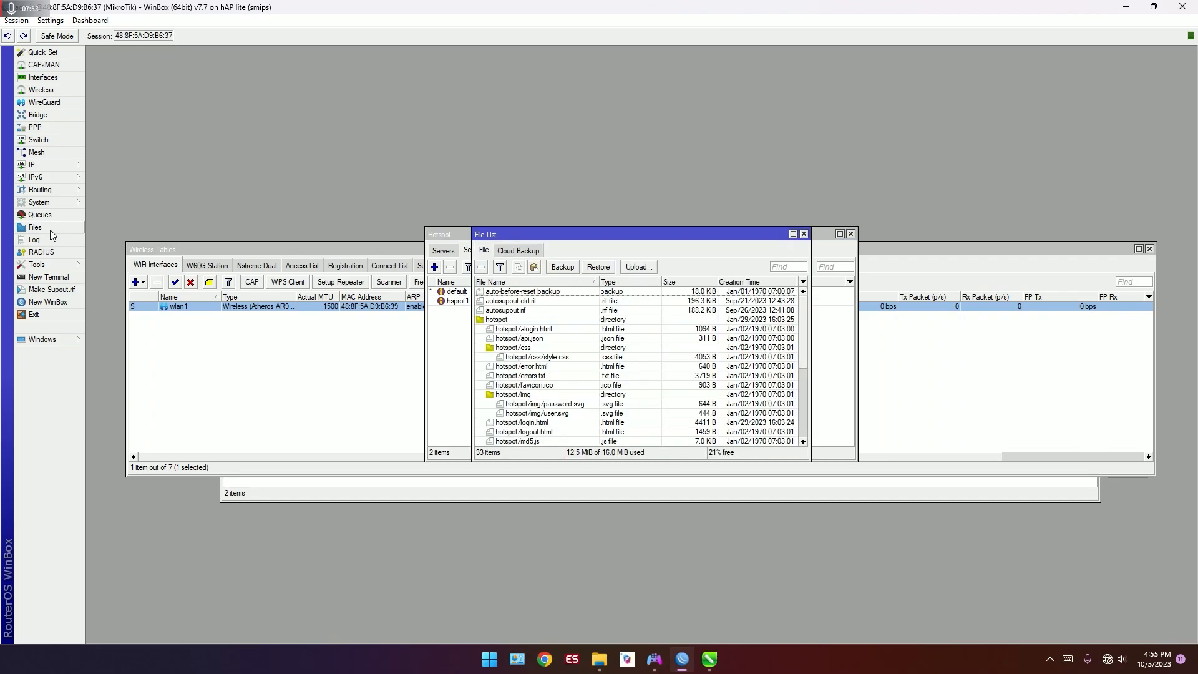
drag(665, 7, 467, 76)
drag(465, 401, 458, 575)
drag(437, 83, 319, 58)
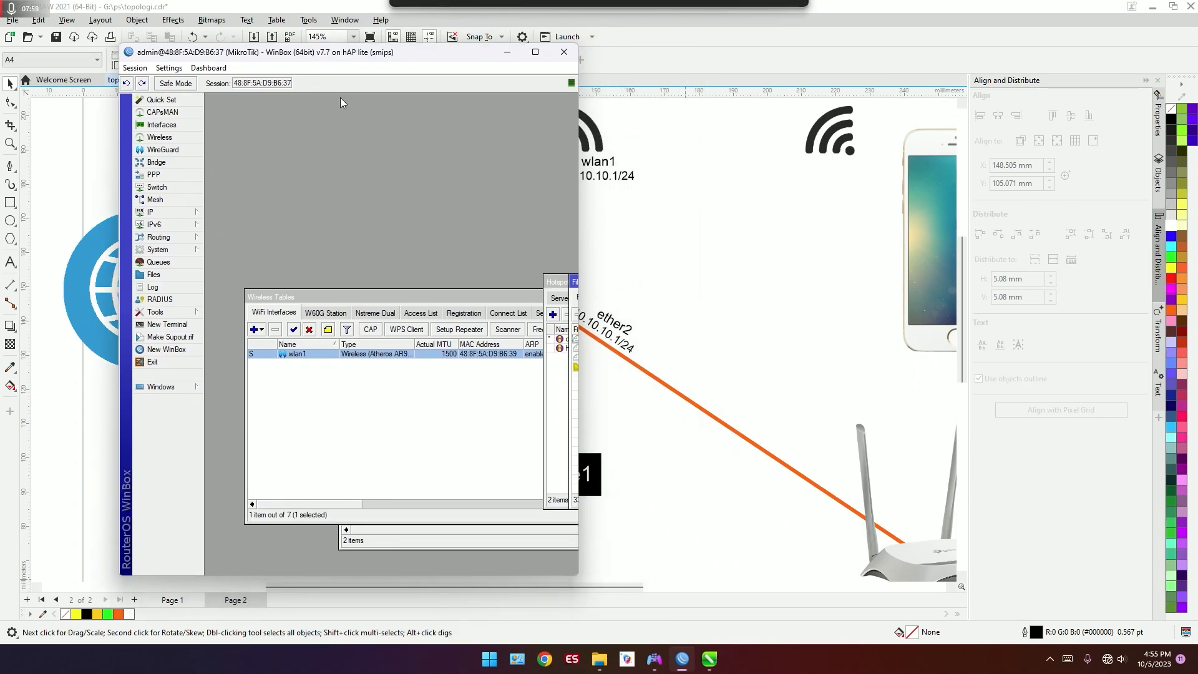
Step: Bring up the BAHAN VOUCHERAN folder in File Explorer beside WinBox and place the router's file list in view
mouse_move(601, 659)
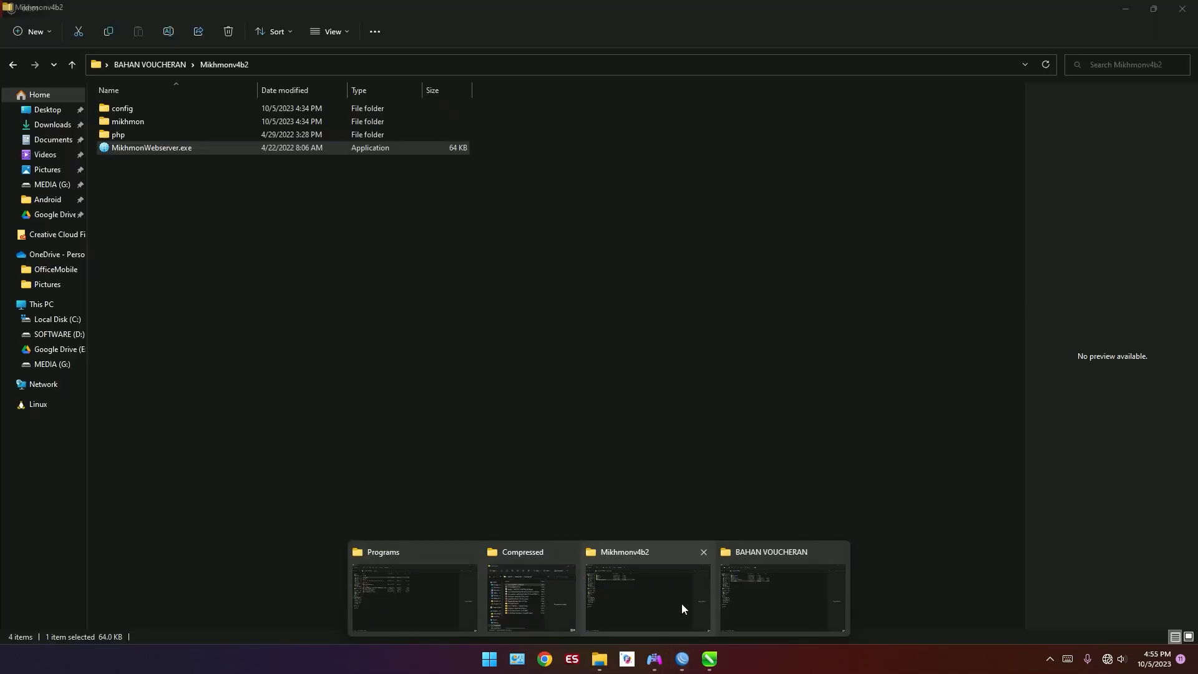
click(742, 591)
drag(481, 5, 897, 84)
click(153, 274)
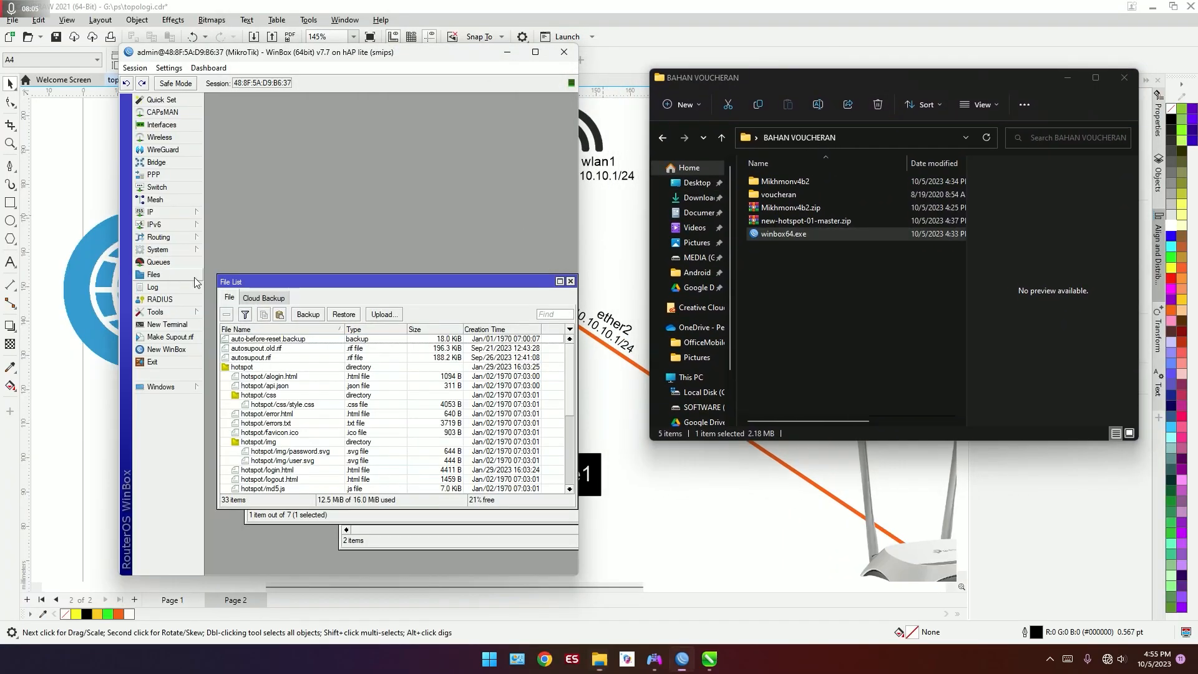
drag(444, 286, 448, 243)
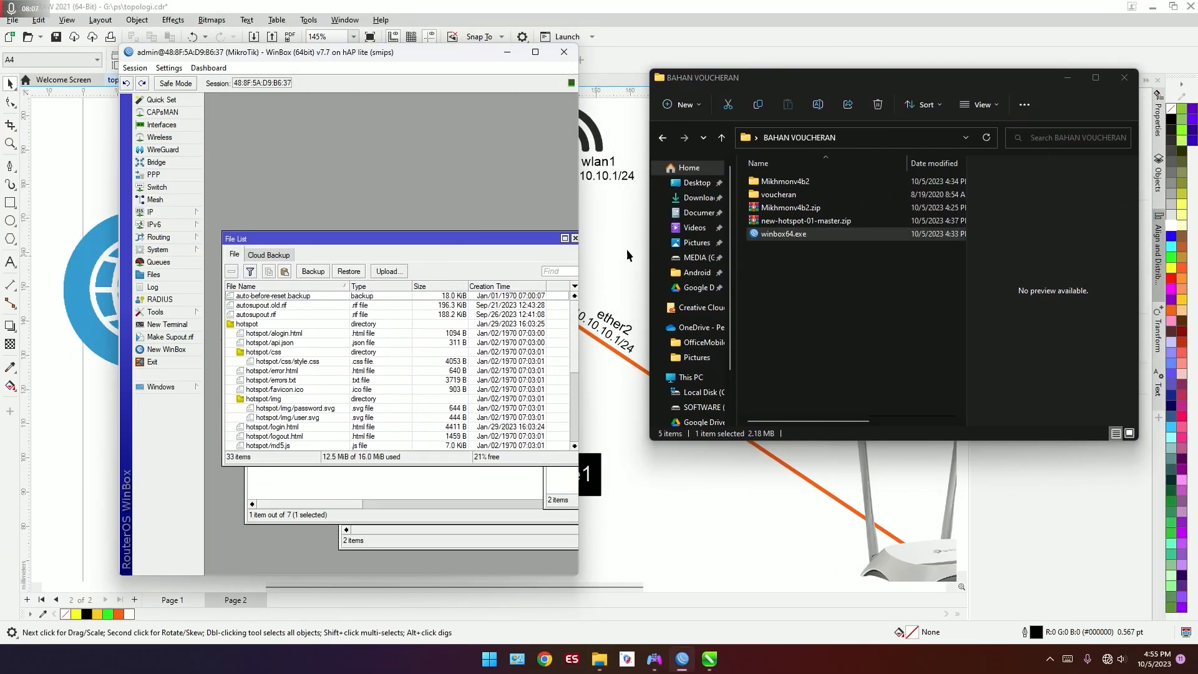
Step: Copy the voucheran folder from BAHAN VOUCHERAN into the router's files, and close the file list in the maximized WinBox
click(839, 197)
double_click(847, 197)
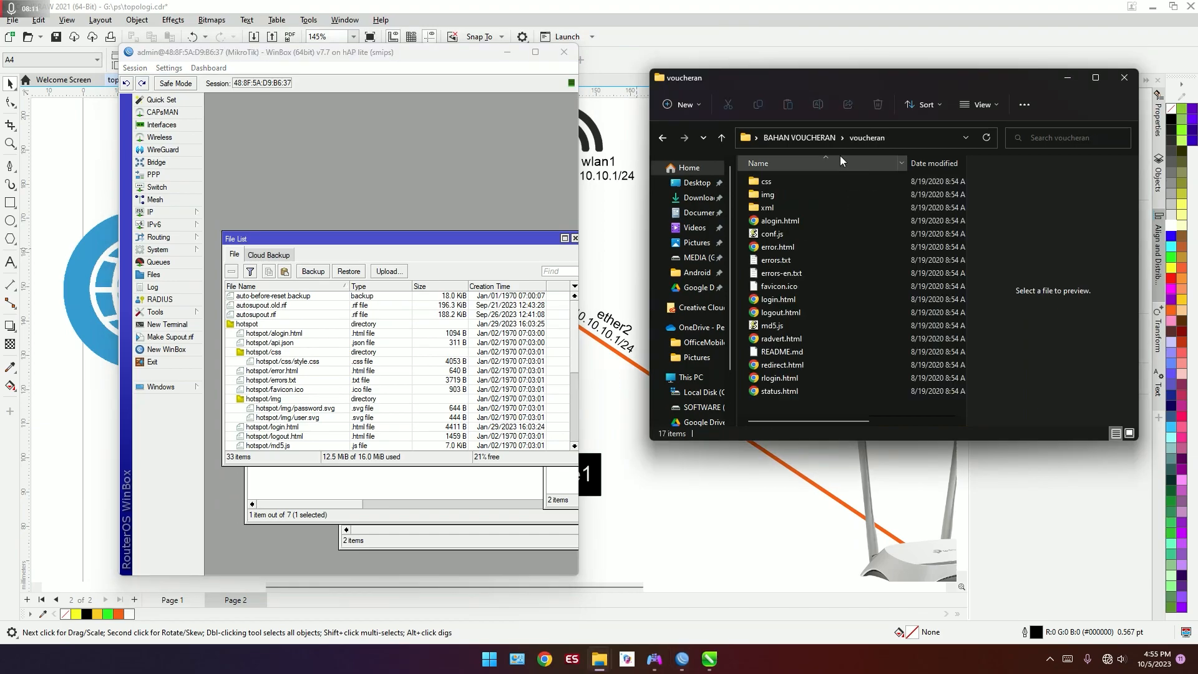
click(811, 134)
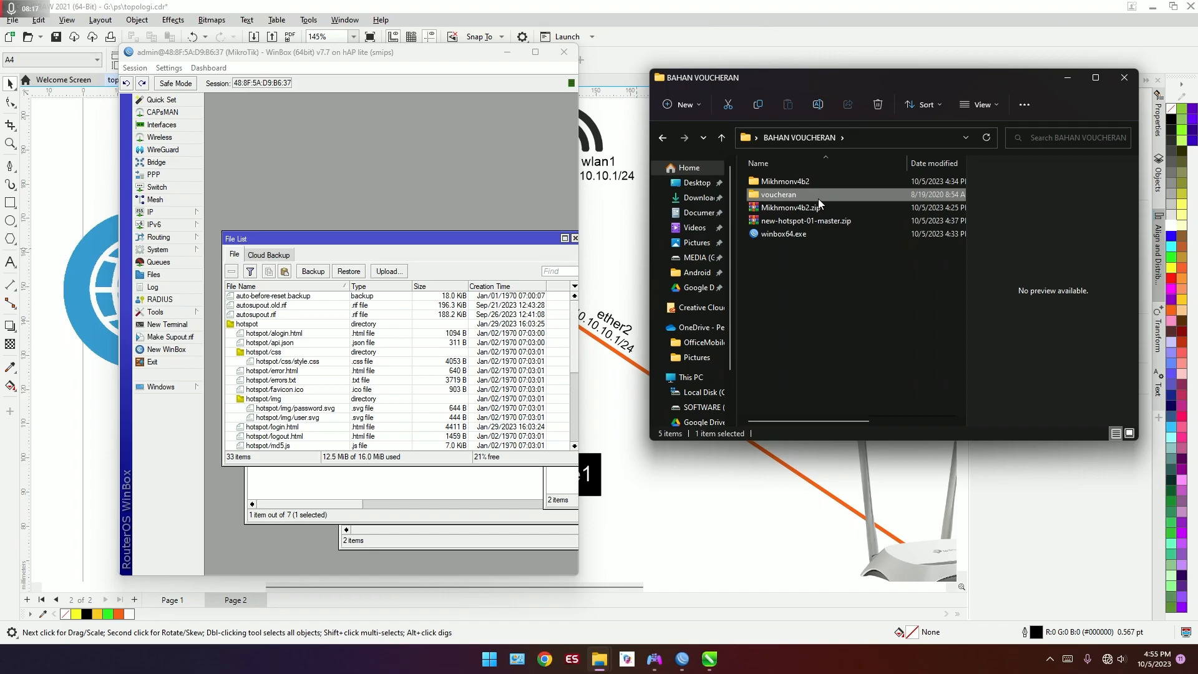
drag(819, 204, 504, 309)
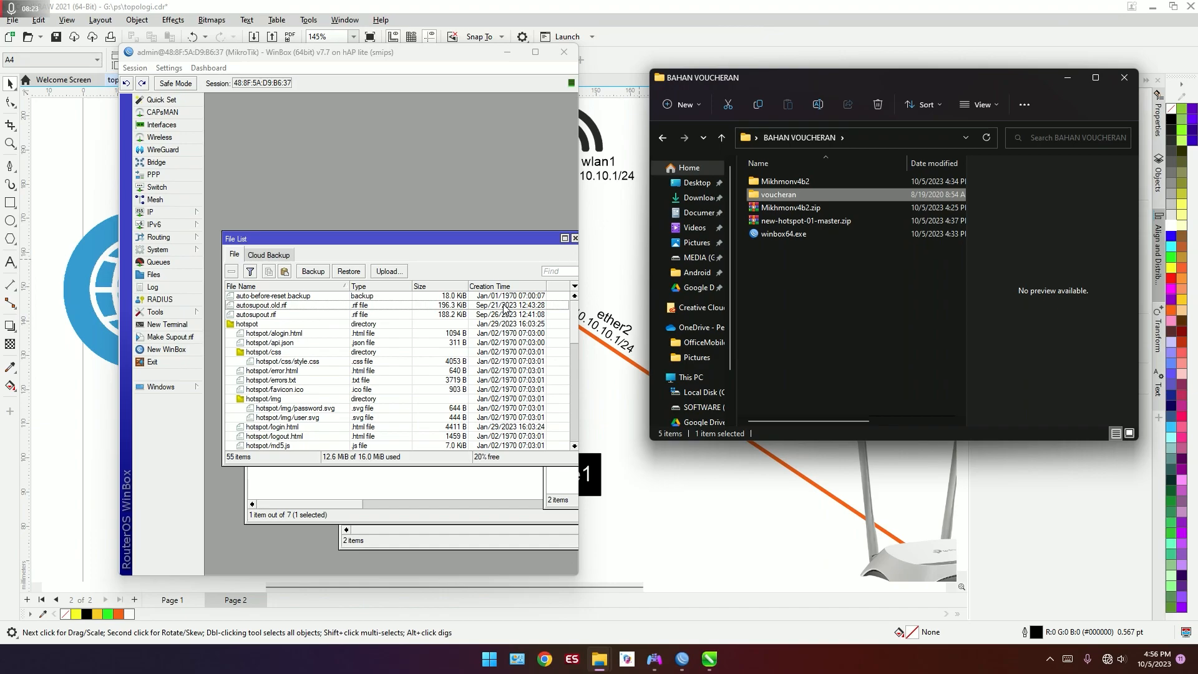
click(536, 52)
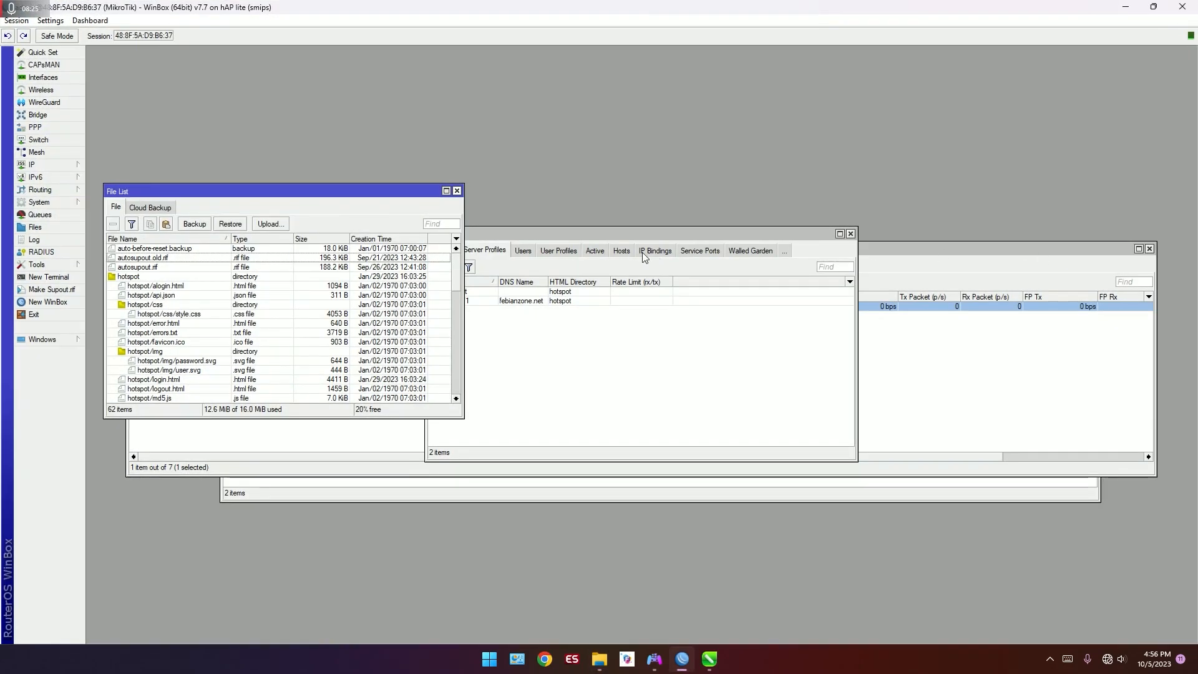
click(457, 190)
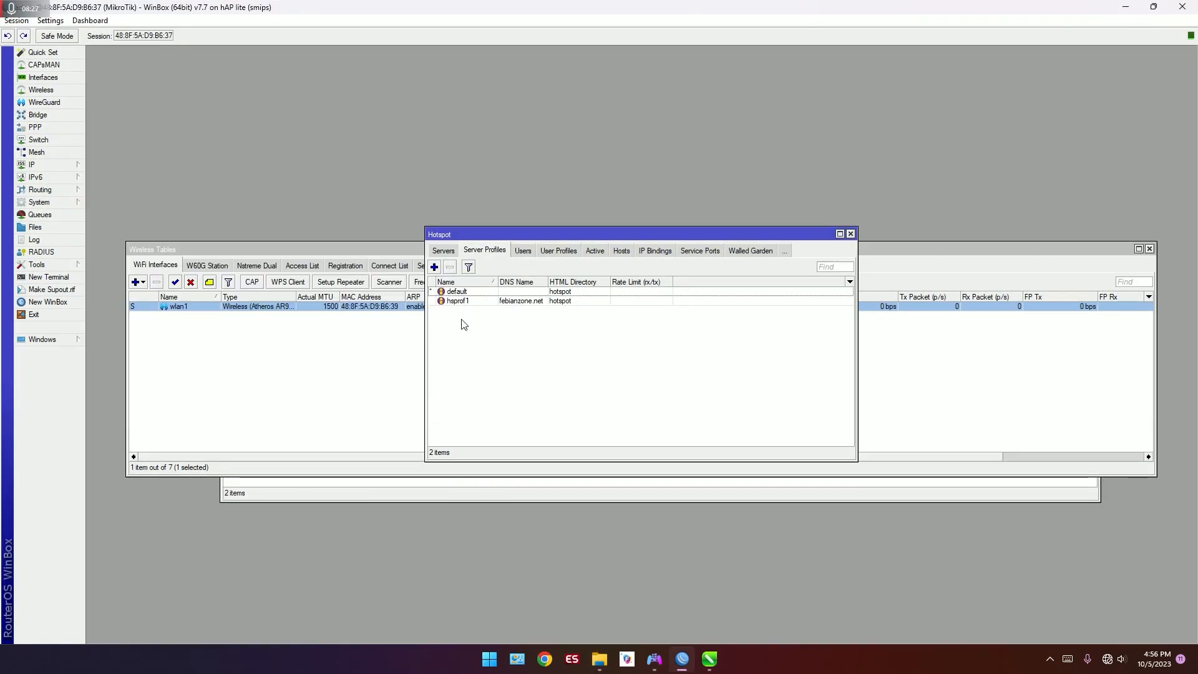
Step: Open the hsprof1 hotspot server profile and set its HTML directory to voucheran
click(50, 171)
click(493, 261)
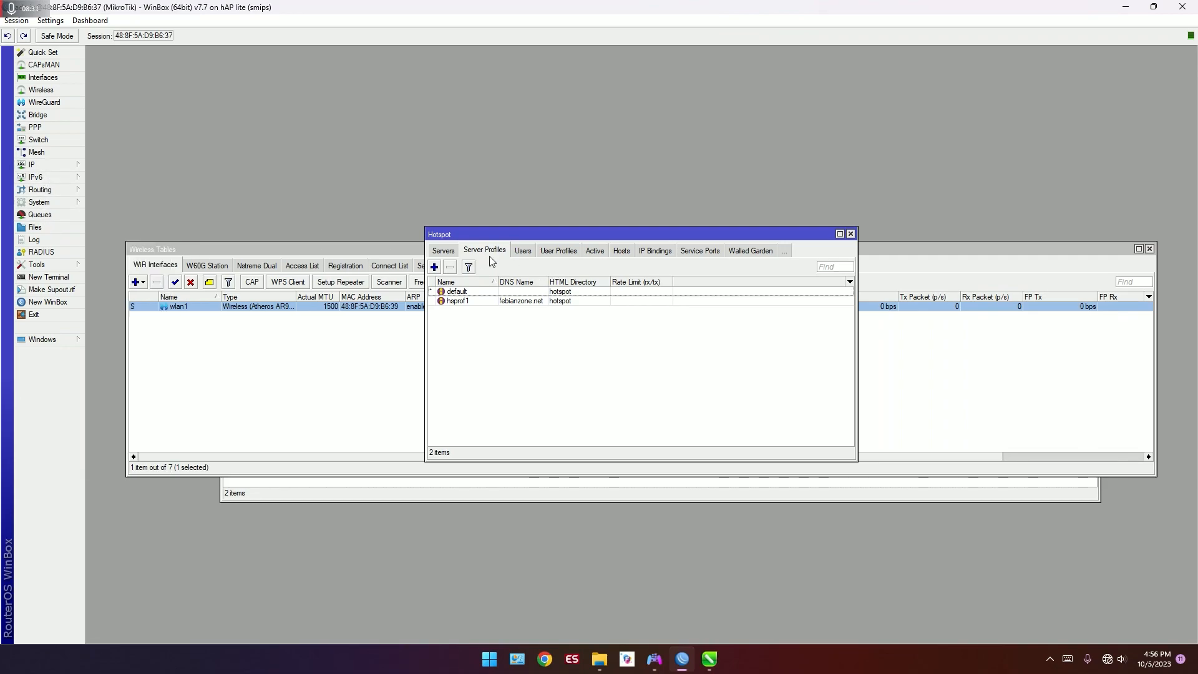
double_click(498, 303)
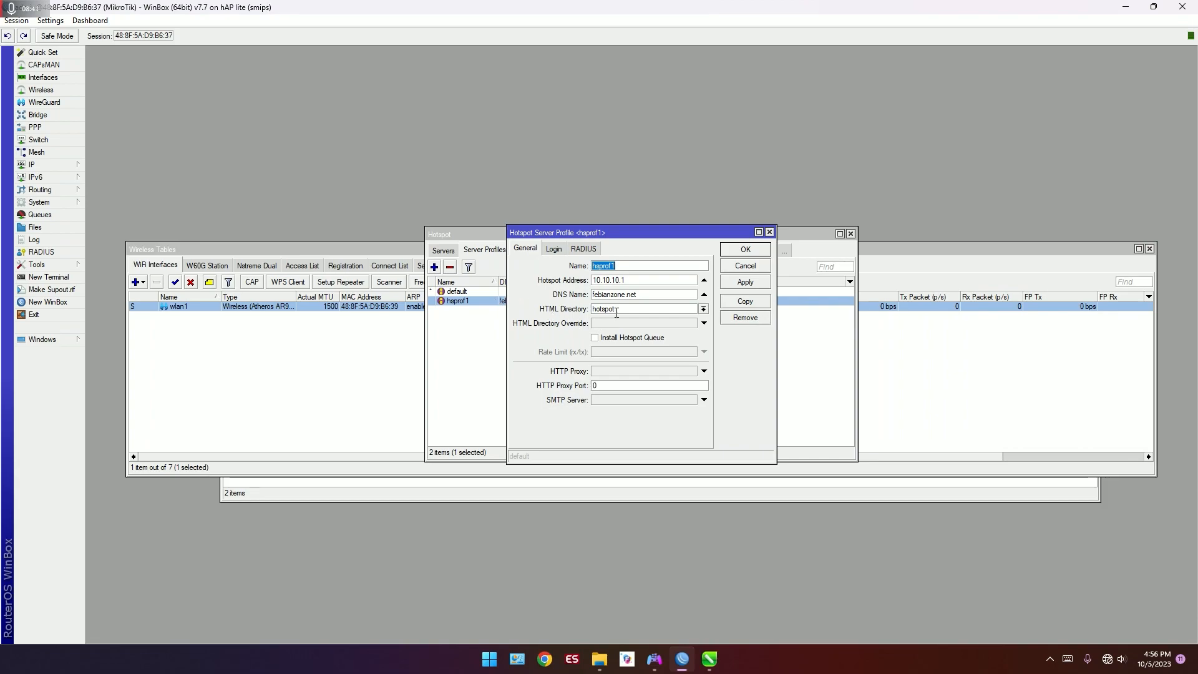
click(703, 309)
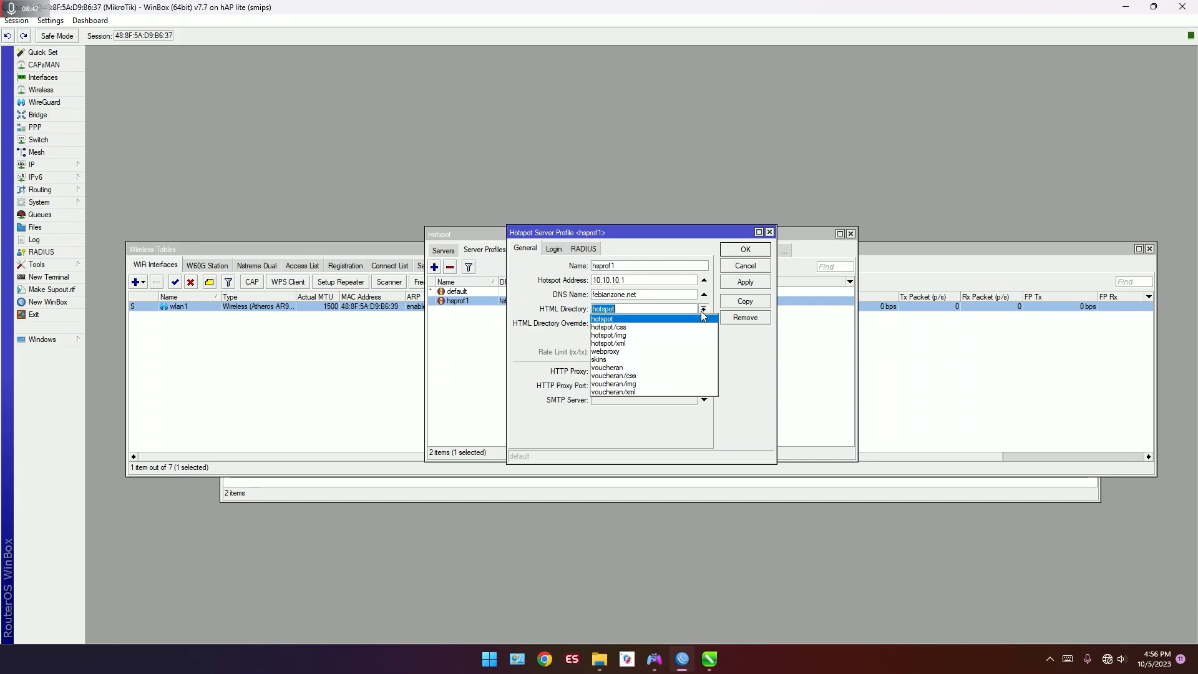
click(690, 367)
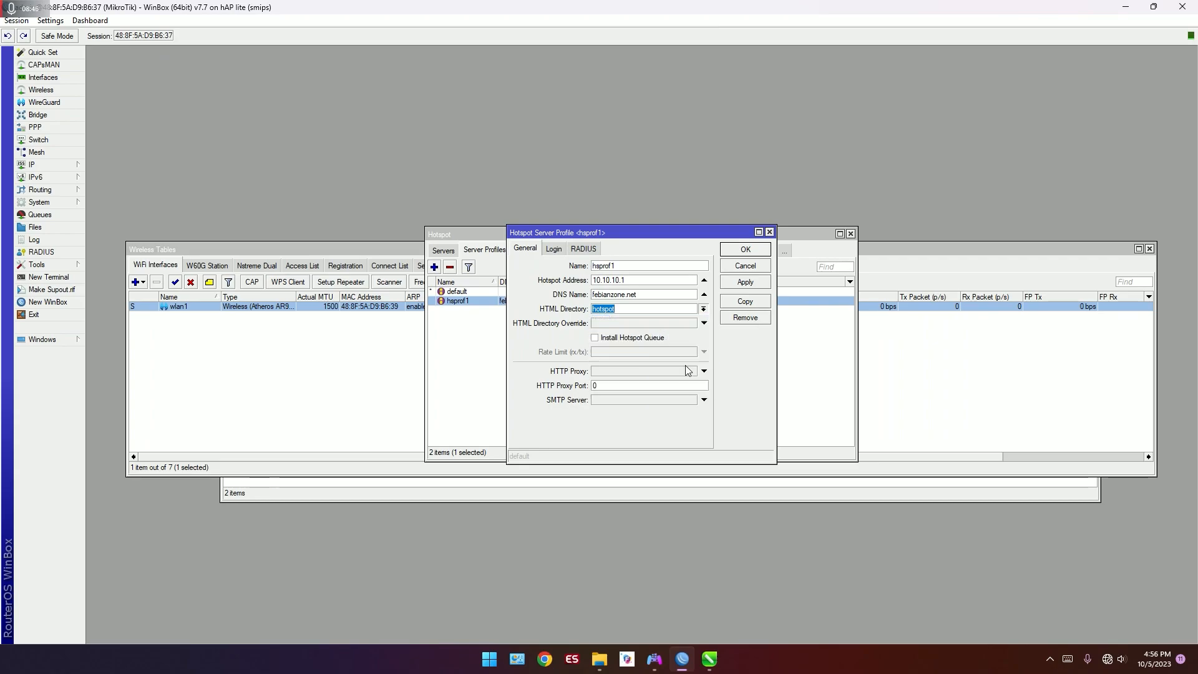
Step: Disable the Cookie login method for the hsprof1 profile and save the profile
click(561, 253)
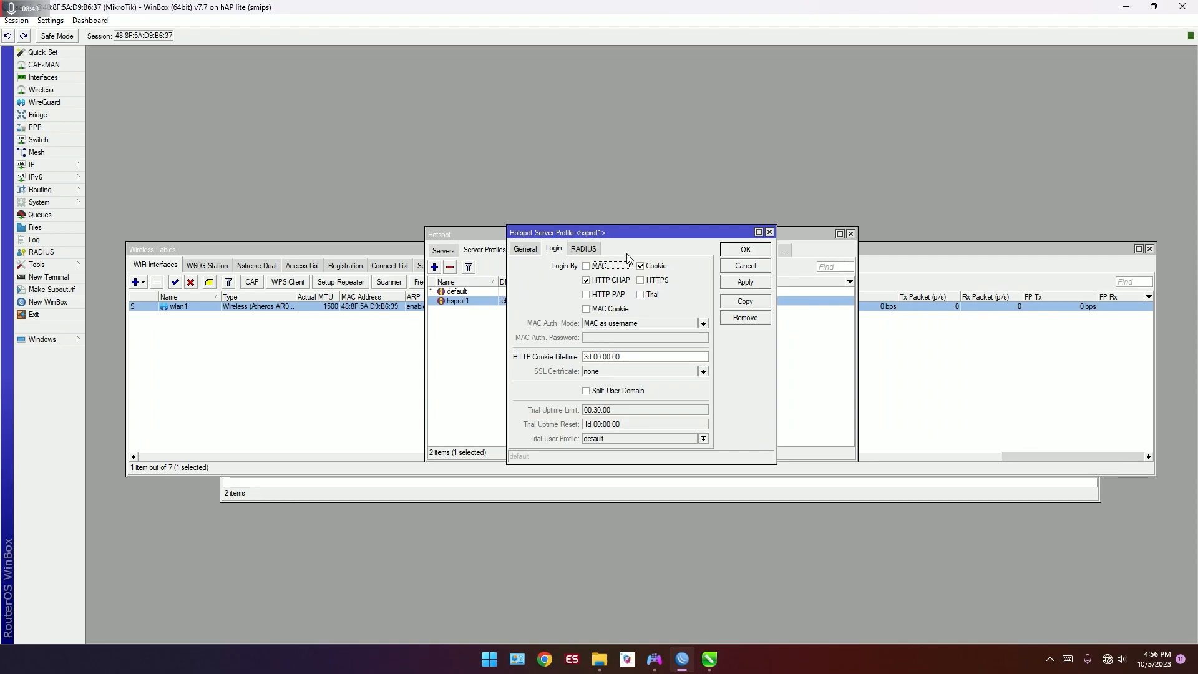
click(652, 267)
click(653, 267)
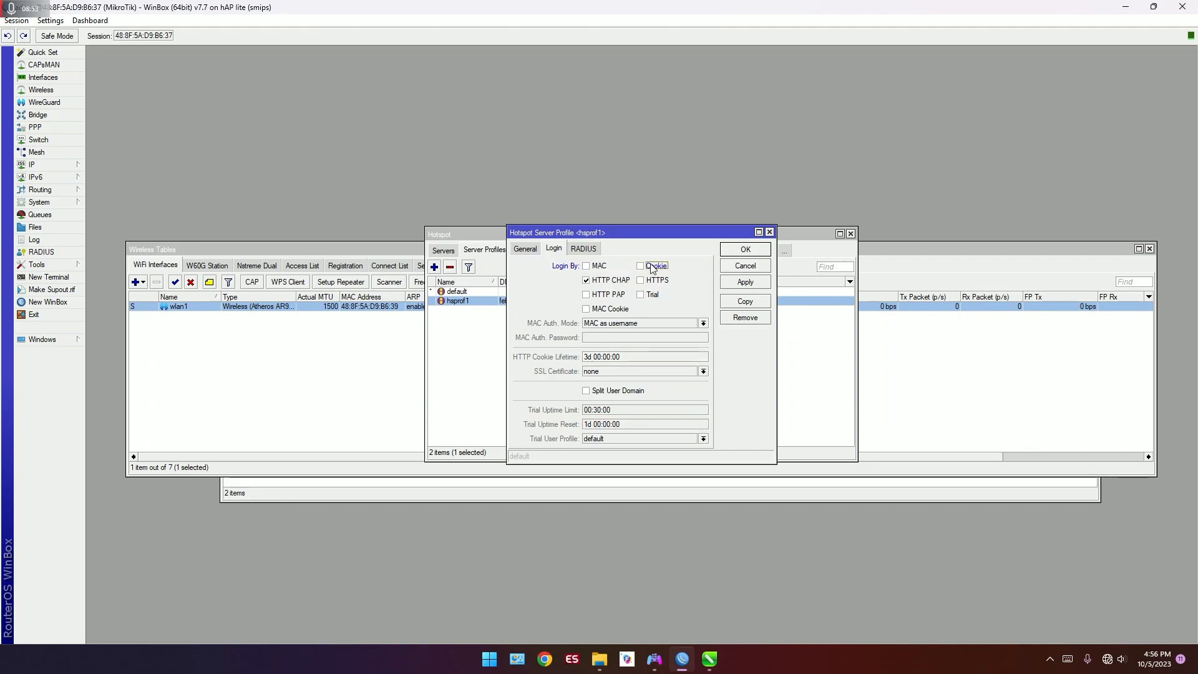
click(742, 250)
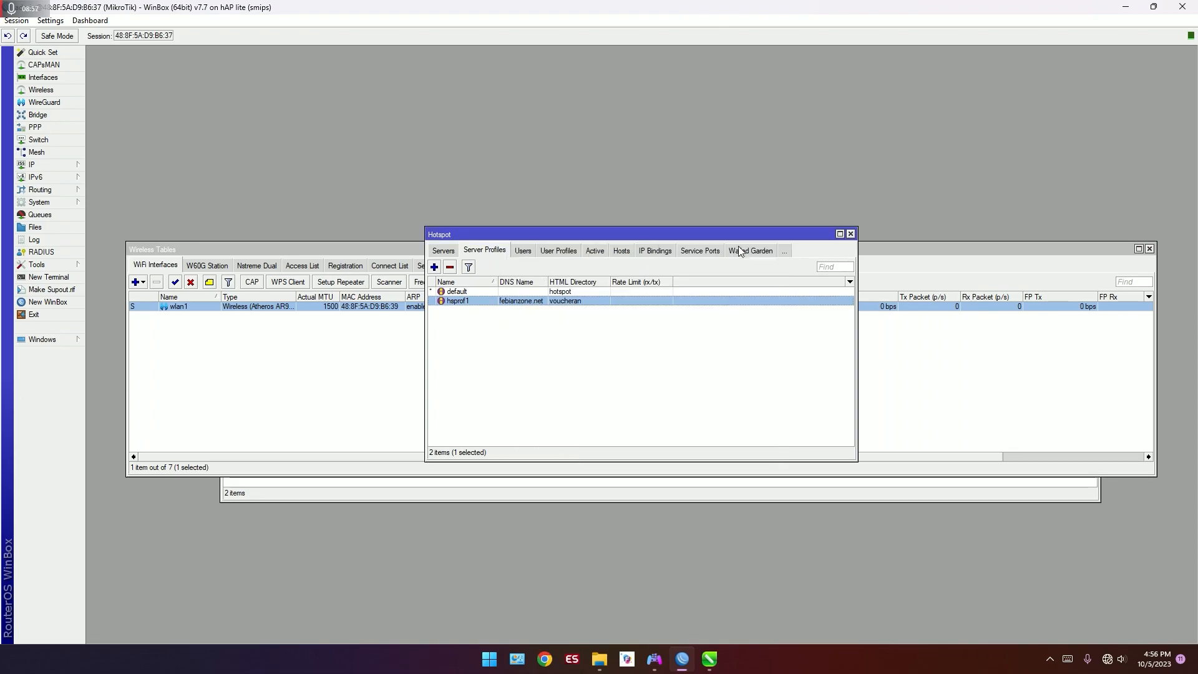
click(699, 338)
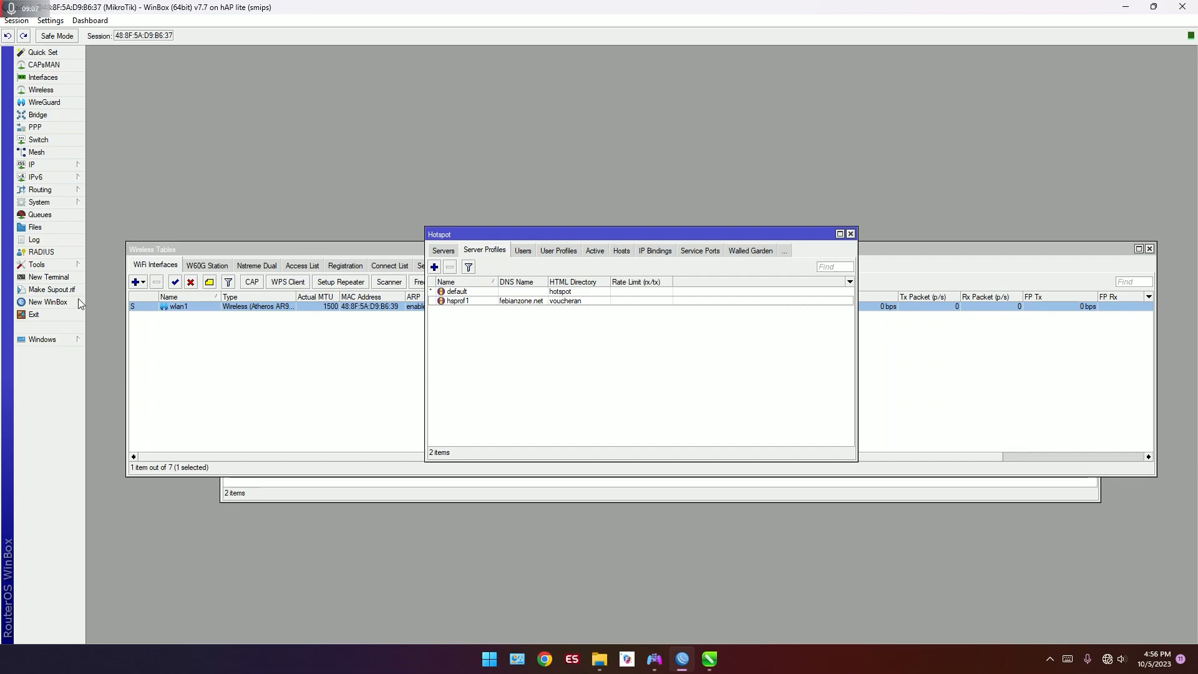
Step: Open a new router terminal and log in as admin
click(49, 277)
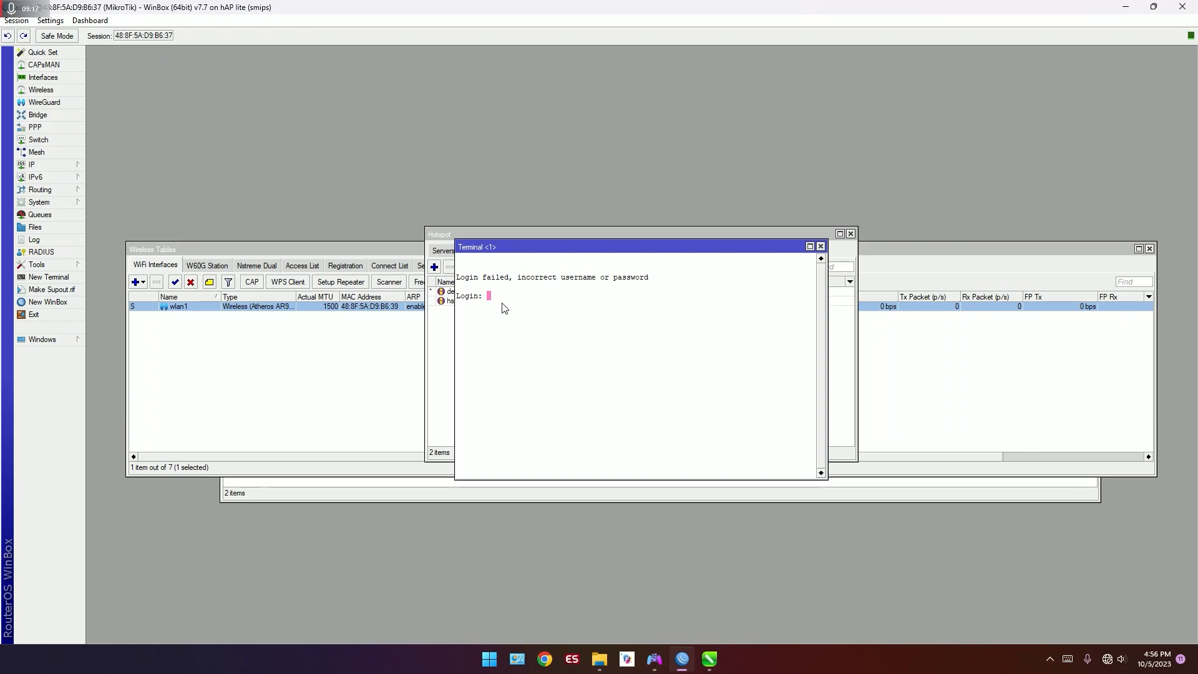
text(admin)
key(Return)
key(Return)
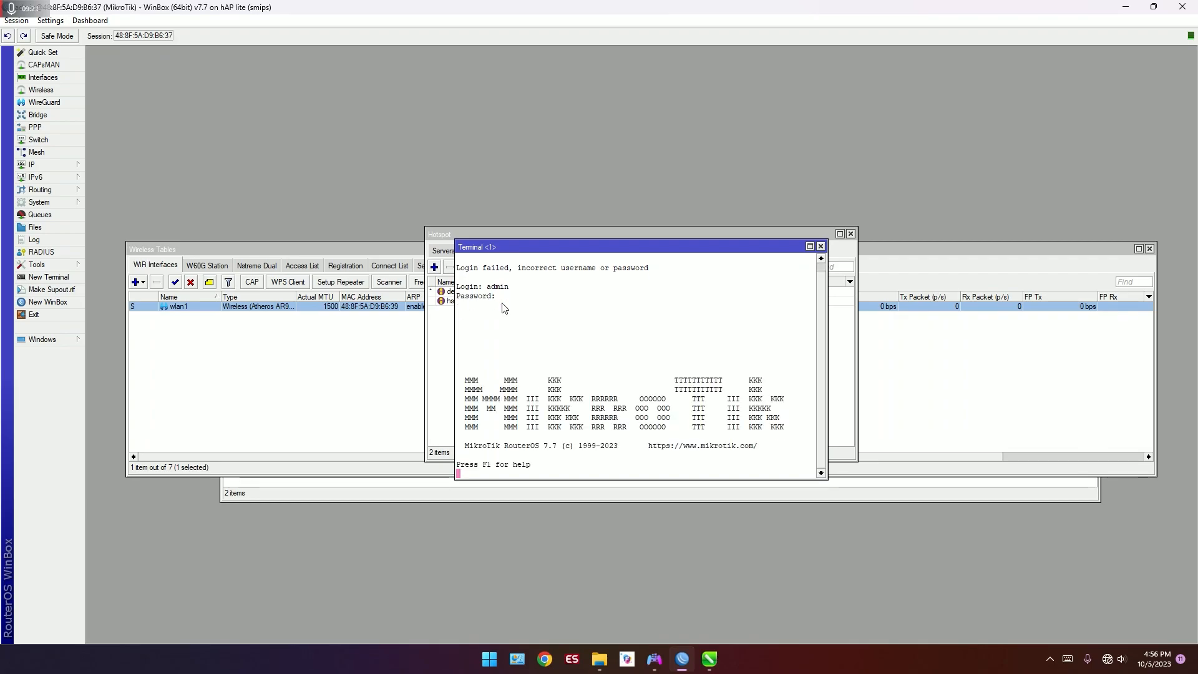
Step: Ping 1.1.1.1 from the router to test its internet connection, and close the terminal and Hotspot windows
text(pi)
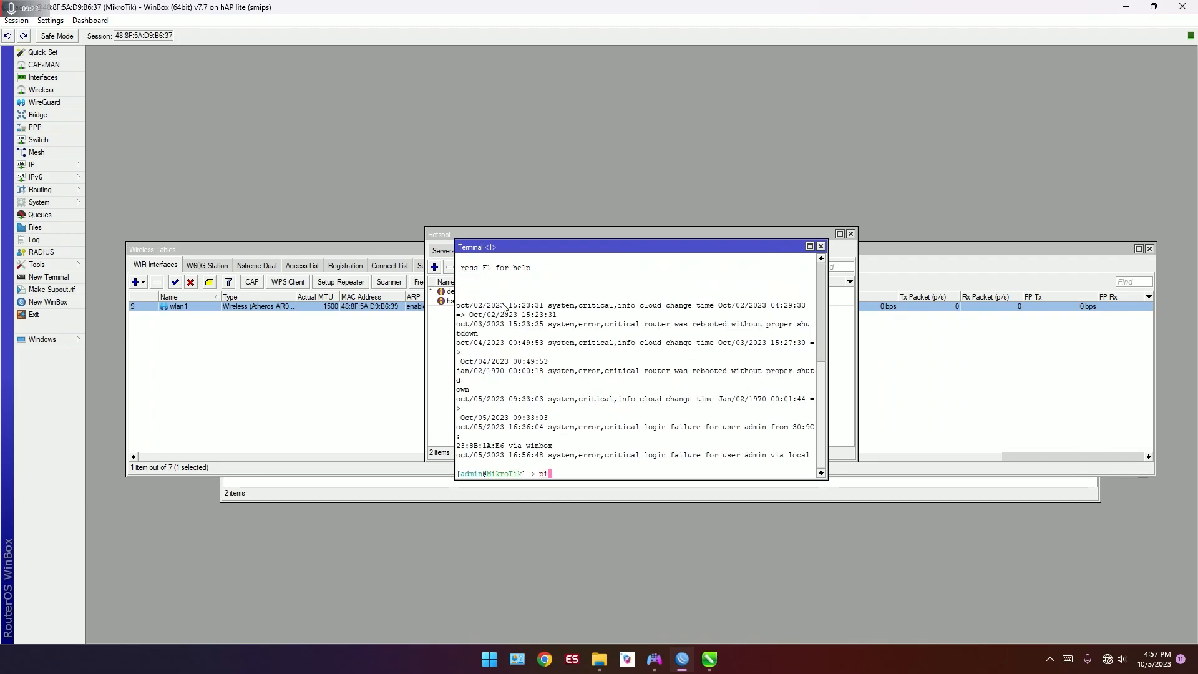
text(ng 1.1.1.1)
key(Return)
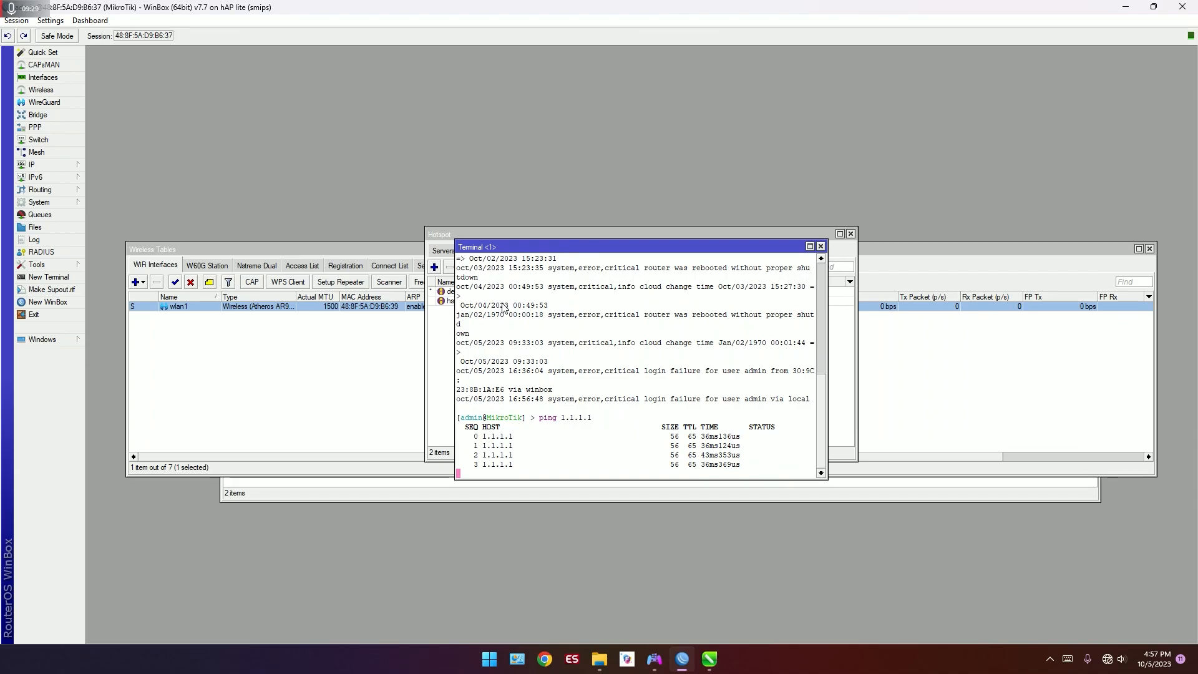
click(820, 247)
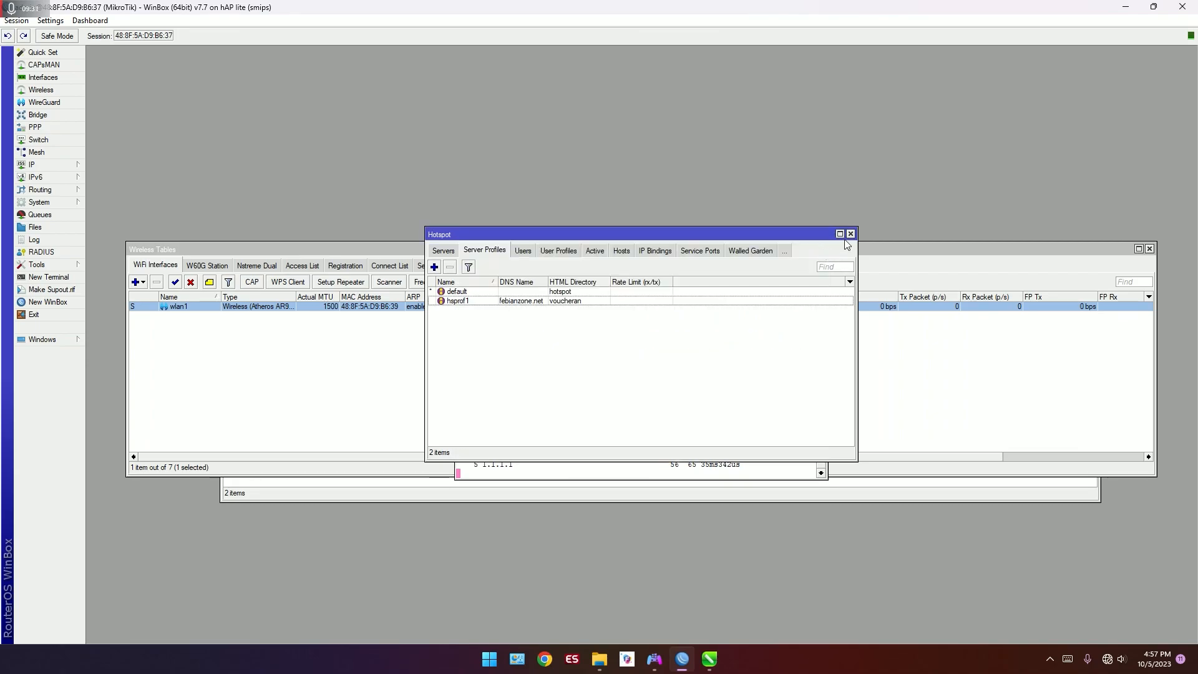
click(850, 234)
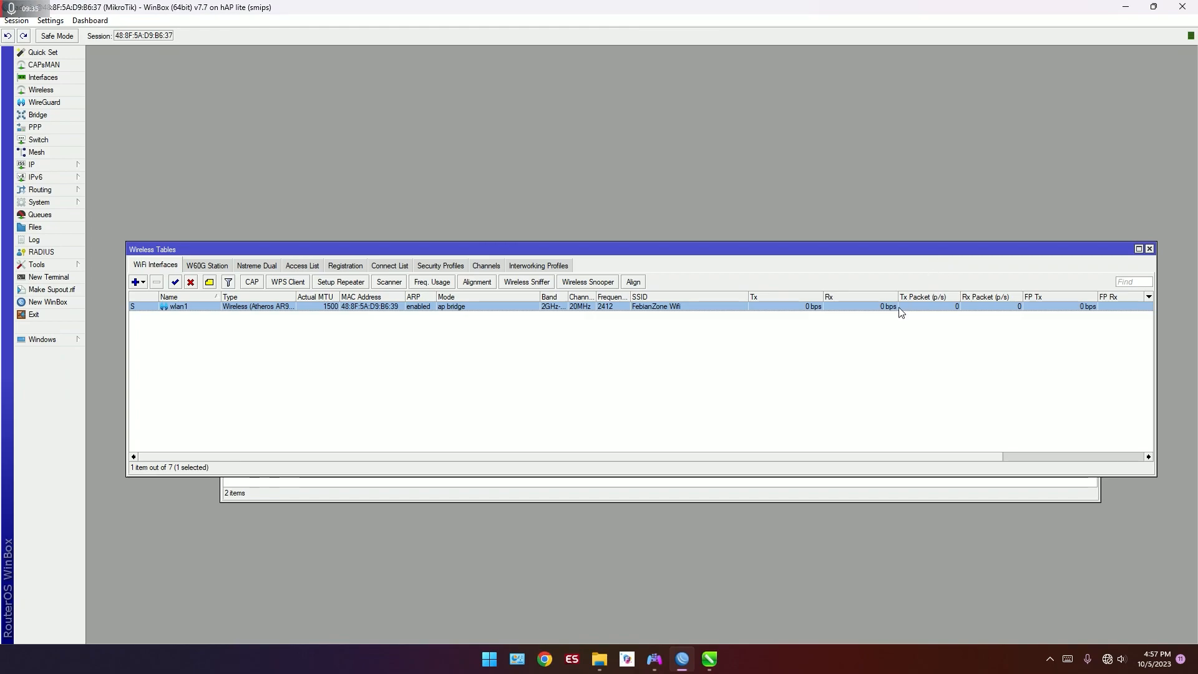
click(909, 374)
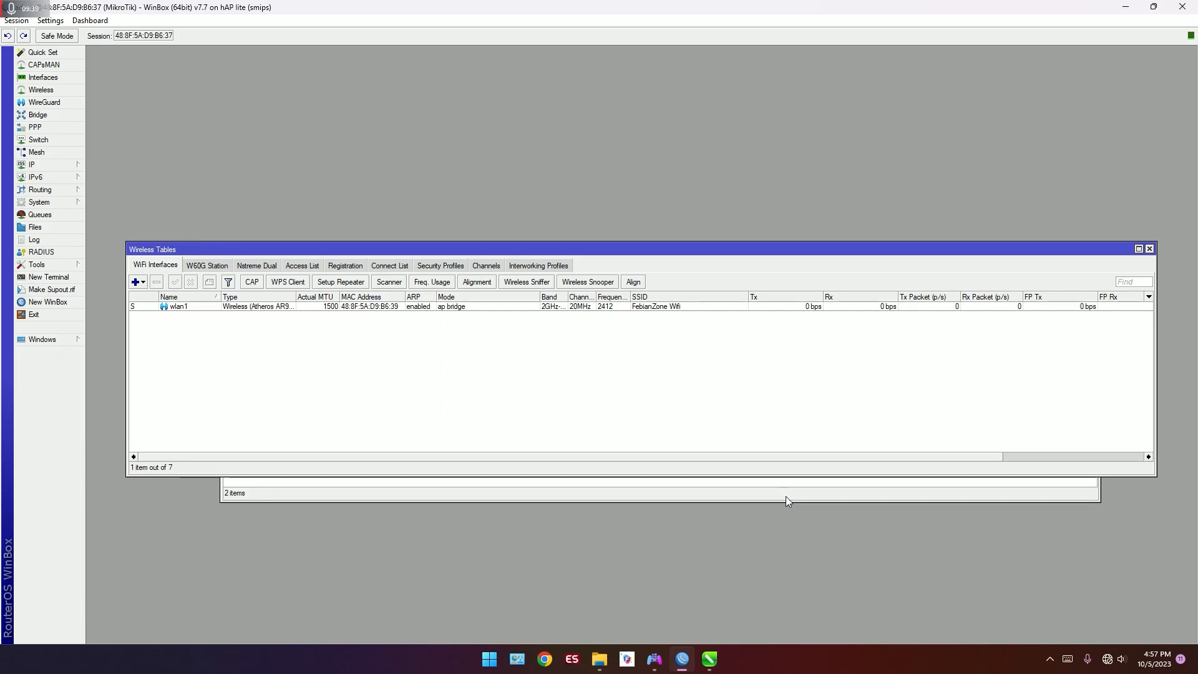
Step: Launch MikhmonWebserver.exe from the Mikhmonv4b2 folder inside BAHAN VOUCHERAN on the desktop
click(1195, 661)
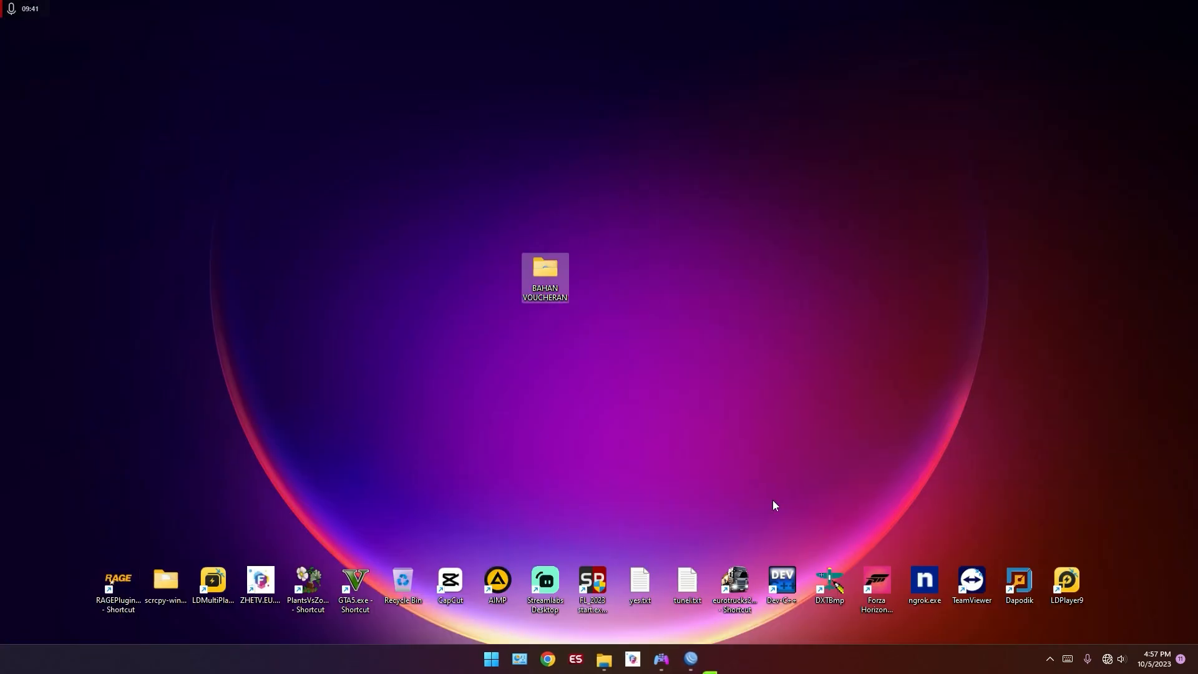
double_click(548, 282)
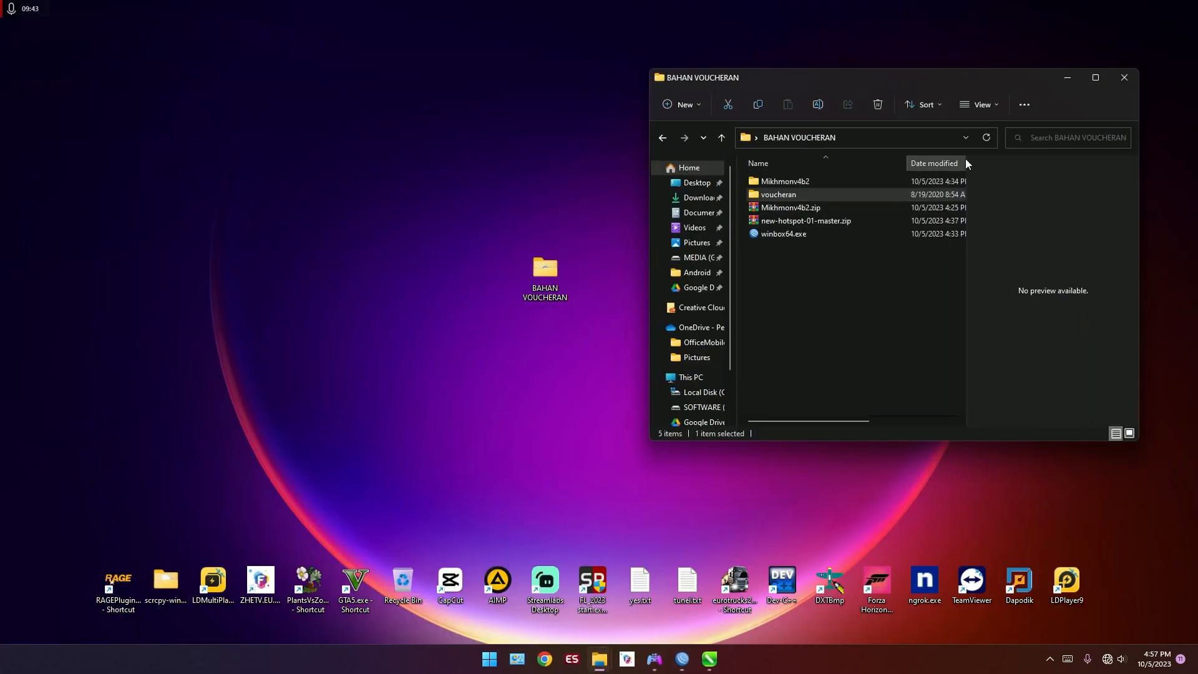
click(1096, 79)
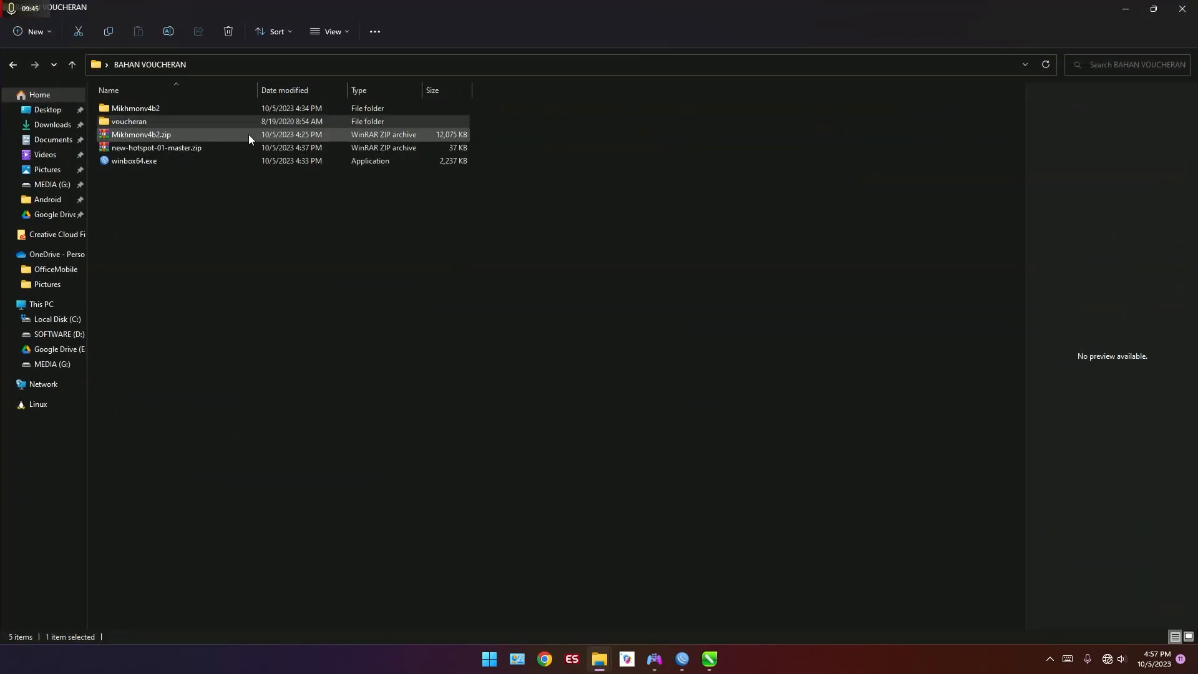
click(248, 135)
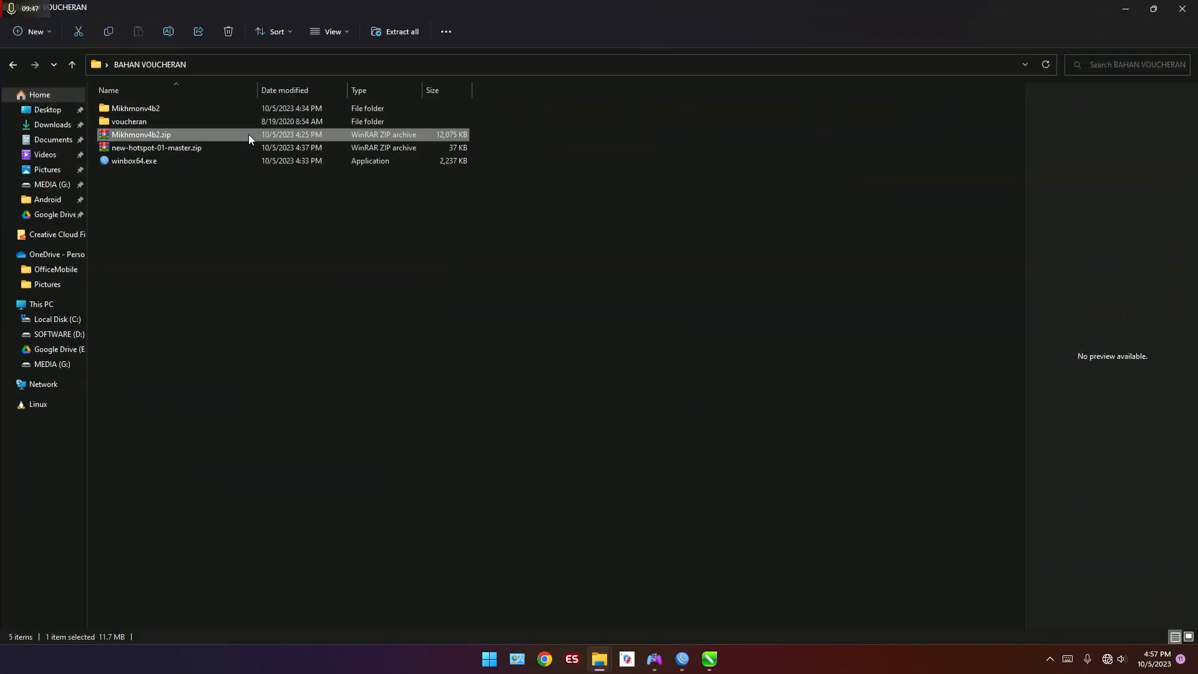
double_click(288, 108)
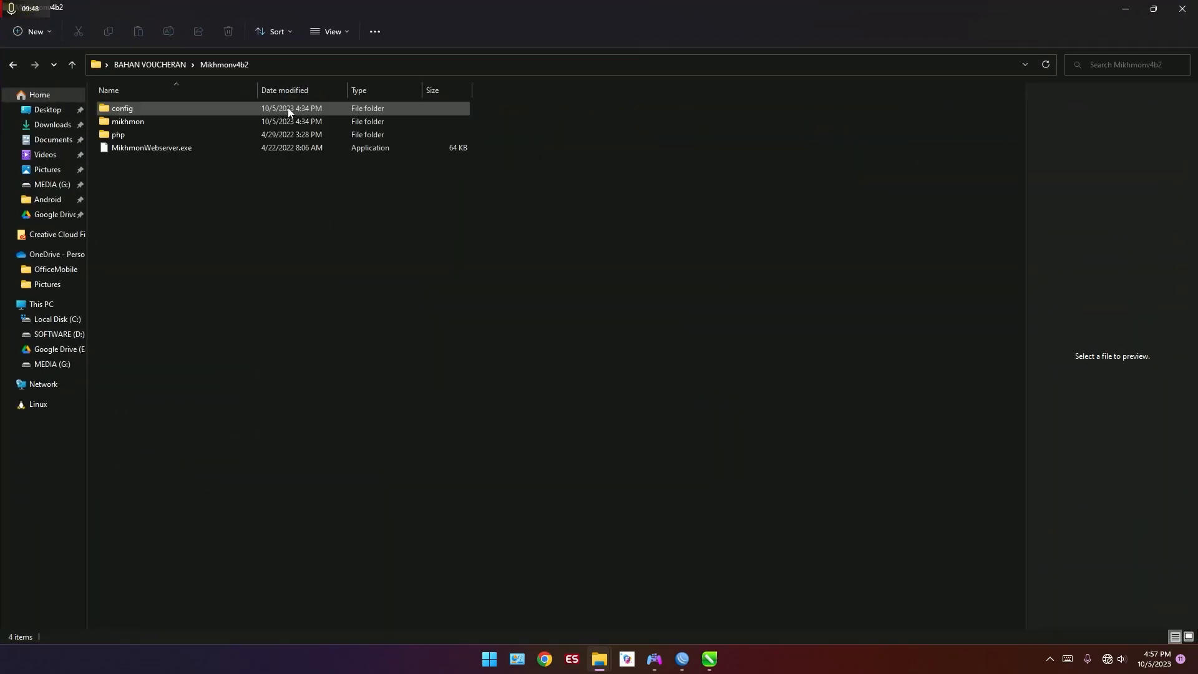
double_click(295, 146)
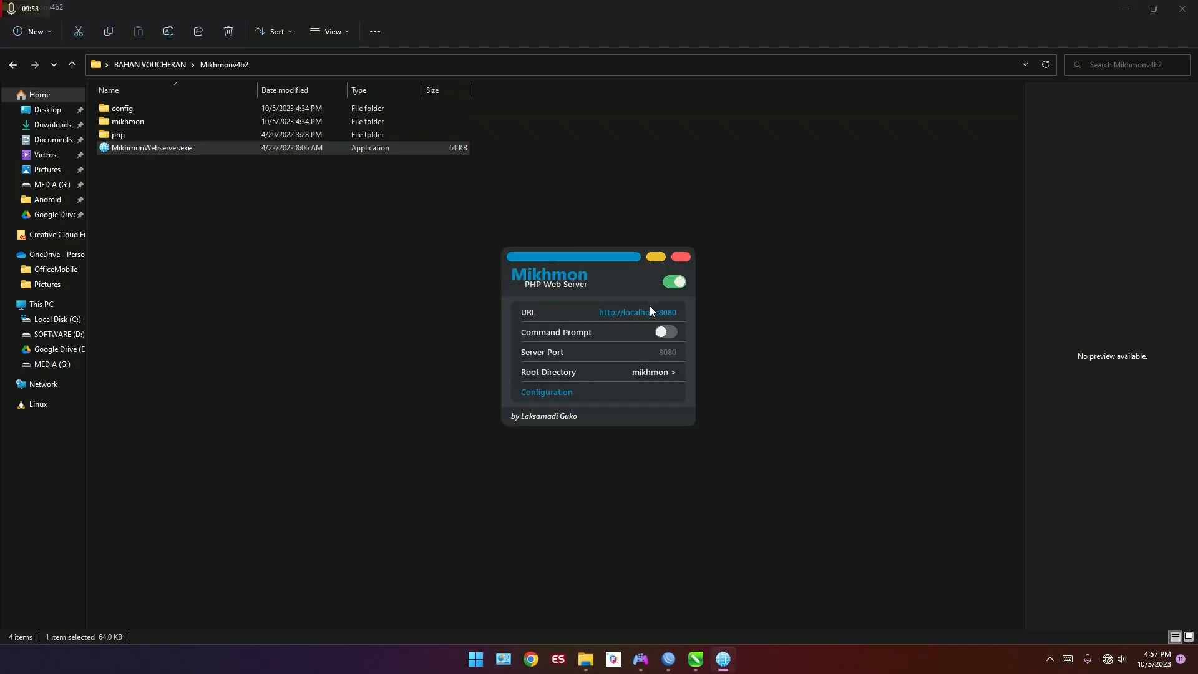
click(651, 314)
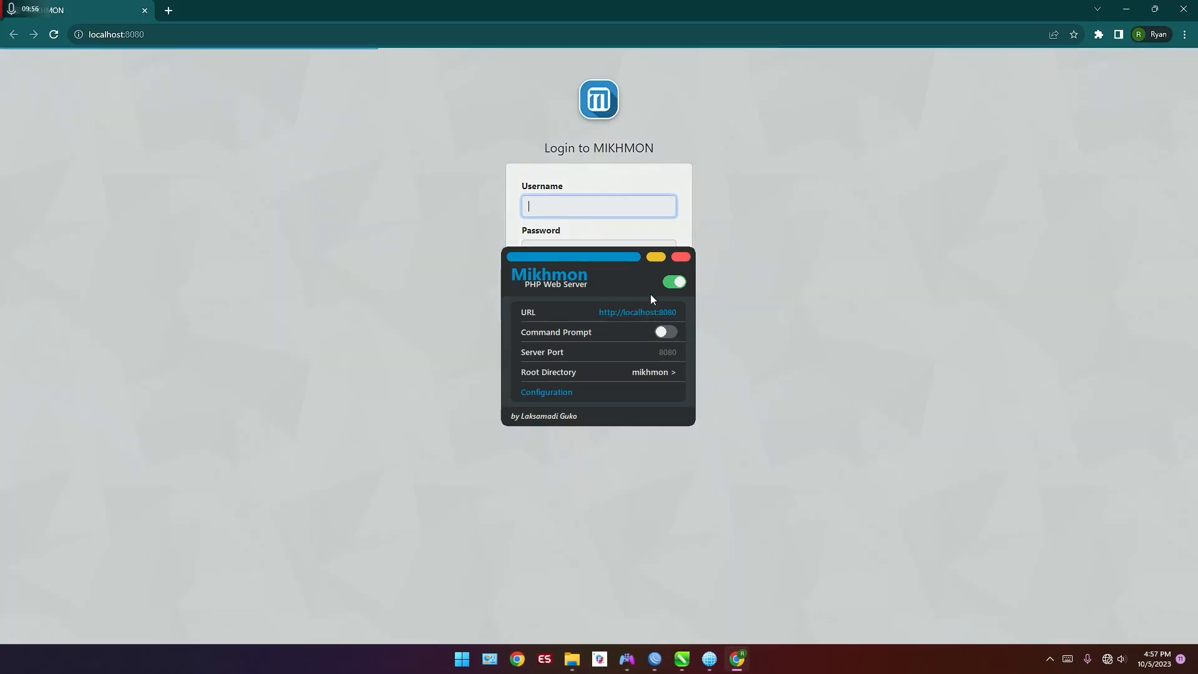
click(763, 230)
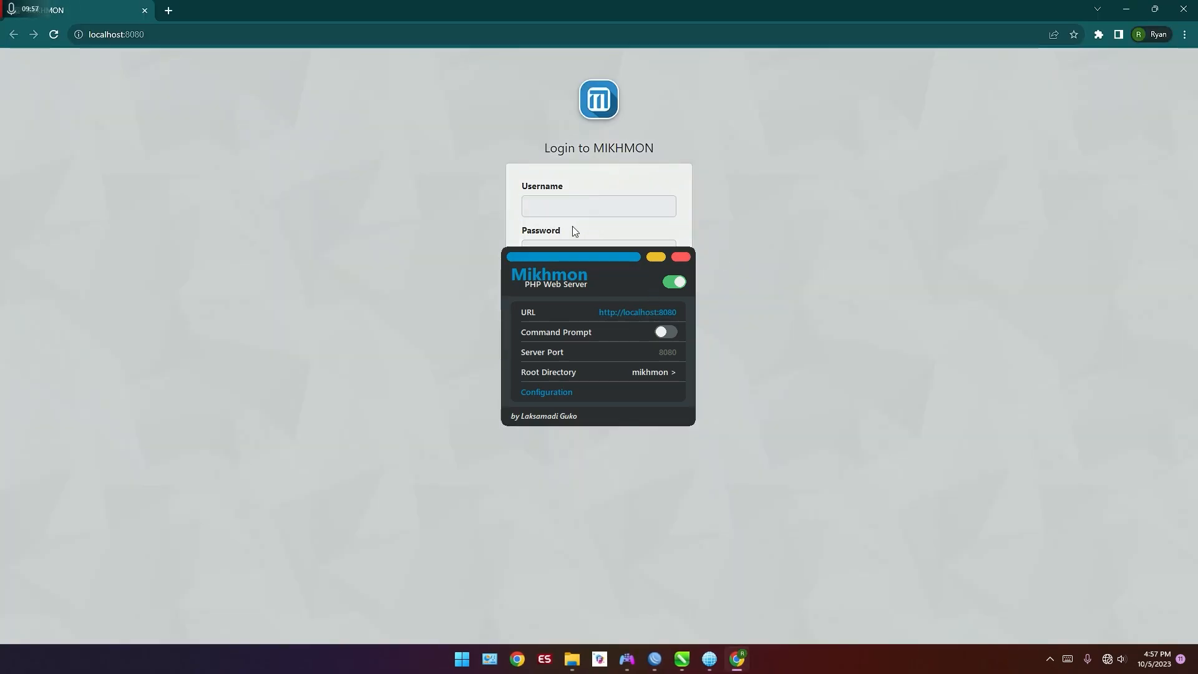
click(570, 262)
click(656, 257)
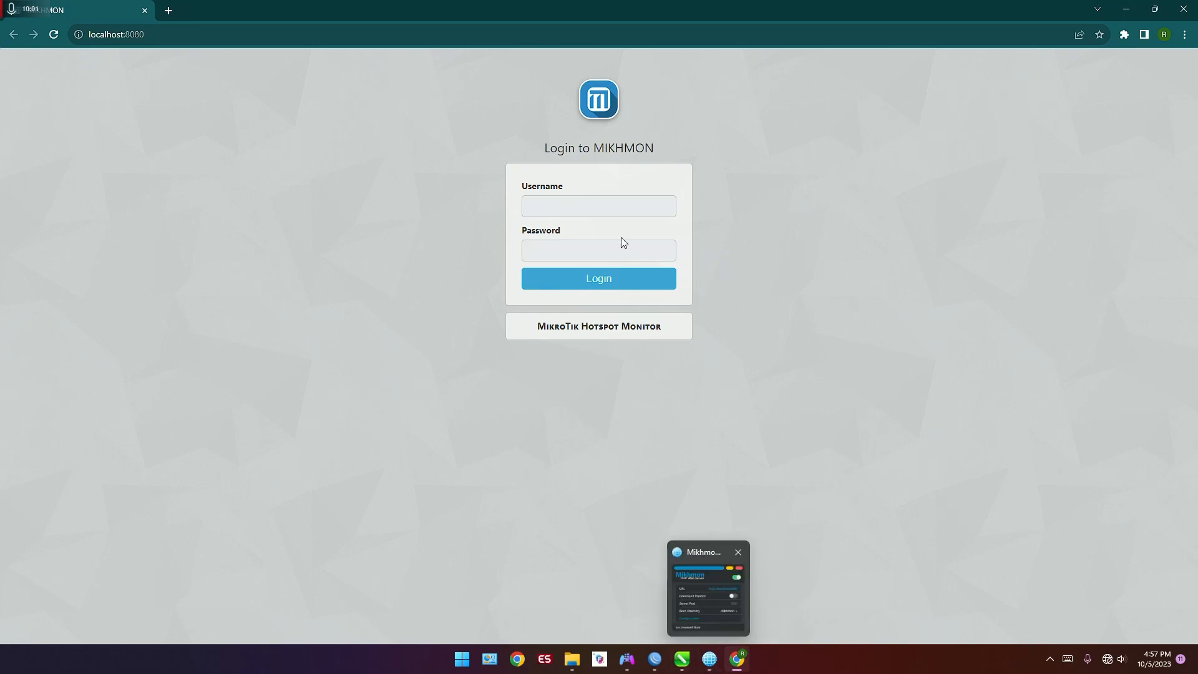
Step: Log in to MIKHMON with username mikhmon and the account password, and decline saving the password in the browser
click(626, 215)
text(mo)
key(BackSpace)
text(ikhmon)
key(Tab)
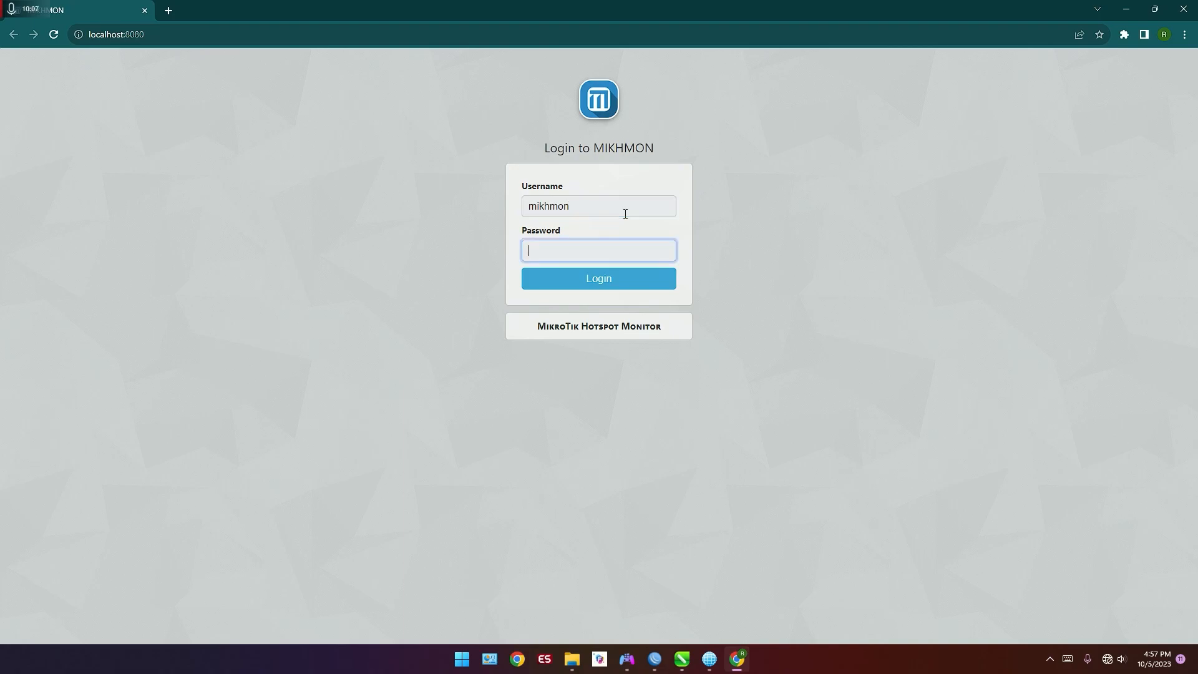
text(1234)
key(Return)
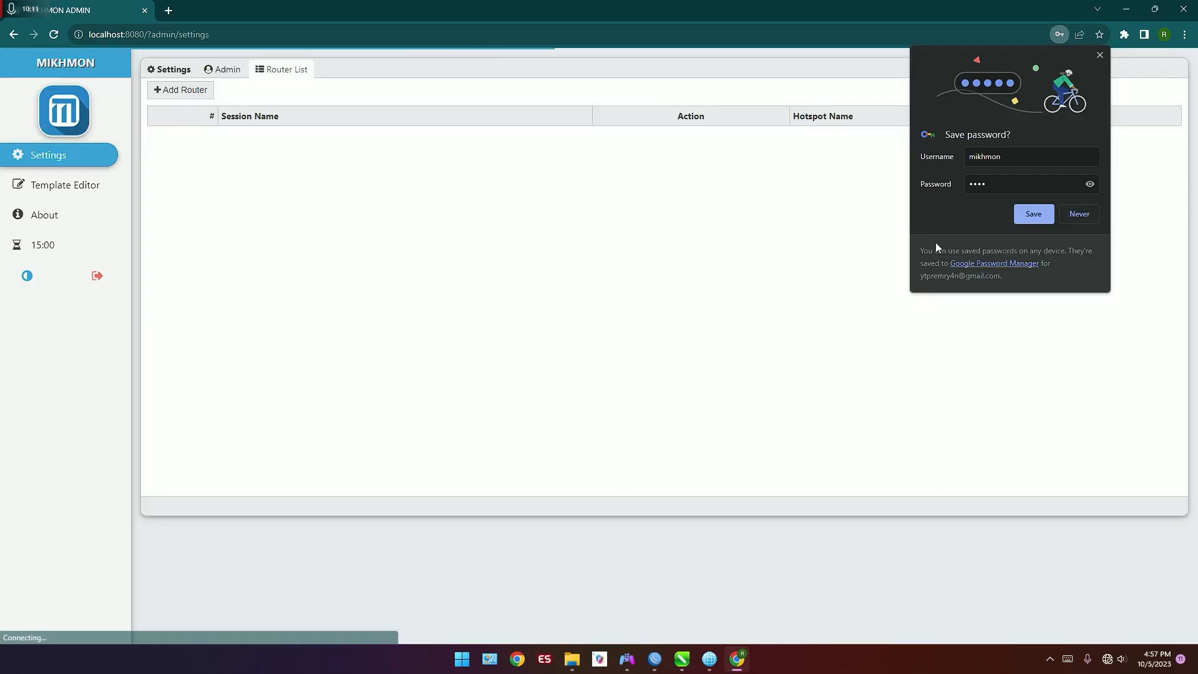
click(1076, 211)
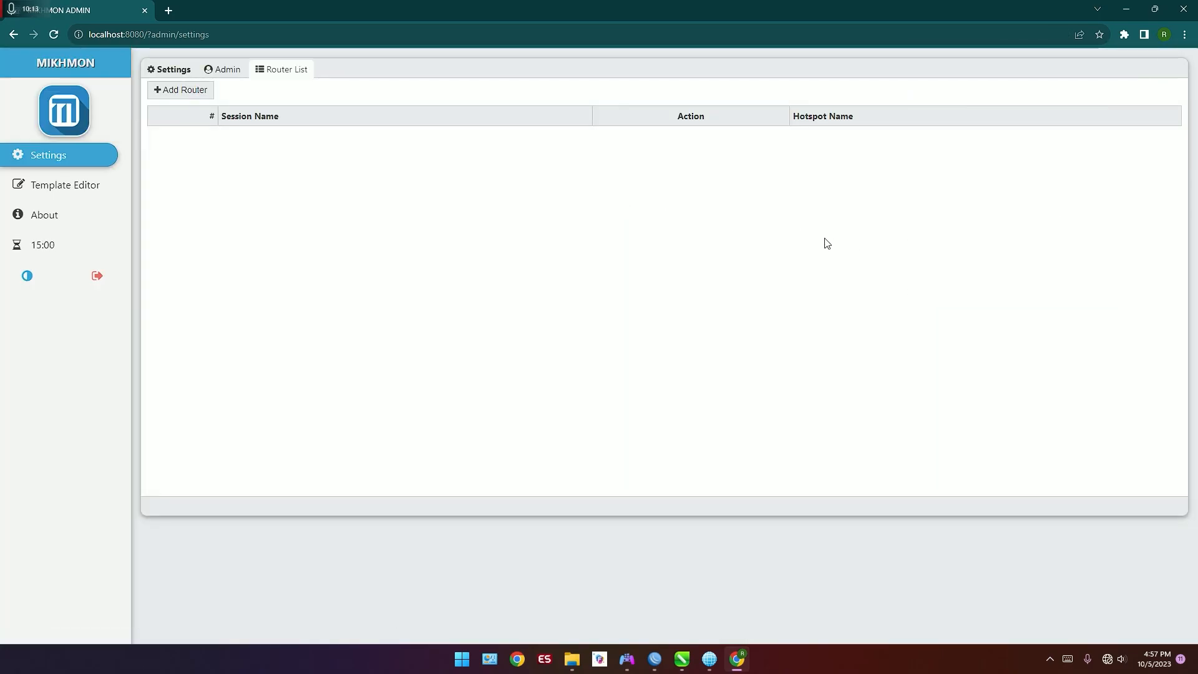
Step: Add a new router in MIKHMON and name its session febianzone
click(204, 93)
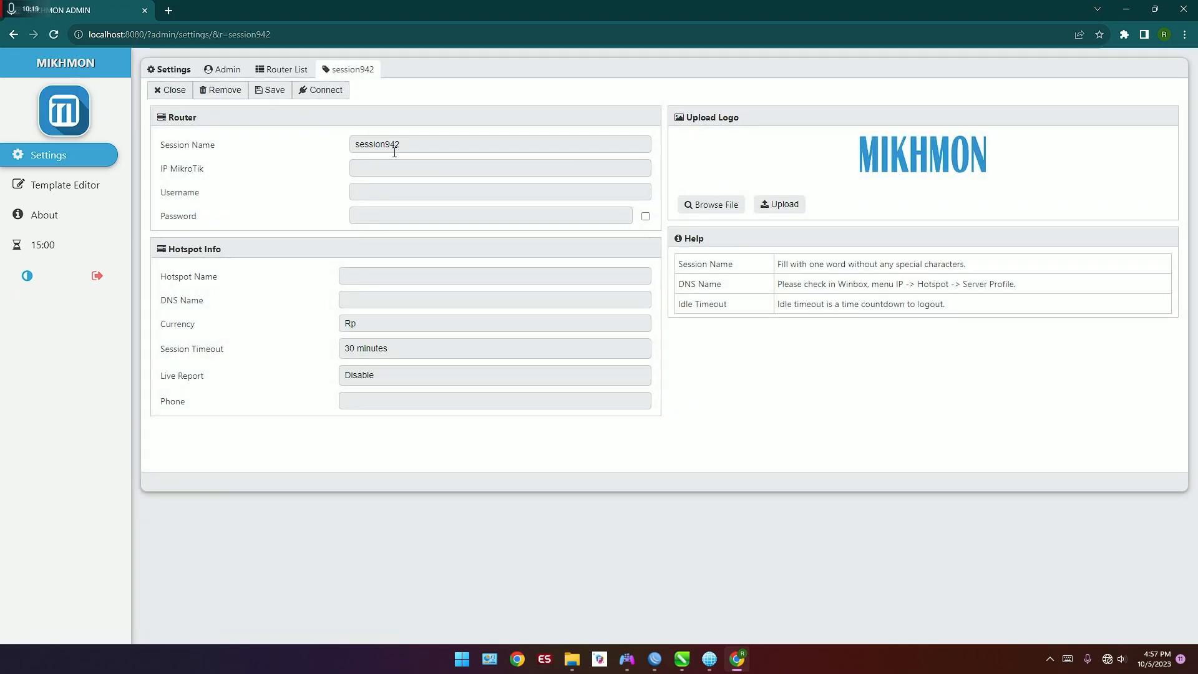
drag(441, 144, 217, 153)
text(febianzo)
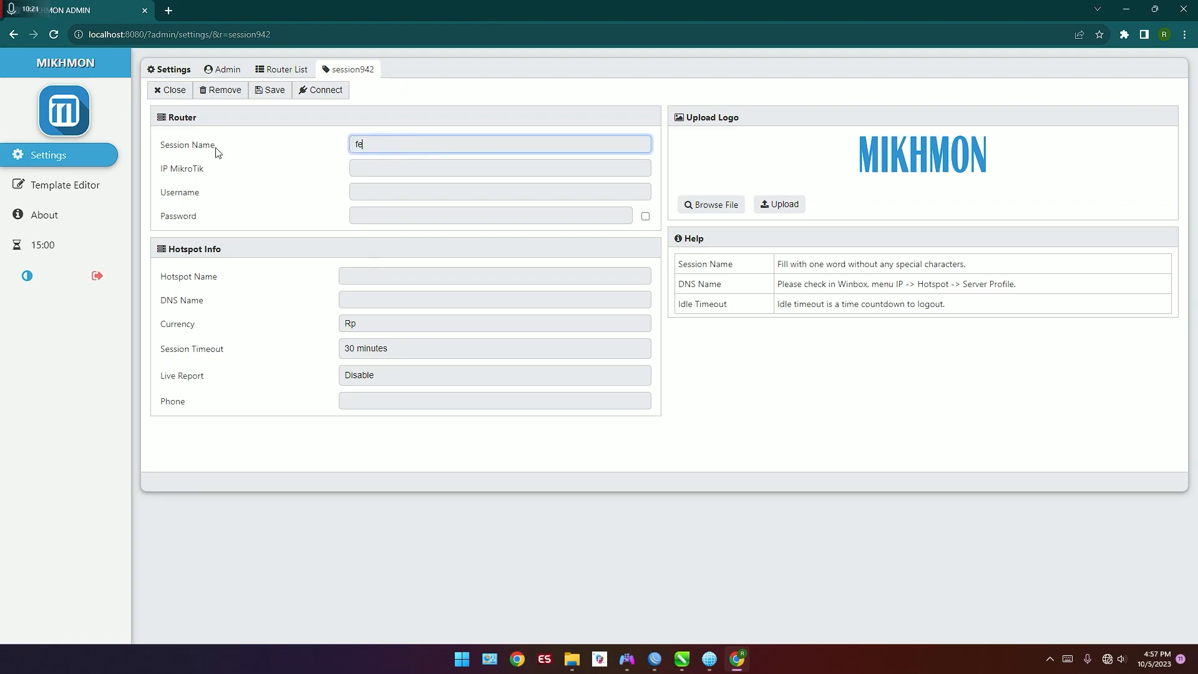
text(ne)
click(387, 168)
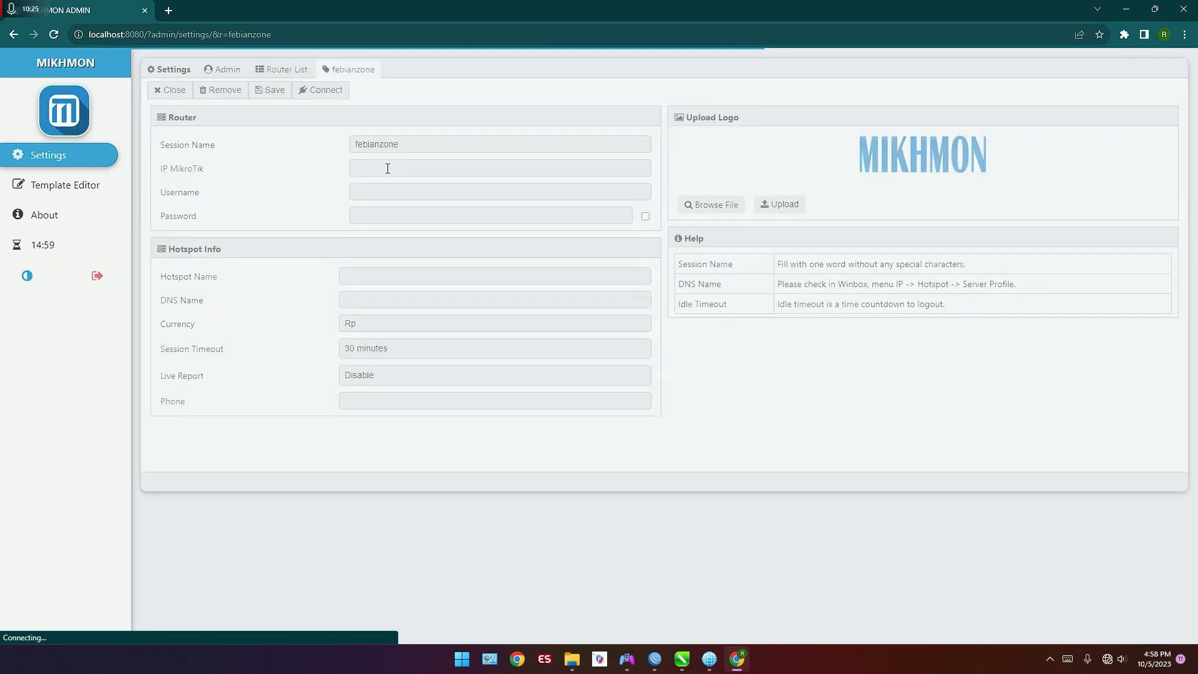
Step: Connect the computer to the open FebianZone Wifi network and close the disconnected WinBox window
click(388, 169)
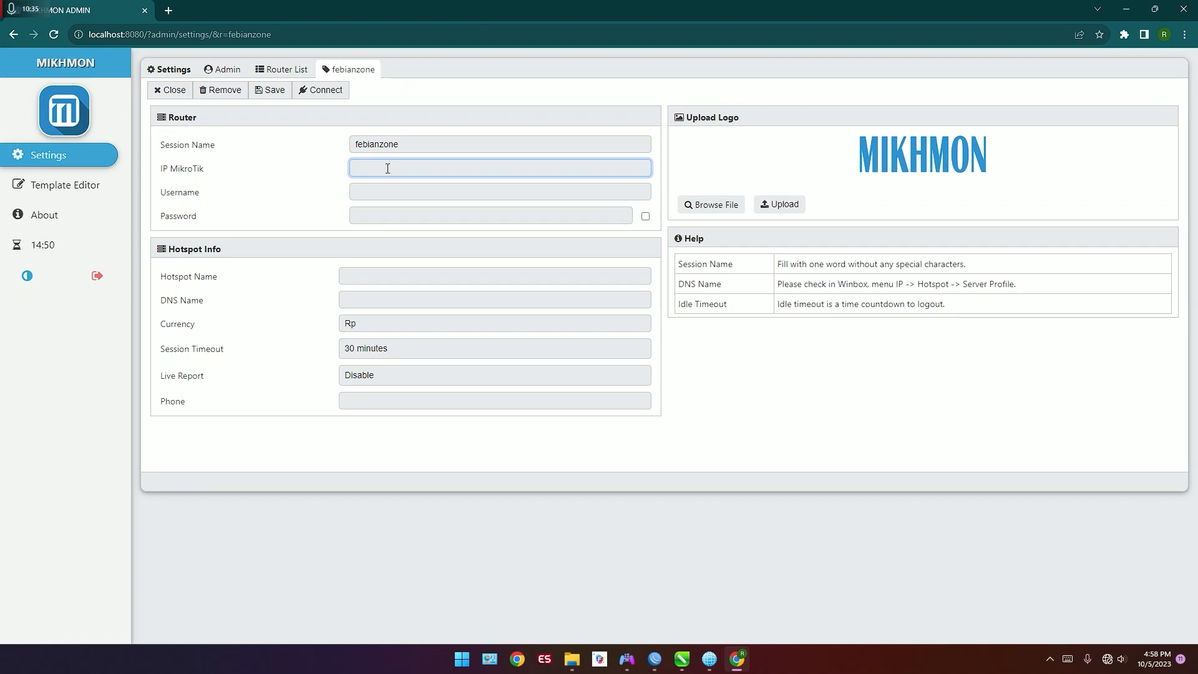
click(1115, 661)
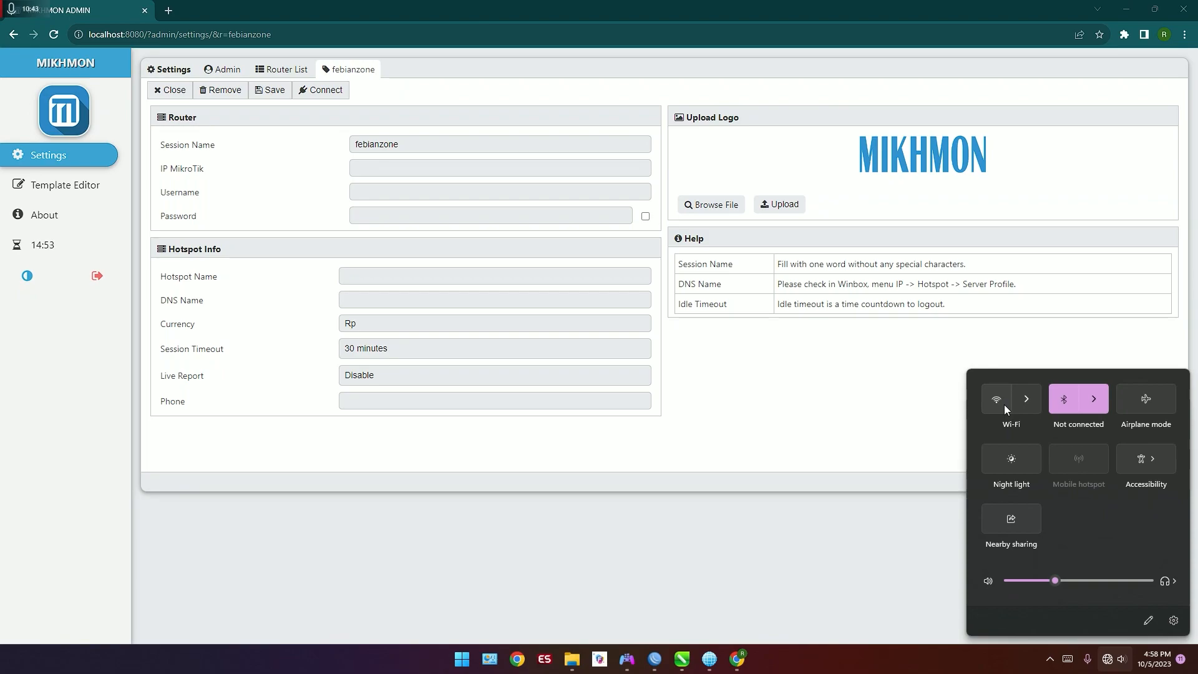
click(1005, 406)
click(1019, 407)
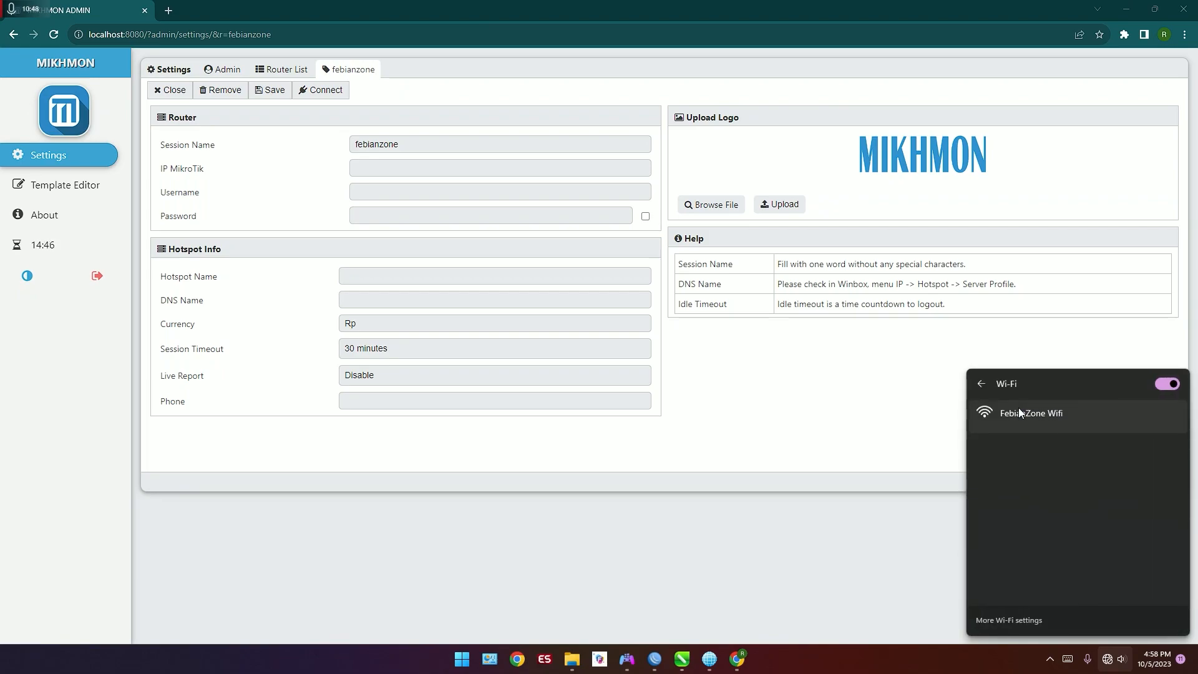
click(1019, 407)
click(1129, 504)
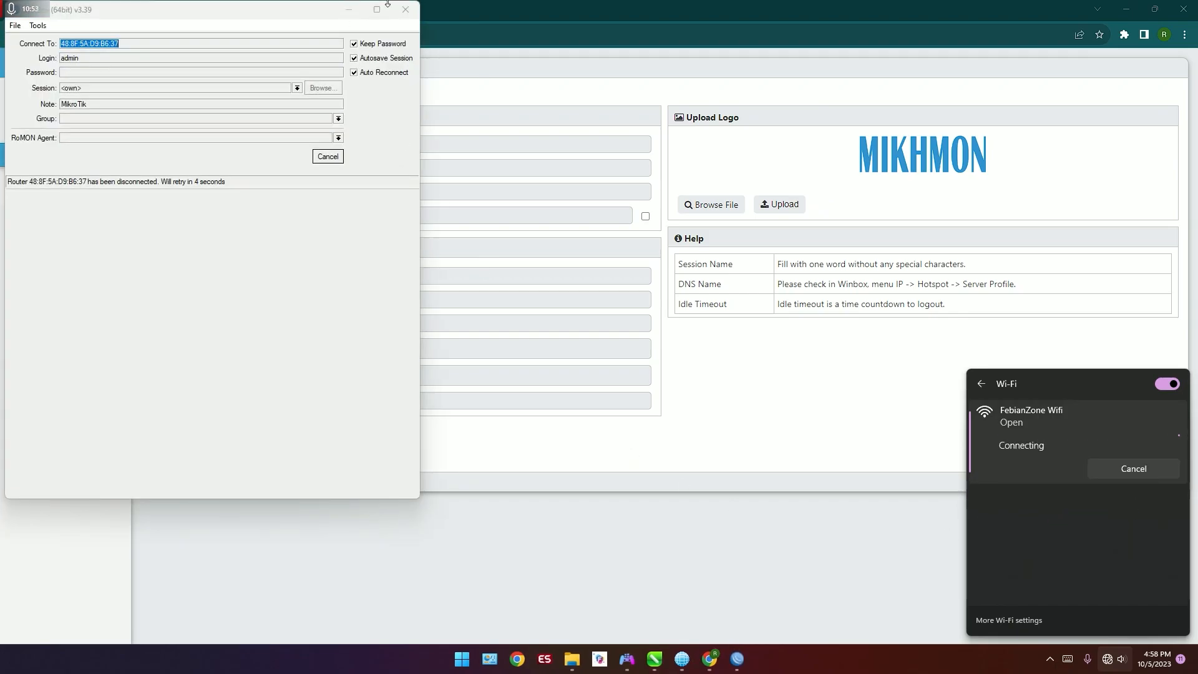
click(406, 9)
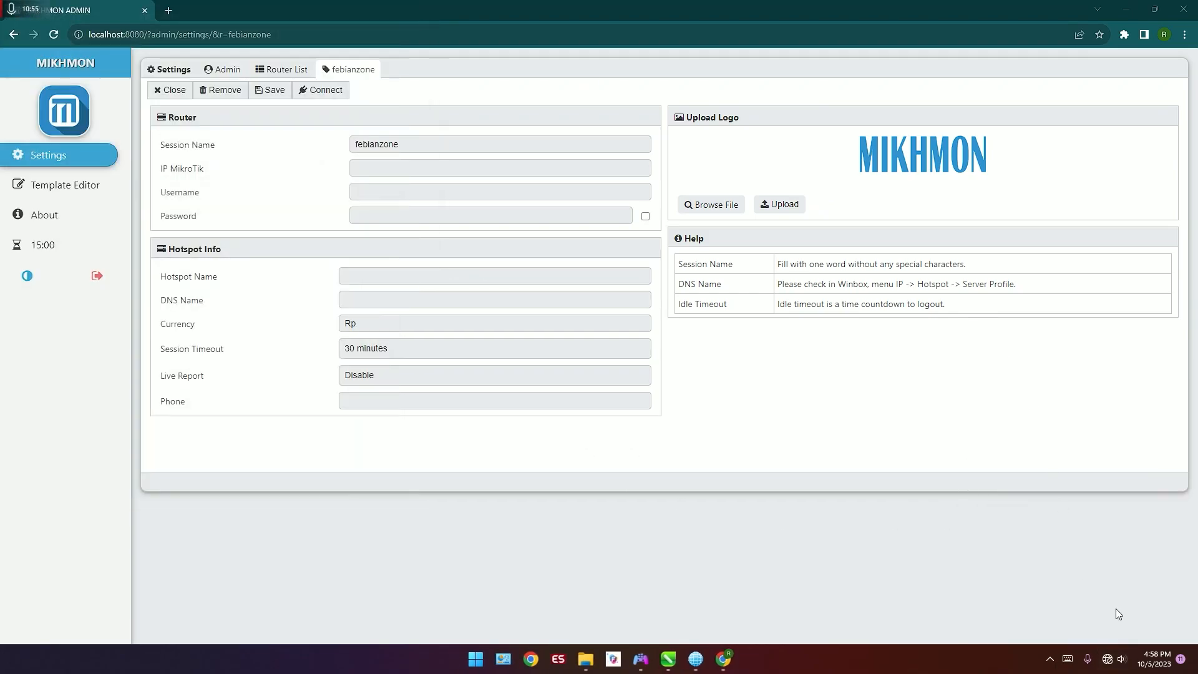
click(1108, 659)
click(1036, 396)
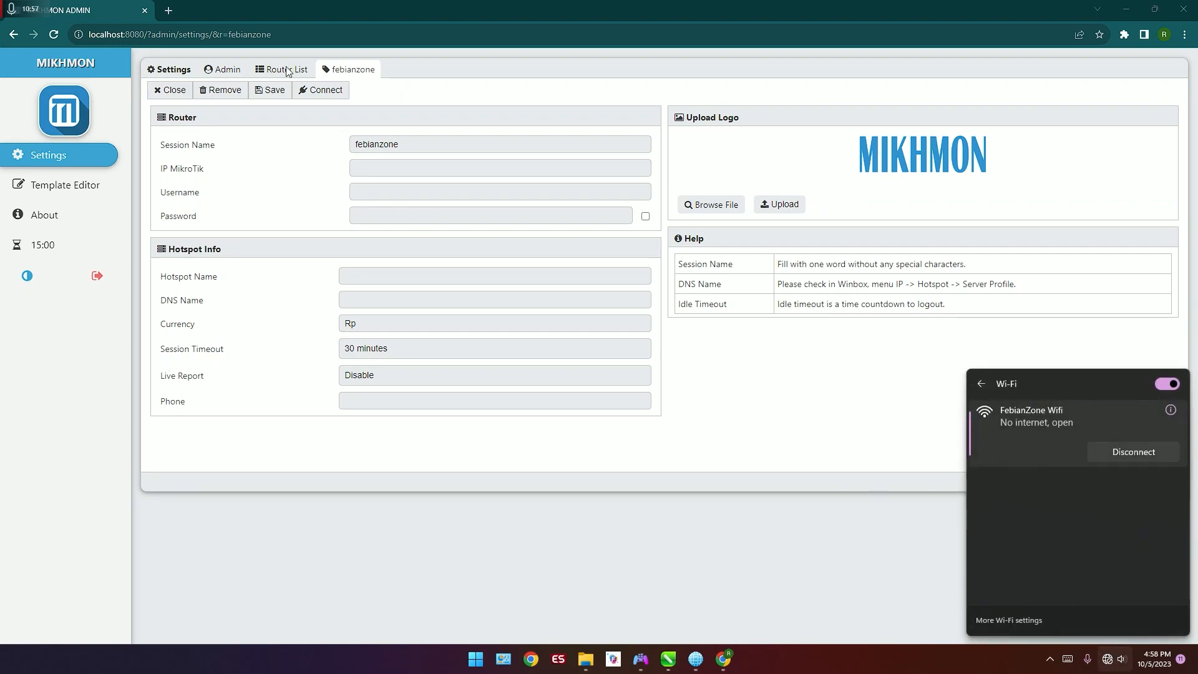
click(177, 11)
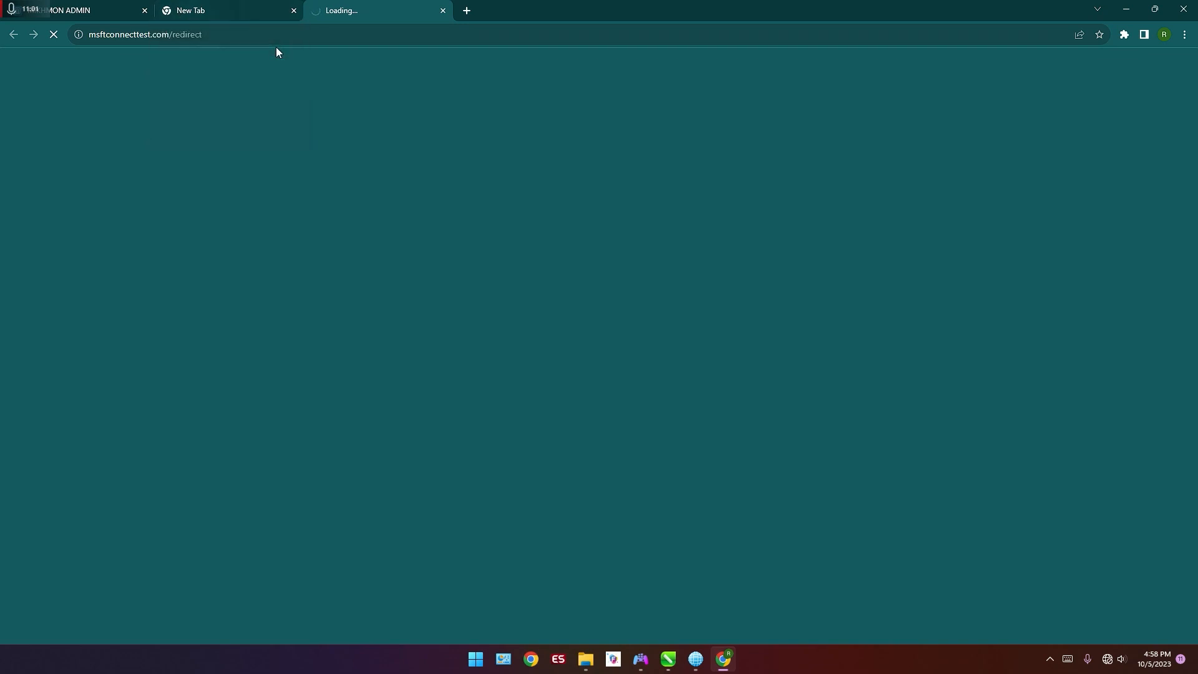
click(296, 36)
text(10)
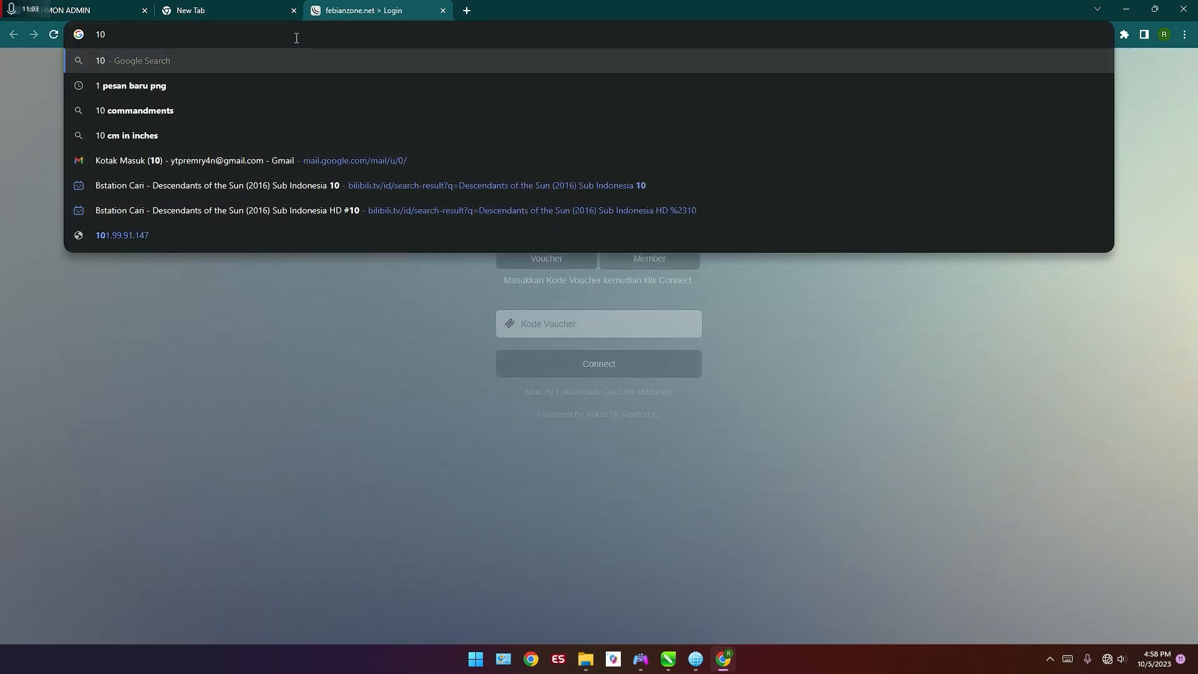
click(249, 416)
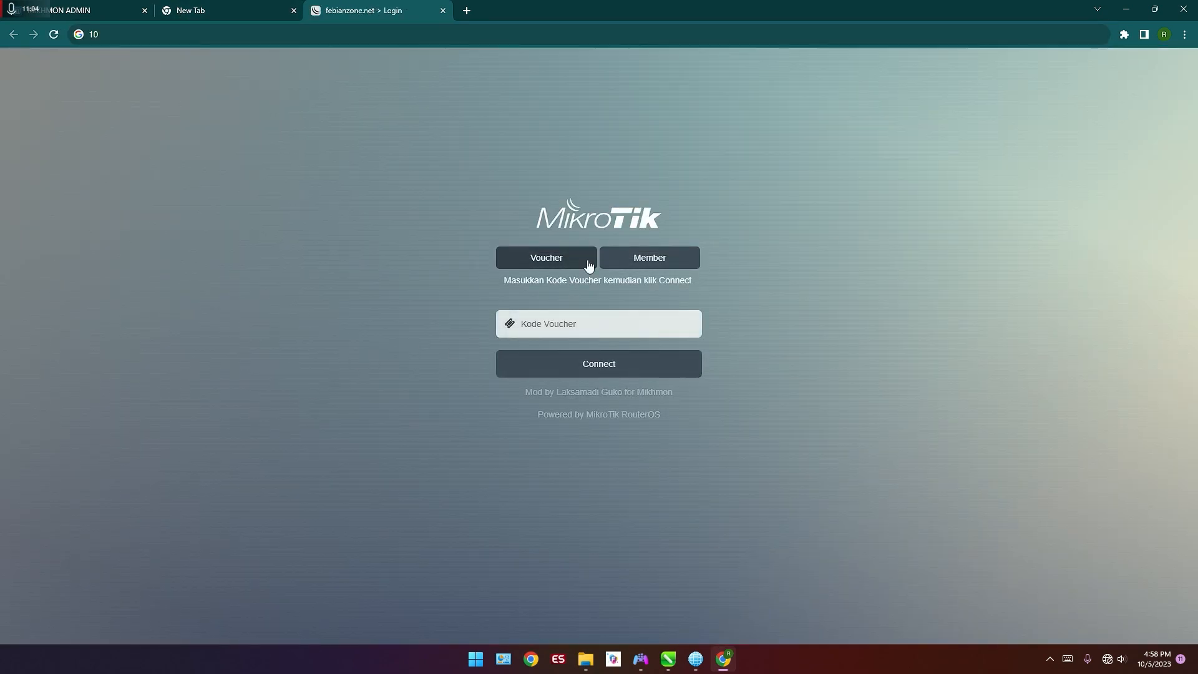
Step: Log in to the hotspot page as a member with username admin and the account password
click(642, 258)
click(637, 305)
text(admin)
key(Tab)
text(123)
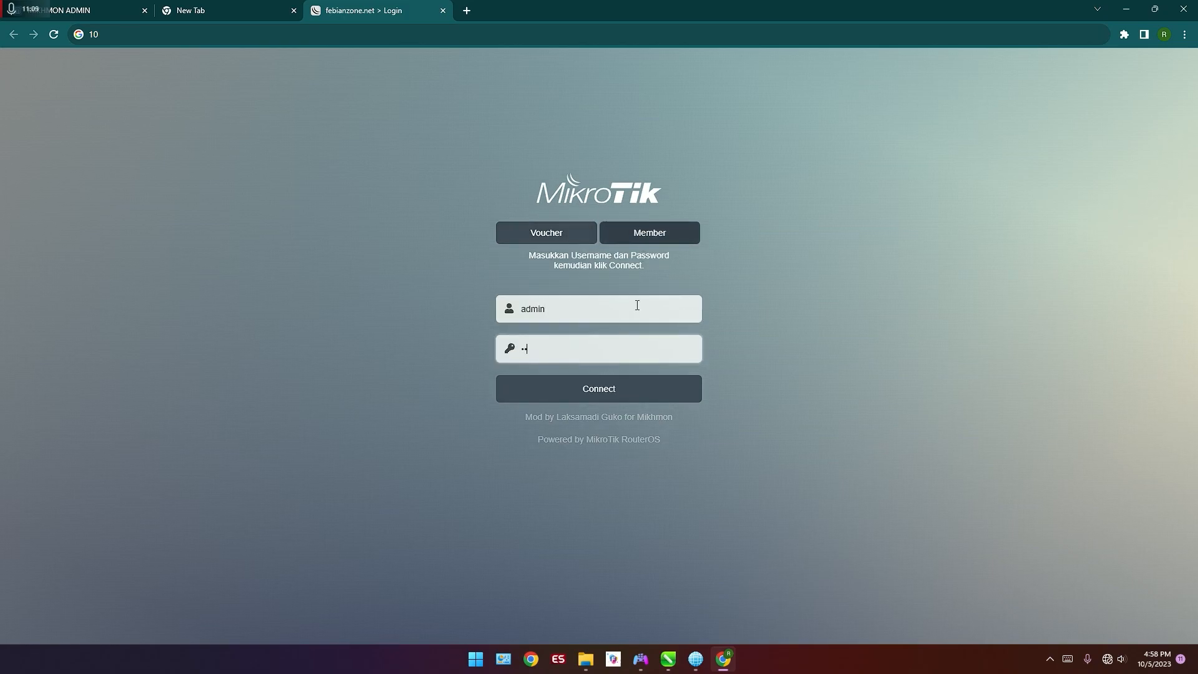
key(Return)
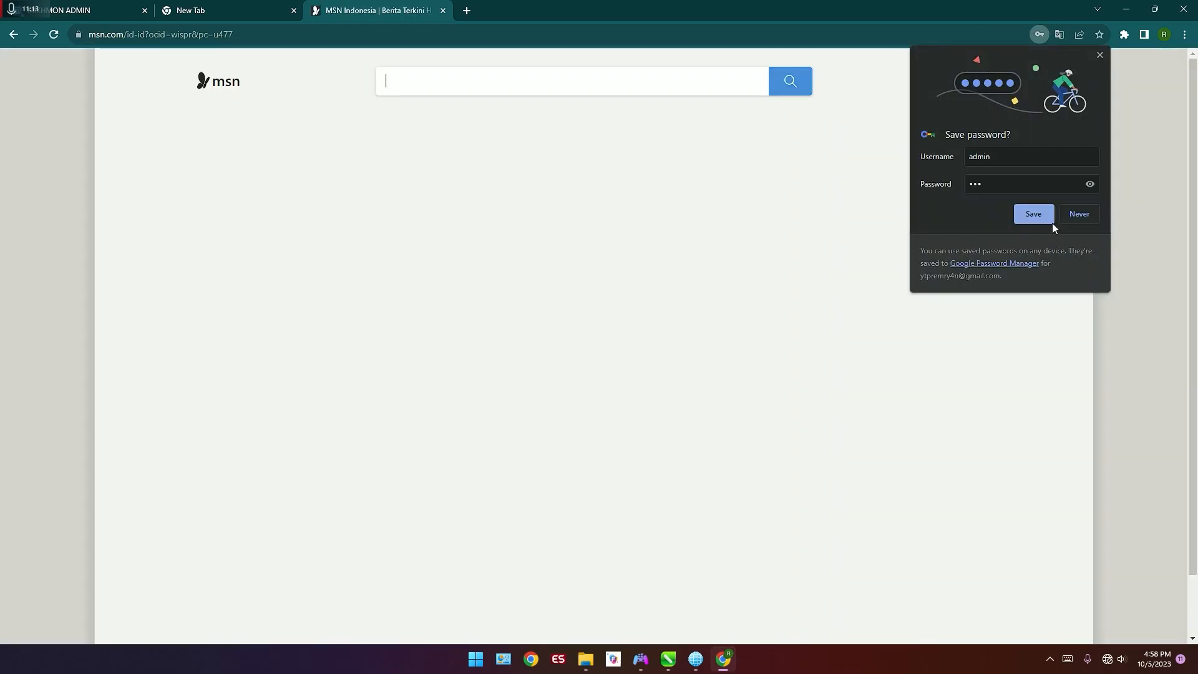
Step: Fill in the MIKHMON router details with IP 10.10.10.1, username admin and the router password, dismissing the browser's password warning
click(53, 6)
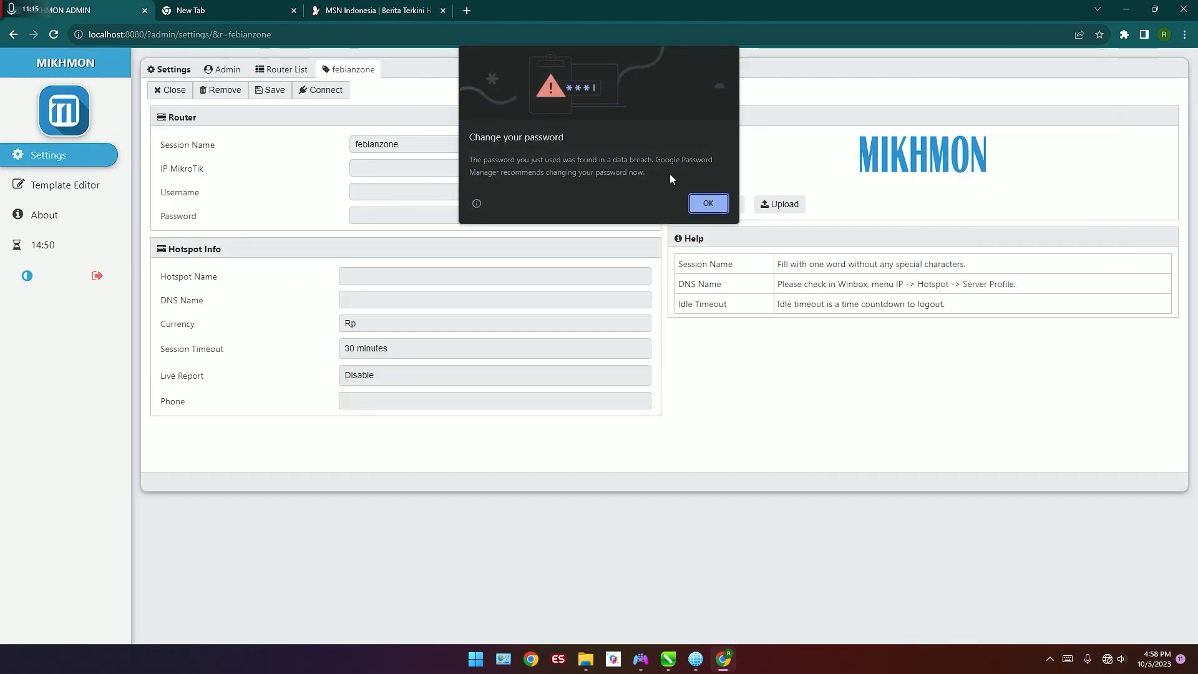
click(708, 203)
text(10.10.10.1)
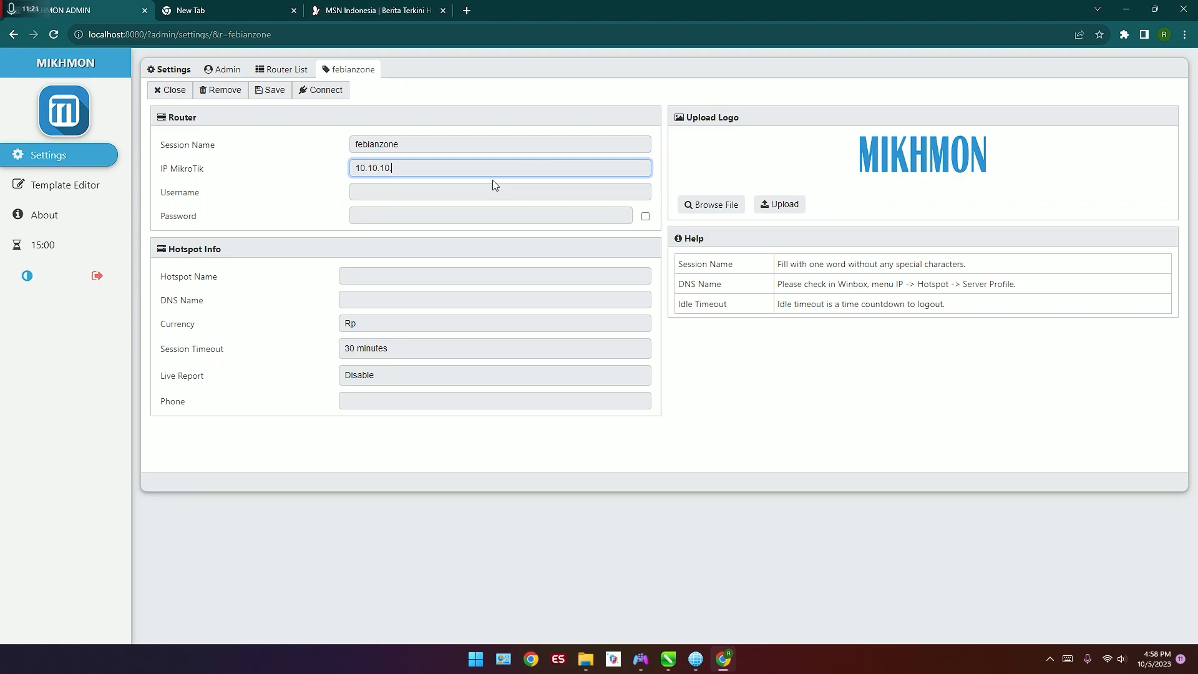
key(Return)
click(495, 184)
text(admin)
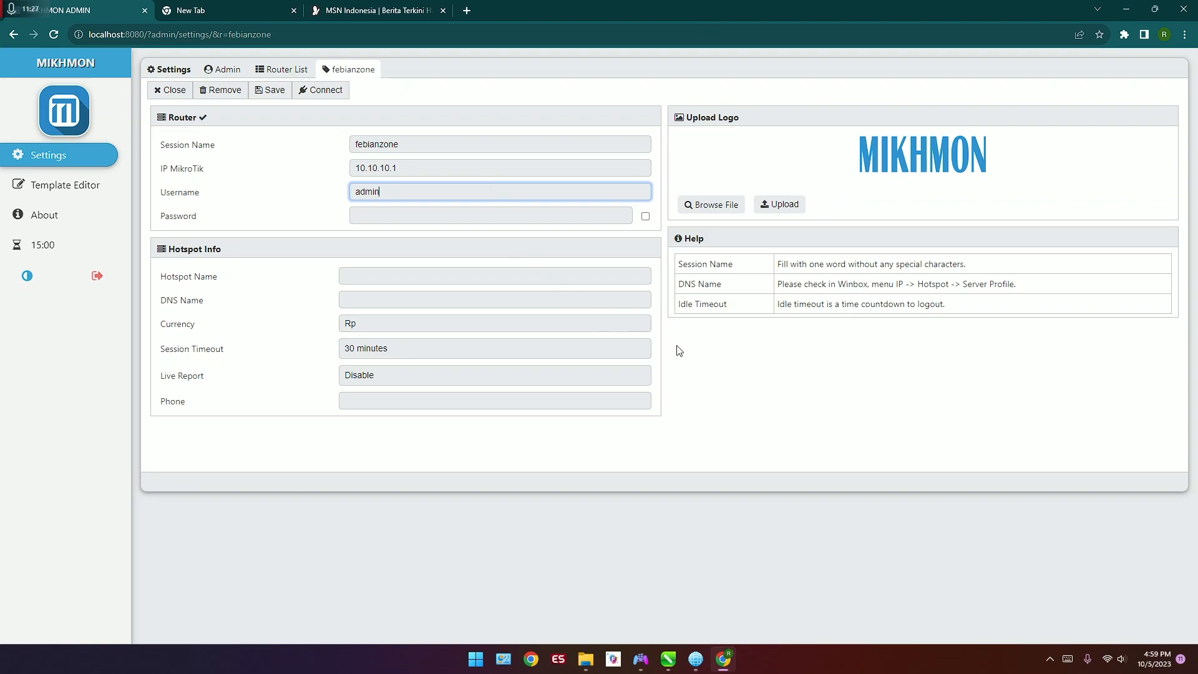
click(430, 219)
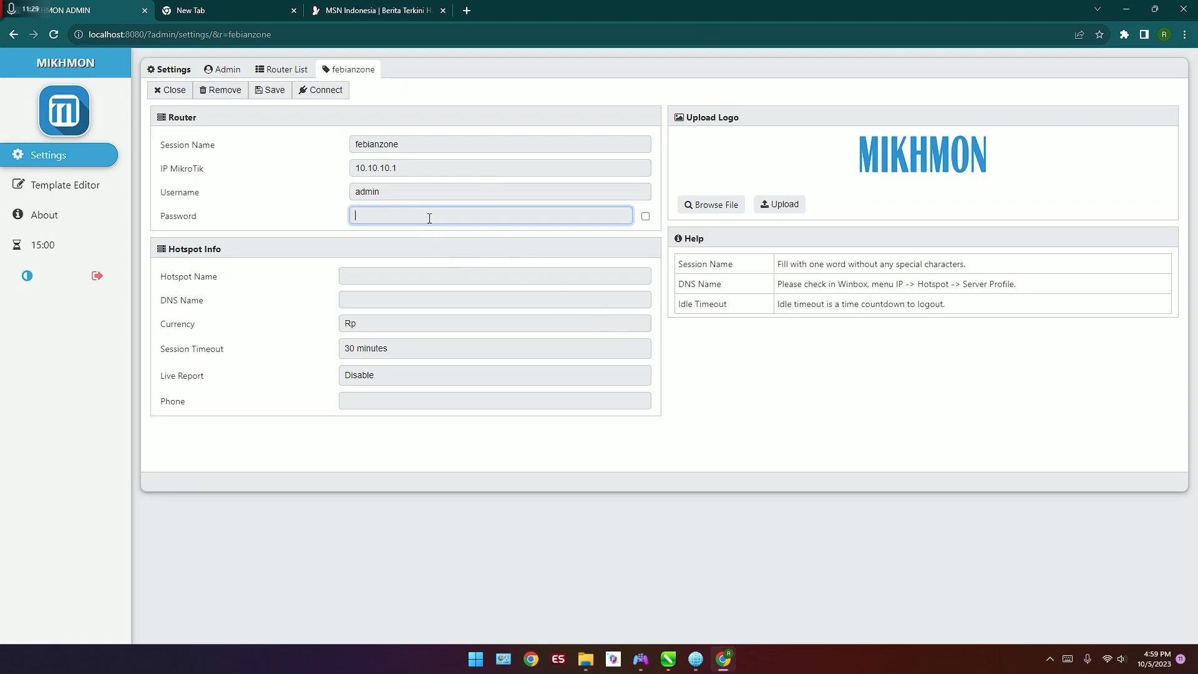
text(adm)
Step: Set the hotspot name to febian zone and the DNS name to febianzone.net
click(458, 278)
text(g)
key(BackSpace)
text(febian f)
key(BackSpace)
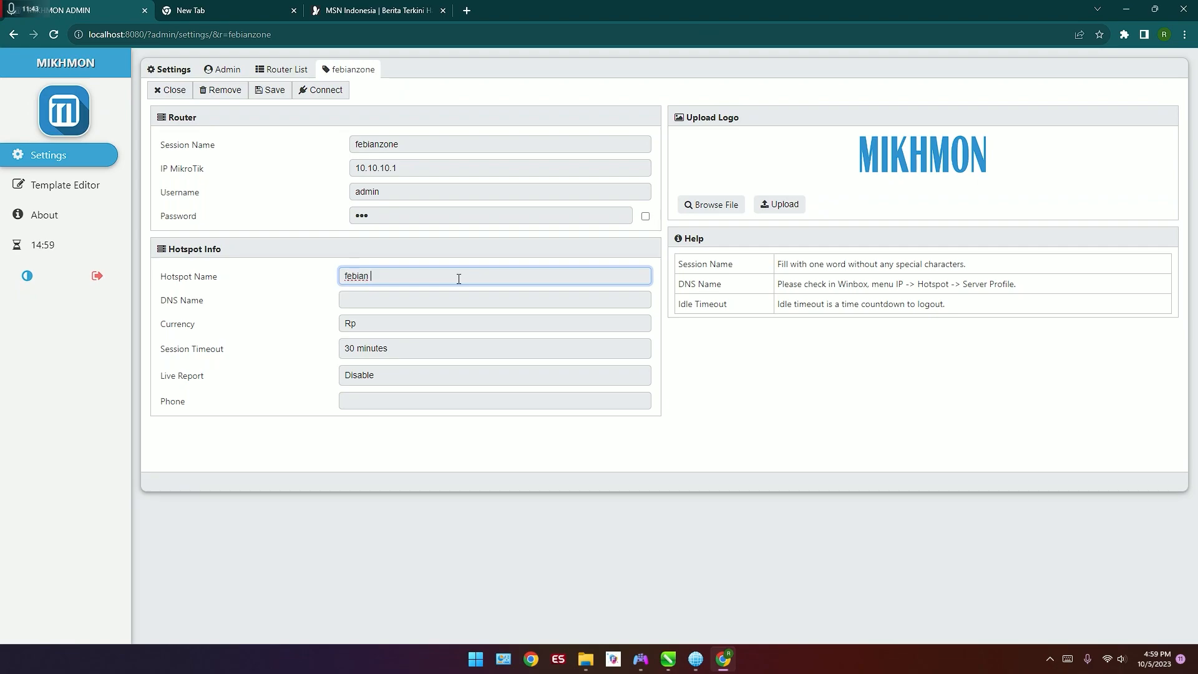
text(zone)
key(Tab)
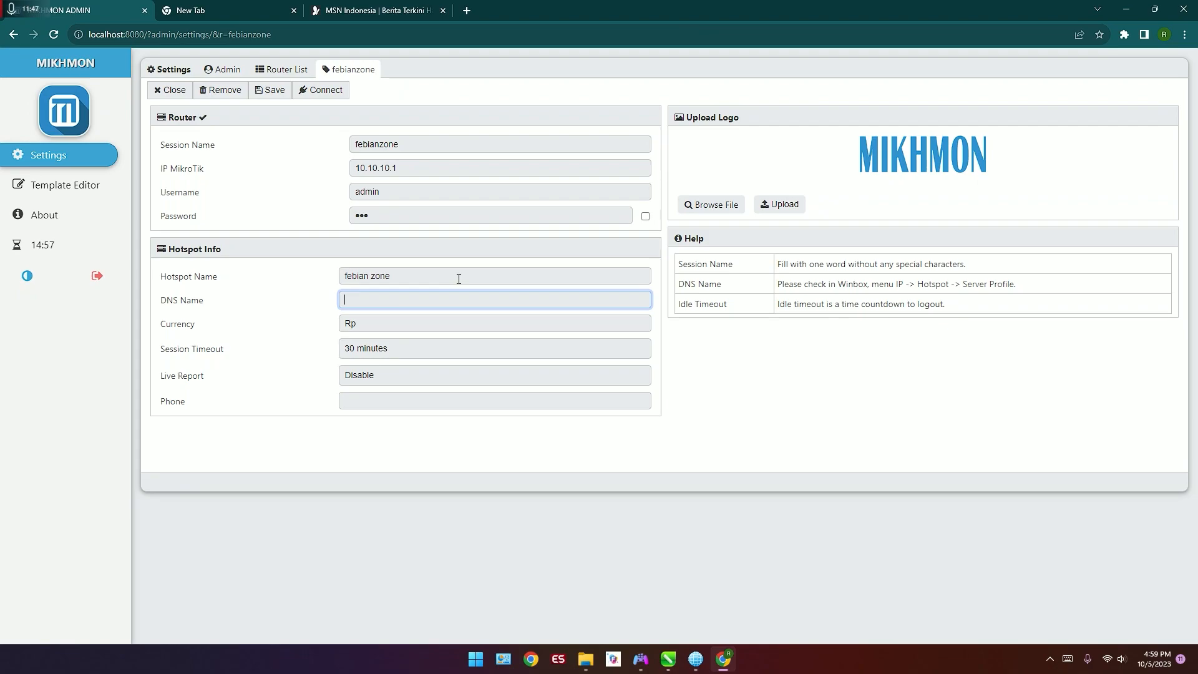
text(febianzone.net)
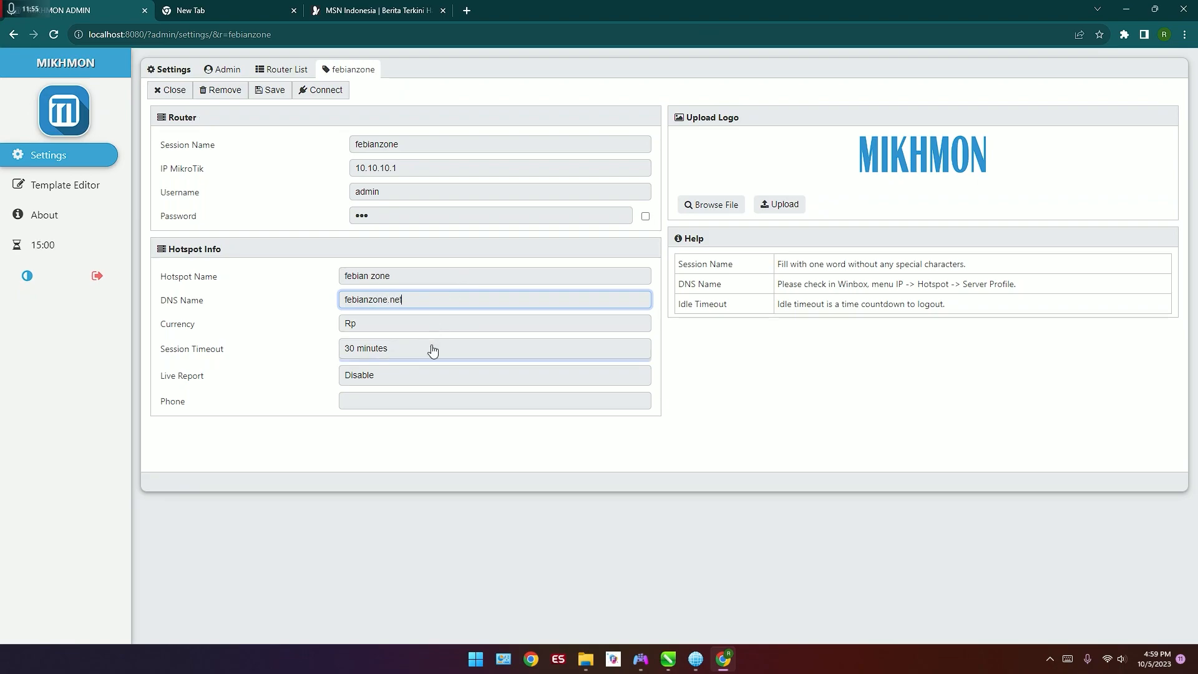
Step: Set the session timeout to Disable and keep the live report at Disable
click(430, 348)
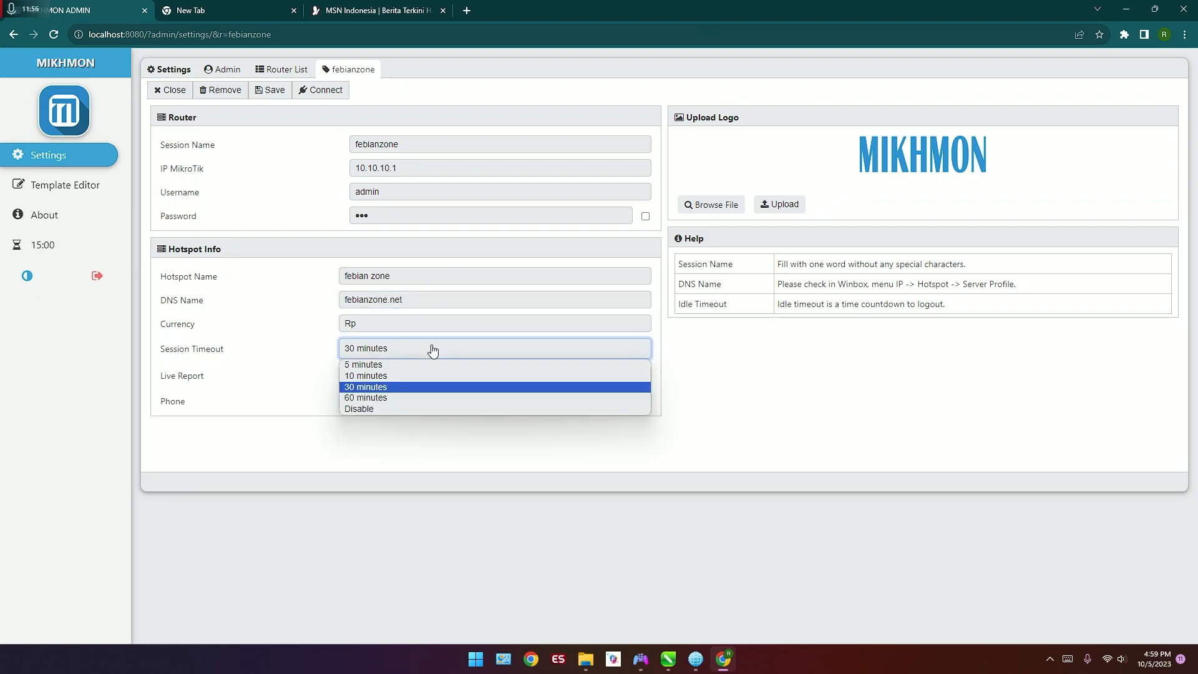
click(395, 409)
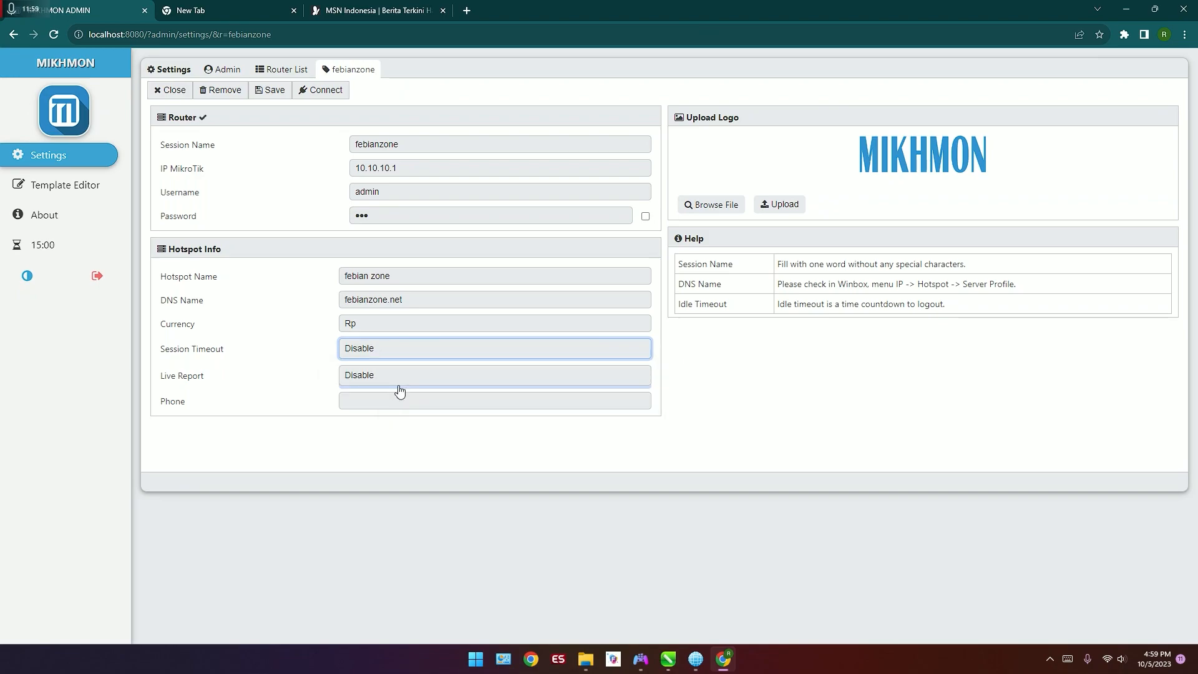
click(389, 378)
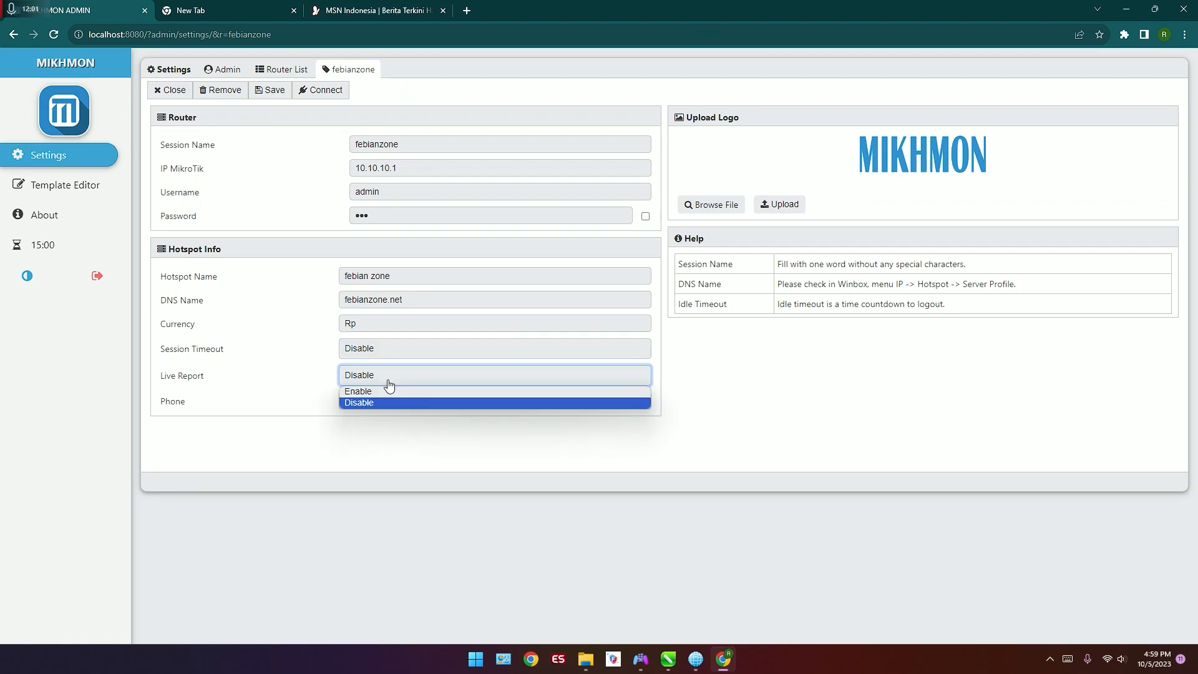
click(389, 382)
Step: Fill in the hotspot's phone number, then save the febianzone session and connect MIKHMON to the router
click(400, 394)
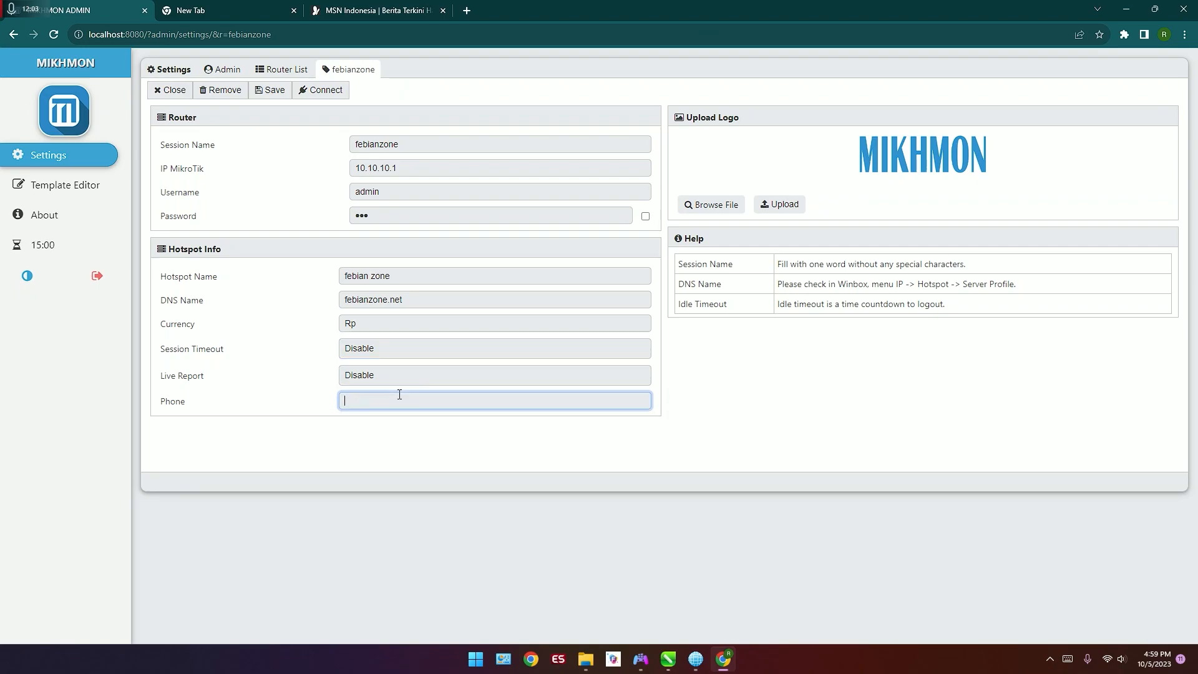
text(08111111111)
drag(398, 396, 358, 403)
click(265, 99)
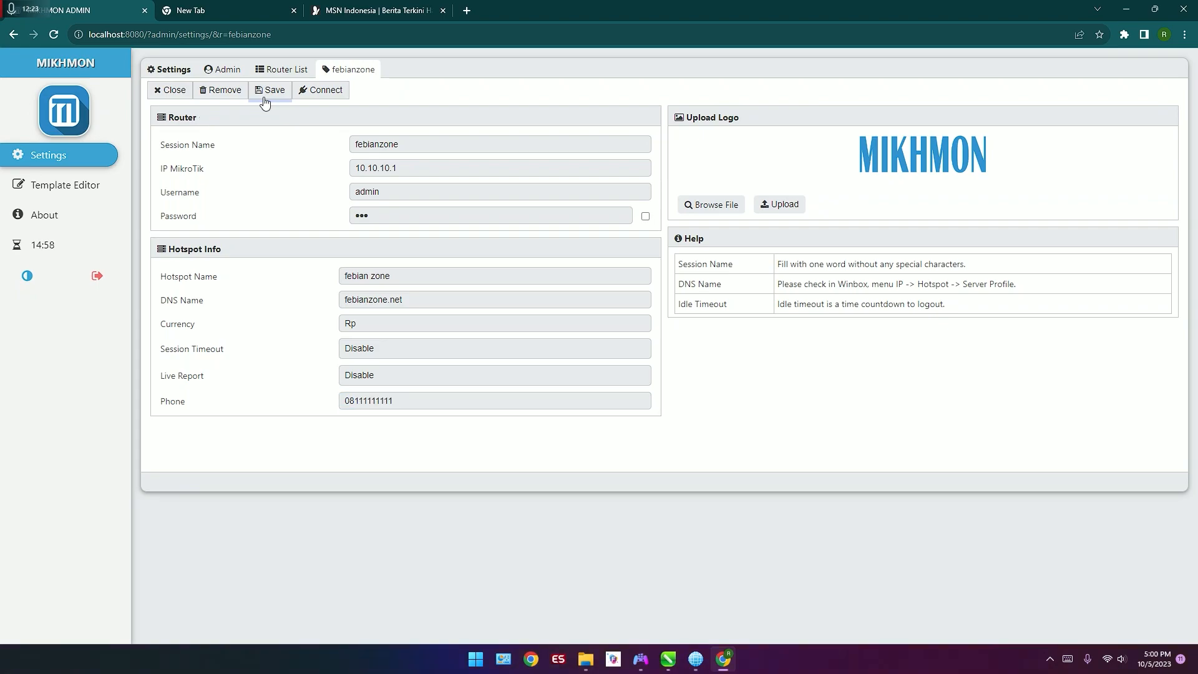
click(306, 102)
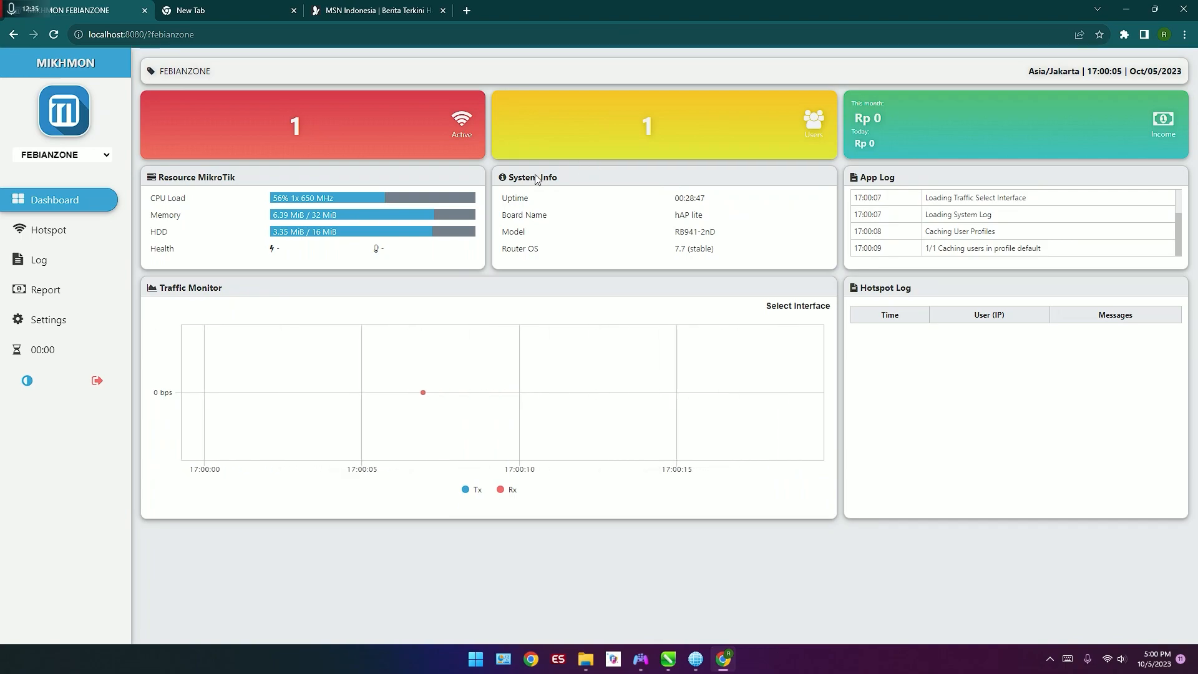
Step: Start a new hotspot user profile named Unlimited 1 Jam with address pool hs-pool-8
click(108, 244)
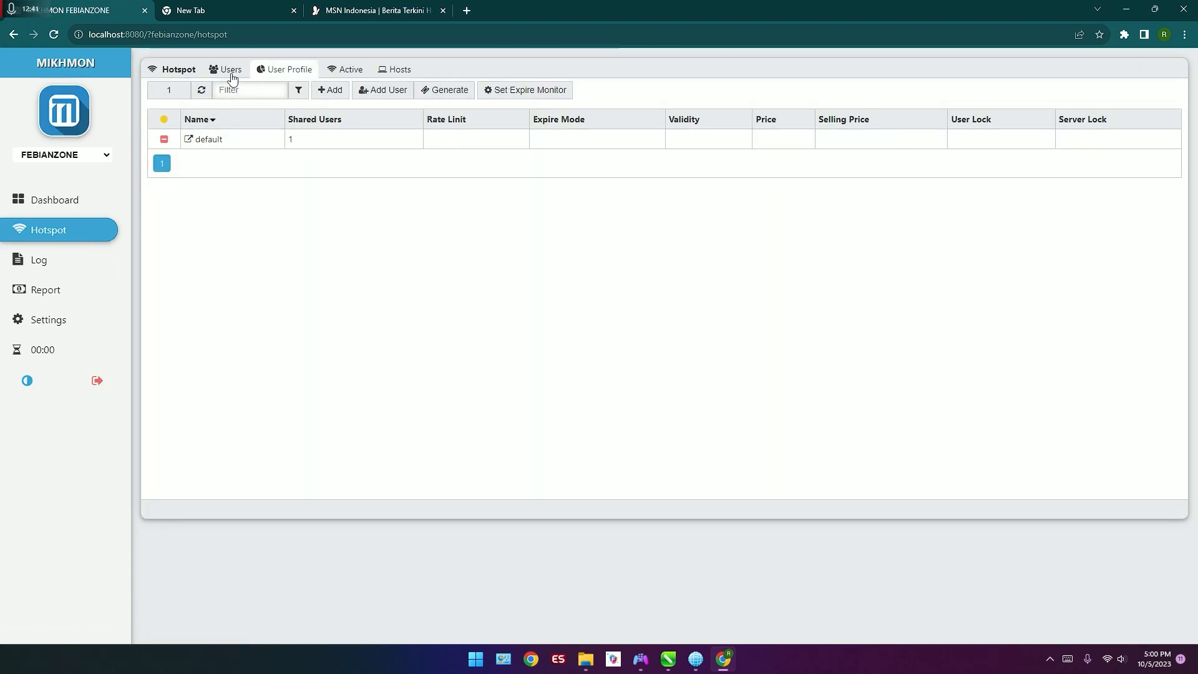
click(323, 95)
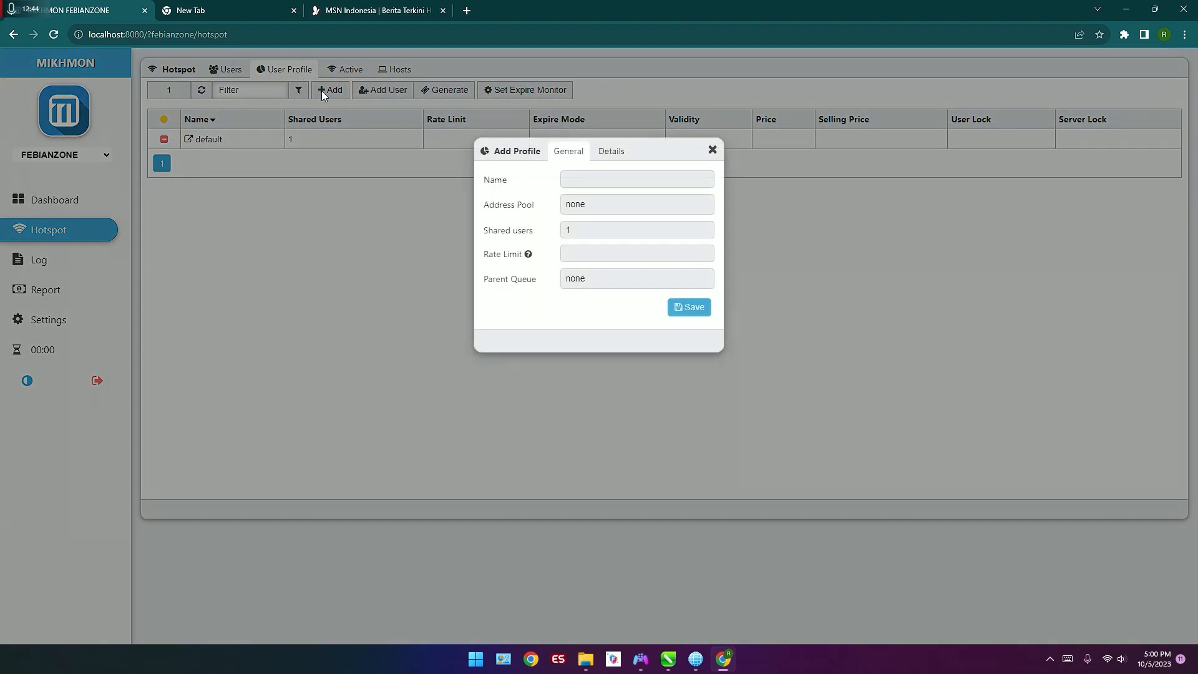
click(578, 181)
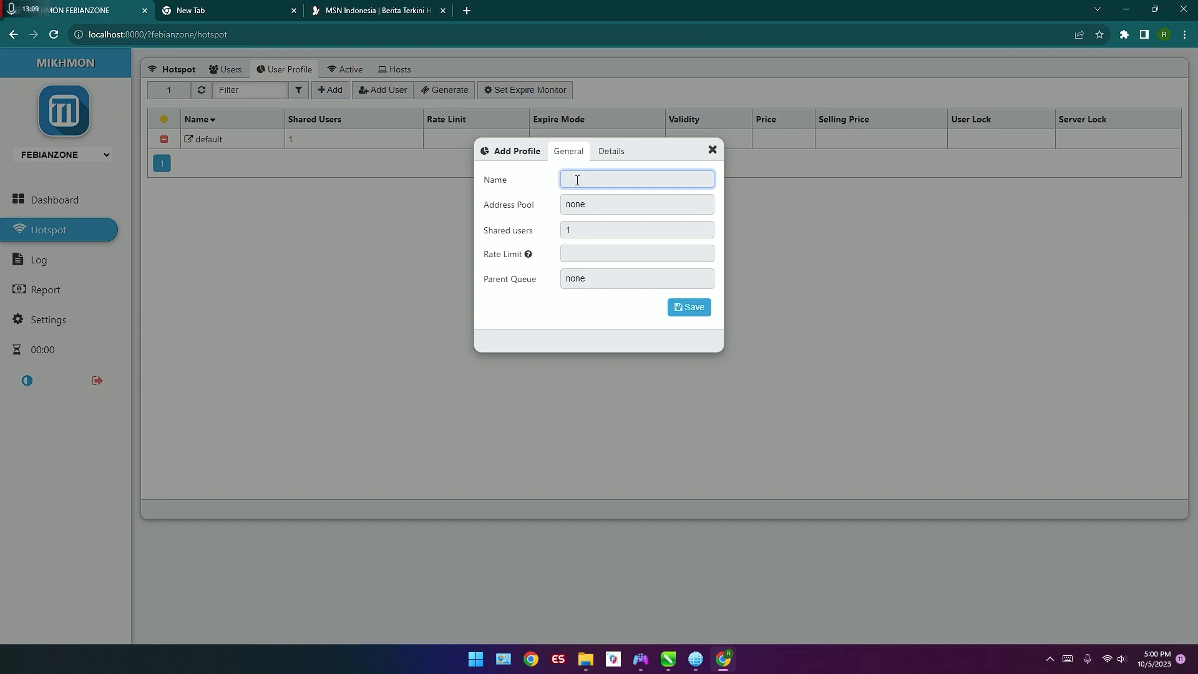
text(Unlimited 1 Jam)
click(639, 202)
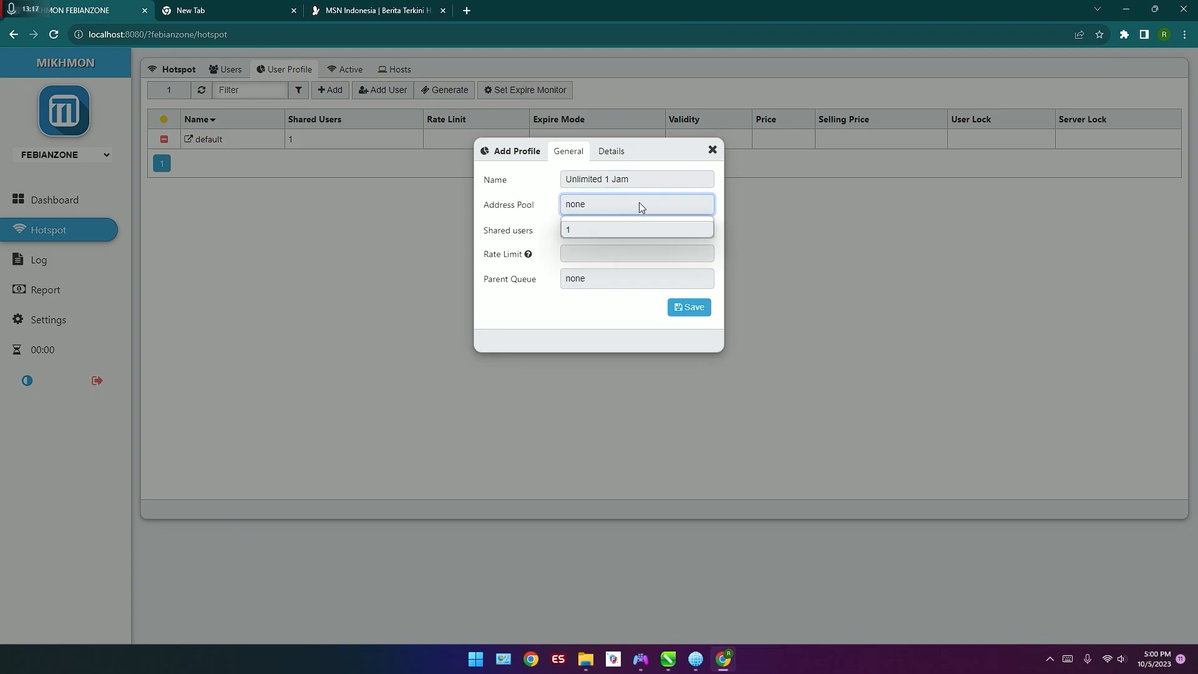
click(633, 229)
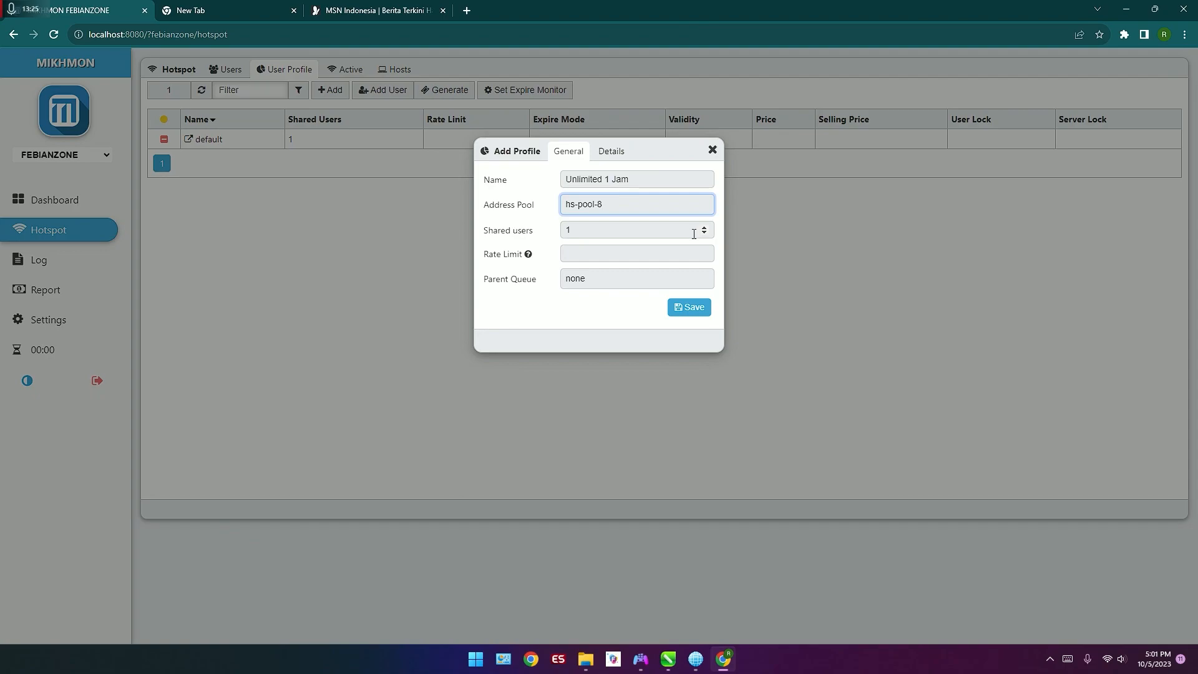
Step: Check the rate limit format hint and set the profile's rate limit to 2M/2M, keeping the parent queue at none
click(694, 253)
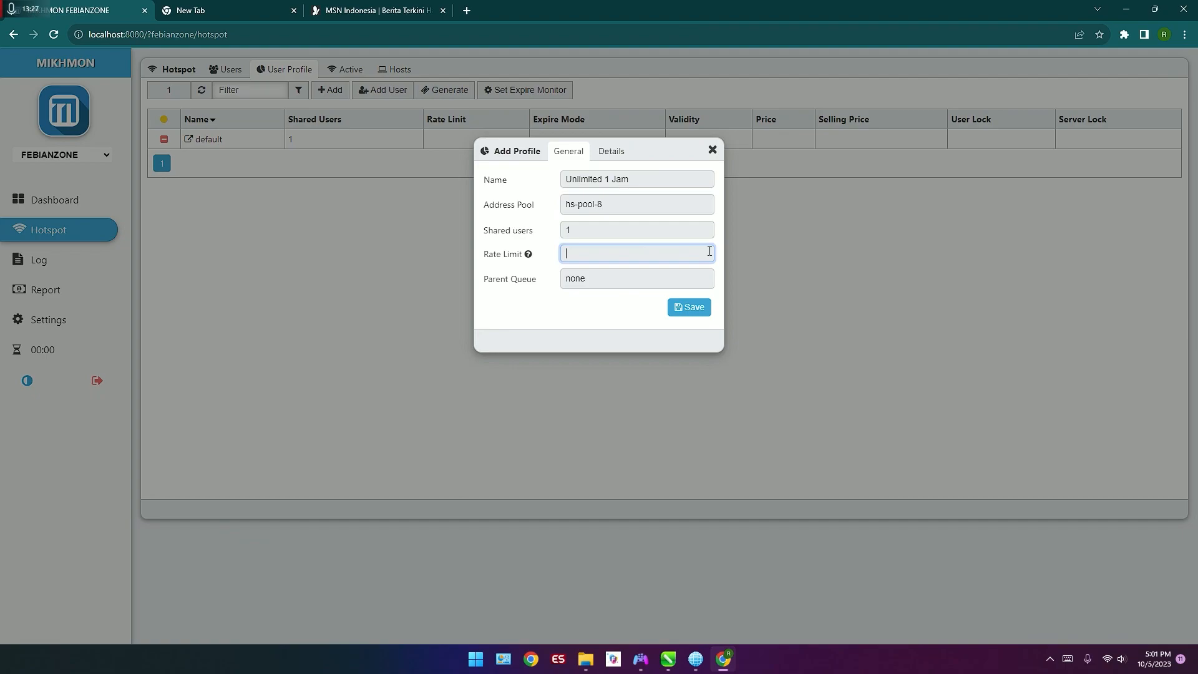
click(531, 255)
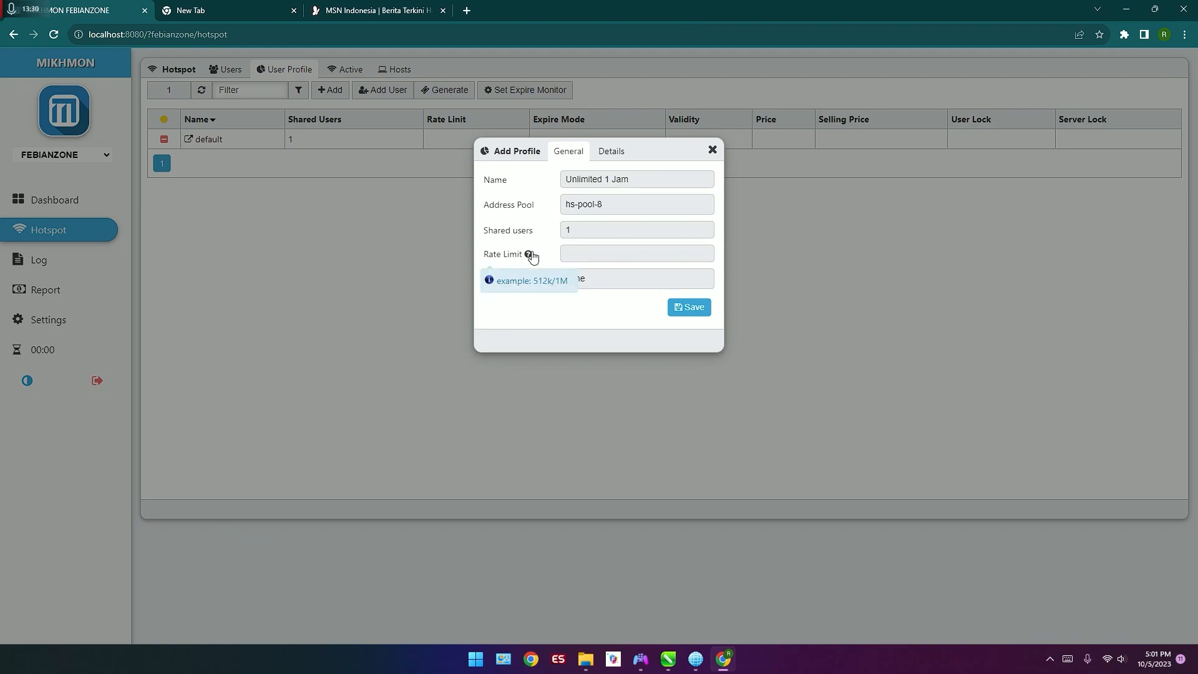
click(553, 284)
click(580, 259)
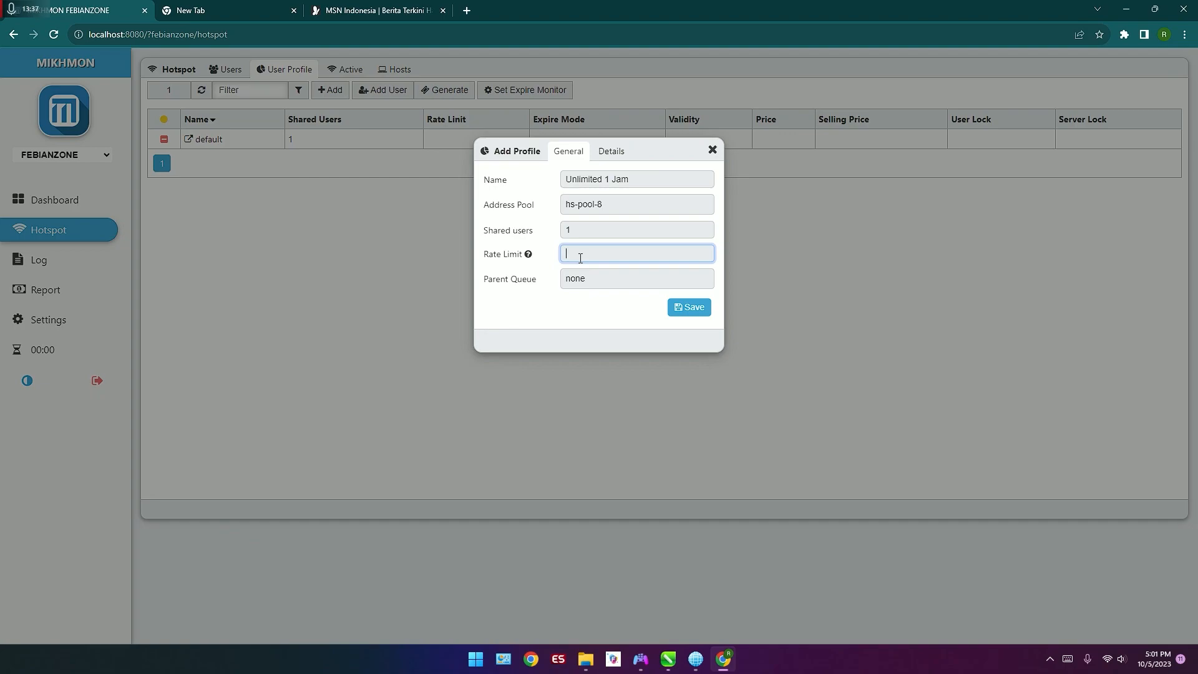
text(2M/2M)
click(621, 277)
click(622, 294)
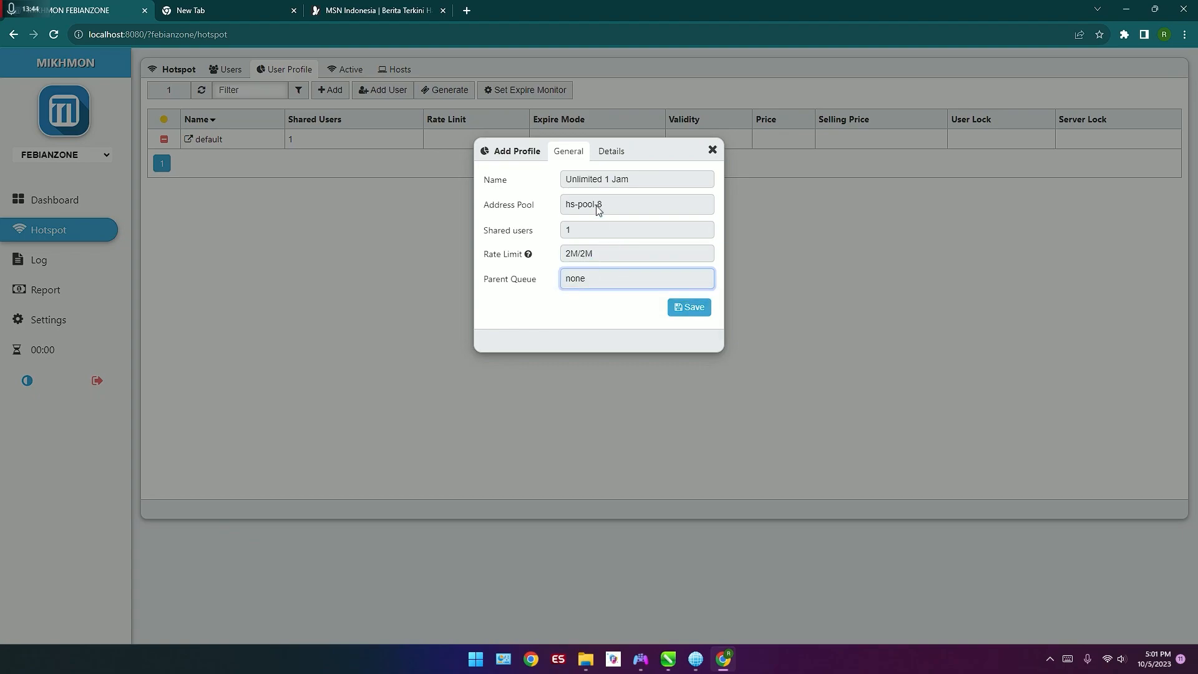
Step: Set the expired mode to Remove in the new profile's details
click(612, 161)
click(631, 175)
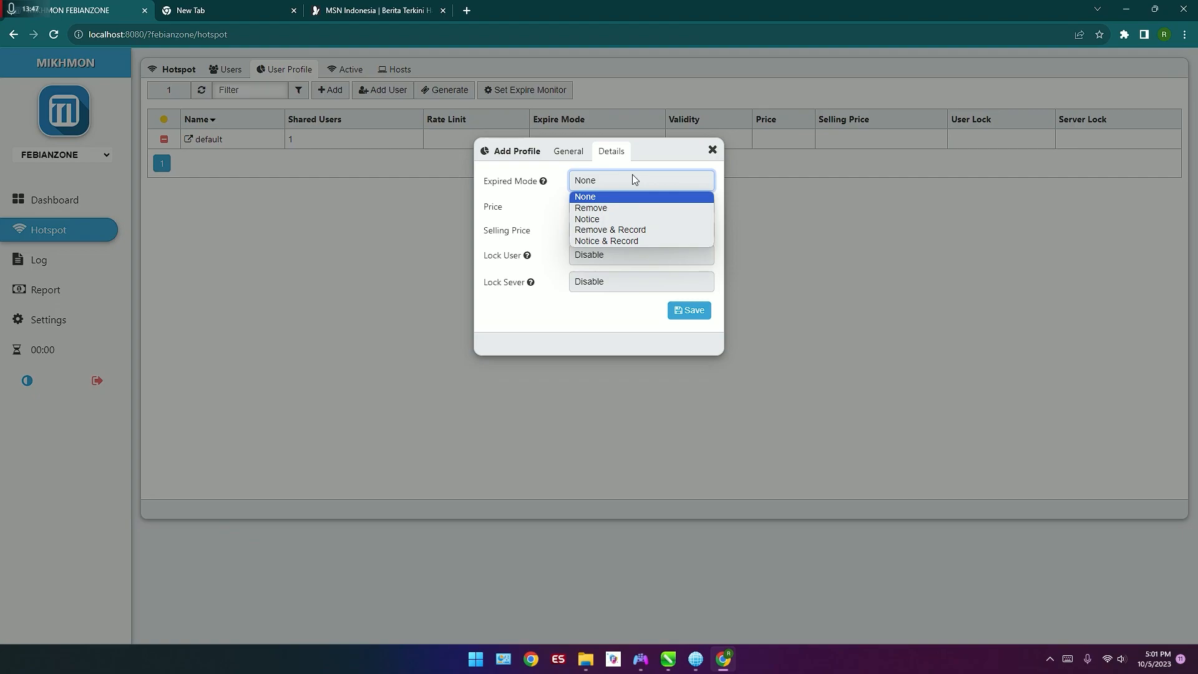
click(649, 210)
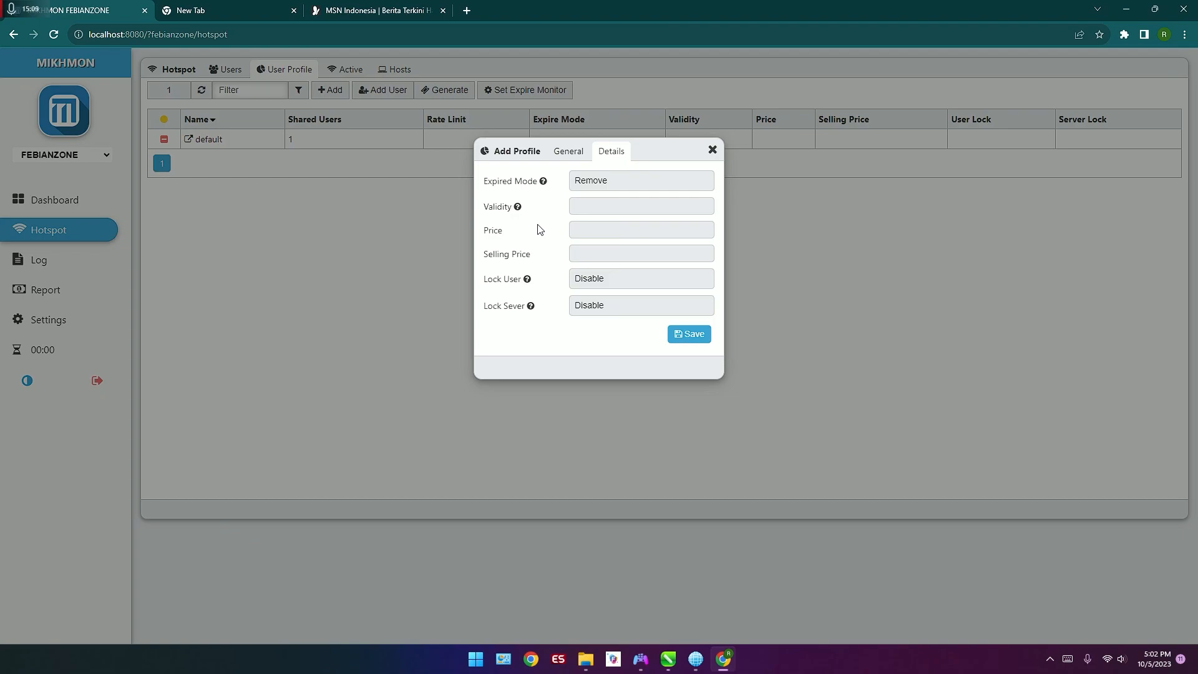
Step: Check the validity format hint and set the new profile's validity to 7d
mouse_move(517, 208)
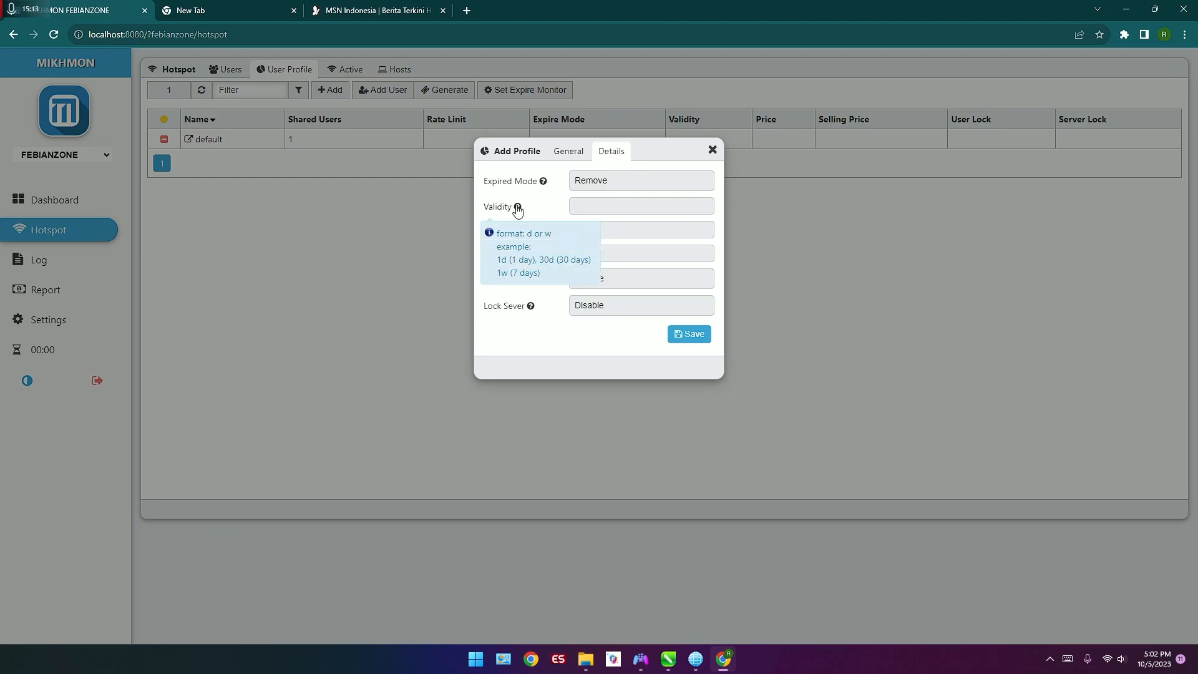
click(571, 211)
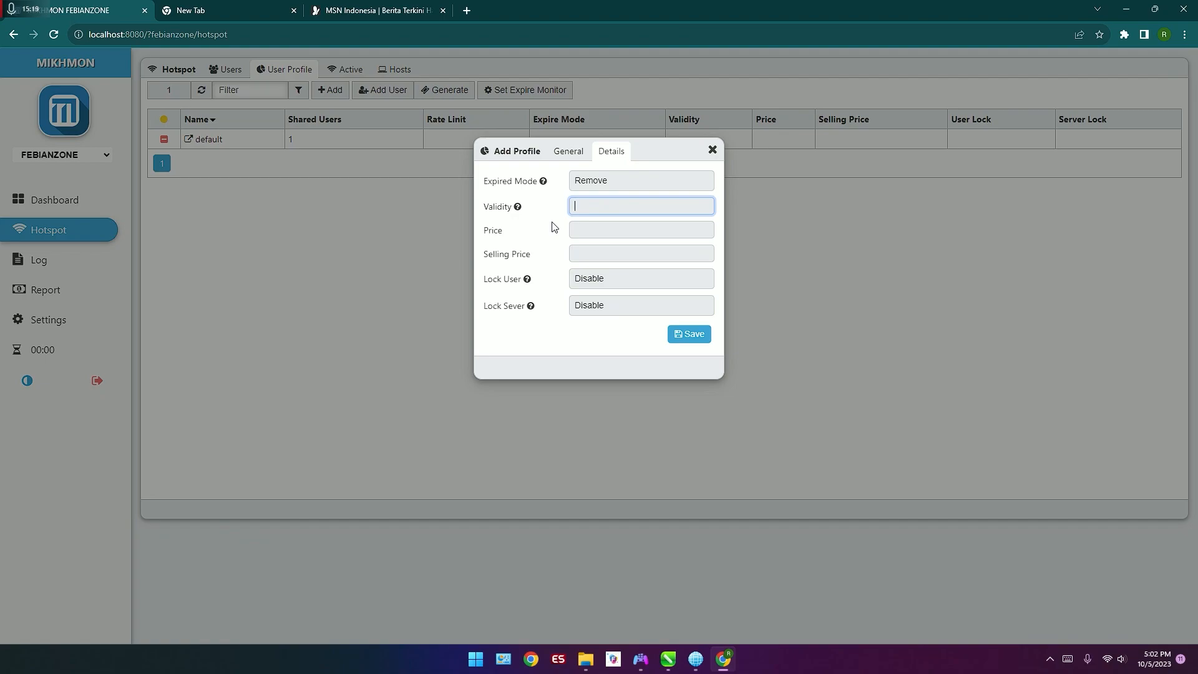
text(8)
key(BackSpace)
text(8)
text(d)
Step: Set both the price and the selling price of the profile to 5000
click(584, 226)
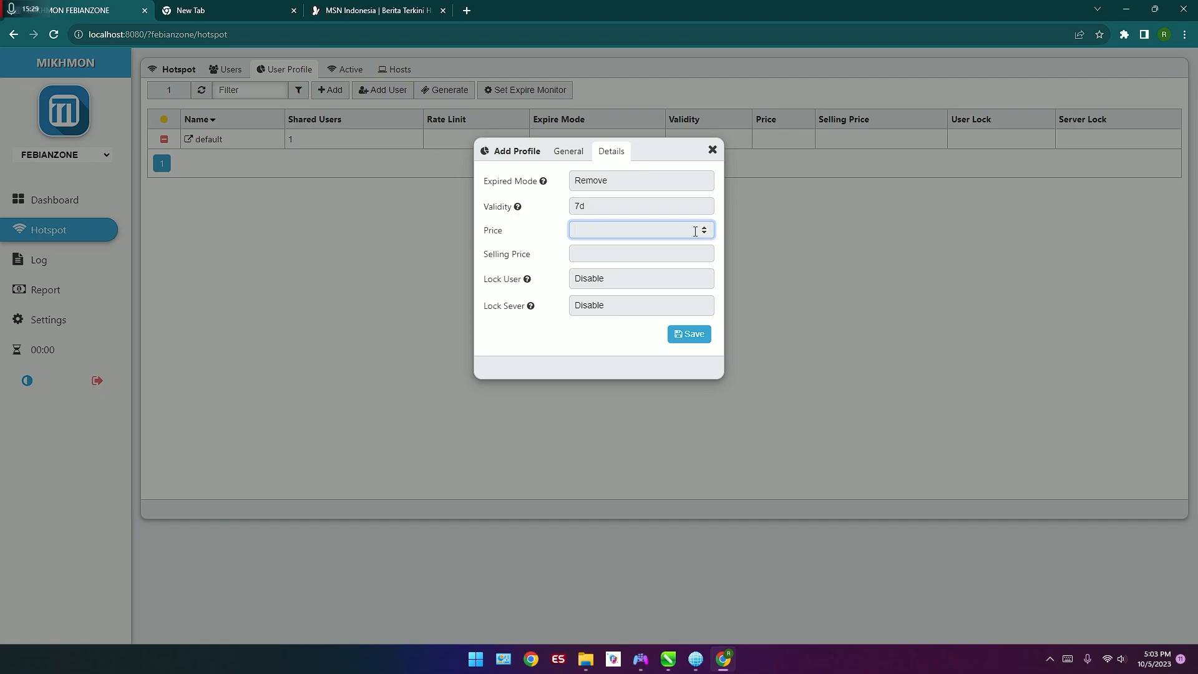
text(3)
text(5000)
click(670, 248)
text(5000)
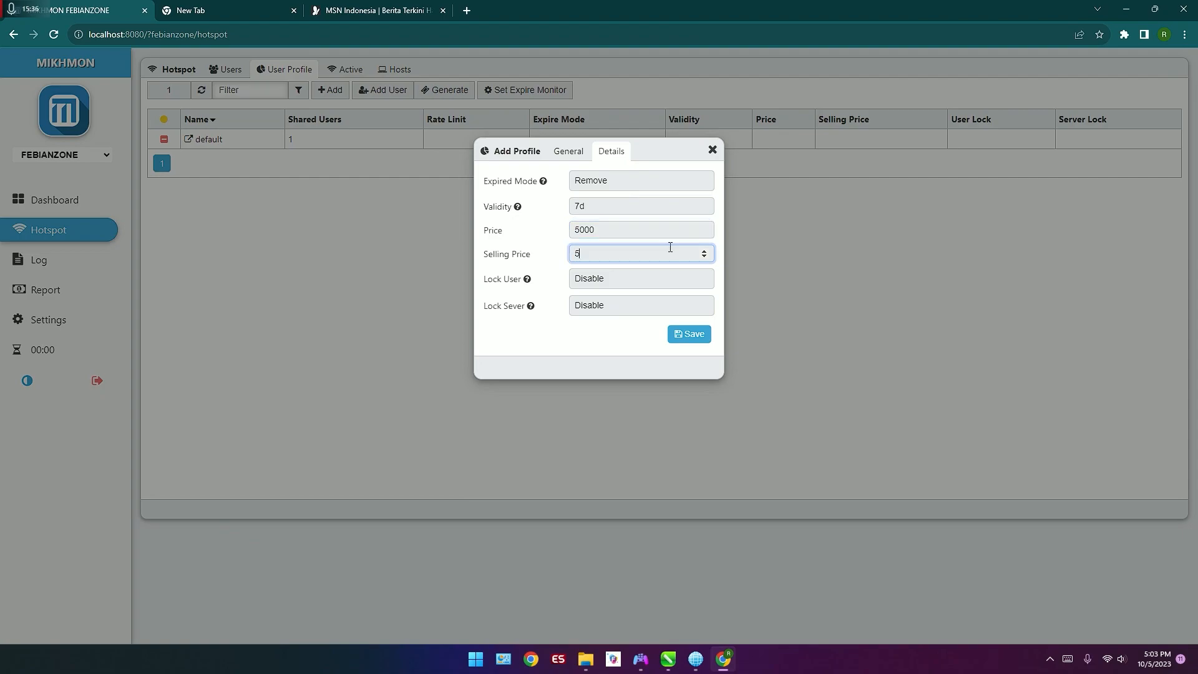
Step: Enable the user lock and the server lock, then save the Unlimited 1 Jam profile and close its dialog
click(684, 283)
click(675, 302)
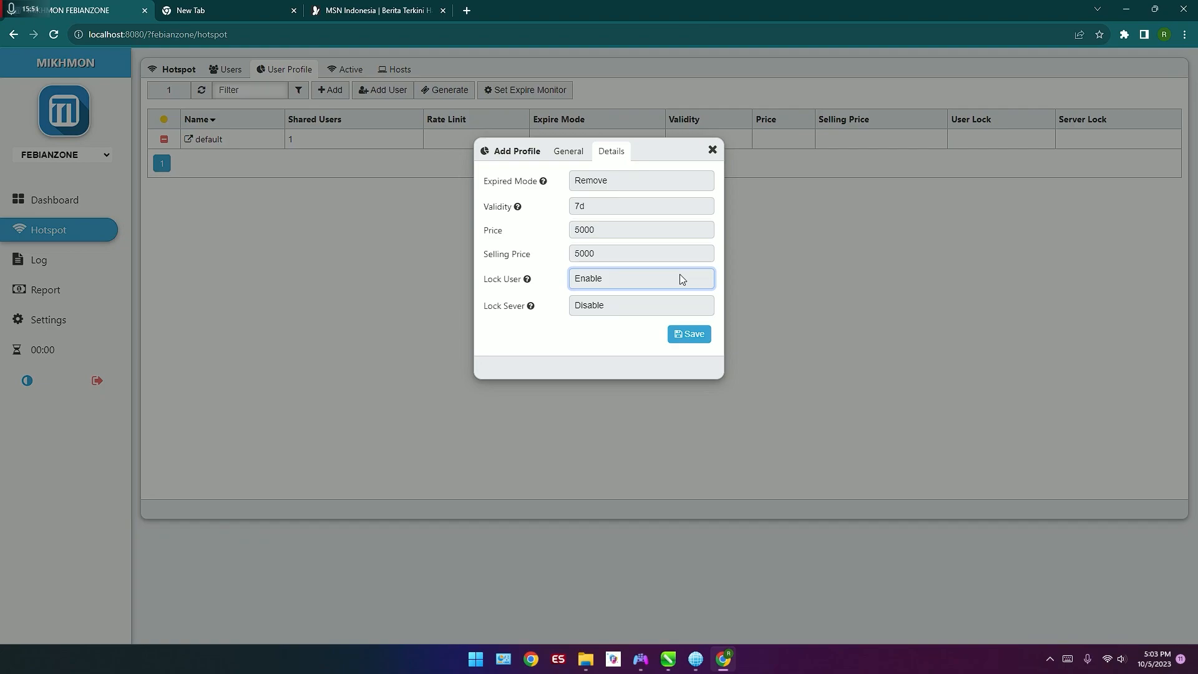
click(577, 156)
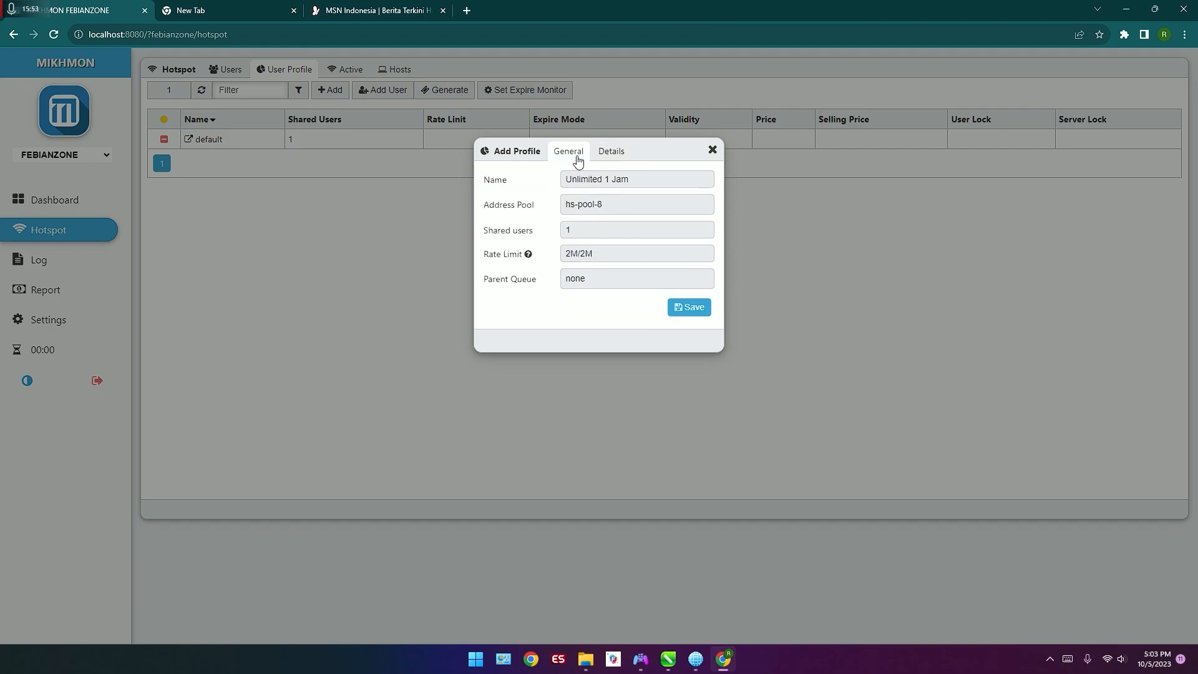
click(604, 153)
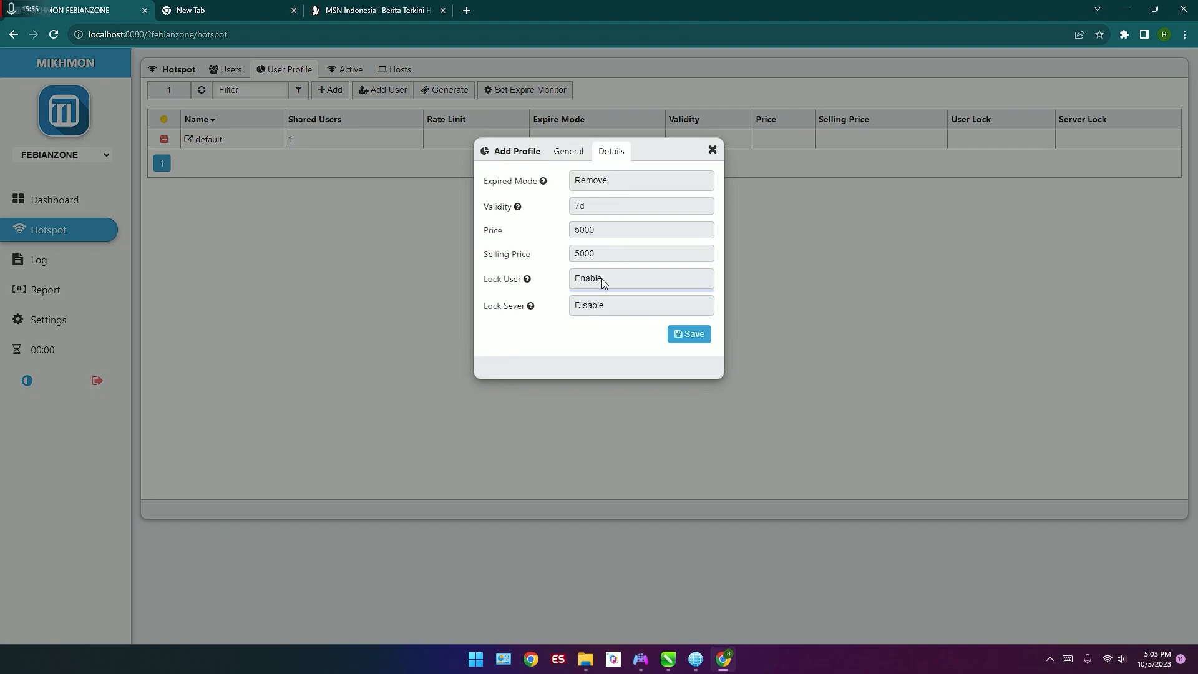
click(651, 304)
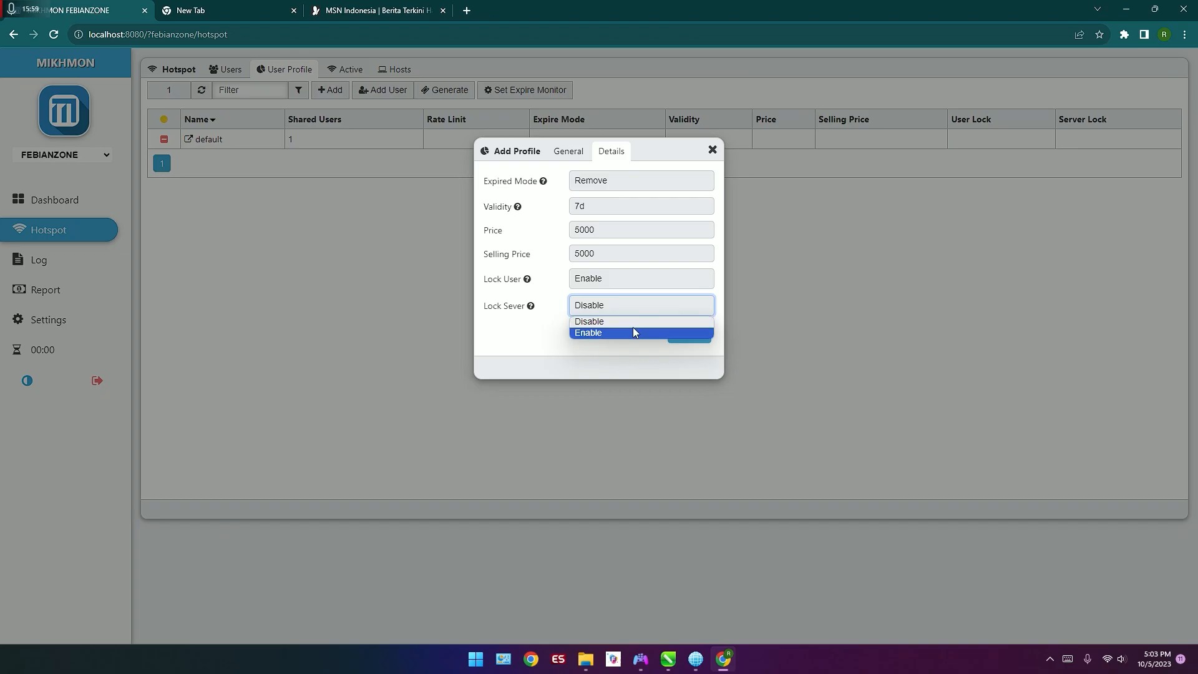
click(635, 332)
click(693, 335)
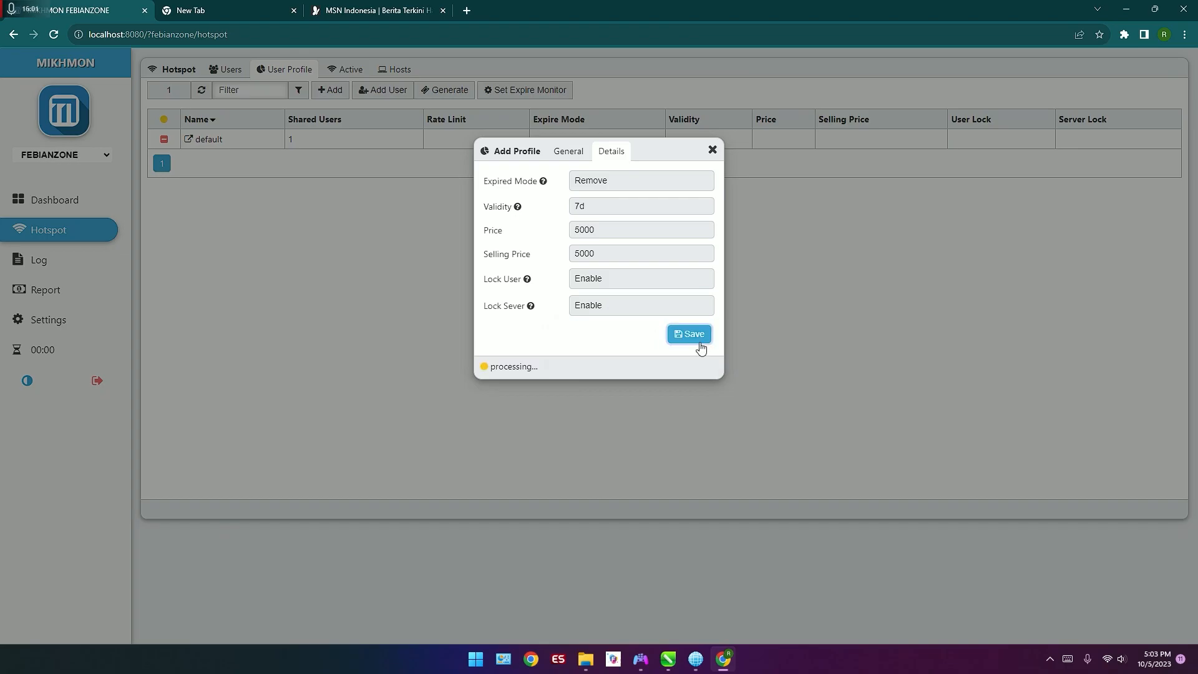
click(713, 150)
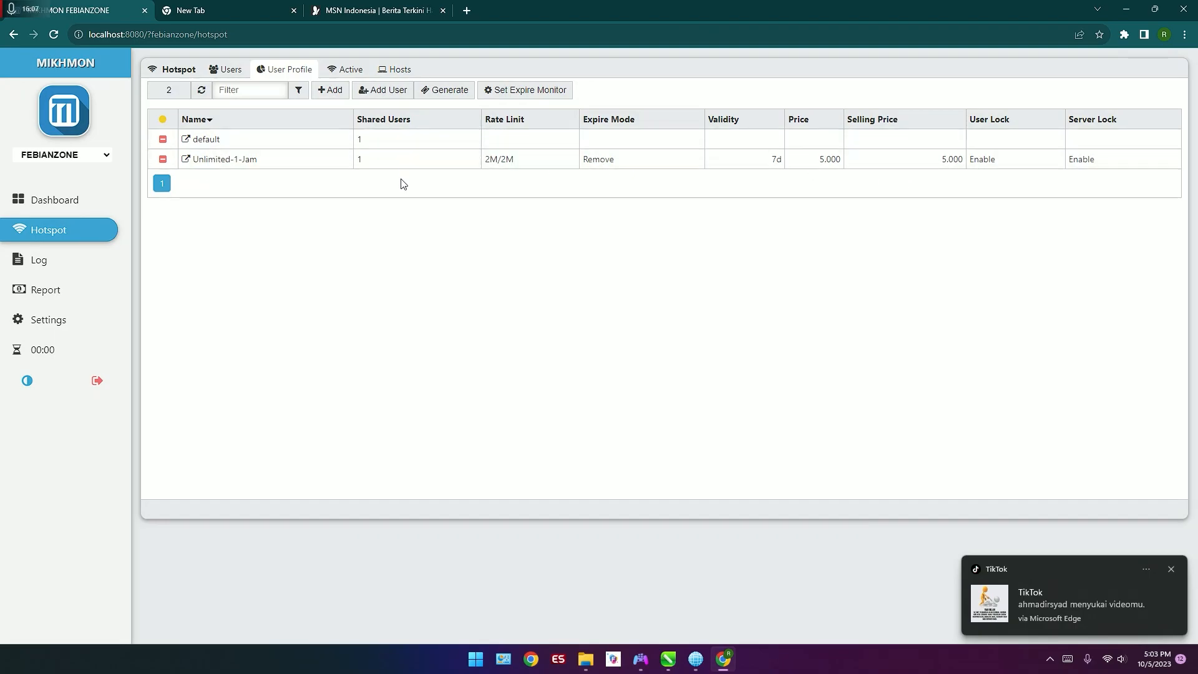
Step: Start a batch of 20 vouchers on server hotspot1 with the user mode Username = Password
click(420, 89)
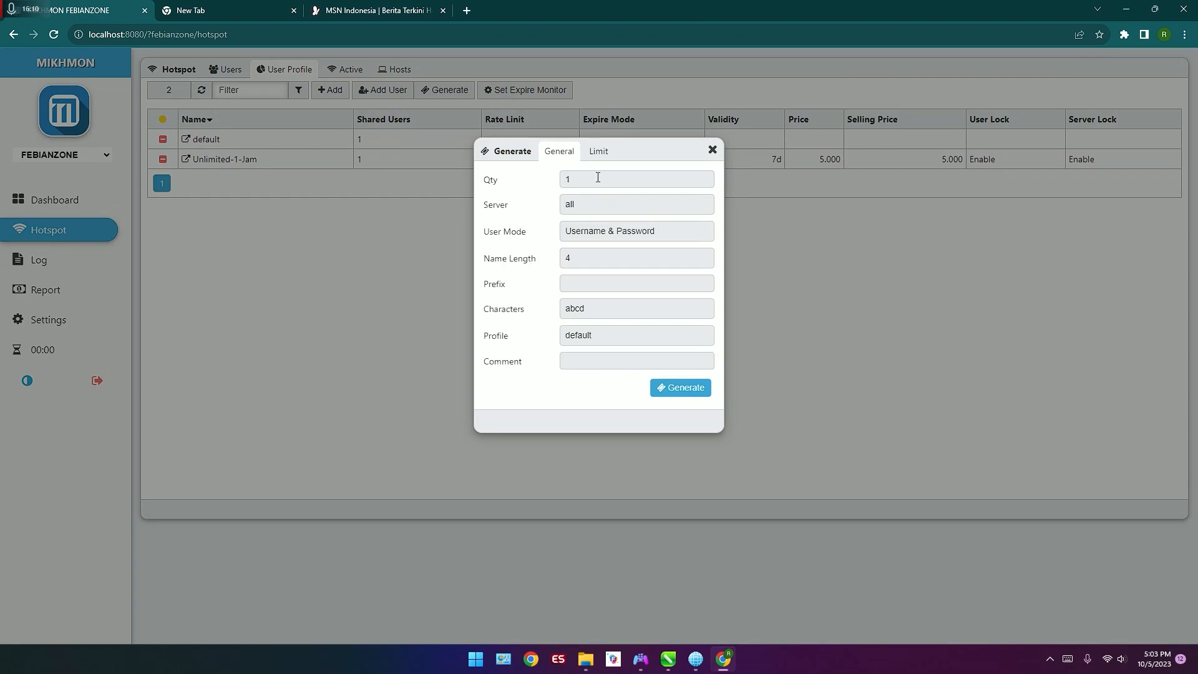
click(491, 180)
text(20)
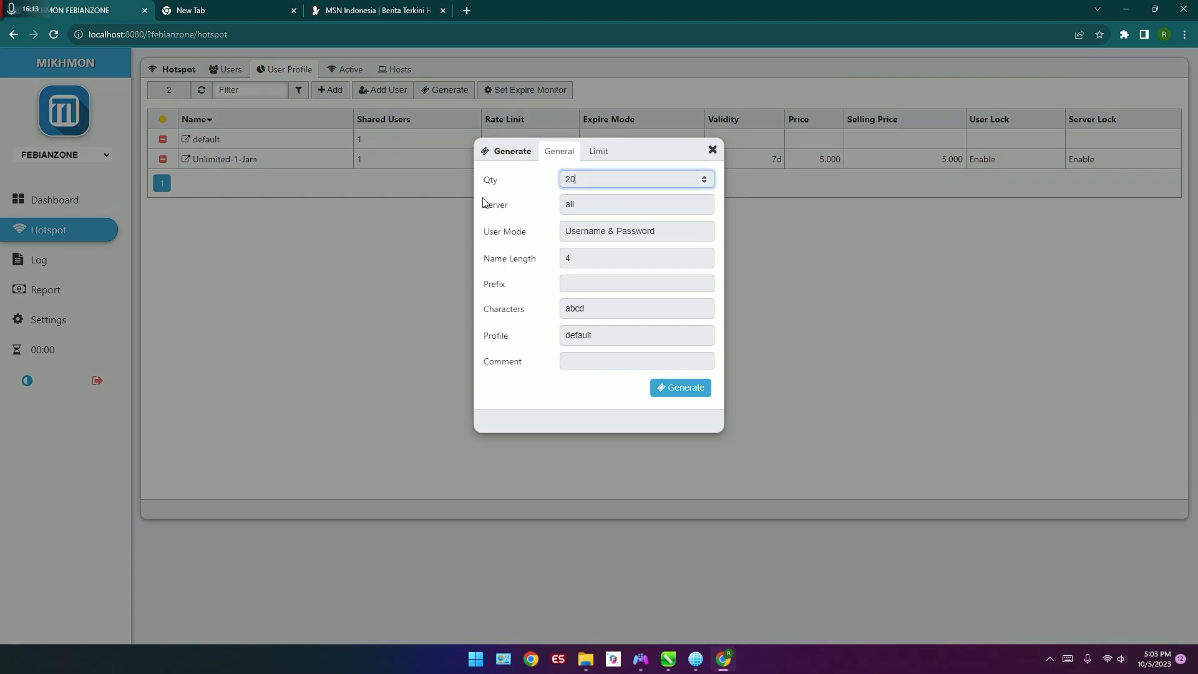
click(673, 206)
click(663, 232)
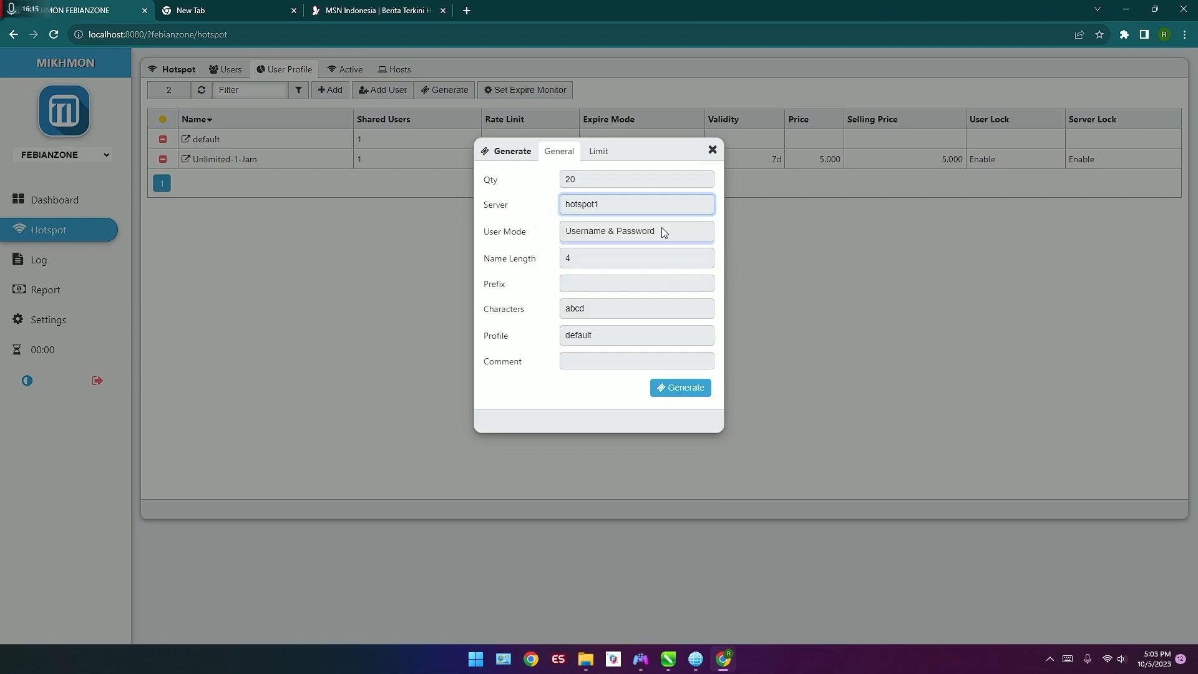
click(679, 232)
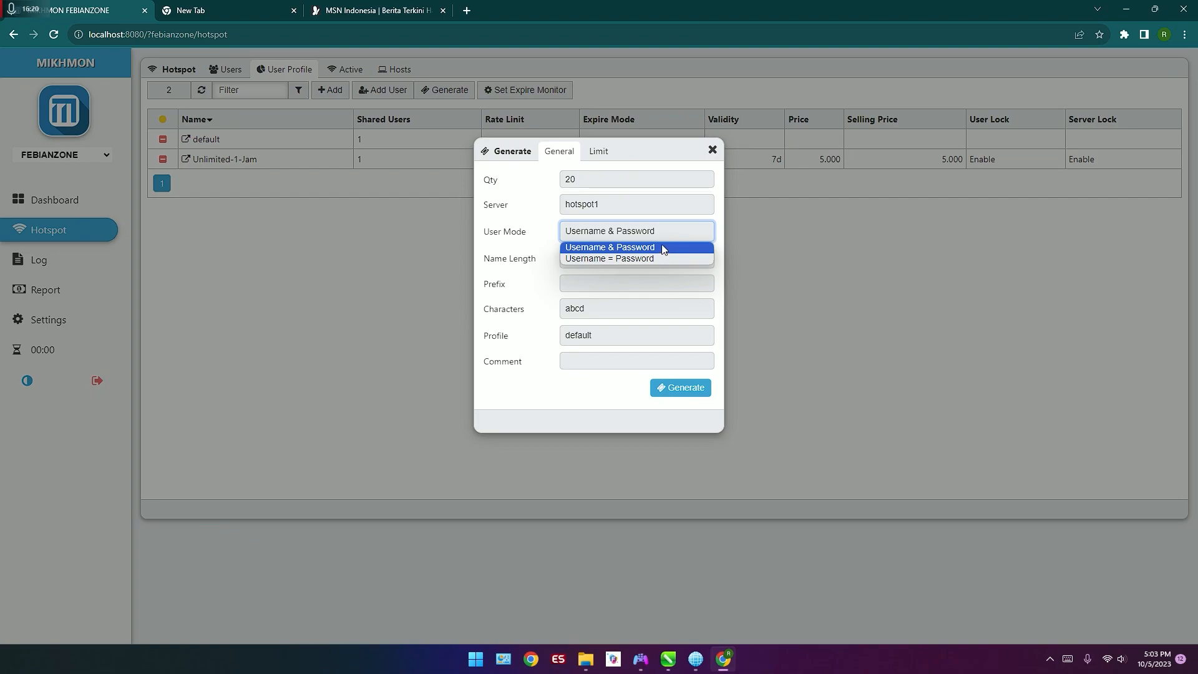
click(633, 259)
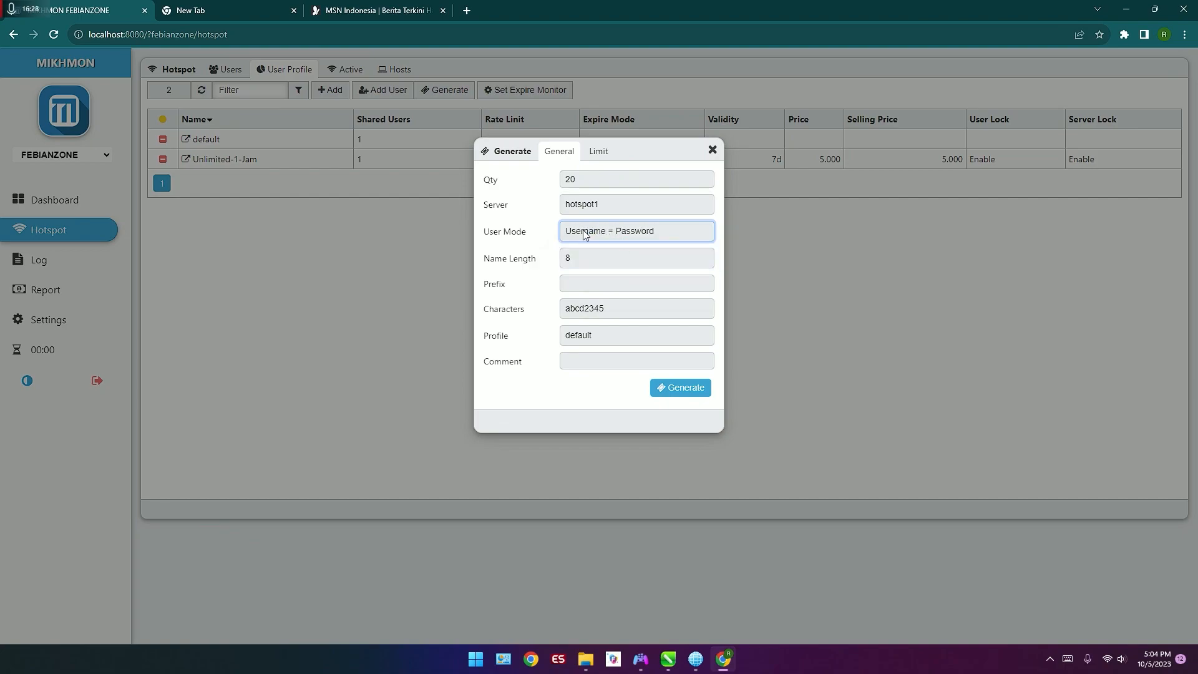
Step: Keep the voucher name length at 8 with no prefix and assign the Unlimited-1-Jam profile
click(623, 254)
click(623, 255)
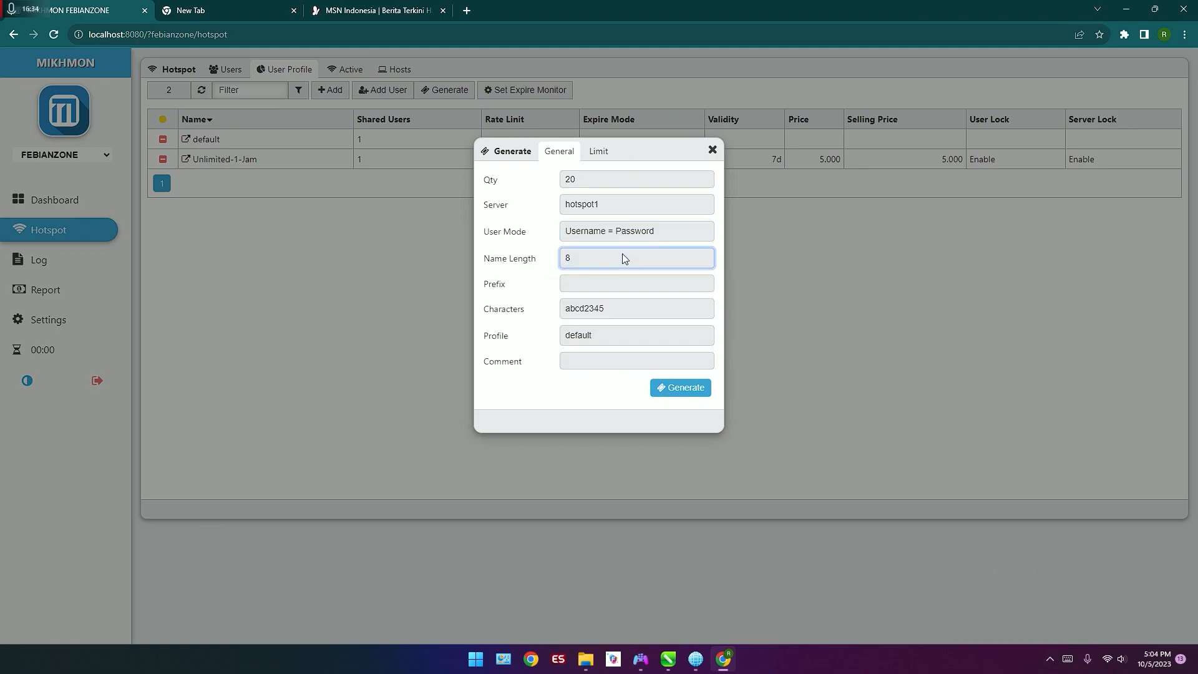
click(621, 286)
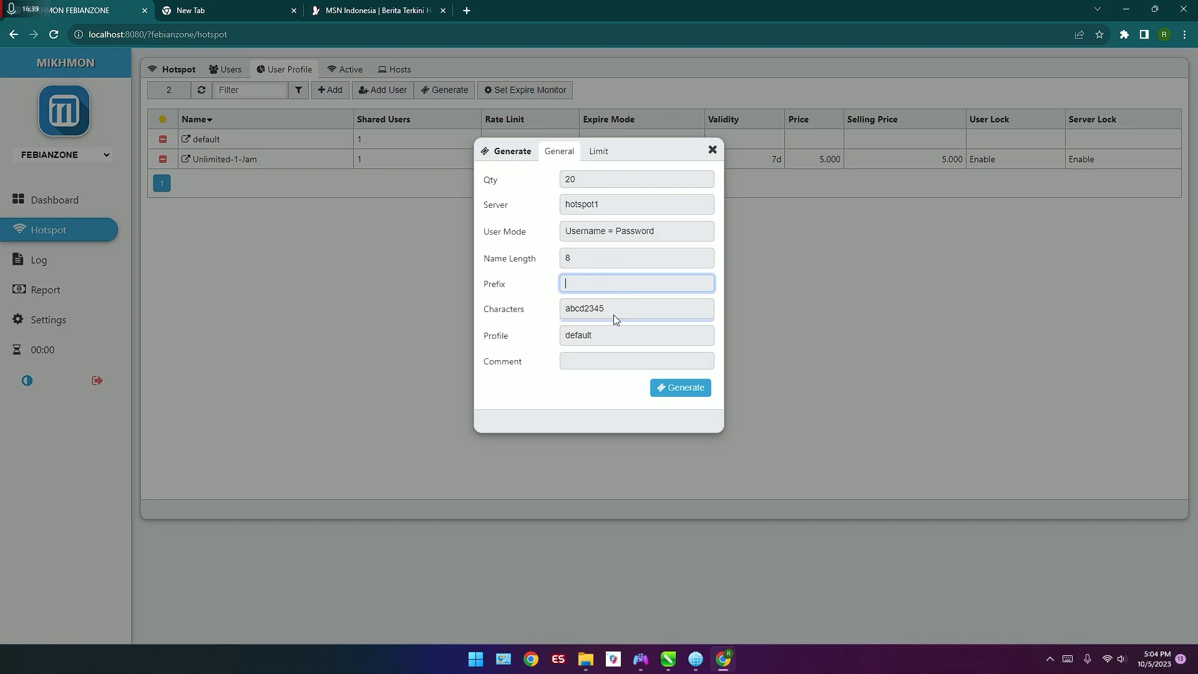
click(610, 338)
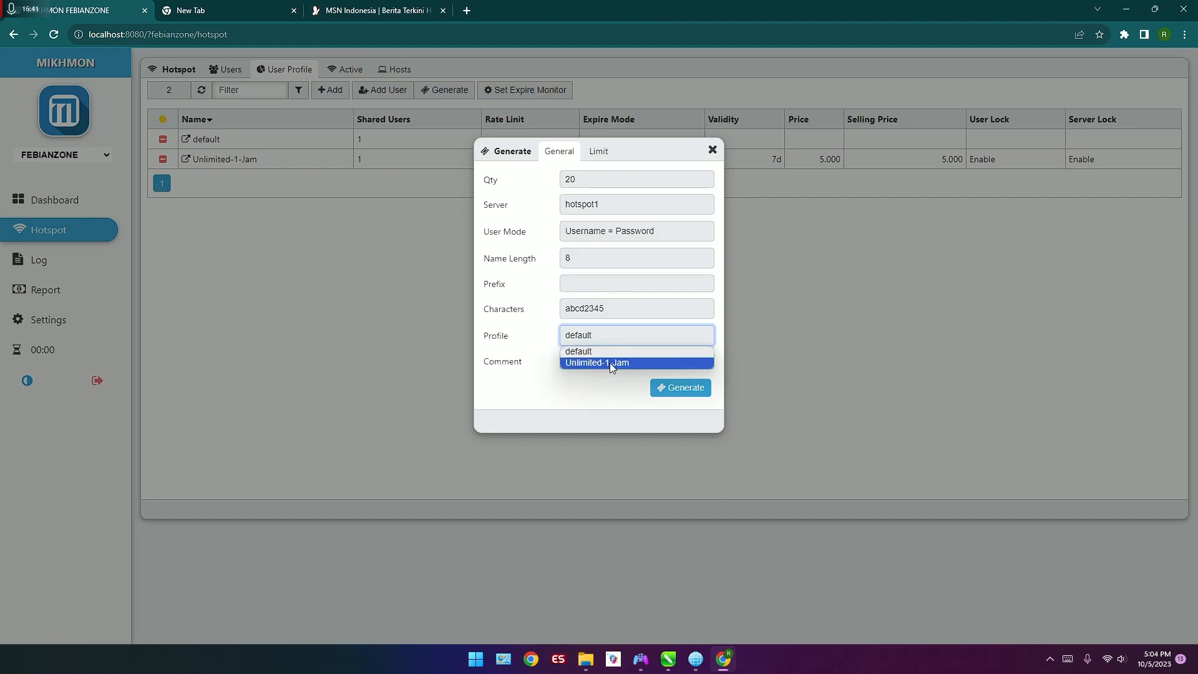
click(610, 364)
click(626, 391)
Step: Check the time limit format hint, set the time limit to 1h with no data limit, and generate the vouchers
click(609, 162)
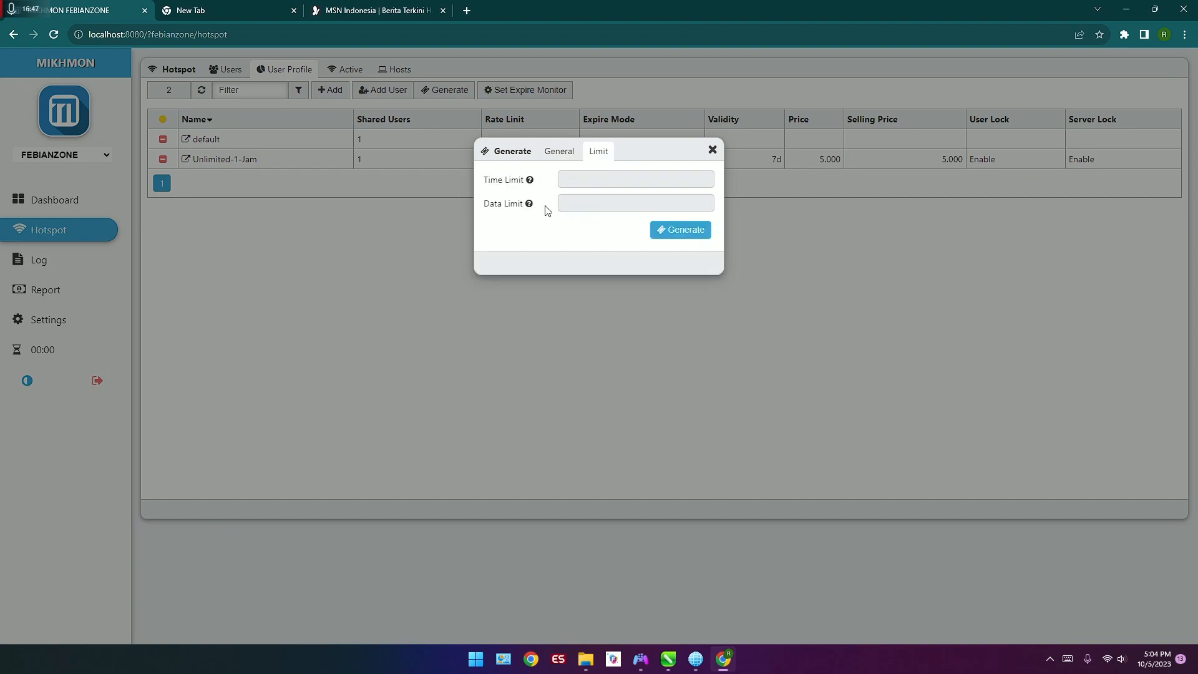
mouse_move(534, 185)
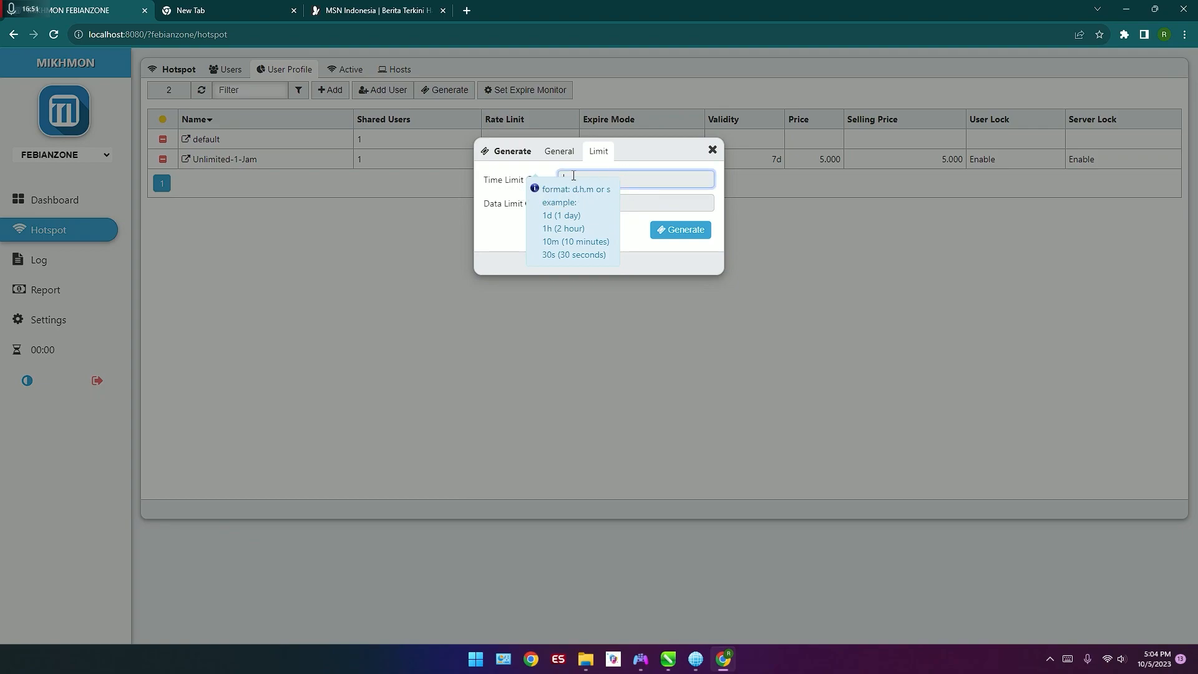
click(565, 176)
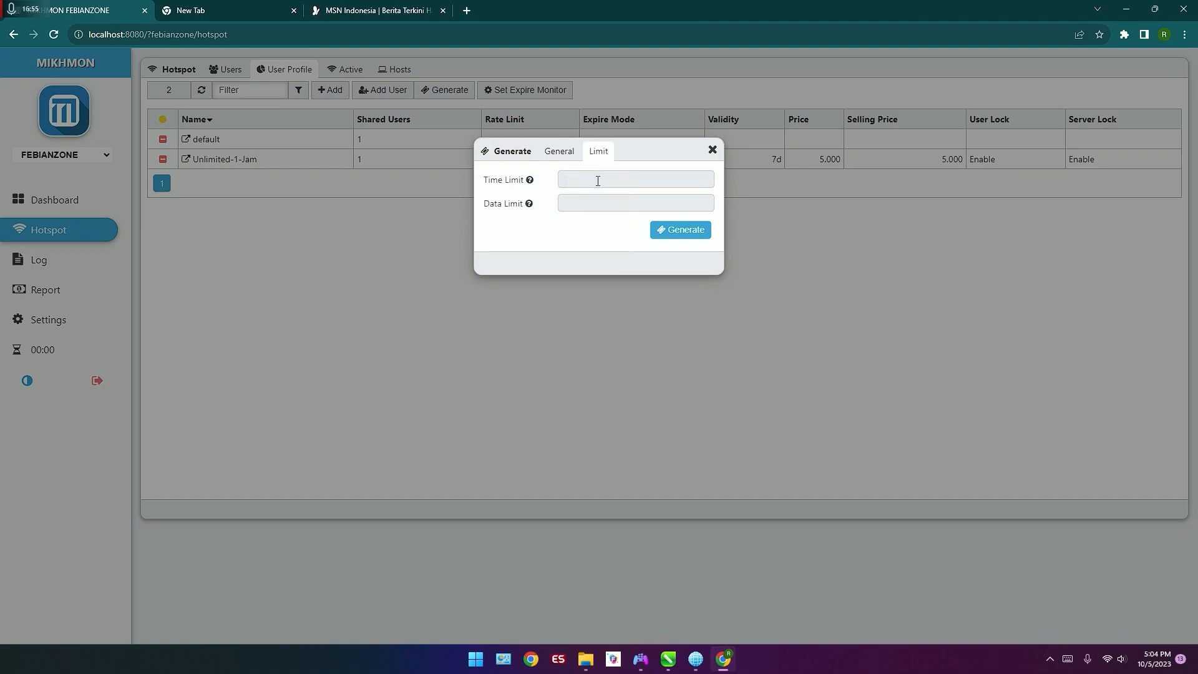
click(530, 183)
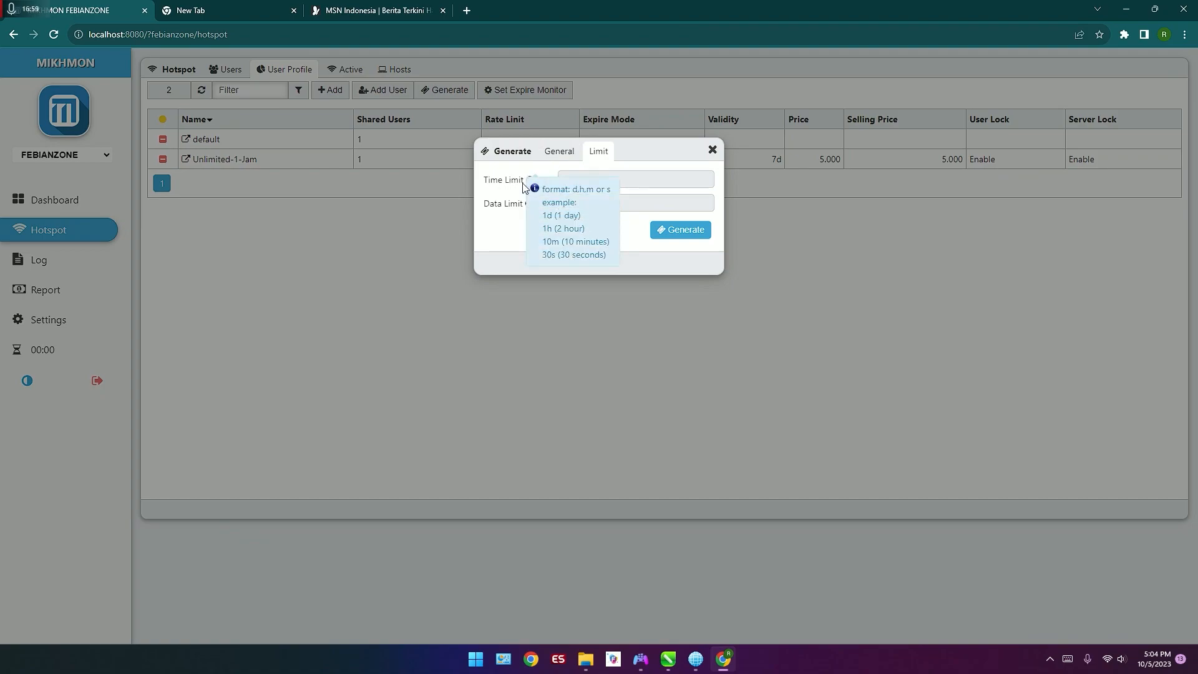
click(663, 182)
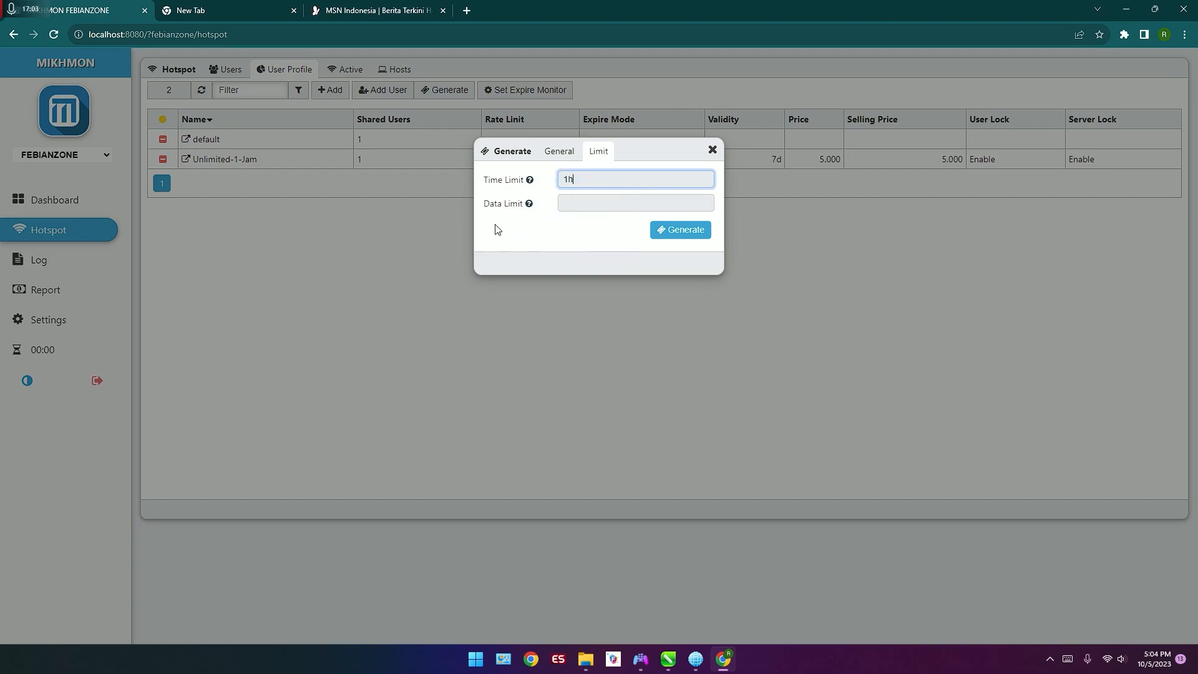
click(574, 204)
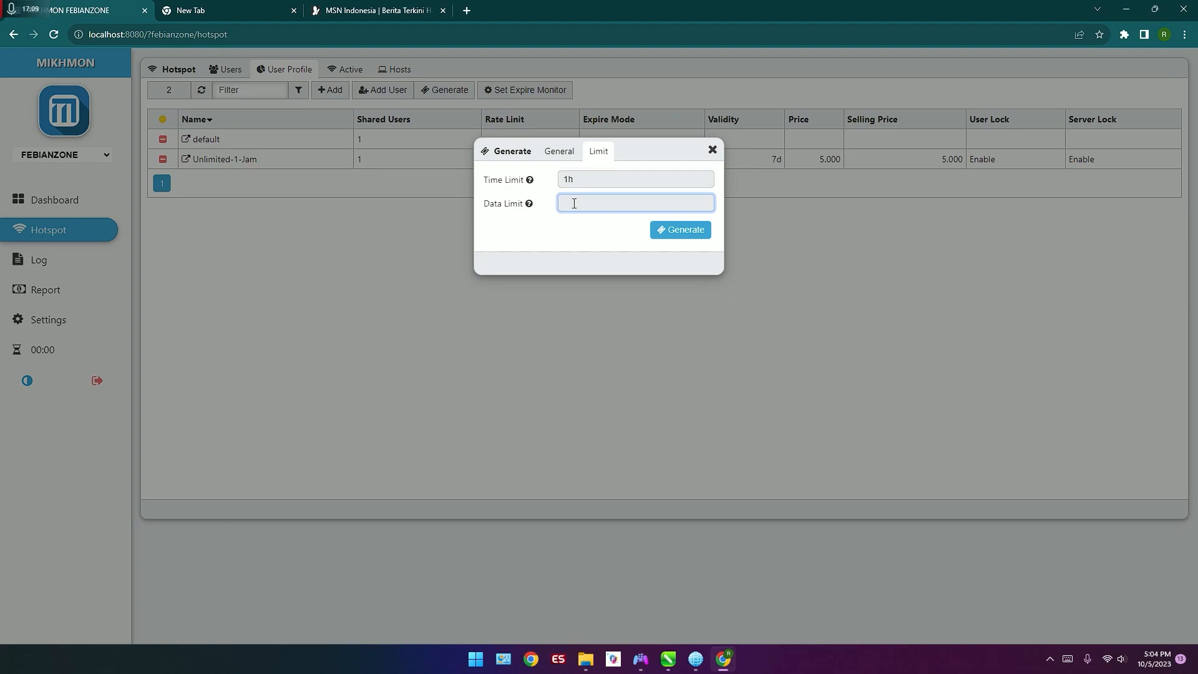
click(675, 232)
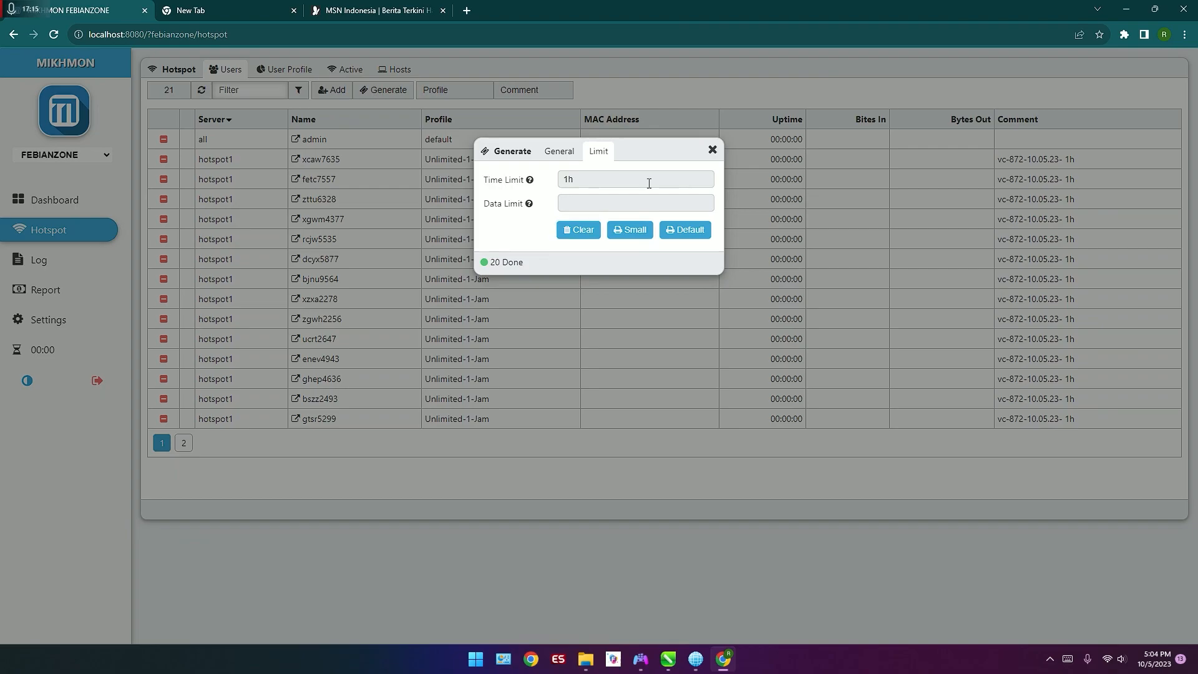
Step: Open the small-format print preview of the generated vouchers, inspect the layout, and cancel printing
click(642, 225)
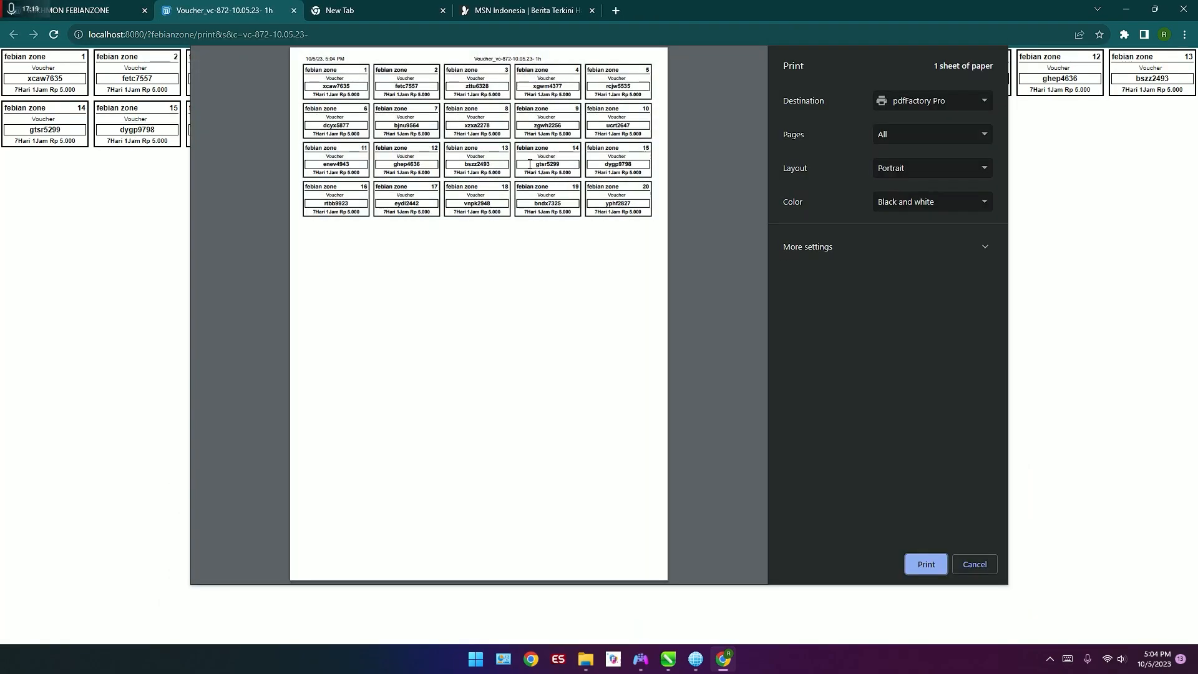
scroll(329, 142, up, 2)
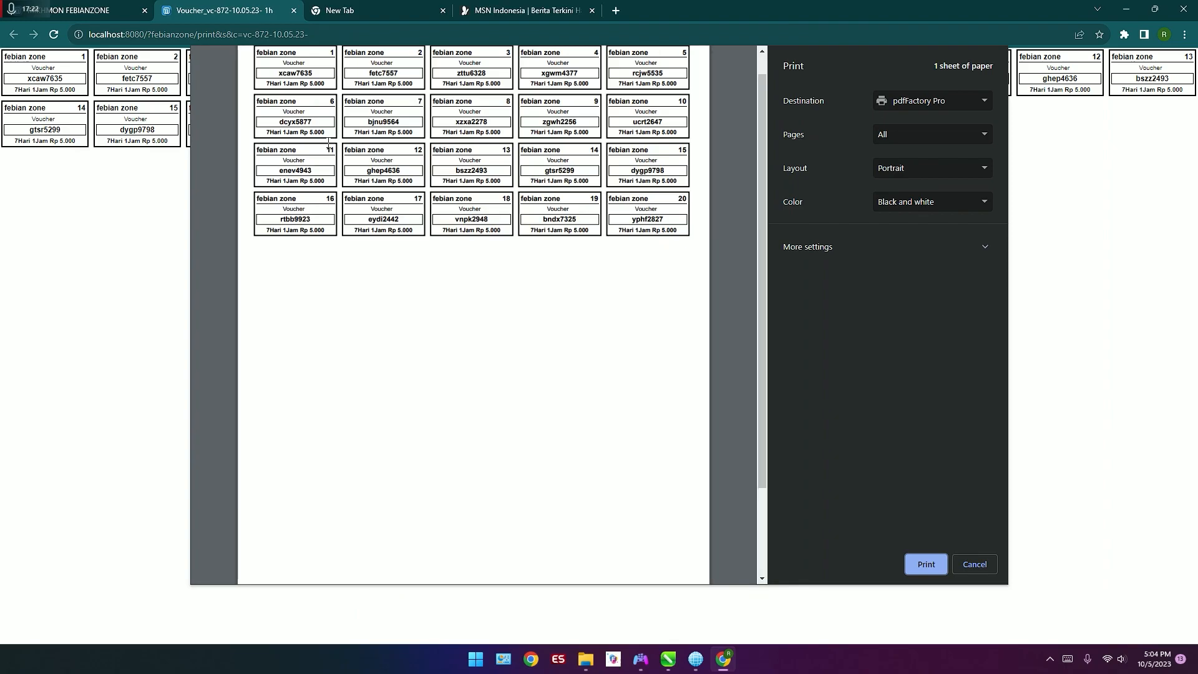
scroll(328, 142, down, 3)
scroll(329, 142, up, 1)
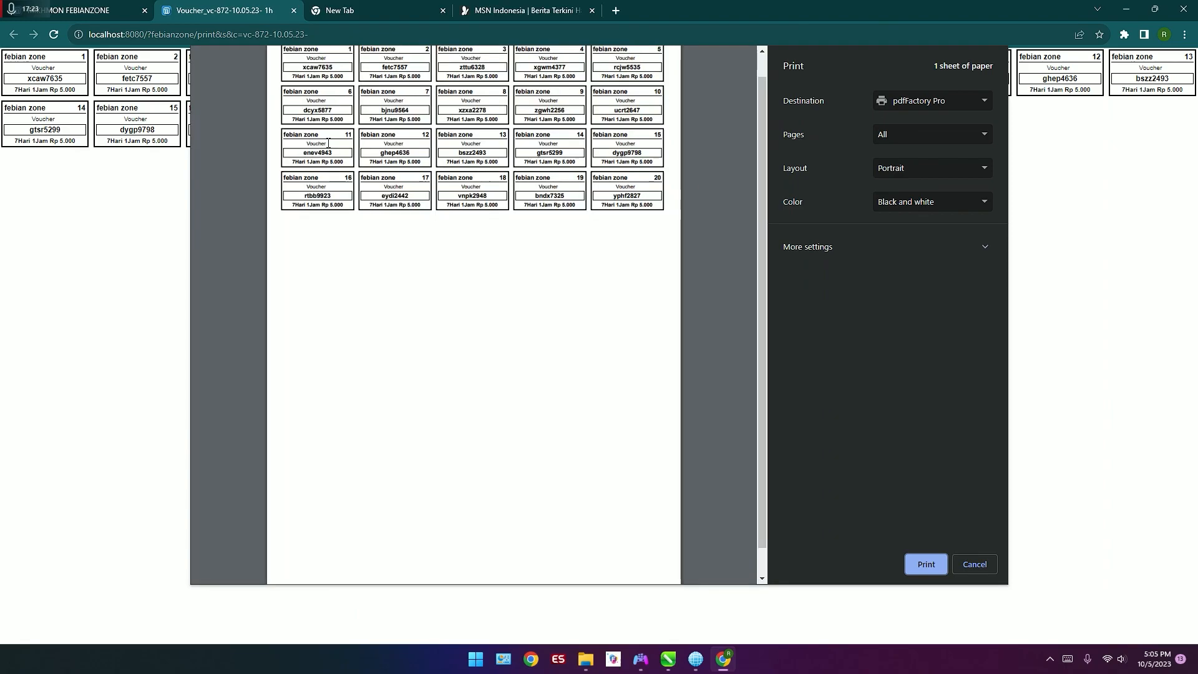
scroll(329, 142, up, 1)
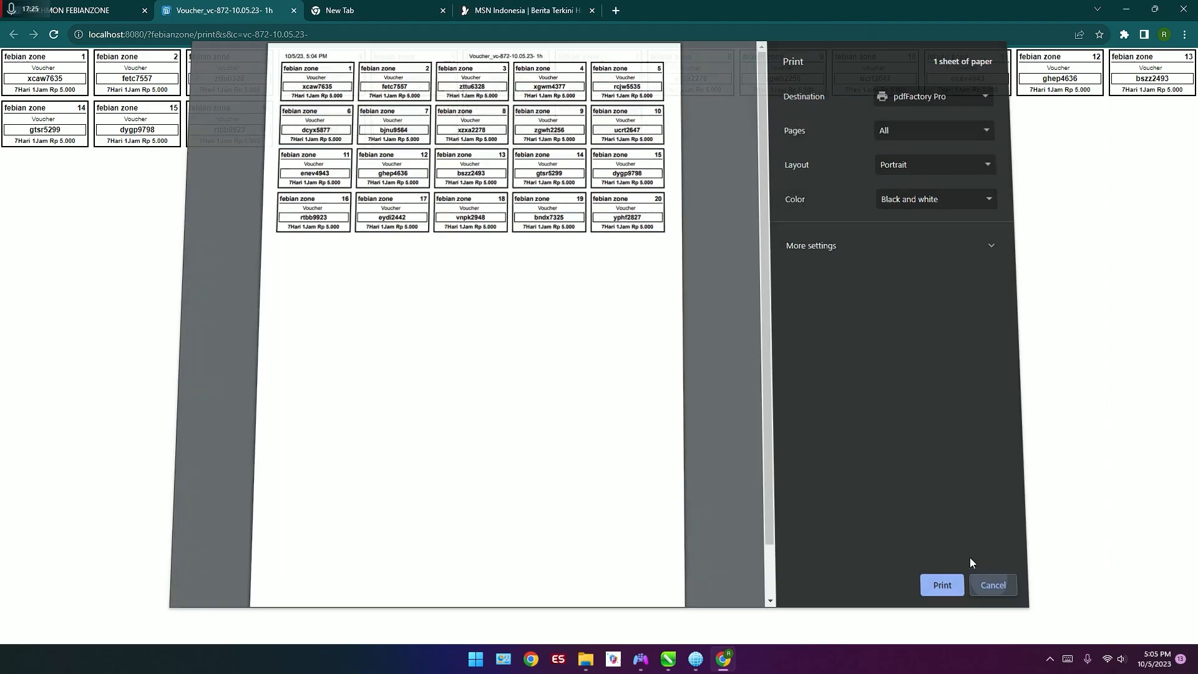
click(973, 563)
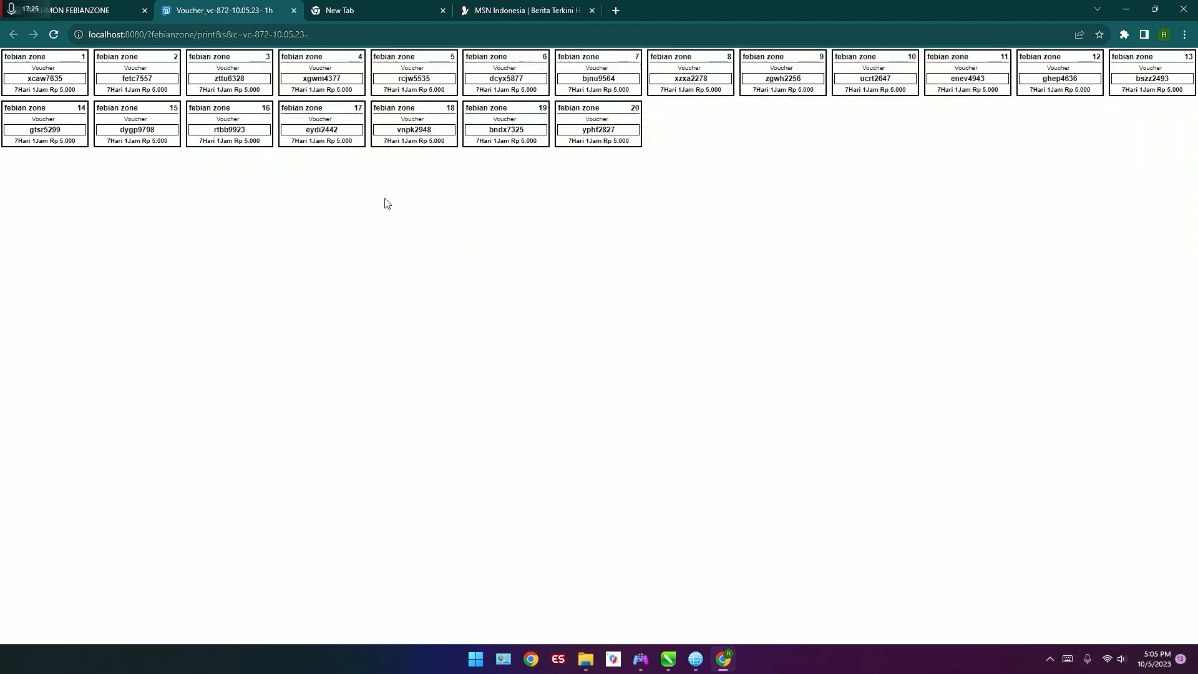
Step: Close the voucher generation dialog in MIKHMON and open the template editor to look through the default row template's code
click(100, 8)
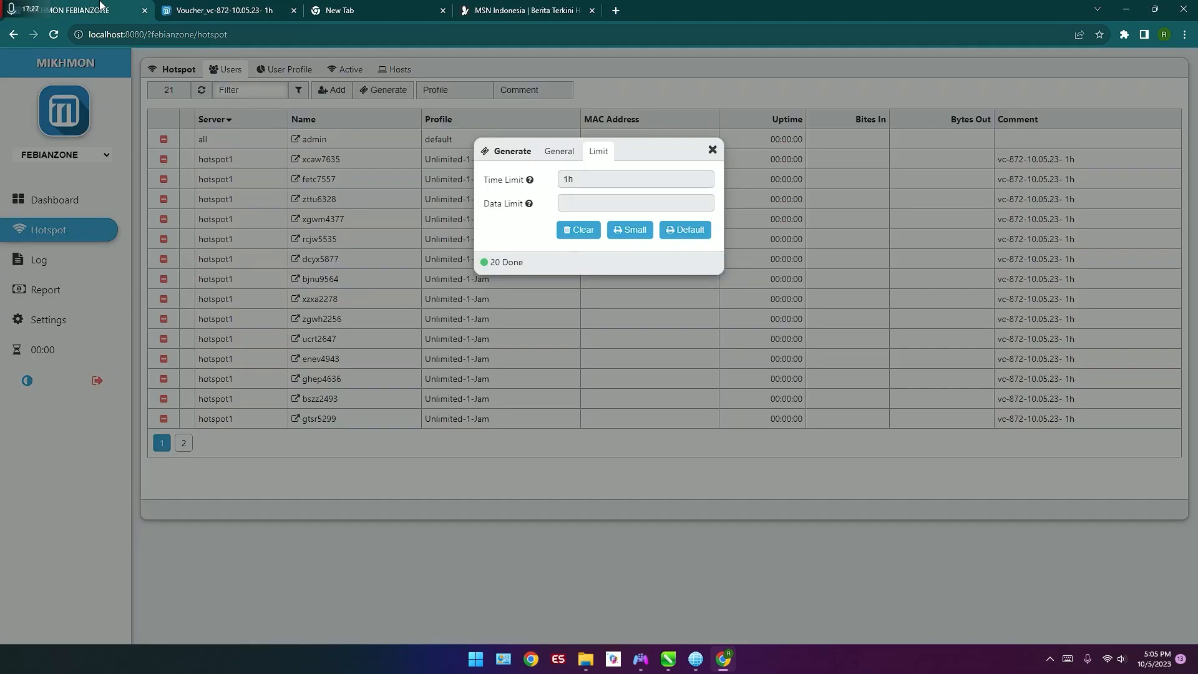
click(712, 150)
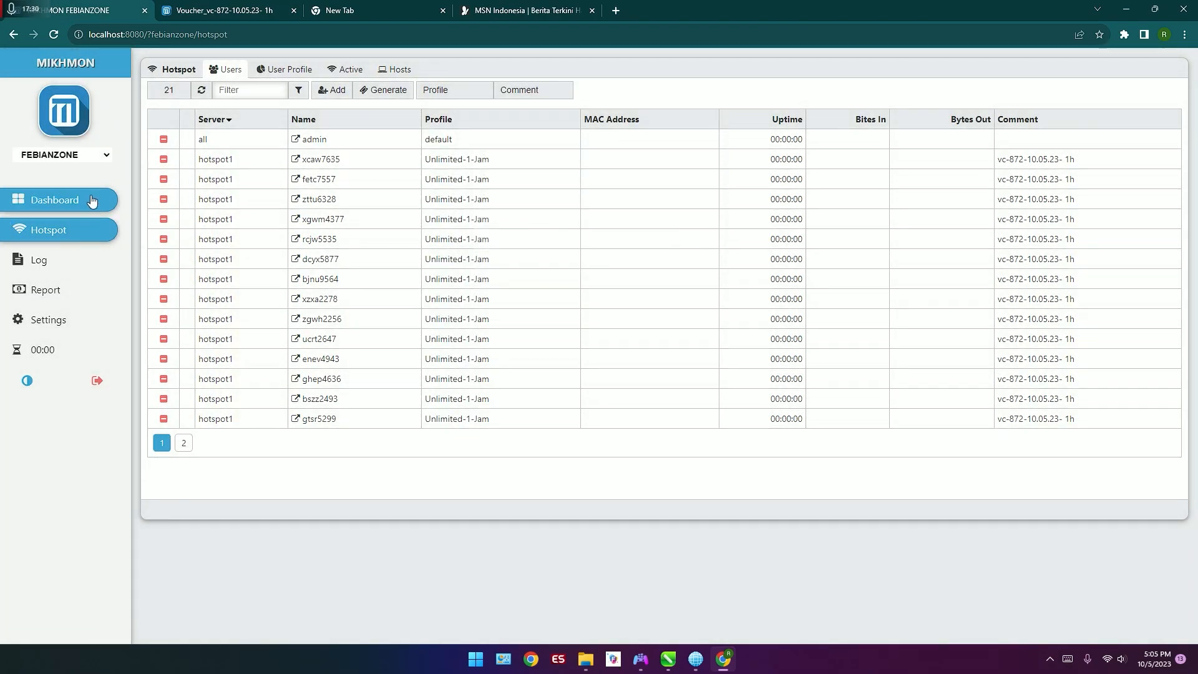
click(91, 200)
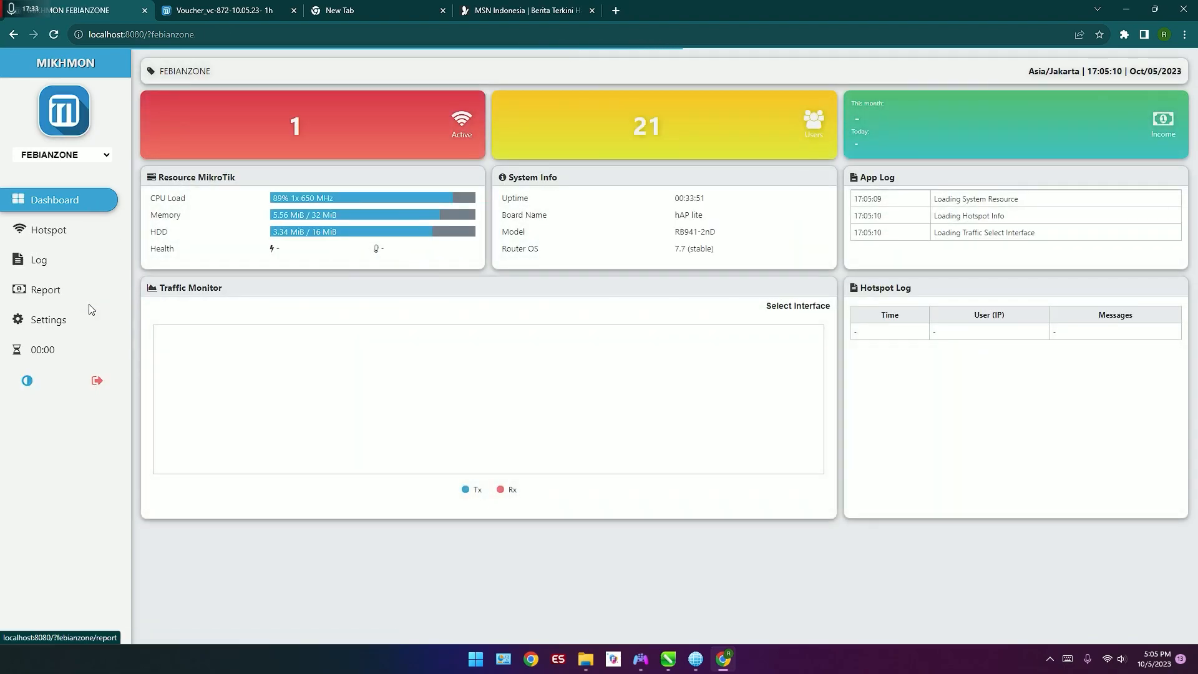
click(78, 321)
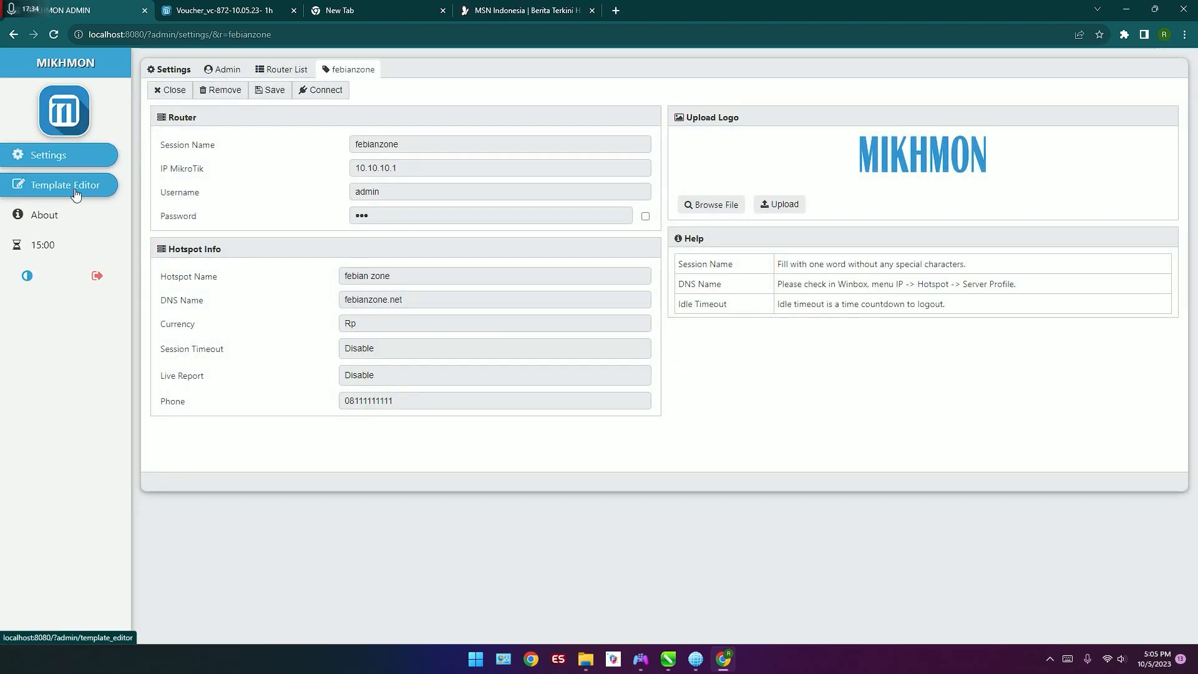
click(76, 195)
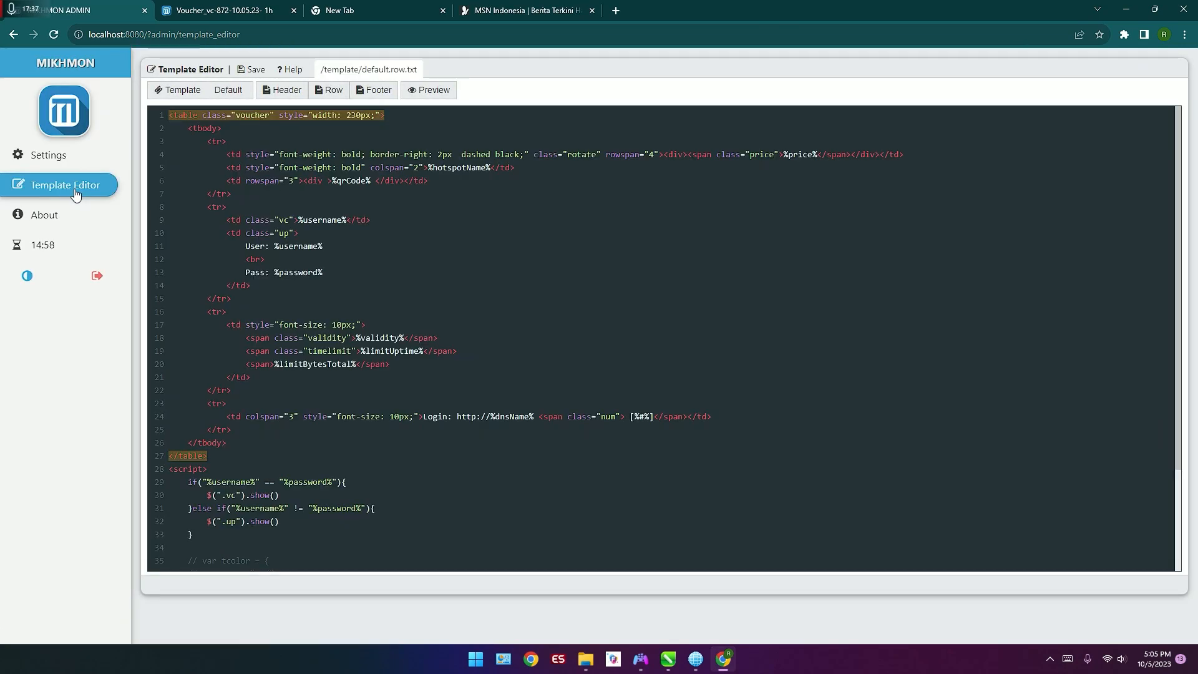
scroll(475, 331, down, 2)
scroll(441, 324, up, 2)
scroll(400, 349, down, 2)
scroll(380, 325, up, 2)
click(425, 244)
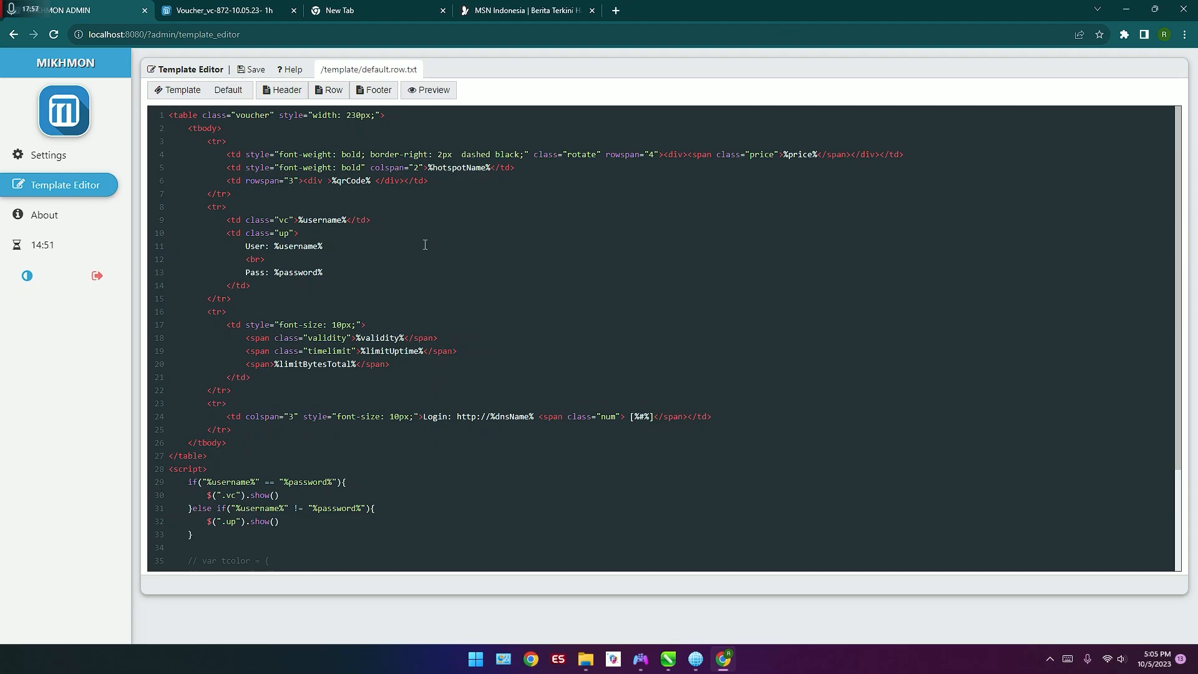
Step: Turn on the computer's Wi-Fi and connect to the open FebianZone Wifi network with automatic connection enabled
click(221, 5)
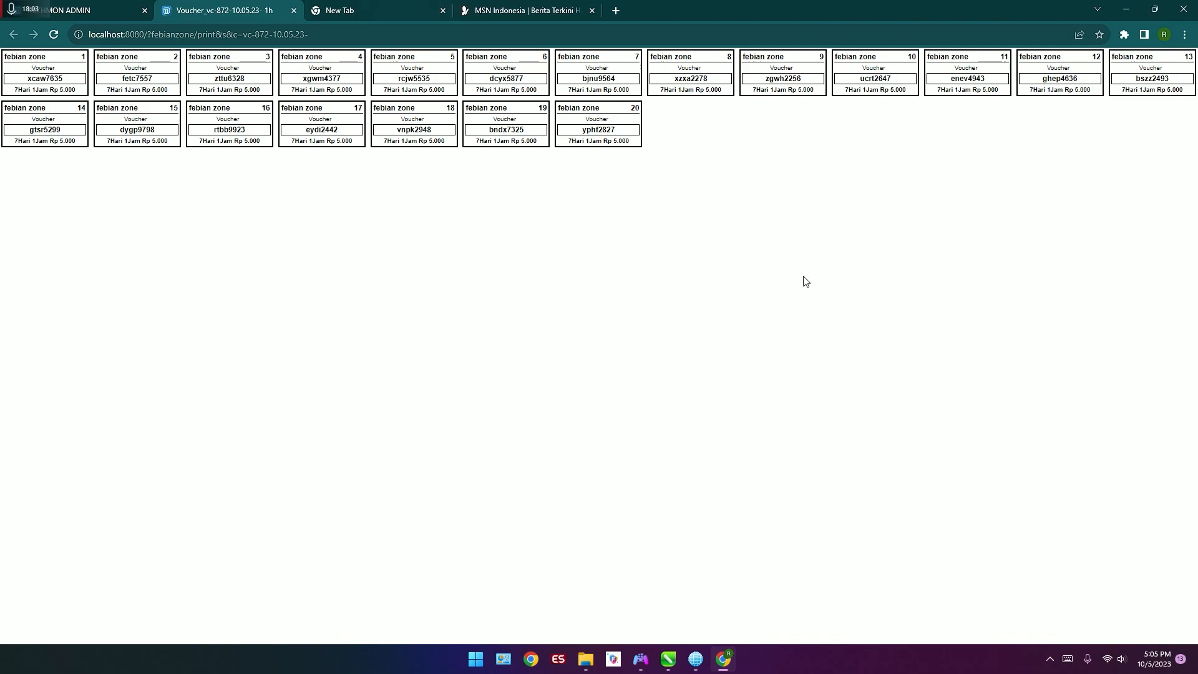
click(1111, 659)
click(998, 403)
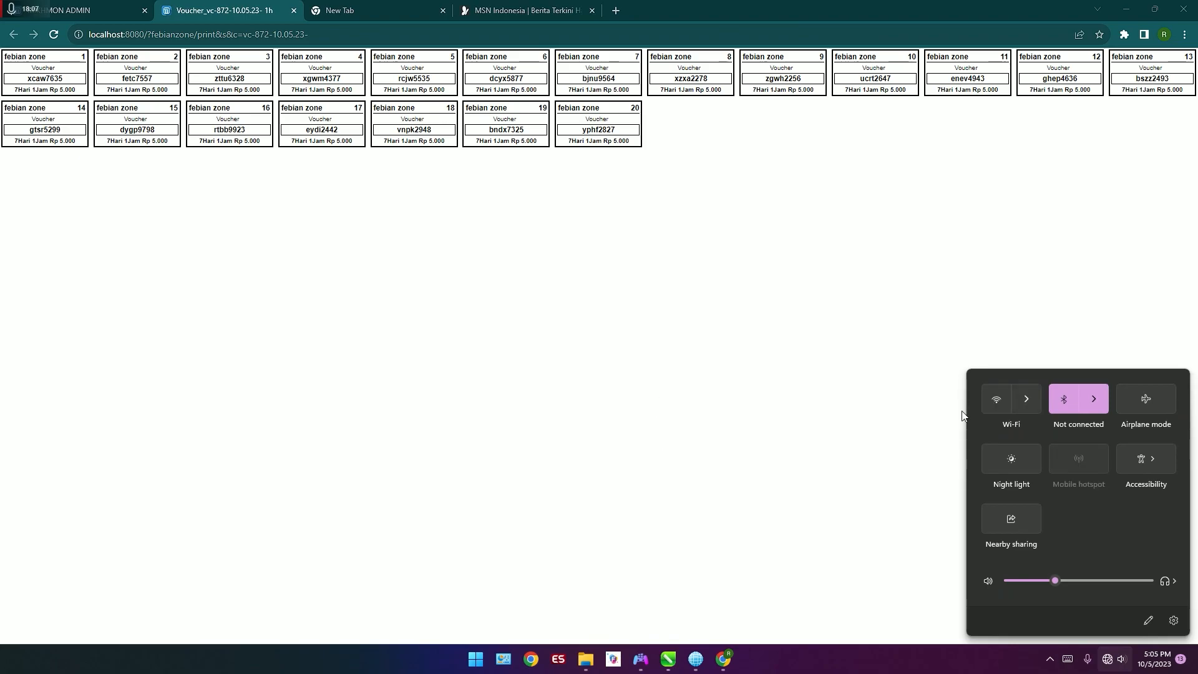
click(993, 412)
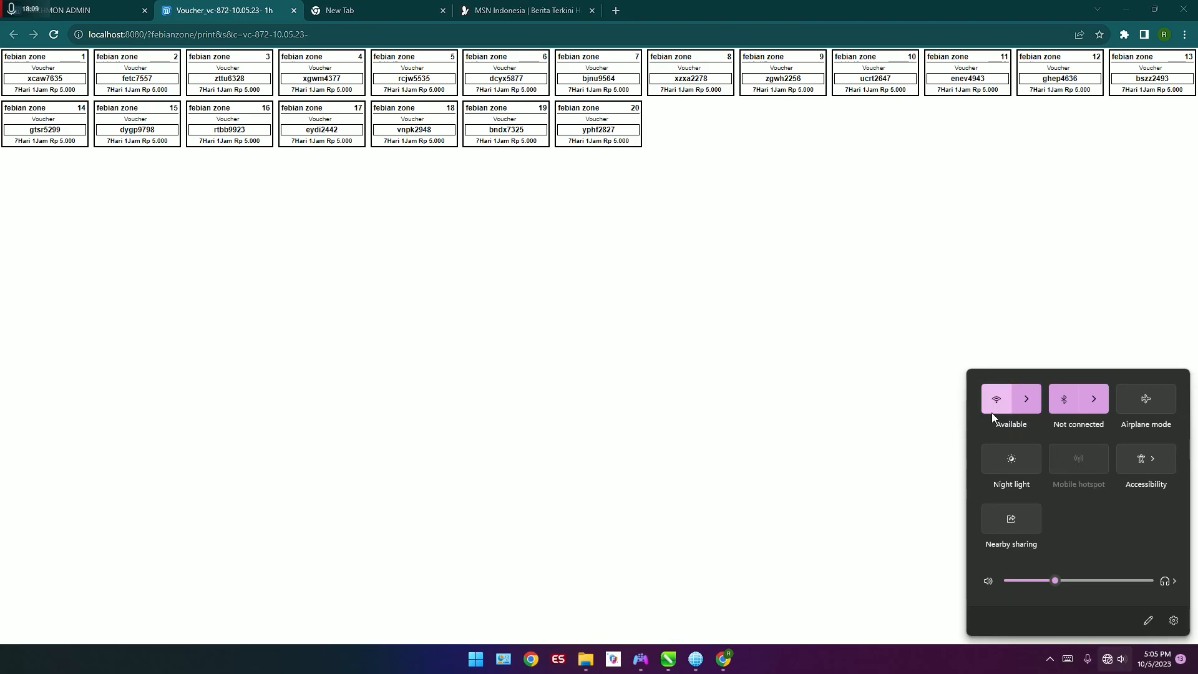
click(1030, 407)
click(1033, 414)
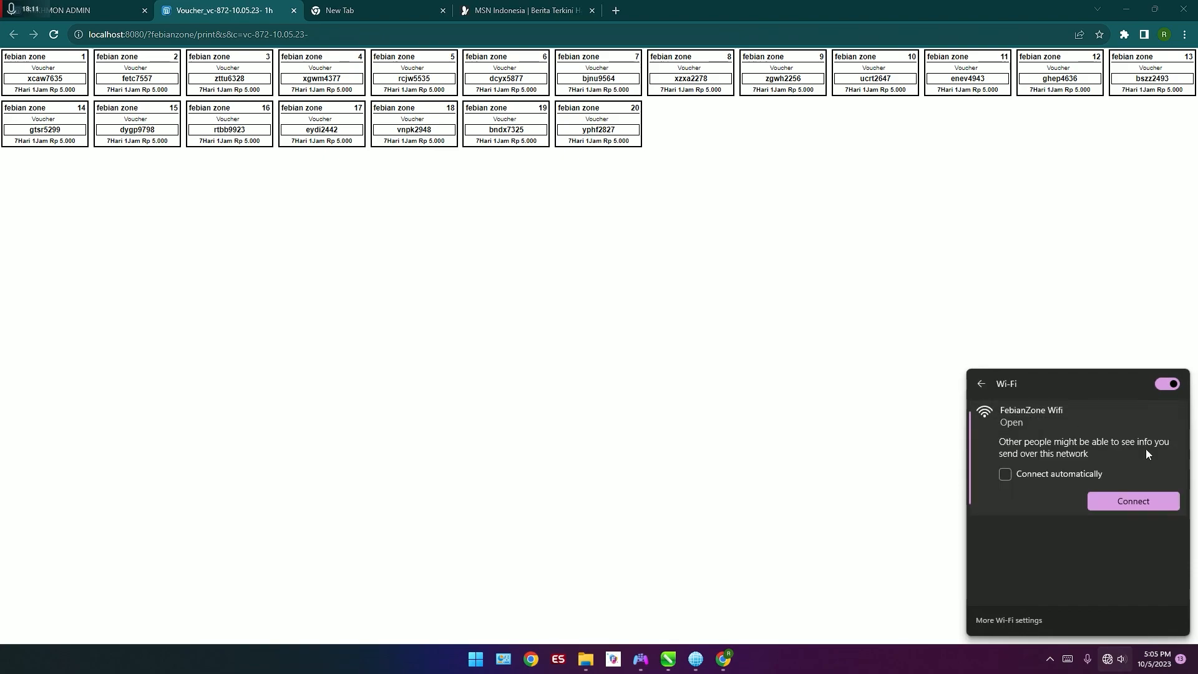
click(1076, 477)
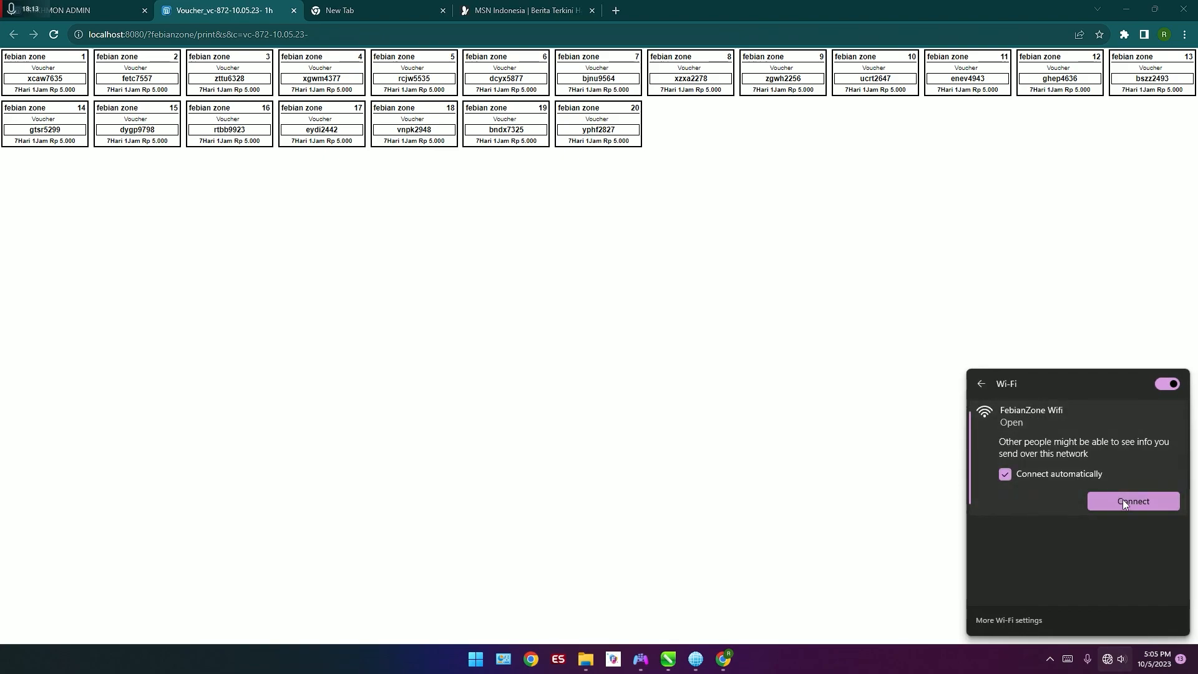
click(1133, 501)
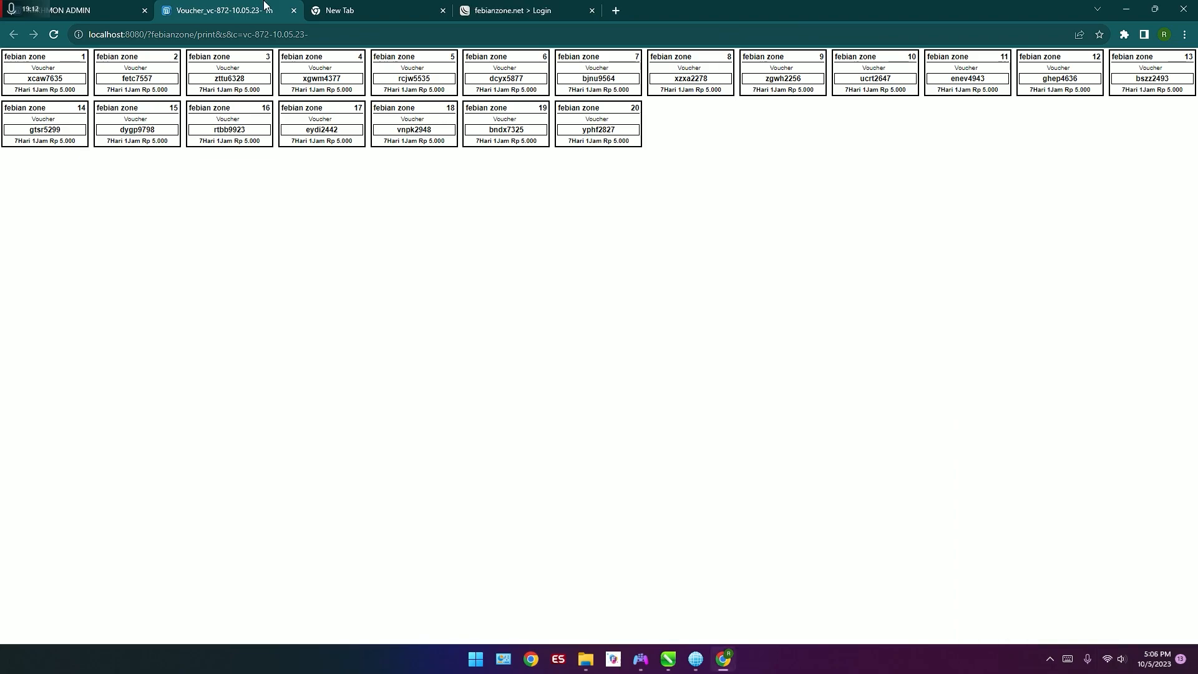
Step: Copy the code of voucher 1 from the voucher sheet and log in with it in voucher mode on the hotspot login page
click(490, 9)
click(273, 9)
drag(25, 80, 57, 79)
right_click(57, 80)
click(127, 92)
click(581, 10)
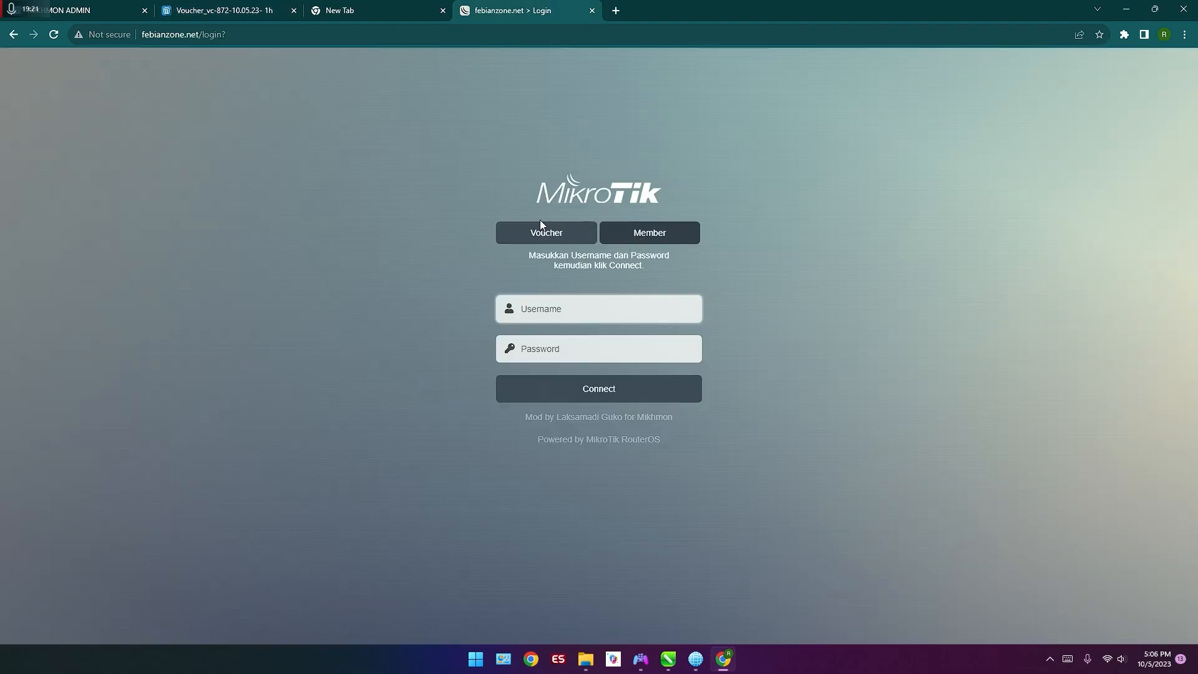
click(547, 234)
key(ctrl+v)
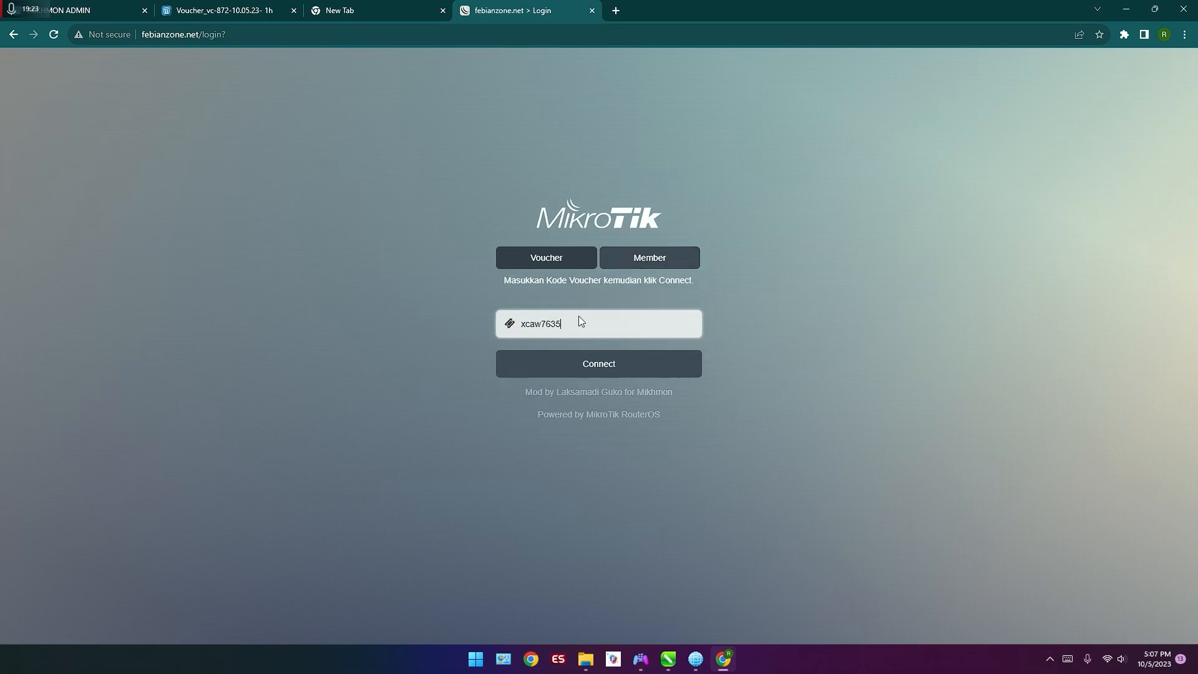
click(585, 369)
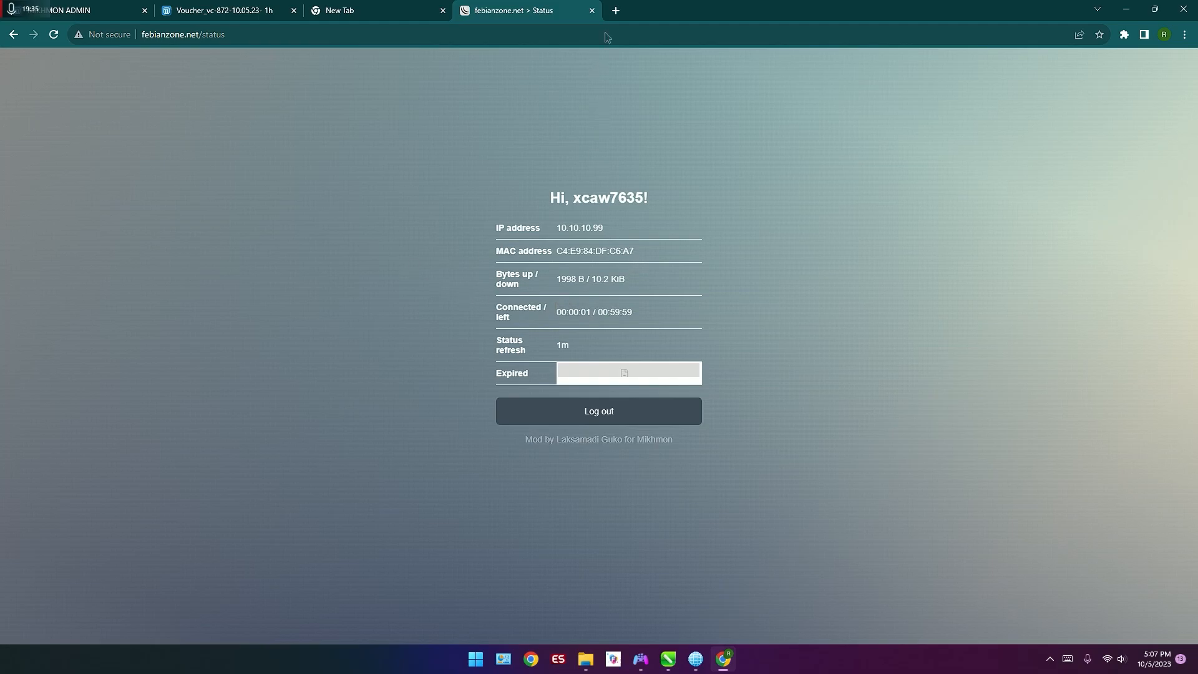
Step: Run an internet speed test at fast.com in a new browser tab
click(616, 10)
text(fast.com)
key(Return)
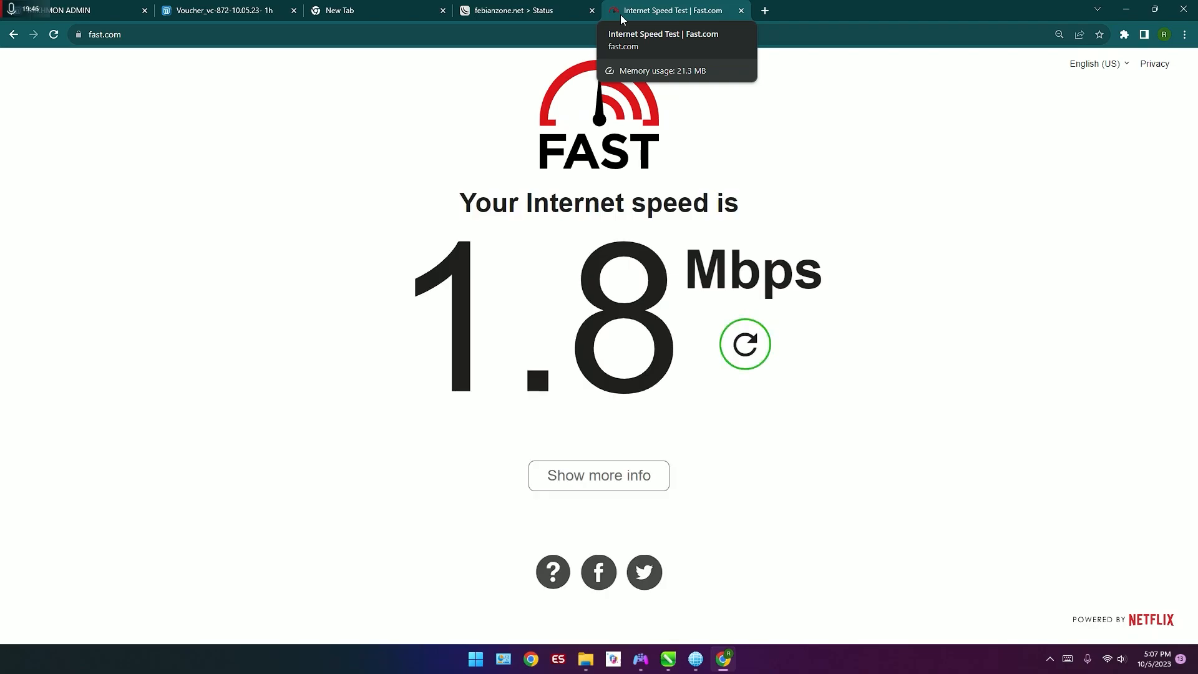
Step: Return to MIKHMON, connect to the febianzone router session, and show the hotspot's user profiles
click(258, 5)
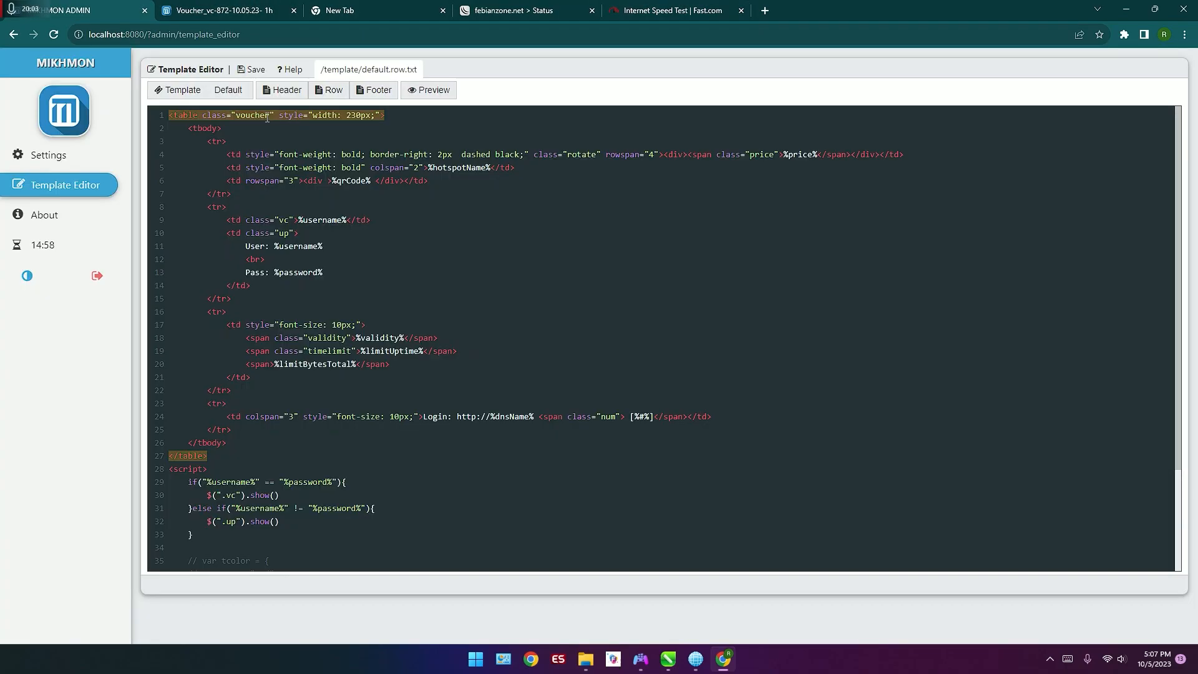
click(50, 156)
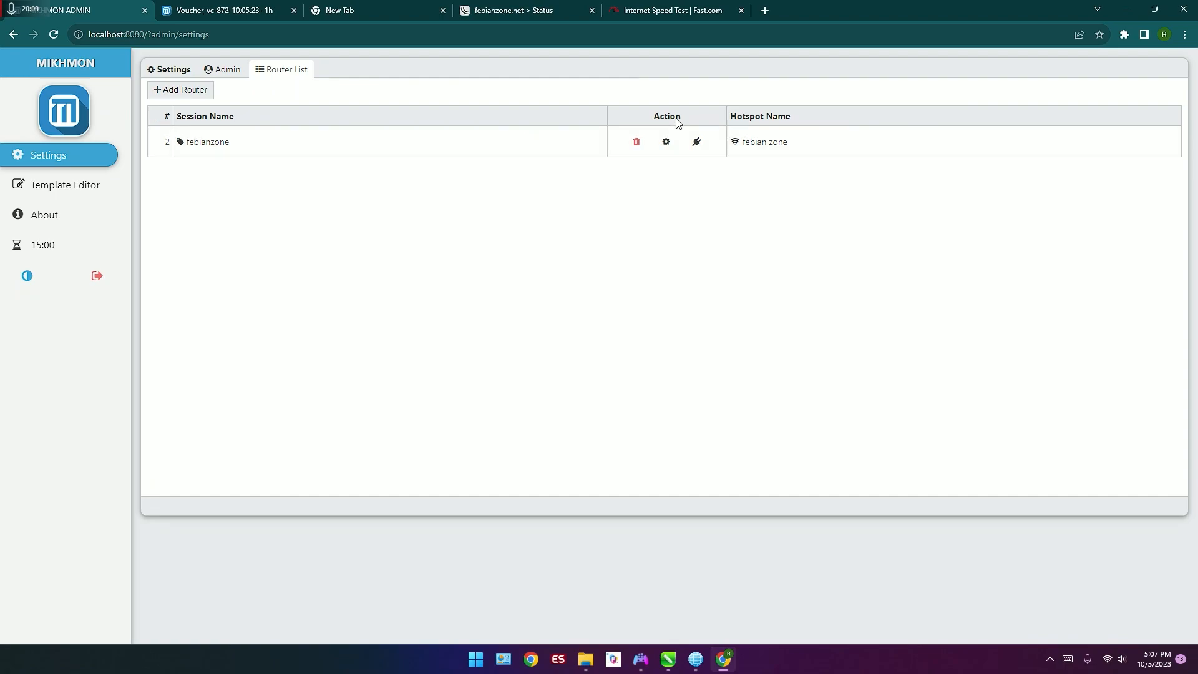
click(691, 143)
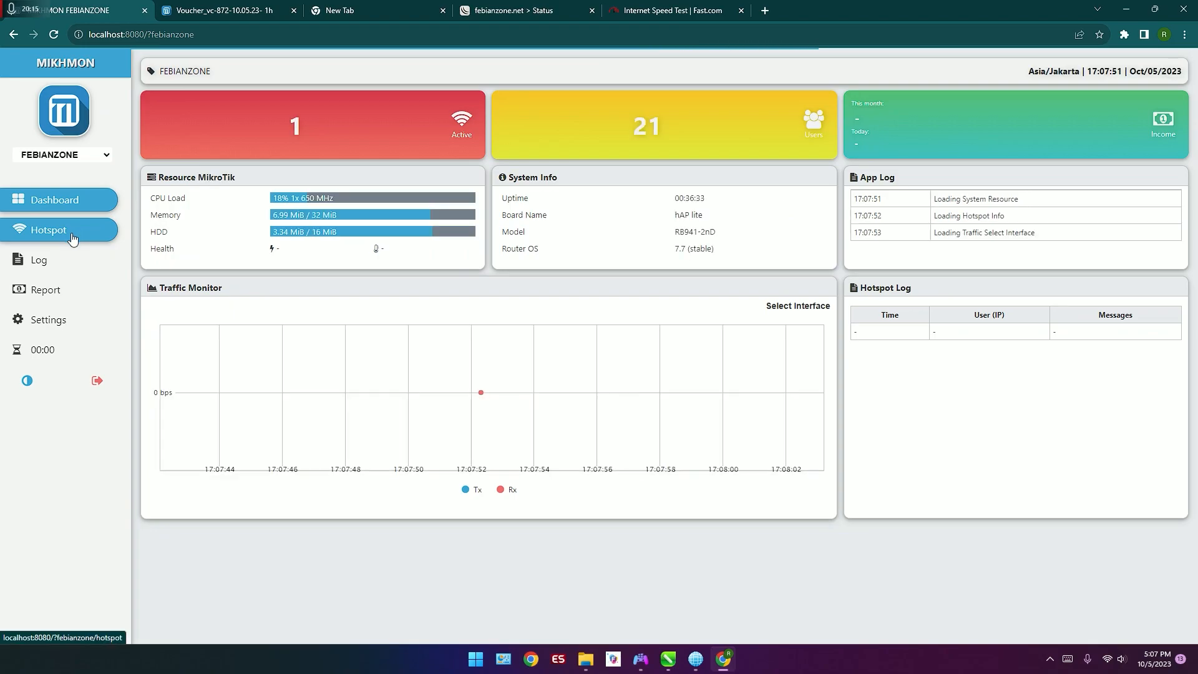
click(72, 236)
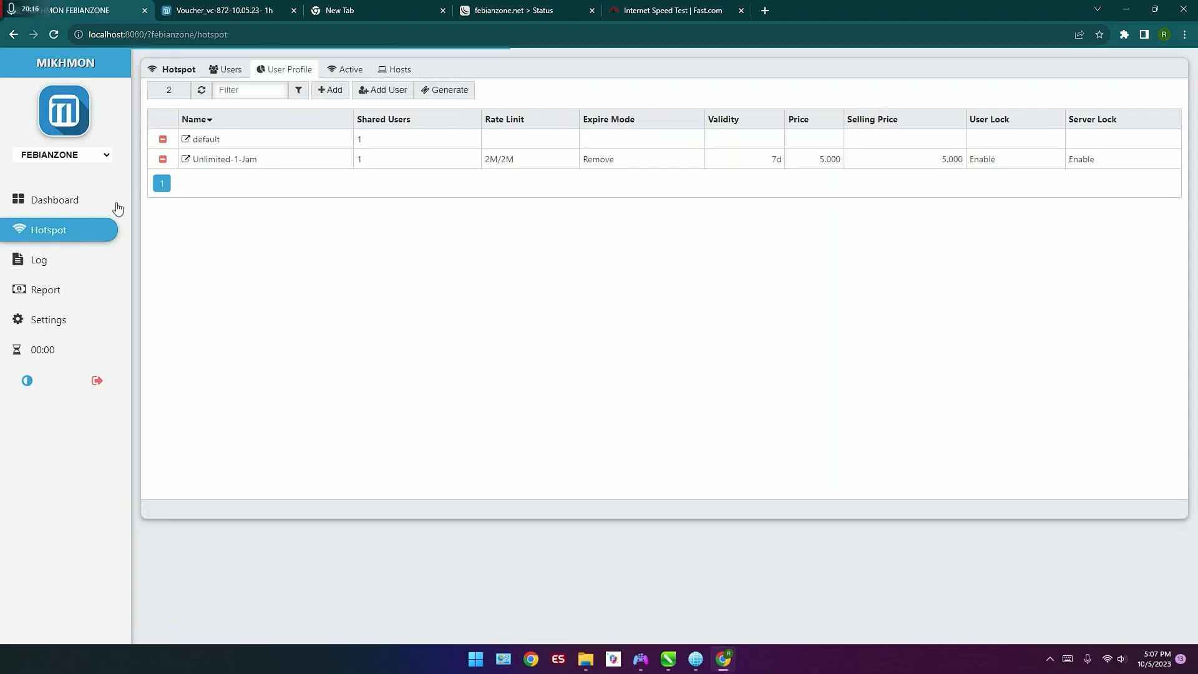
click(215, 70)
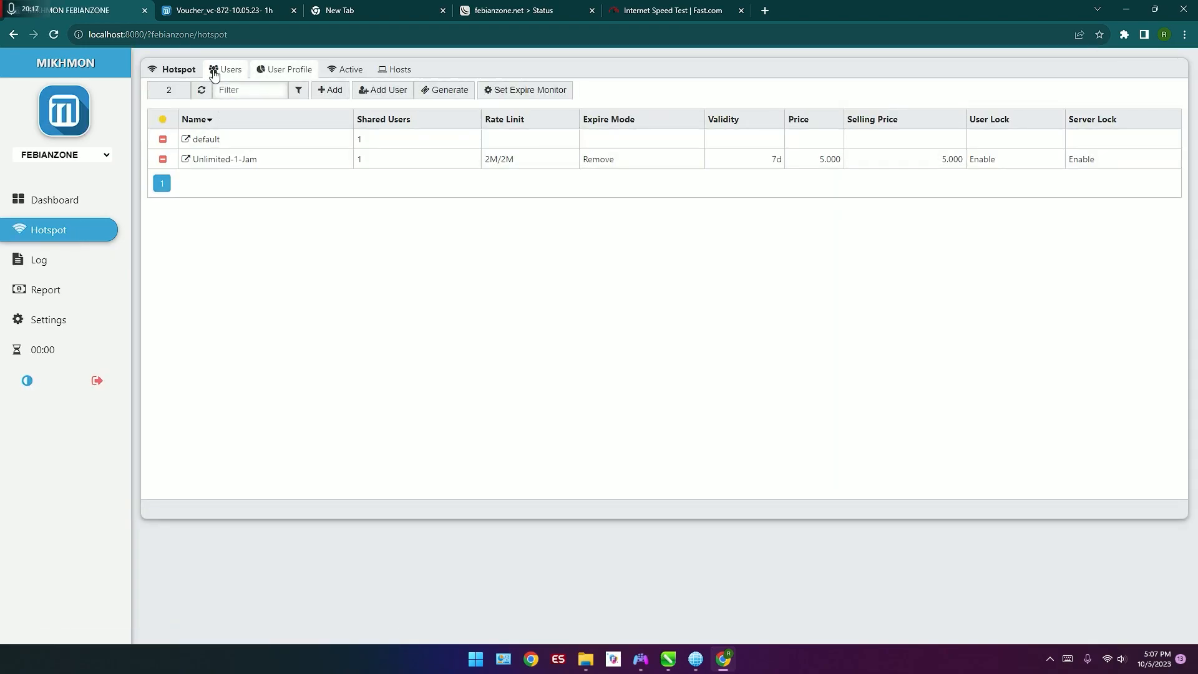
click(266, 72)
Step: Start a new user profile named 5 gb with address pool hs-pool-8, 3 shared users and no rate limit
click(333, 90)
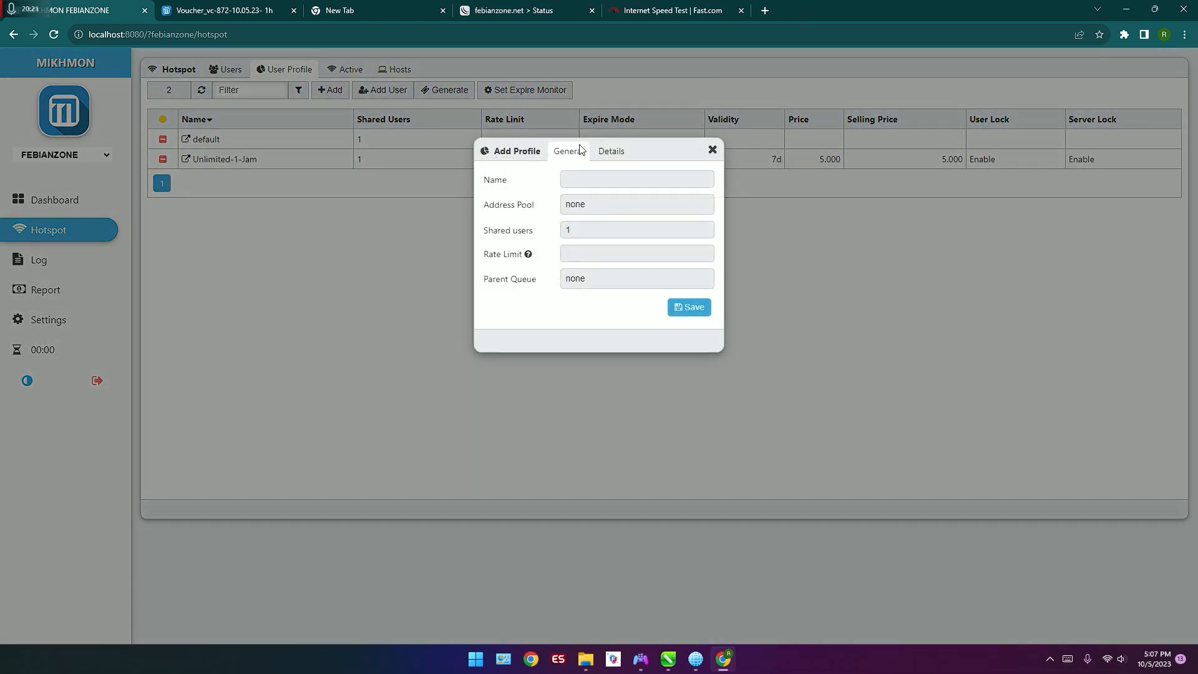
click(654, 181)
text(un)
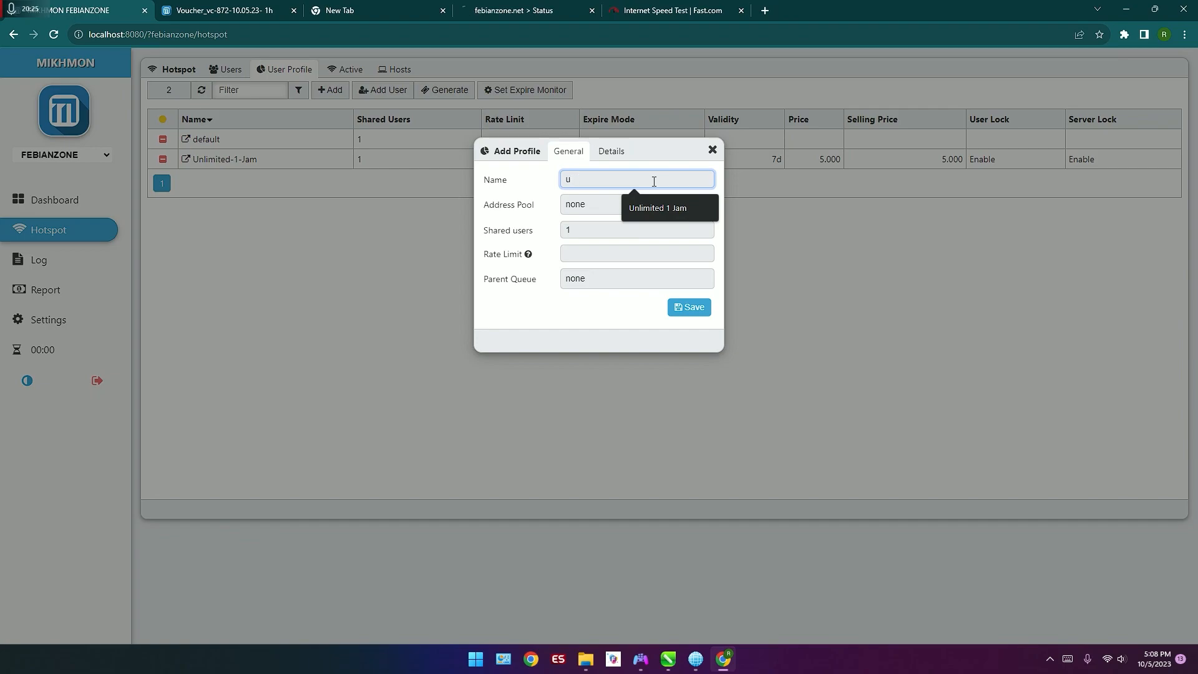
key(BackSpace)
key(BackSpace)
key(BackSpace)
text(5 gb)
click(640, 199)
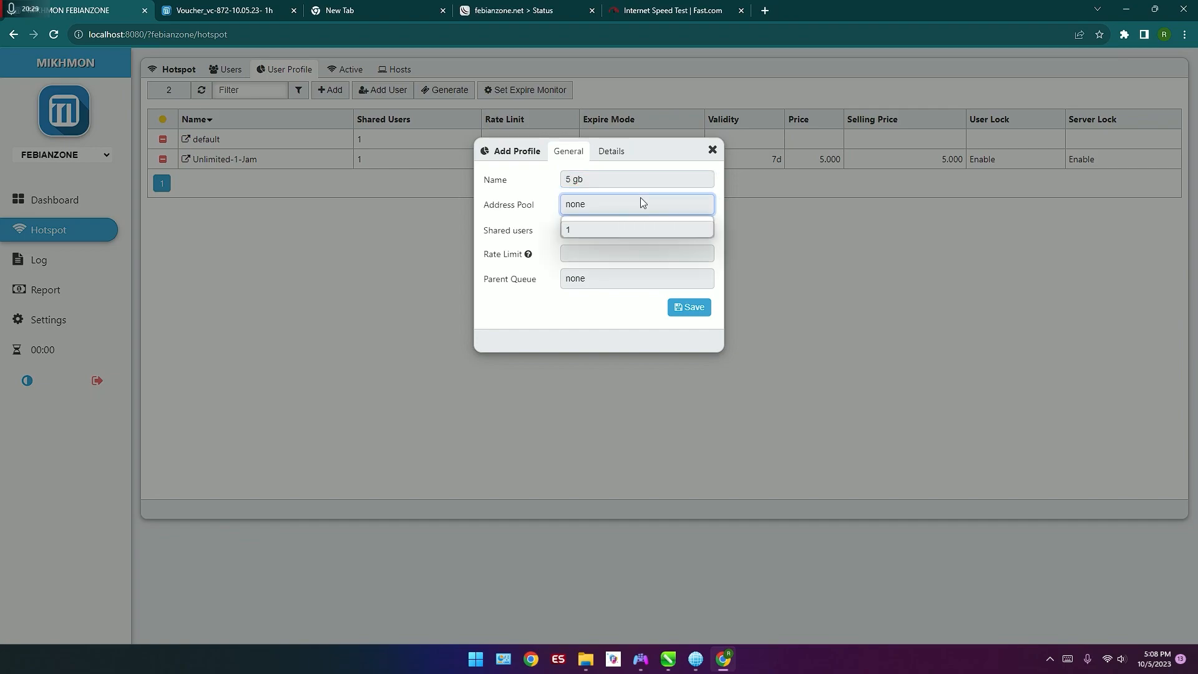
click(621, 235)
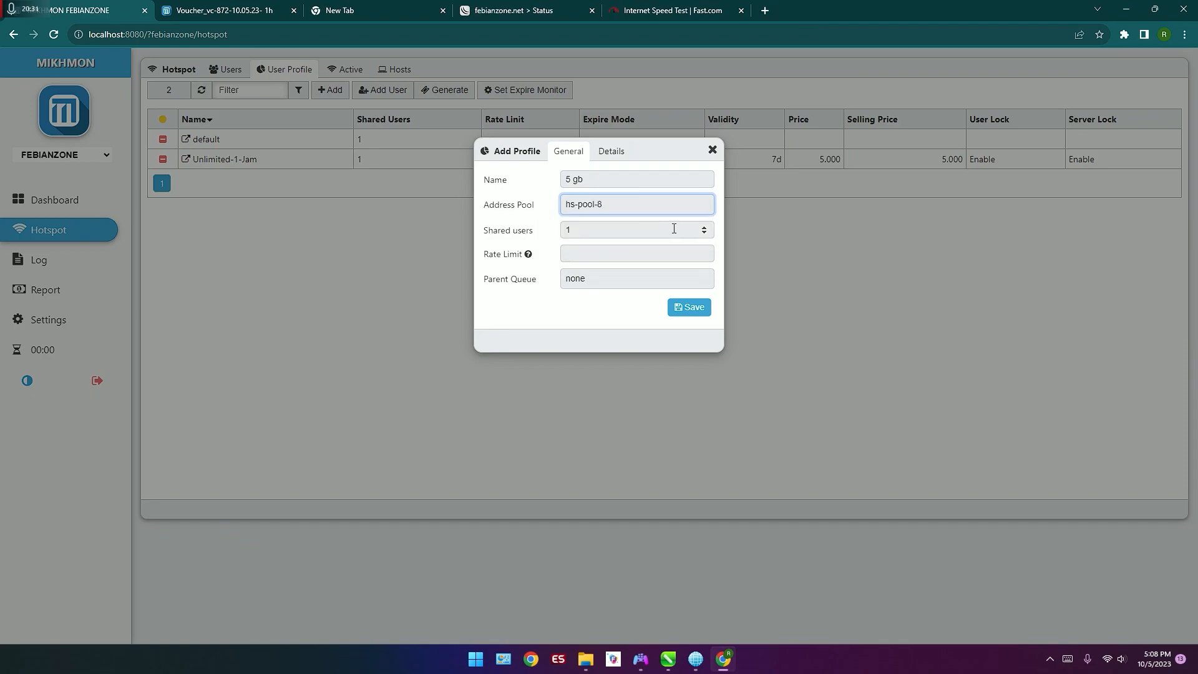
click(704, 228)
click(704, 228)
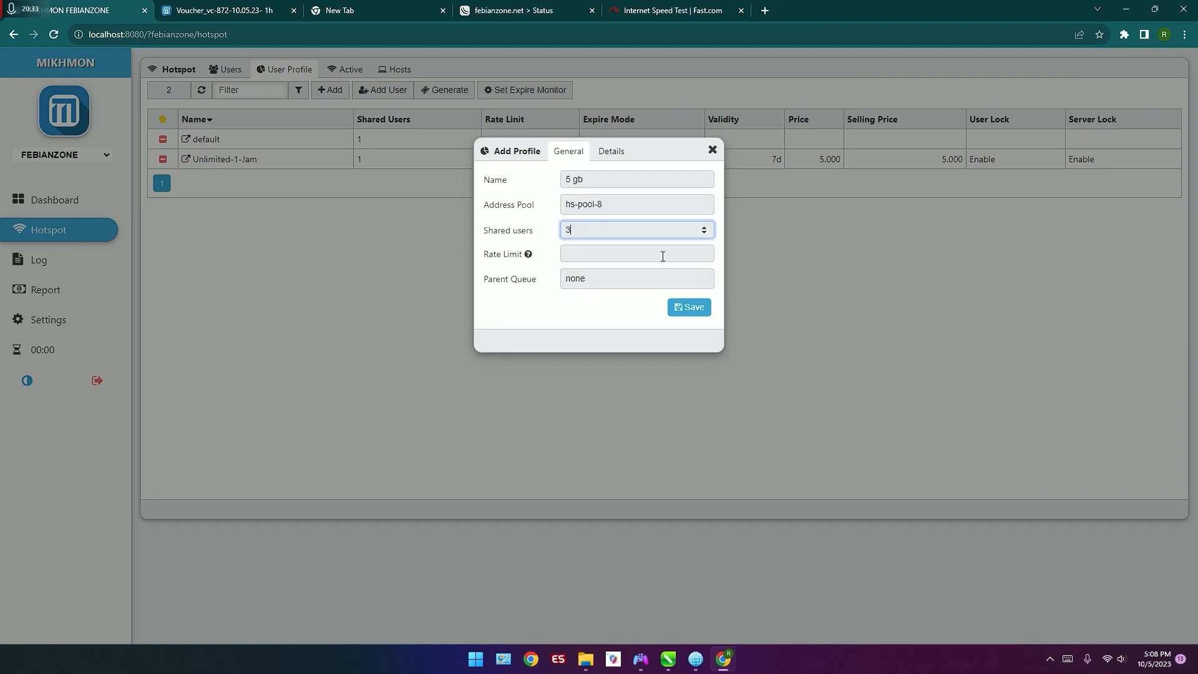
click(664, 250)
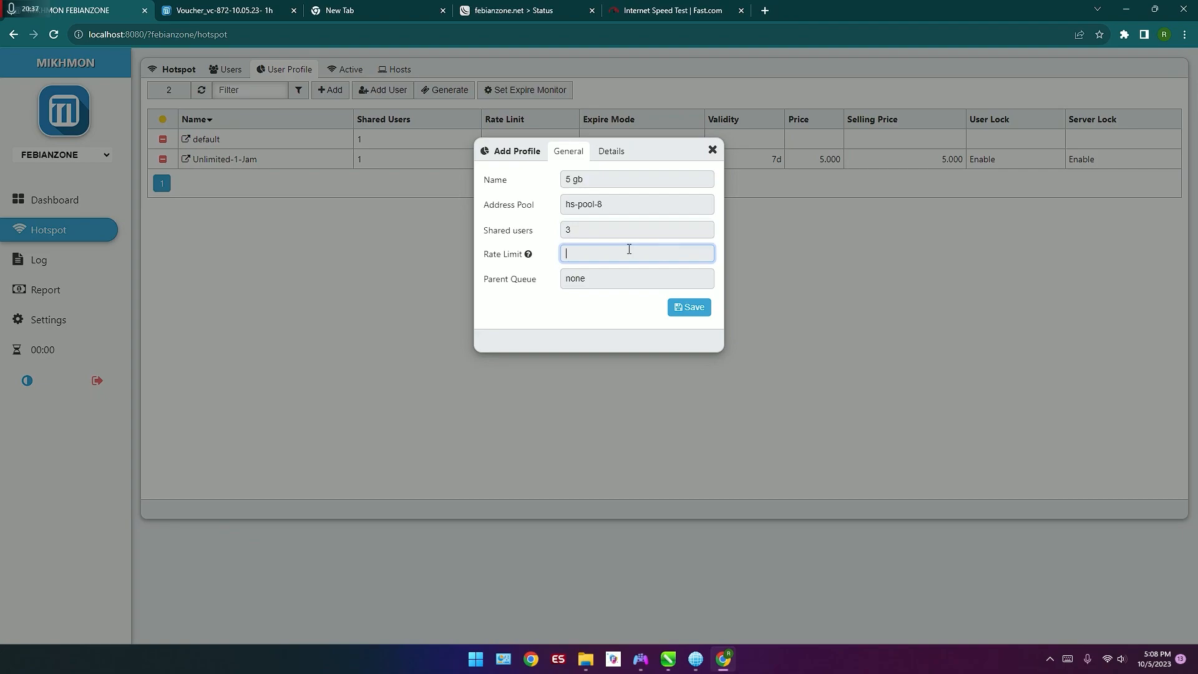
Step: Set the new profile's expired mode to Remove with a validity of 30d
click(623, 157)
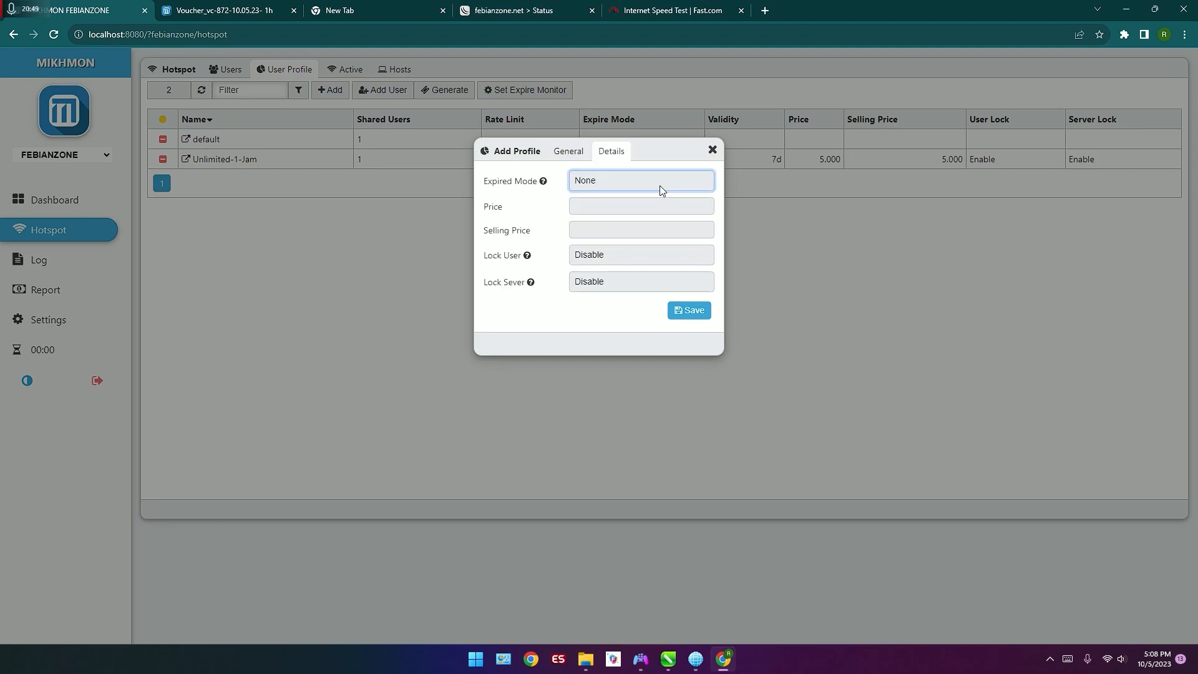
click(660, 186)
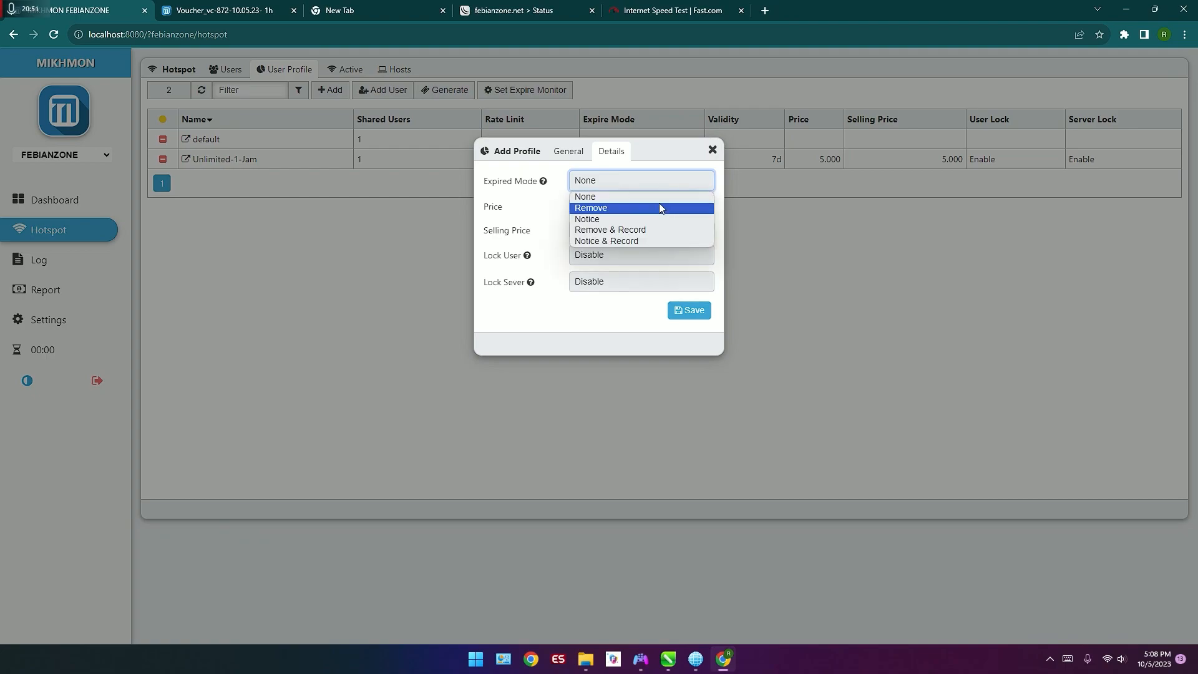
click(659, 206)
text(30d)
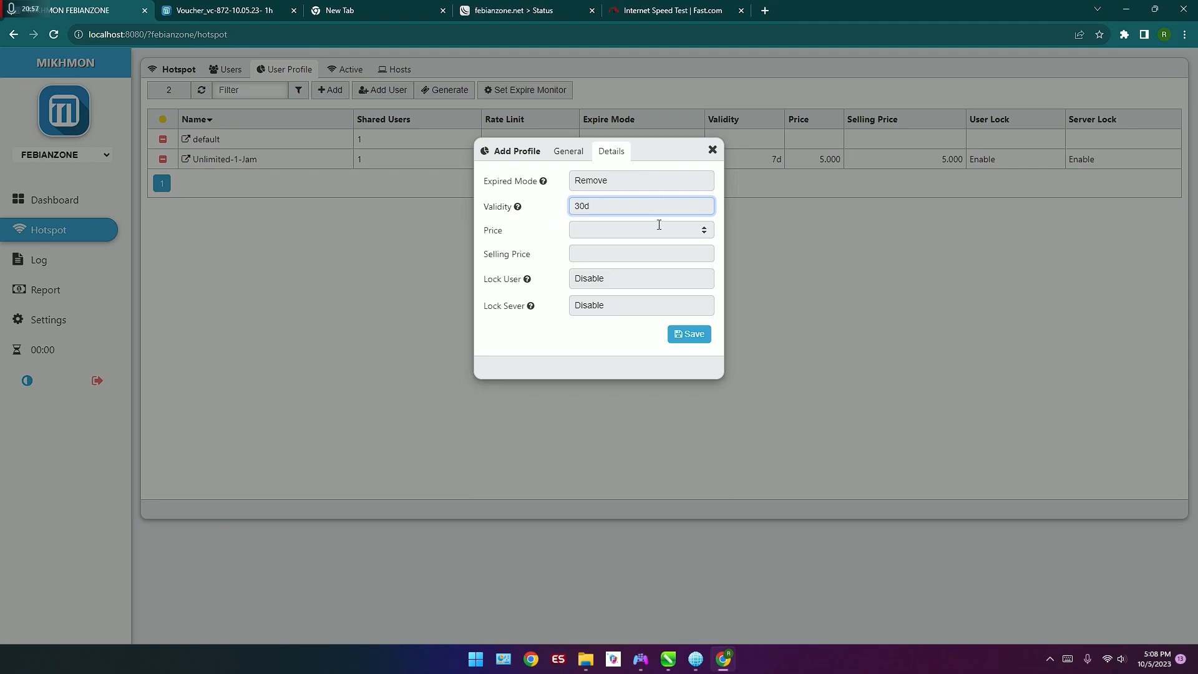
Step: Set both the price and the selling price of the new profile to 10000
click(659, 229)
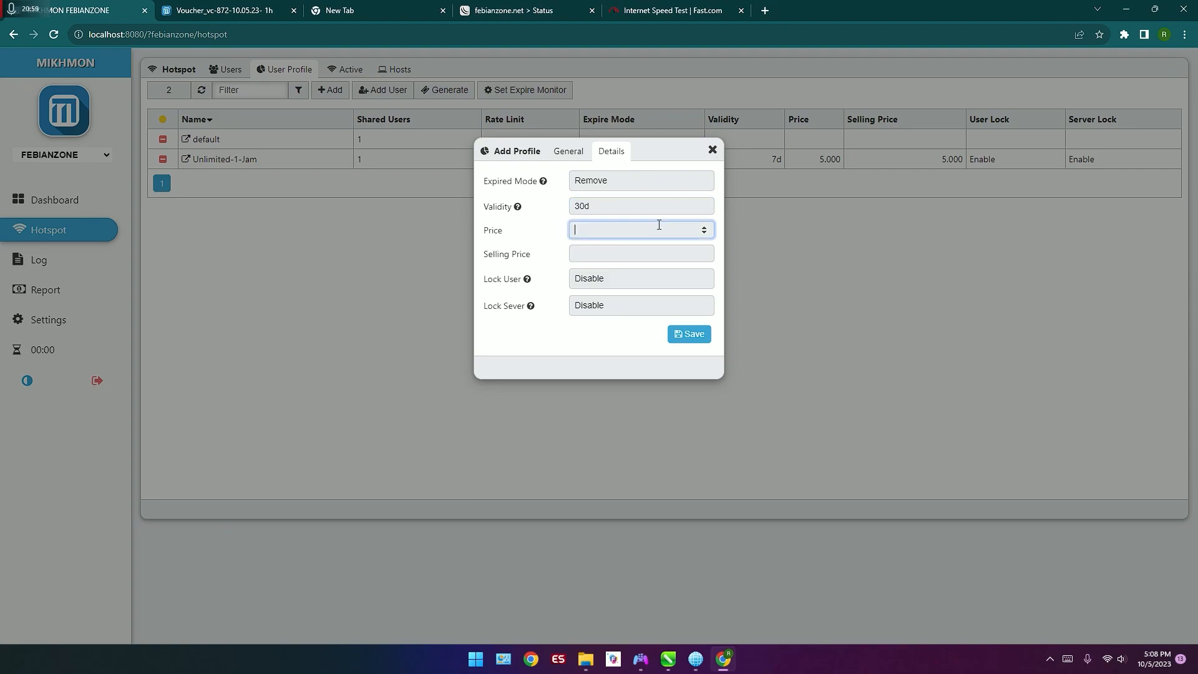
text(10000)
key(Tab)
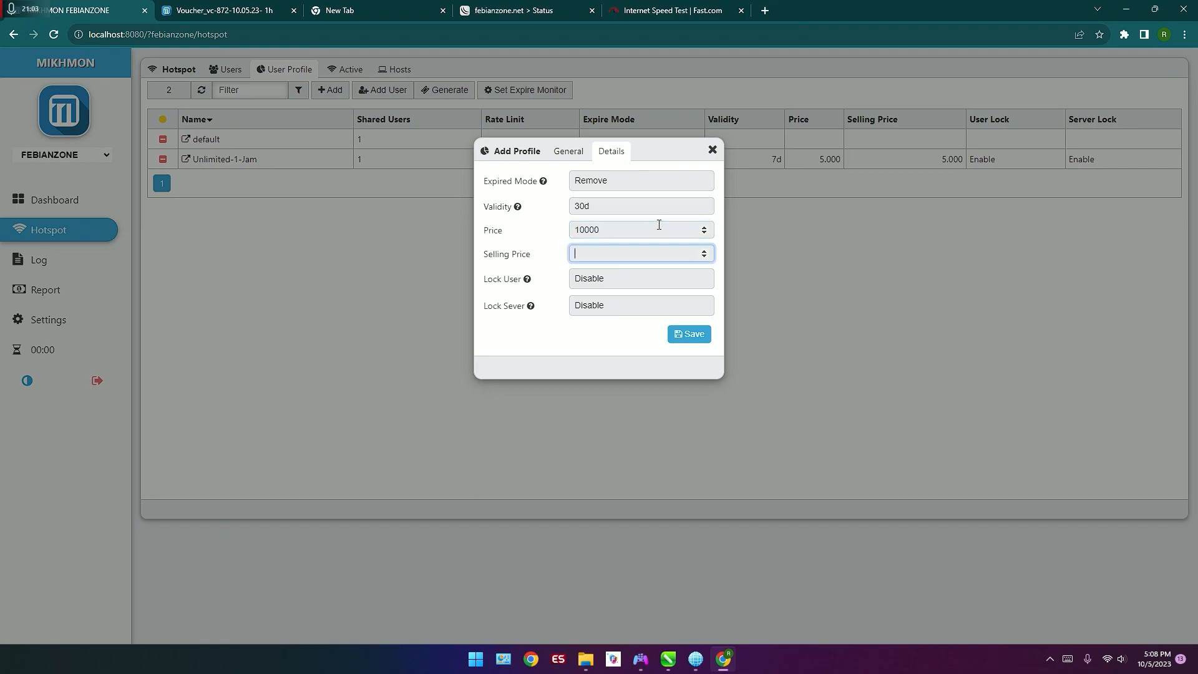
text(10000)
key(Tab)
Step: Enable the user lock and the server lock for the 5 gb profile and save it
click(641, 285)
click(627, 305)
click(626, 306)
click(623, 333)
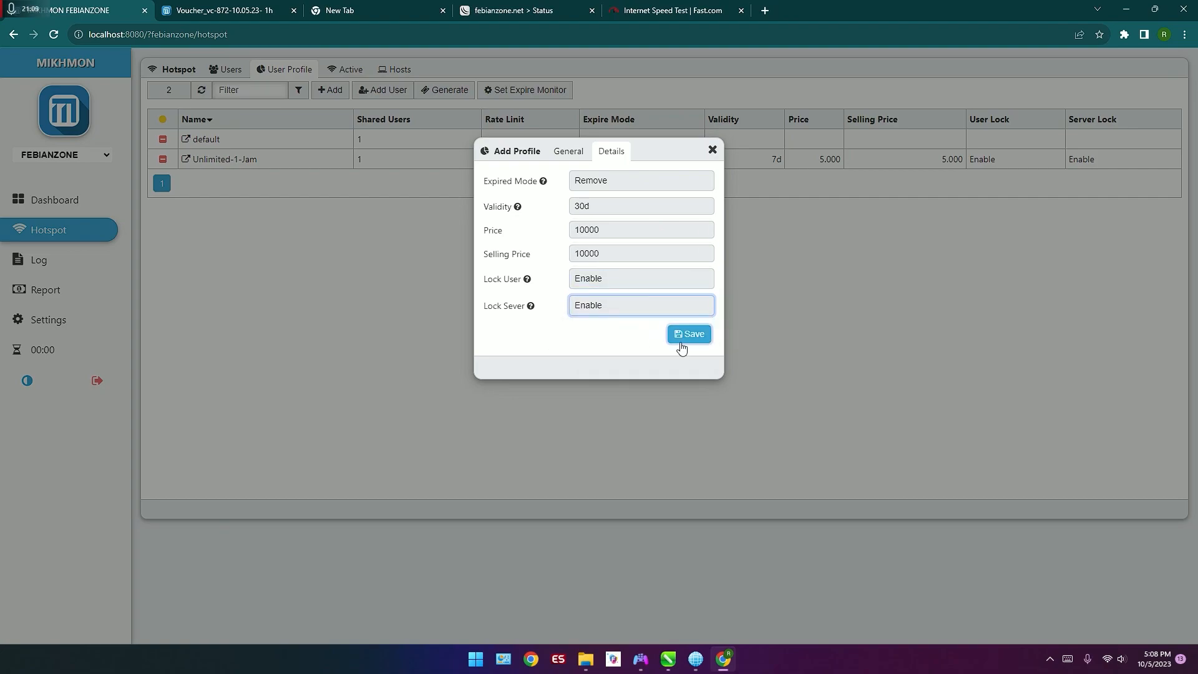
click(682, 348)
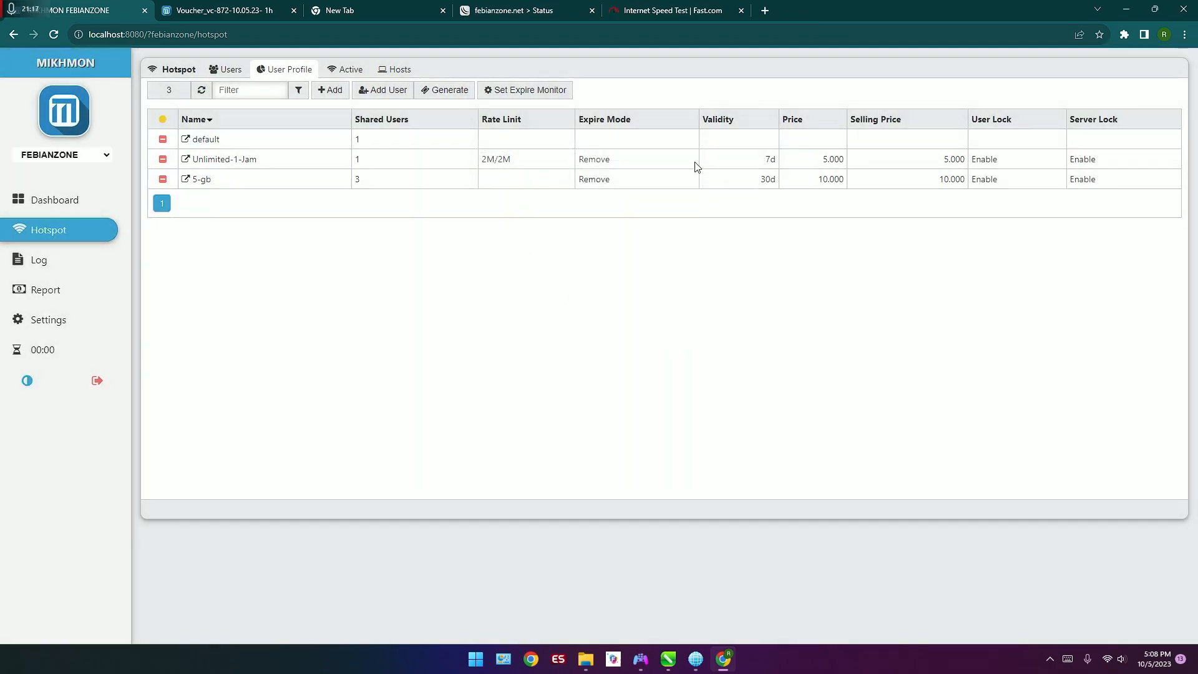
Step: Start a new voucher batch with a quantity of 20 on server hotspot1
click(456, 94)
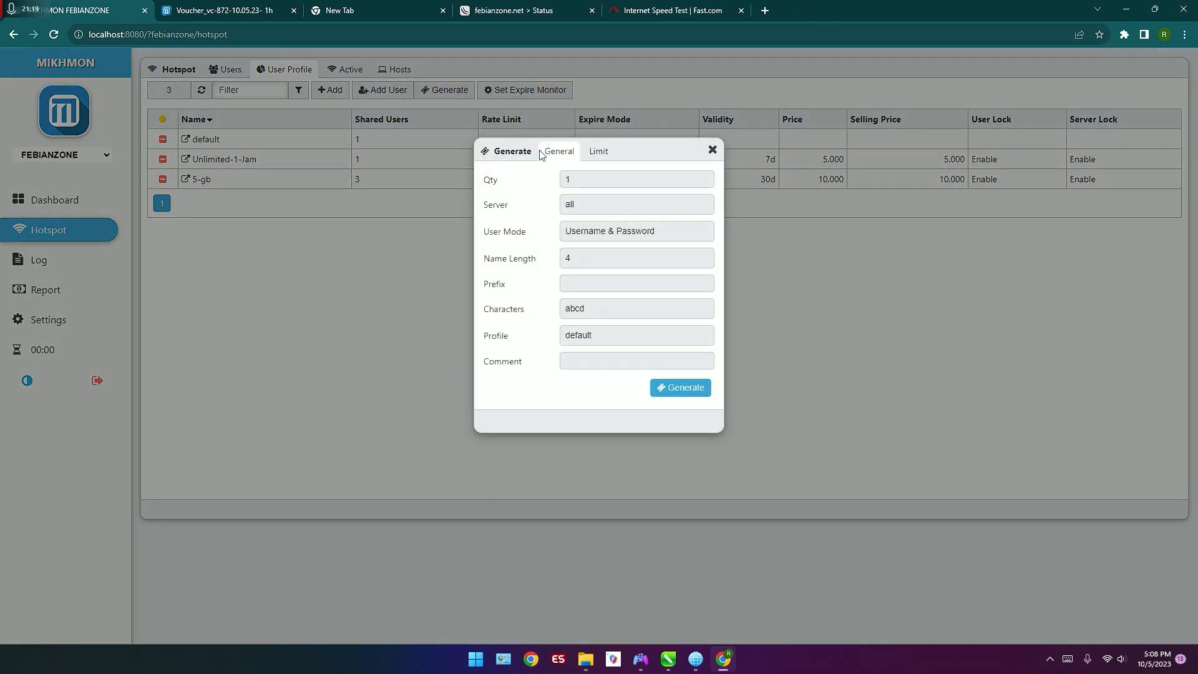
double_click(652, 186)
text(2)
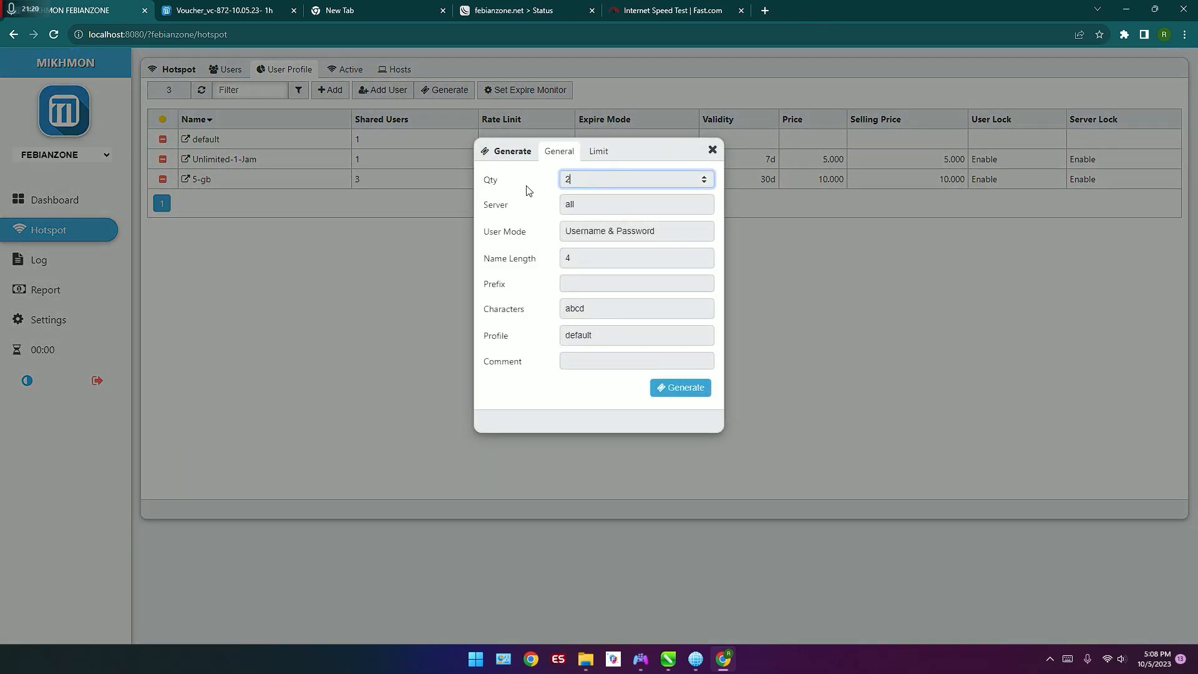
text(0)
click(587, 208)
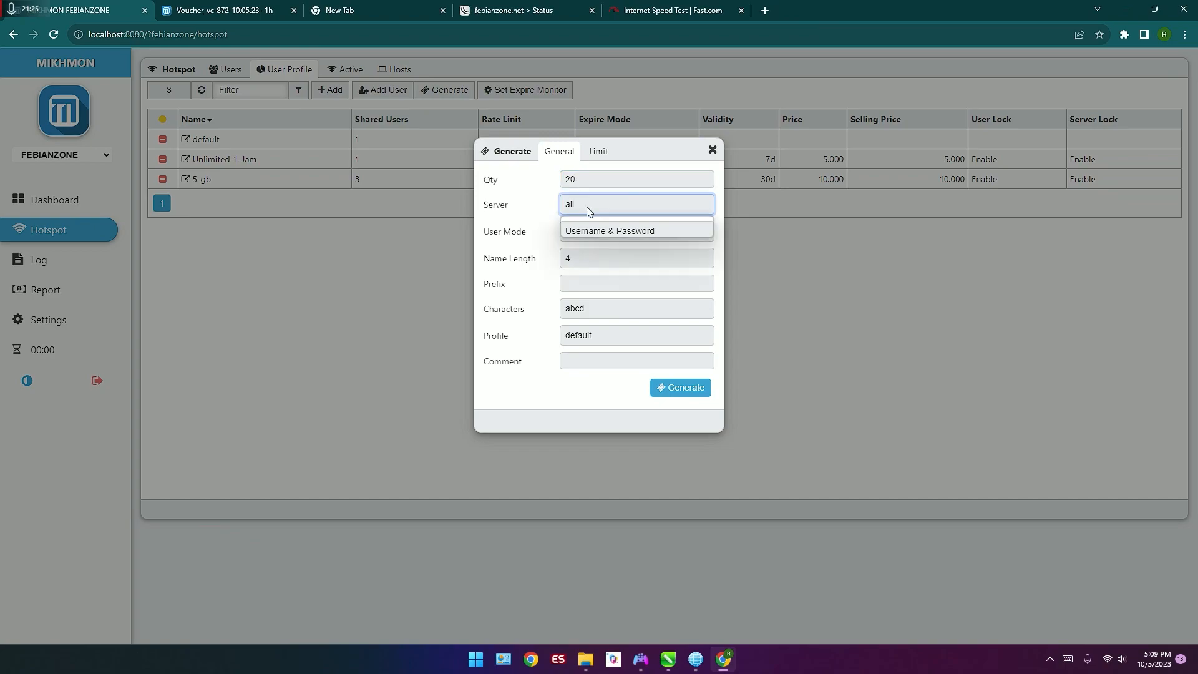
click(587, 235)
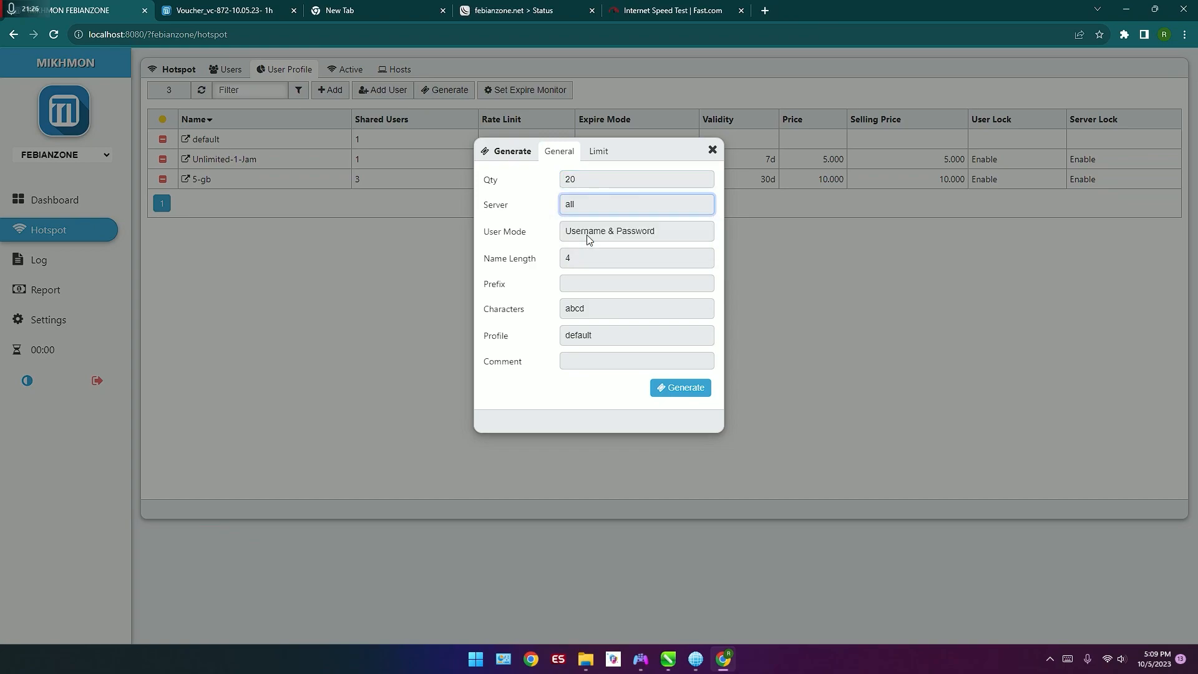
Step: Set the voucher batch's user mode to Username = Password and its characters to aBcD2345
click(662, 241)
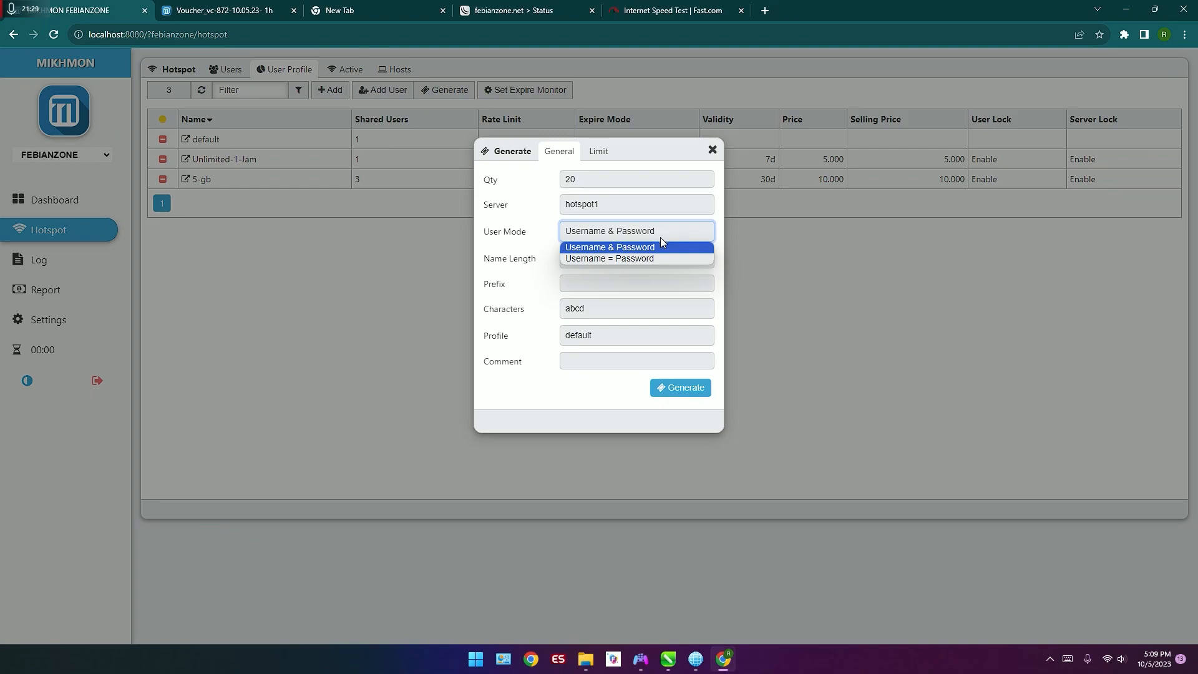
click(634, 262)
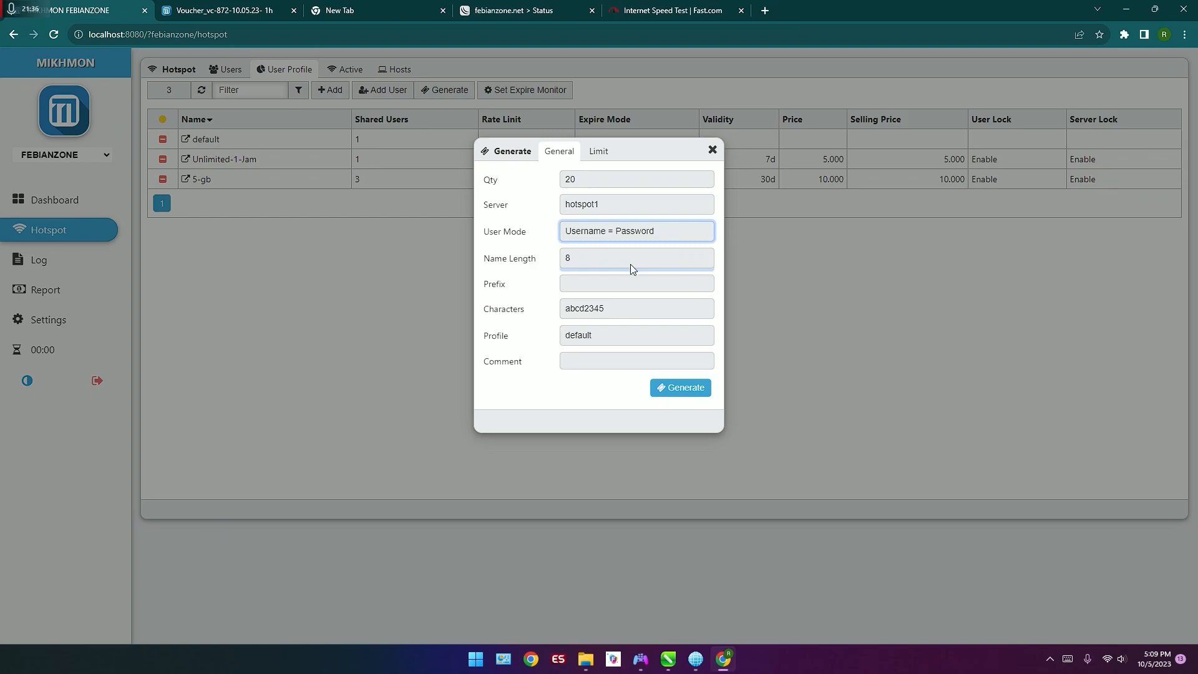
click(623, 317)
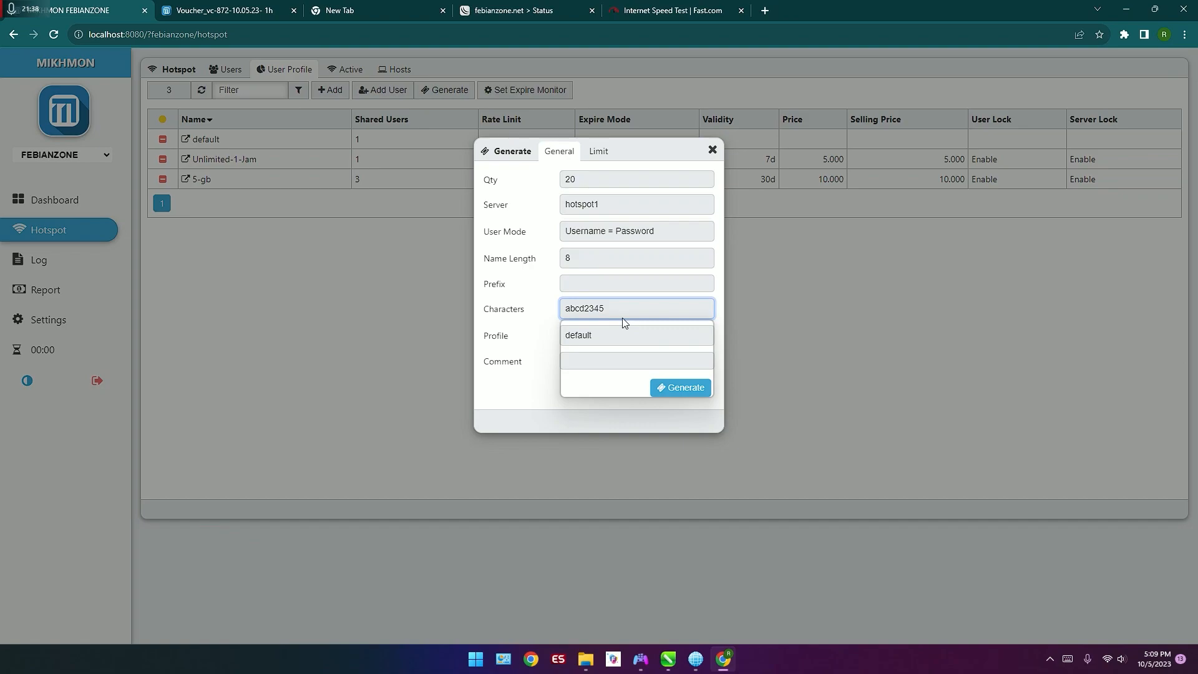
click(623, 345)
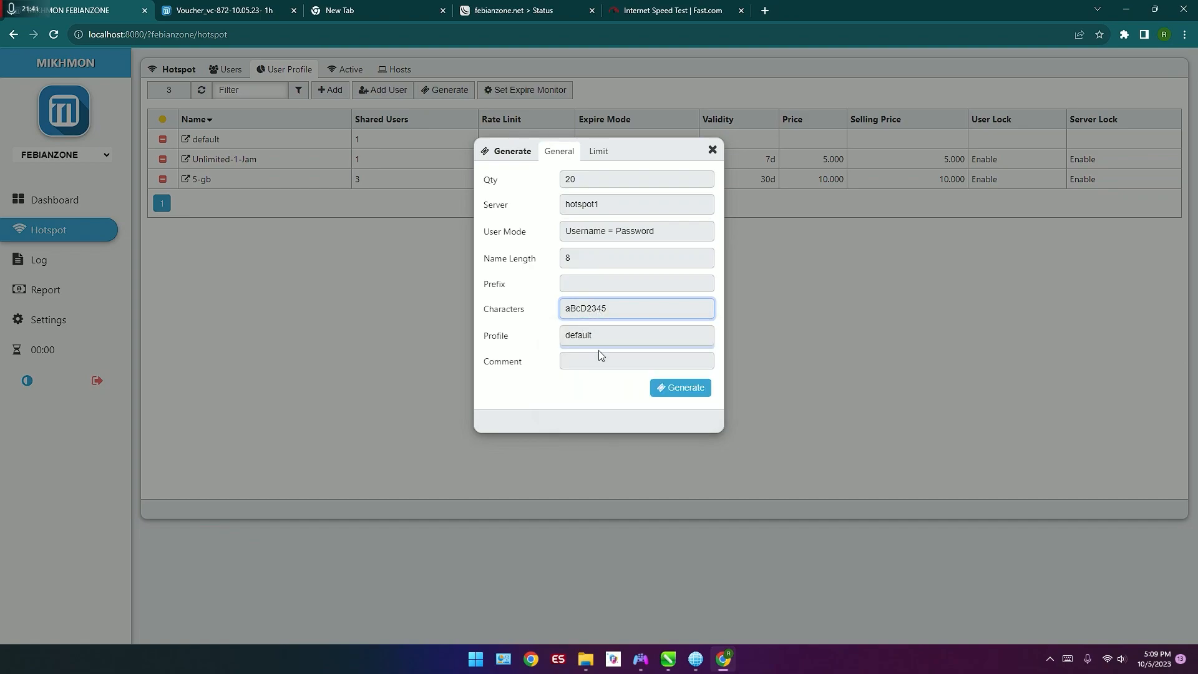
Step: Assign the 5-gb profile and a 5G data limit to the voucher batch, and generate it
click(639, 339)
click(634, 372)
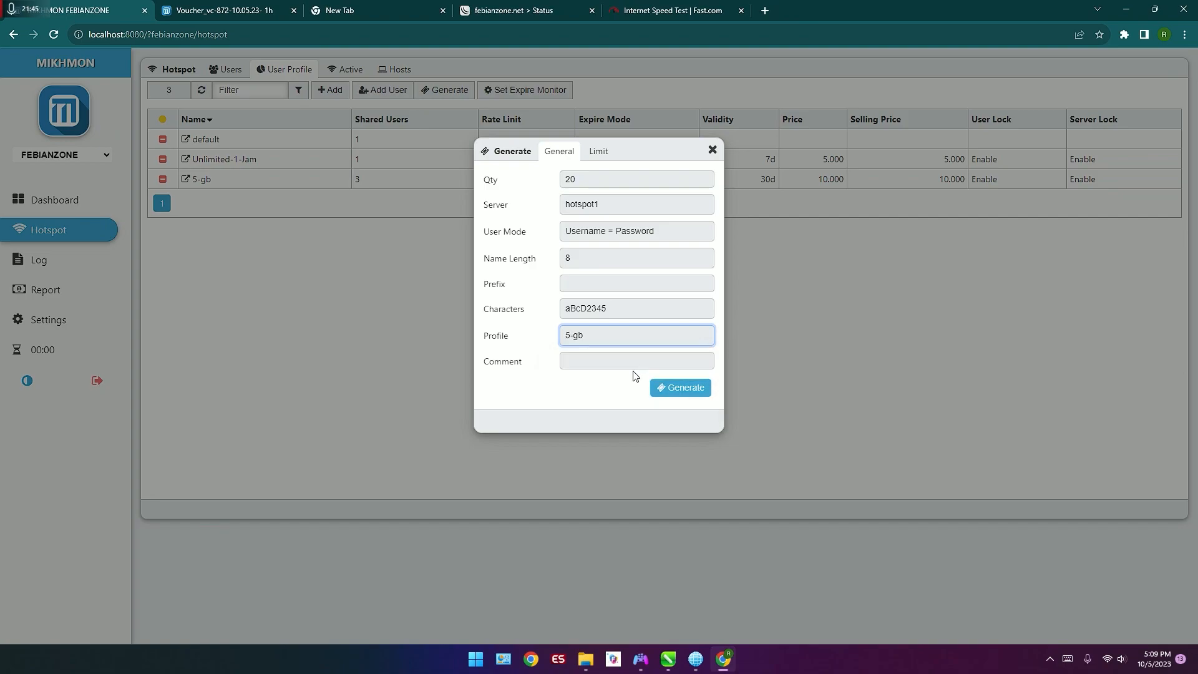
click(598, 151)
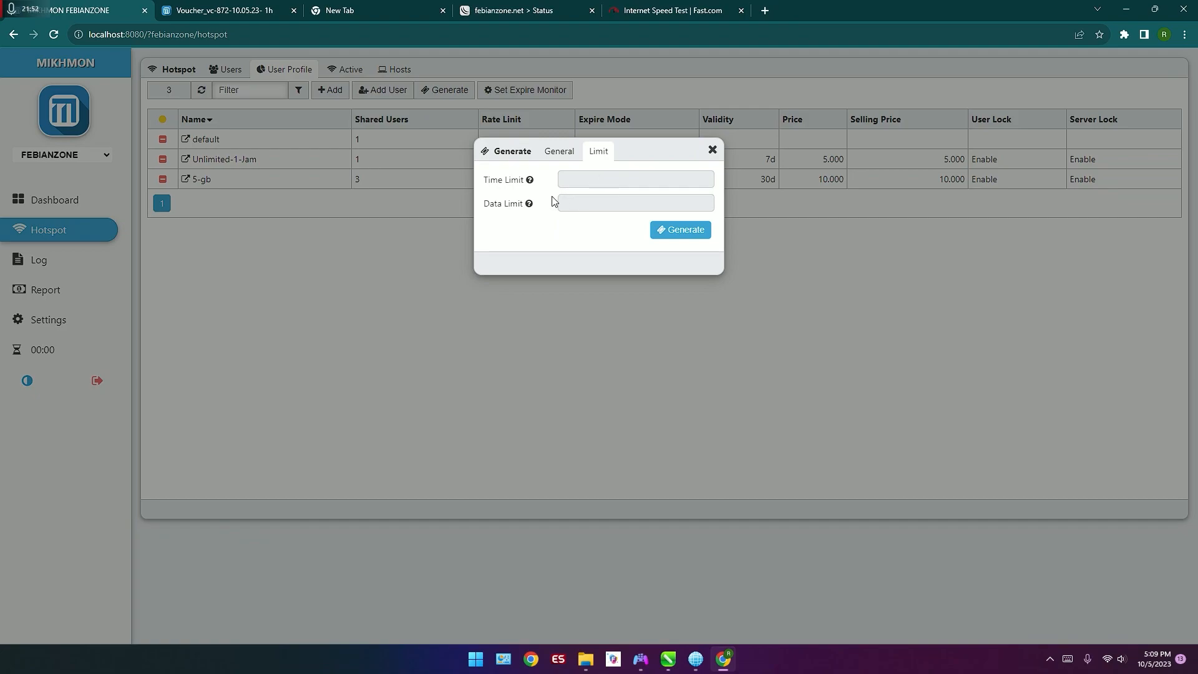
mouse_move(530, 206)
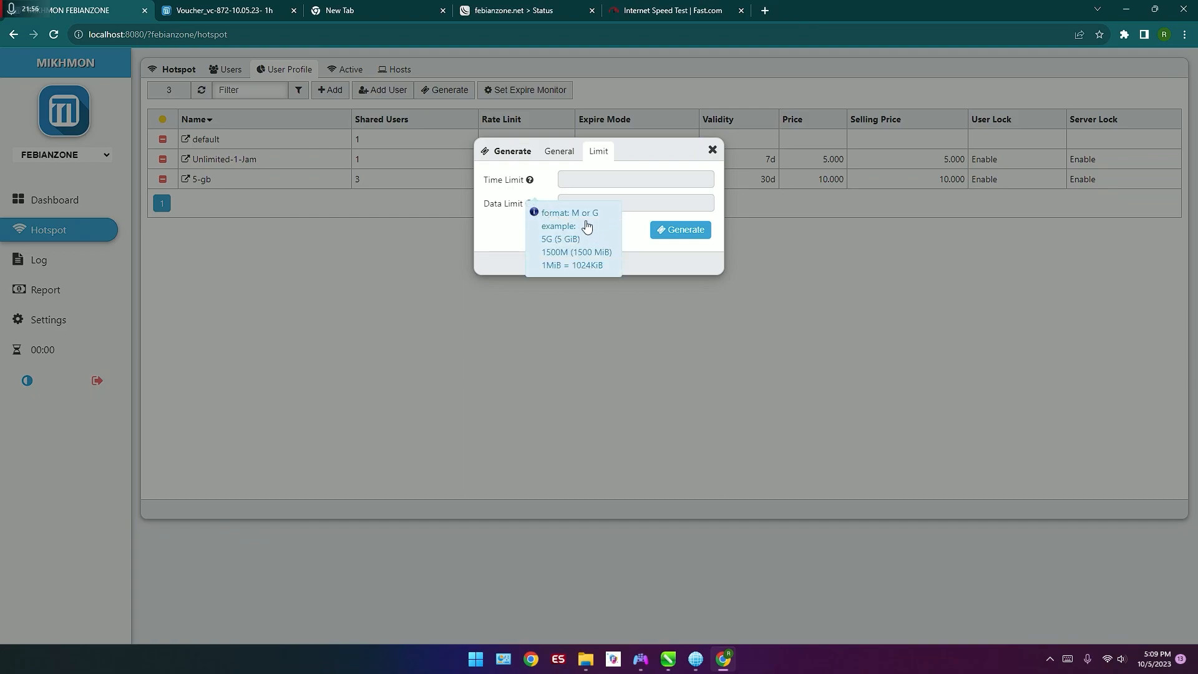
click(629, 203)
text(5G)
click(665, 231)
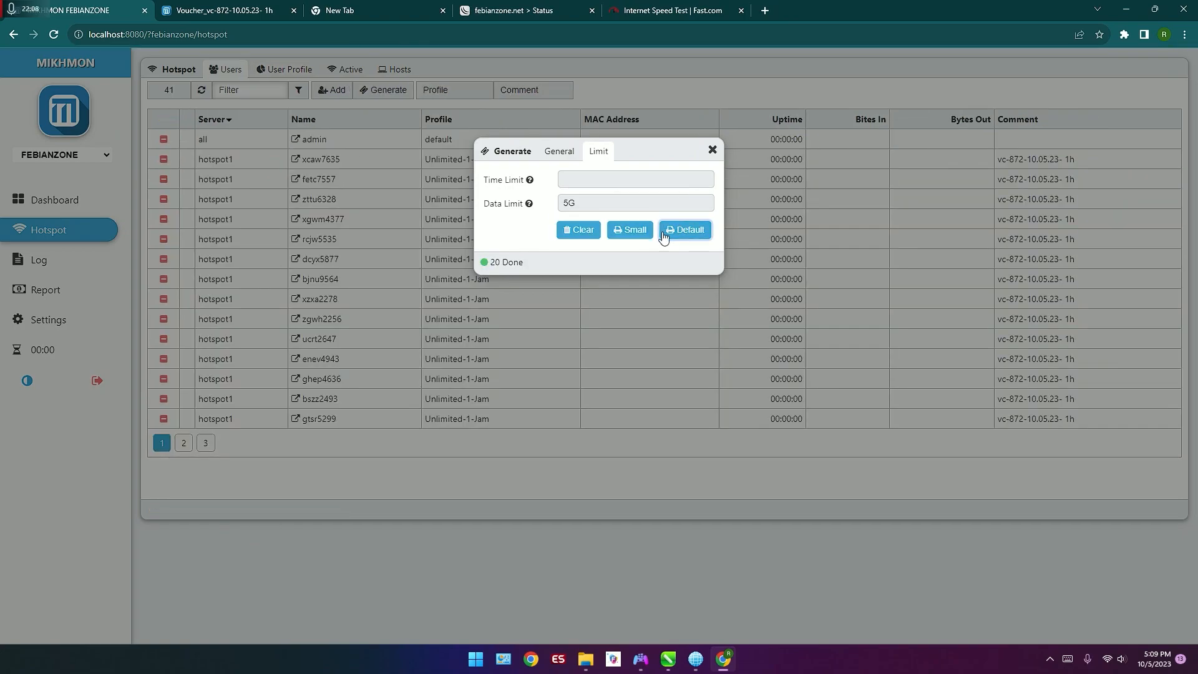
Step: Open the default print layout of the new voucher batch and cancel printing to inspect the voucher sheet
click(664, 231)
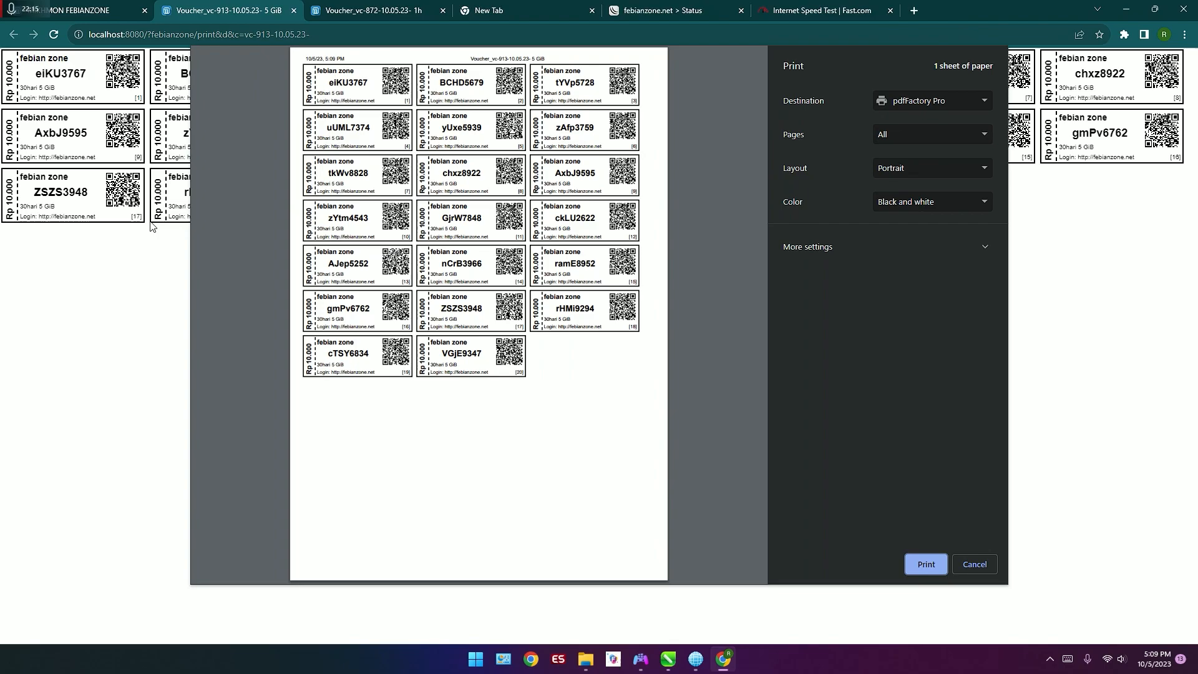
click(975, 564)
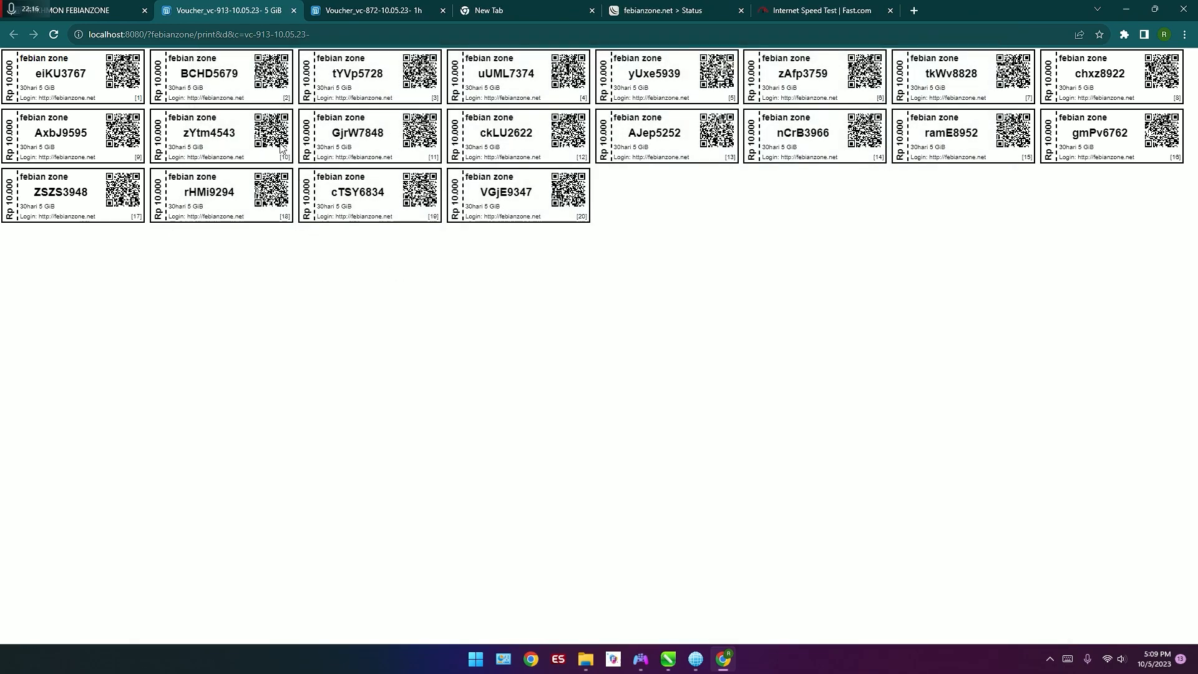
key(ctrl+plus)
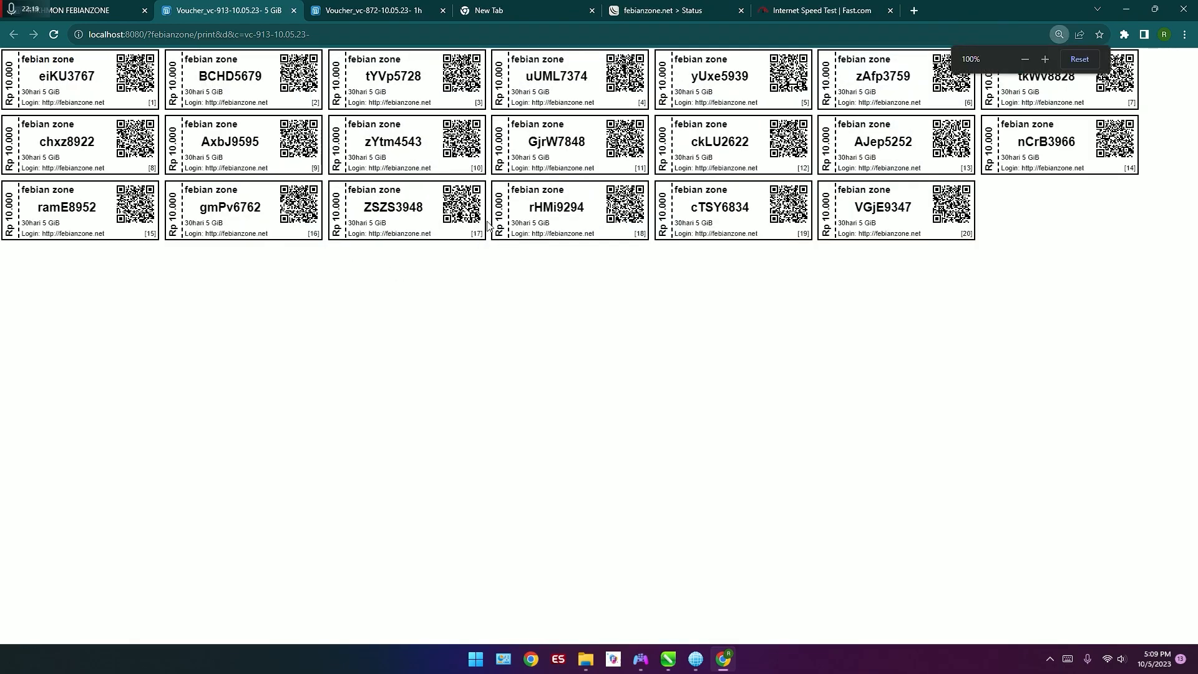
key(ctrl+minus)
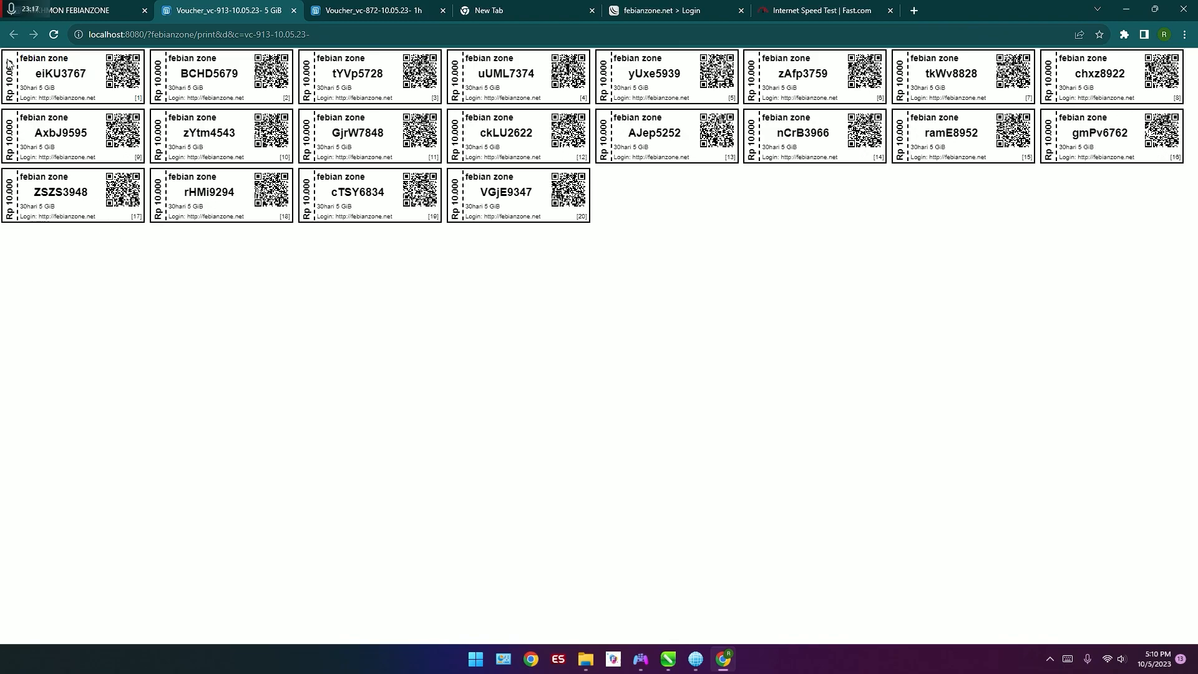
Step: Copy the first 5 GiB voucher's code and connect with it on the febianzone.net hotspot login page
drag(34, 76, 96, 77)
right_click(97, 79)
click(109, 85)
click(662, 11)
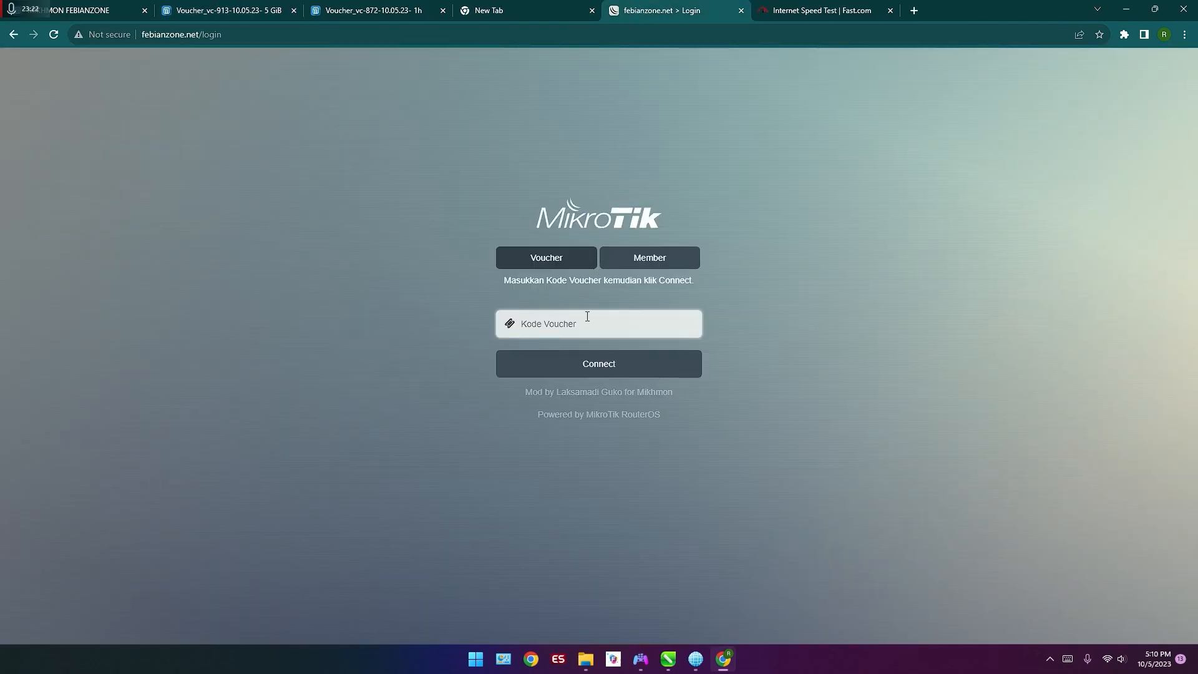
key(ctrl+v)
click(606, 372)
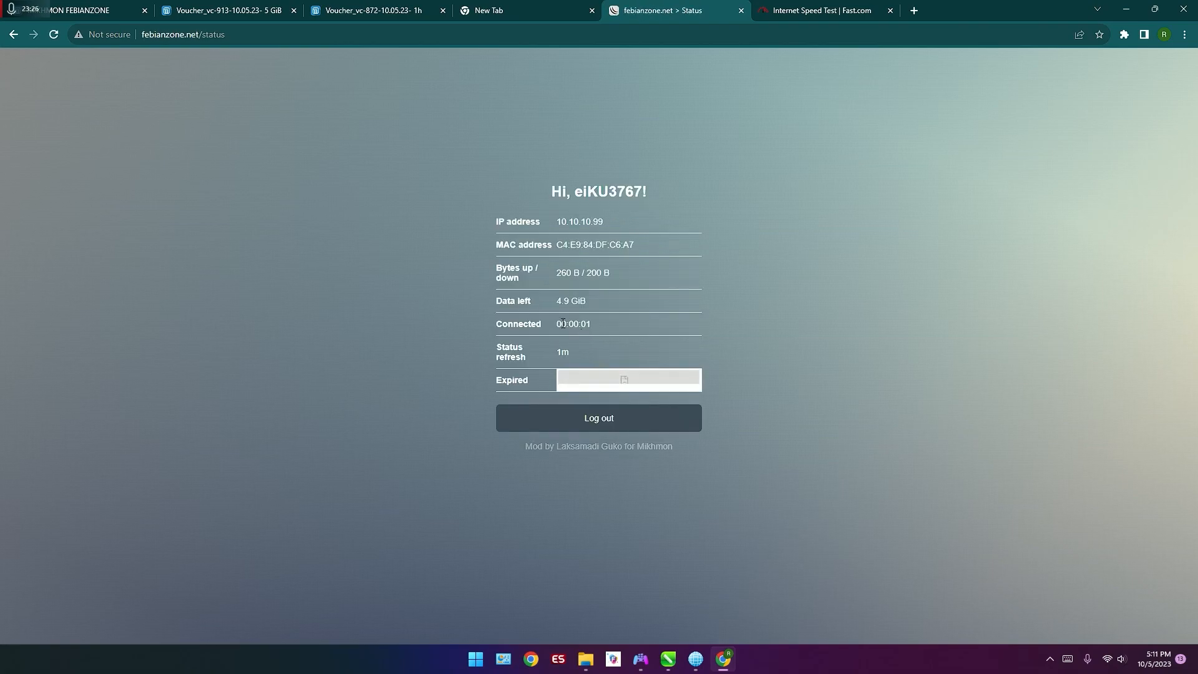
Step: Check the data left on the hotspot status page and rerun the Fast.com internet speed test
drag(494, 299, 545, 301)
click(618, 302)
click(805, 11)
click(743, 343)
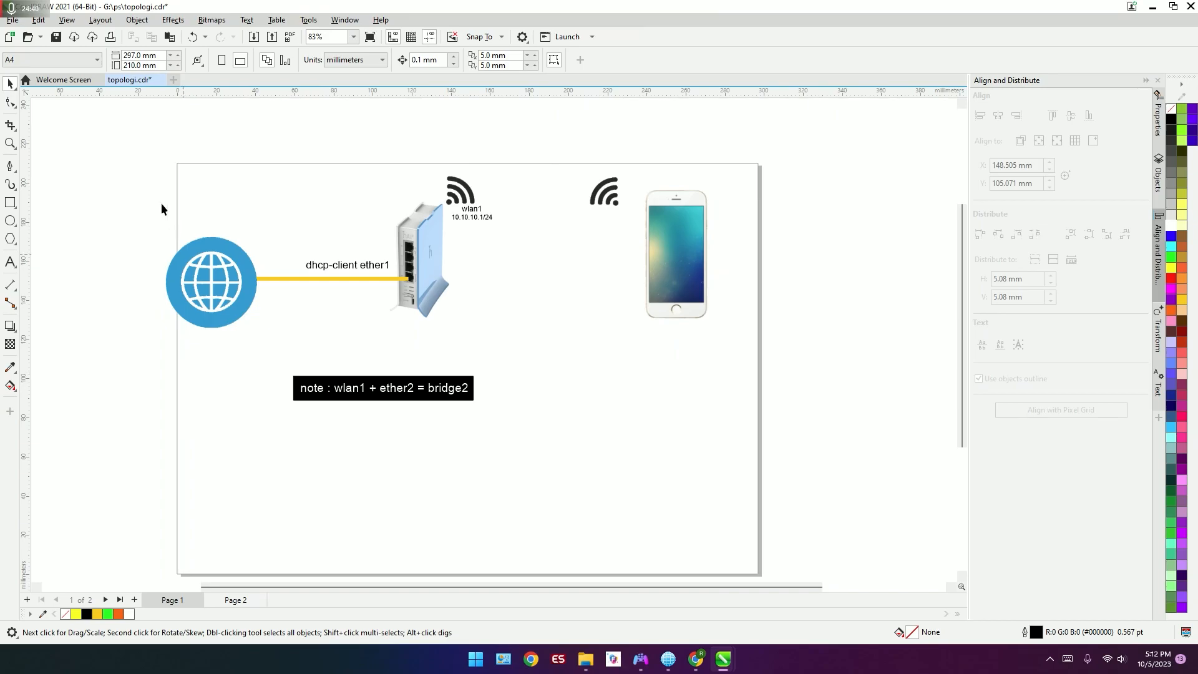
Step: Examine the topology drawing in CorelDRAW, from the Page 1 layout to the ether2 link to the extra access point on Page 2
drag(256, 169, 792, 403)
click(792, 403)
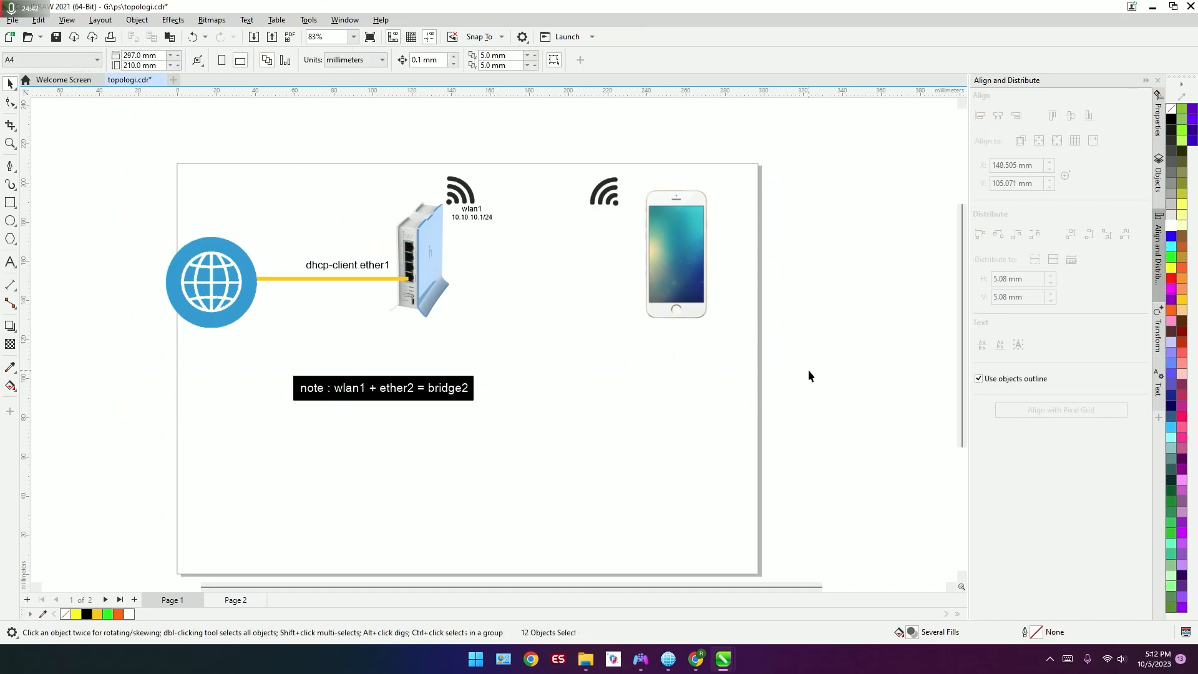
click(235, 601)
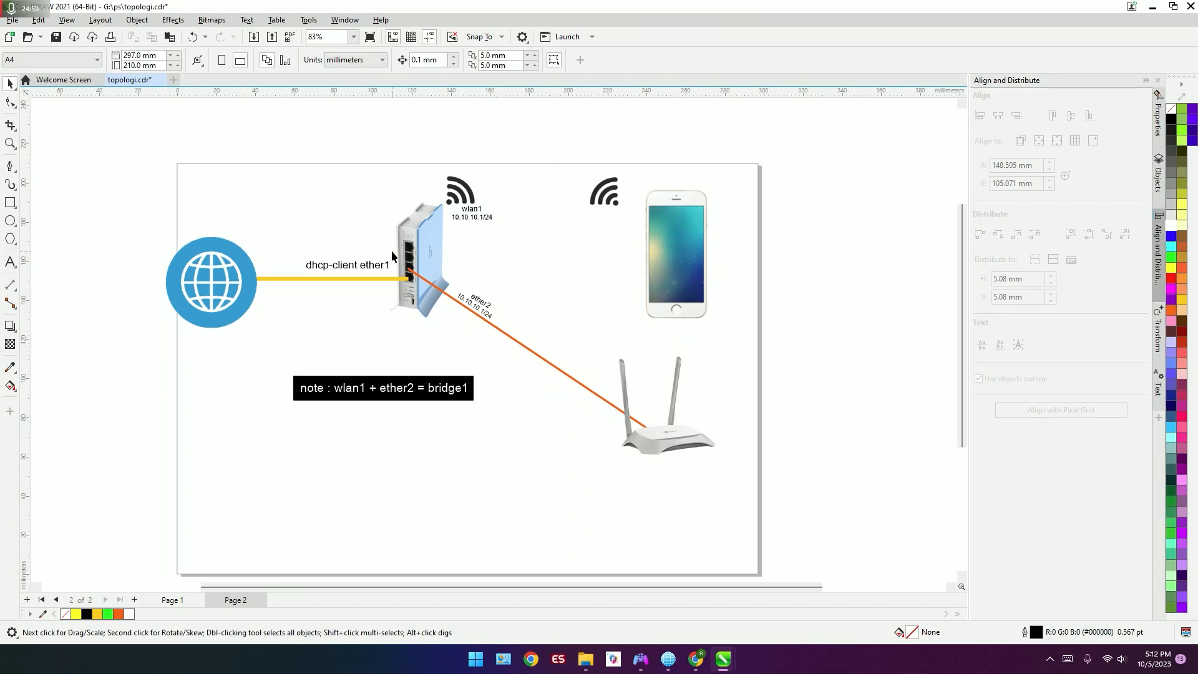
scroll(391, 249, up, 4)
scroll(349, 272, down, 1)
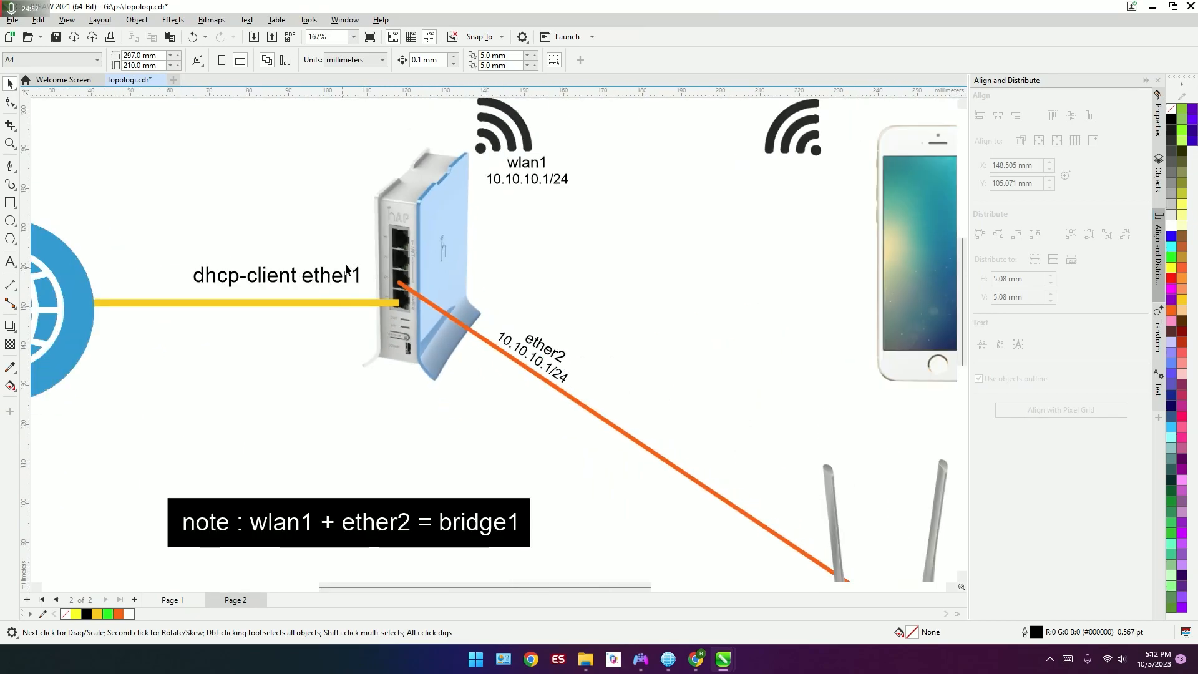
scroll(345, 272, down, 1)
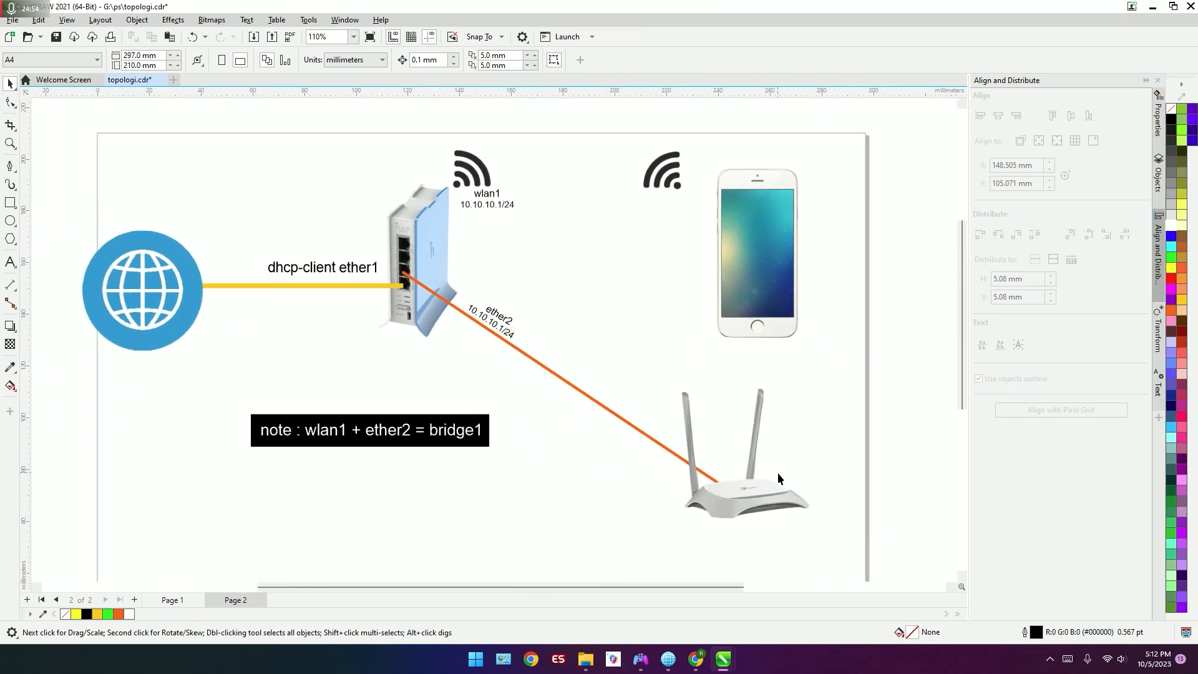
scroll(758, 460, up, 1)
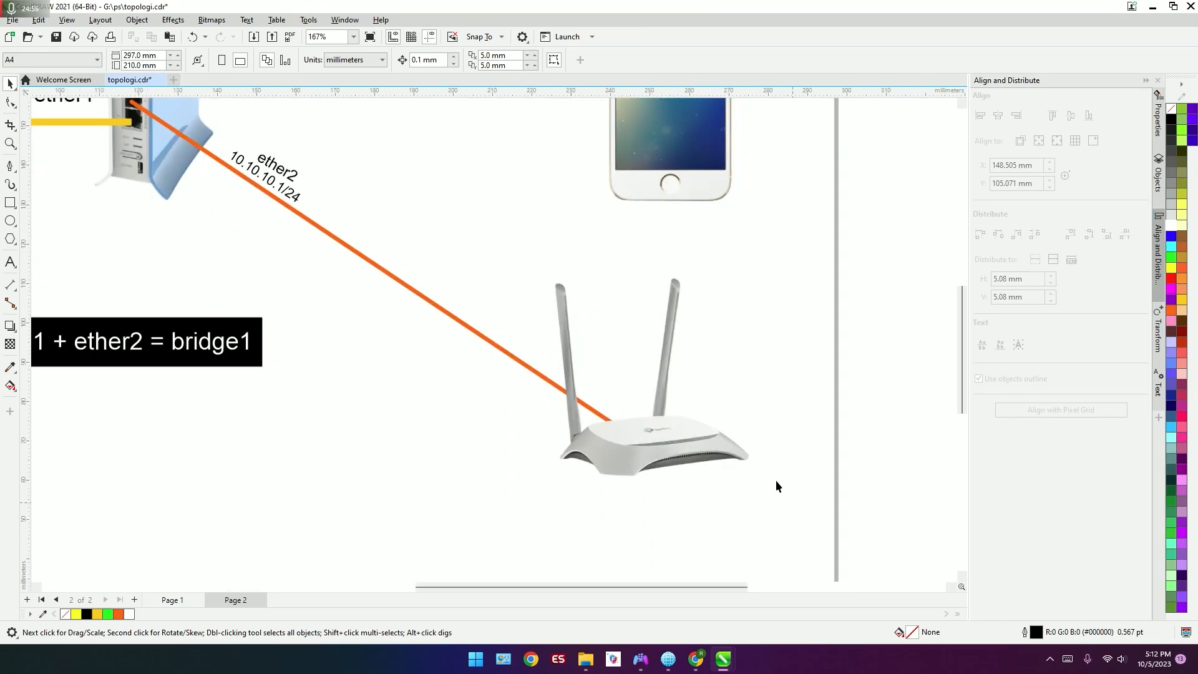
scroll(584, 409, down, 1)
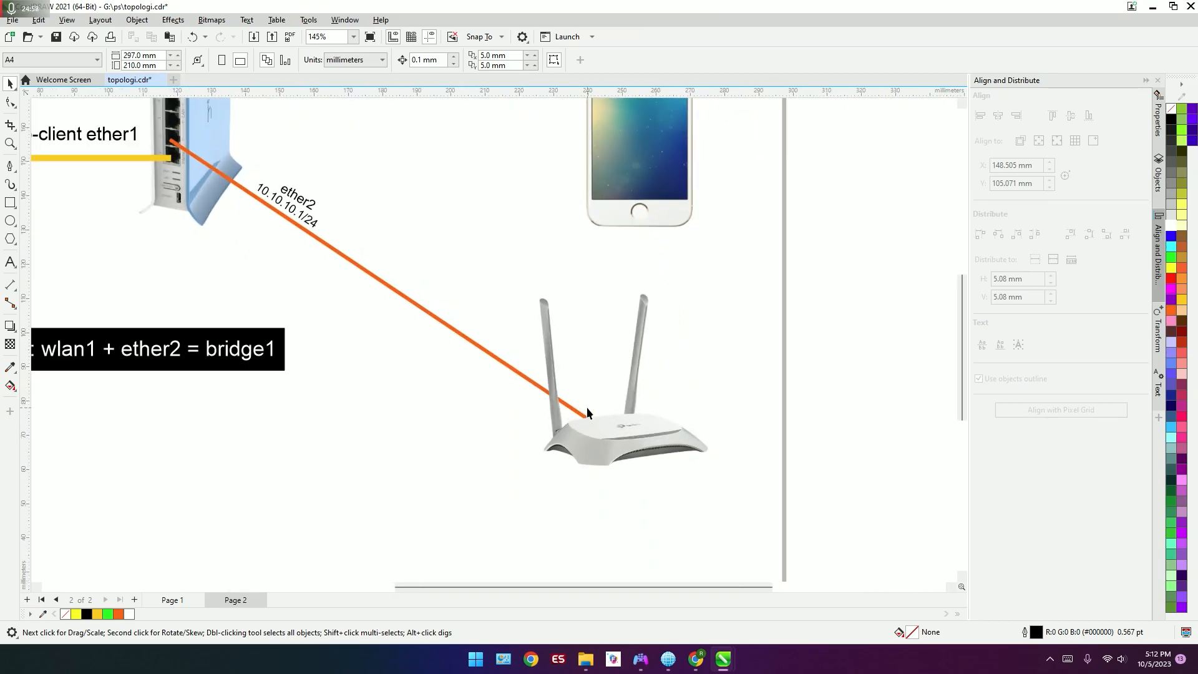
scroll(499, 352, down, 1)
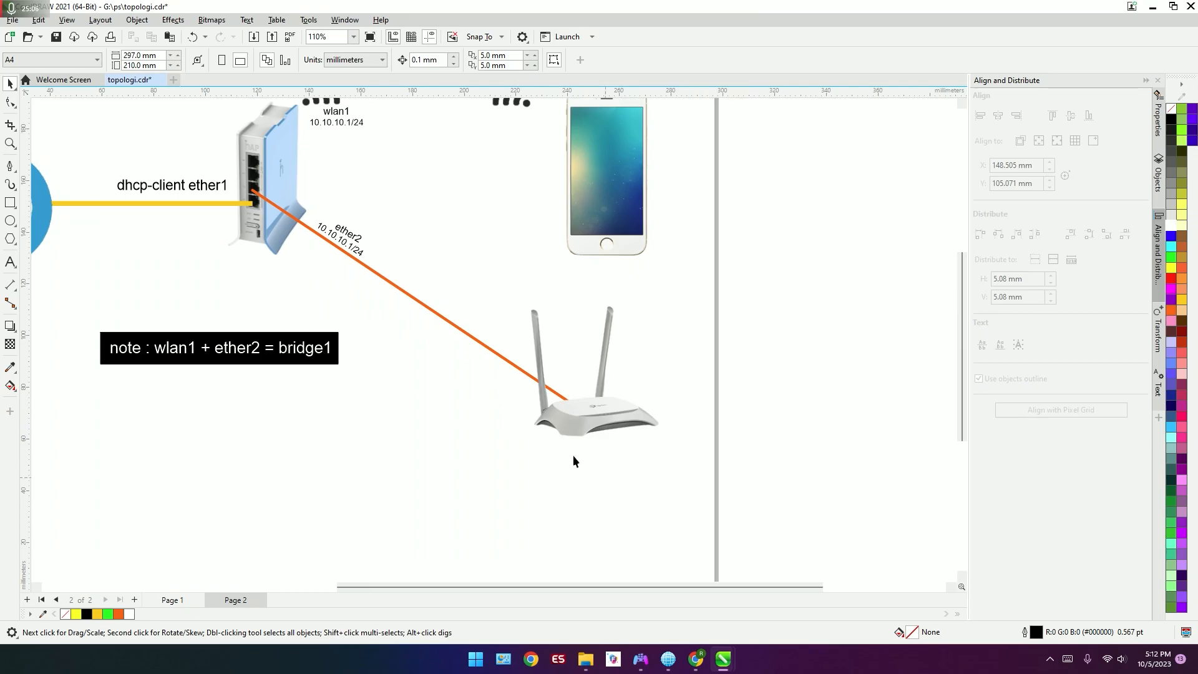
scroll(692, 448, down, 1)
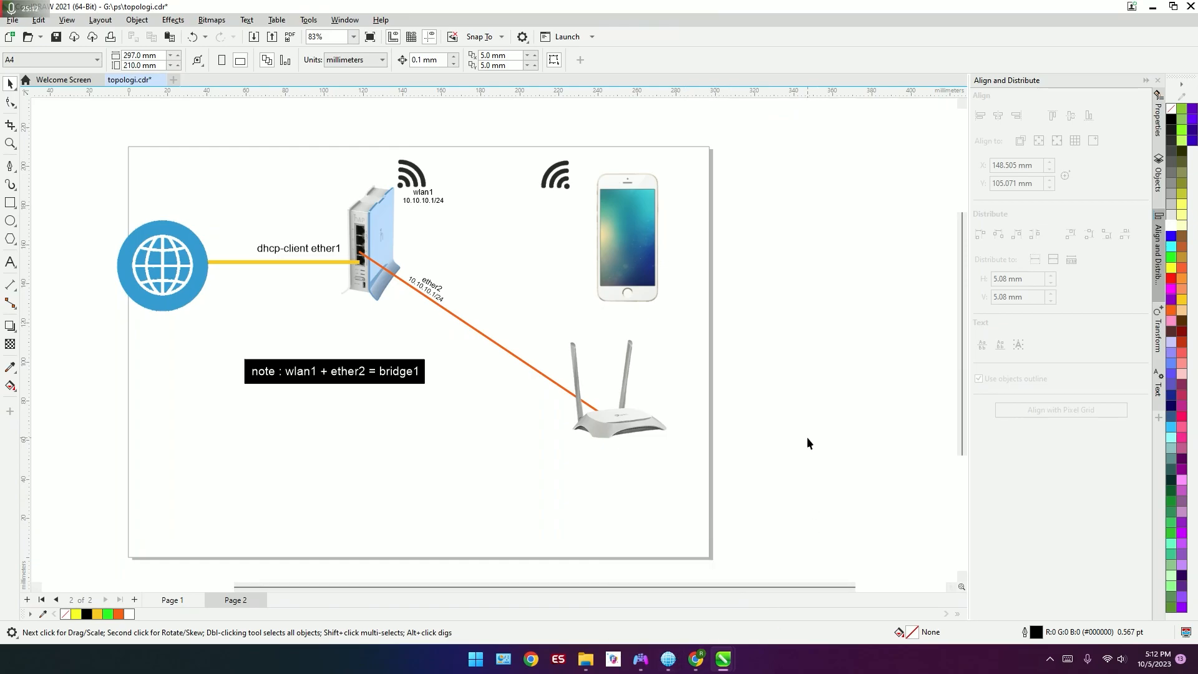
Step: Bring up the Mikhmon PHP Web Server window and switch back to Chrome
click(669, 669)
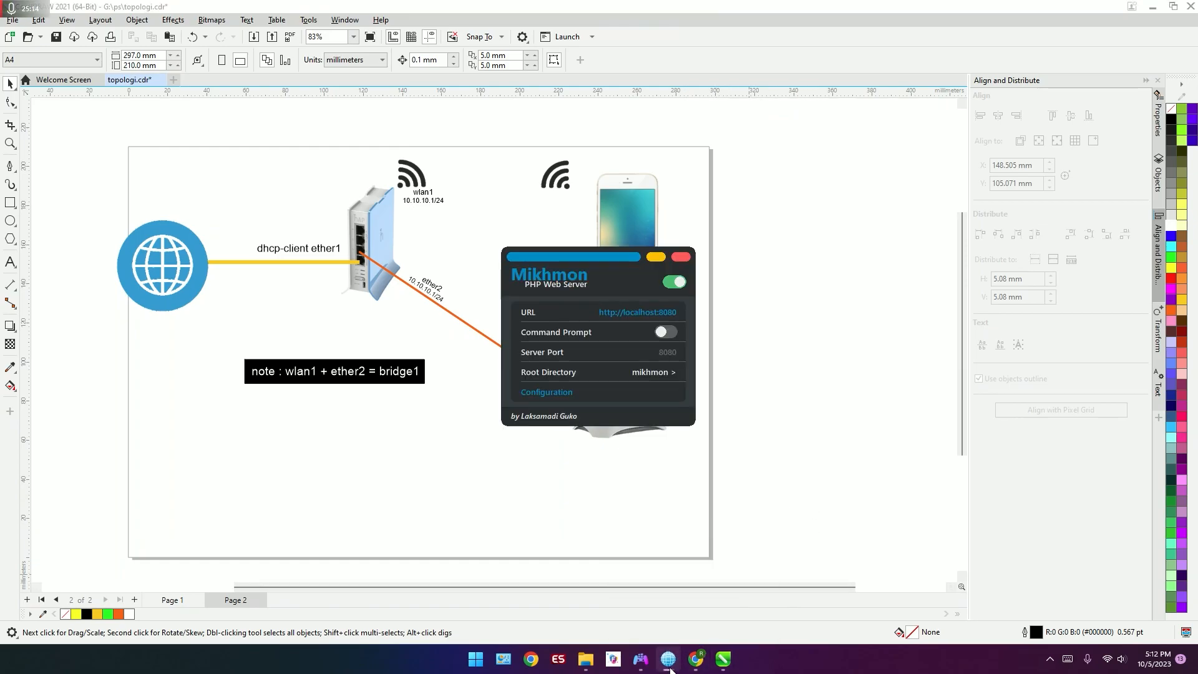
click(695, 661)
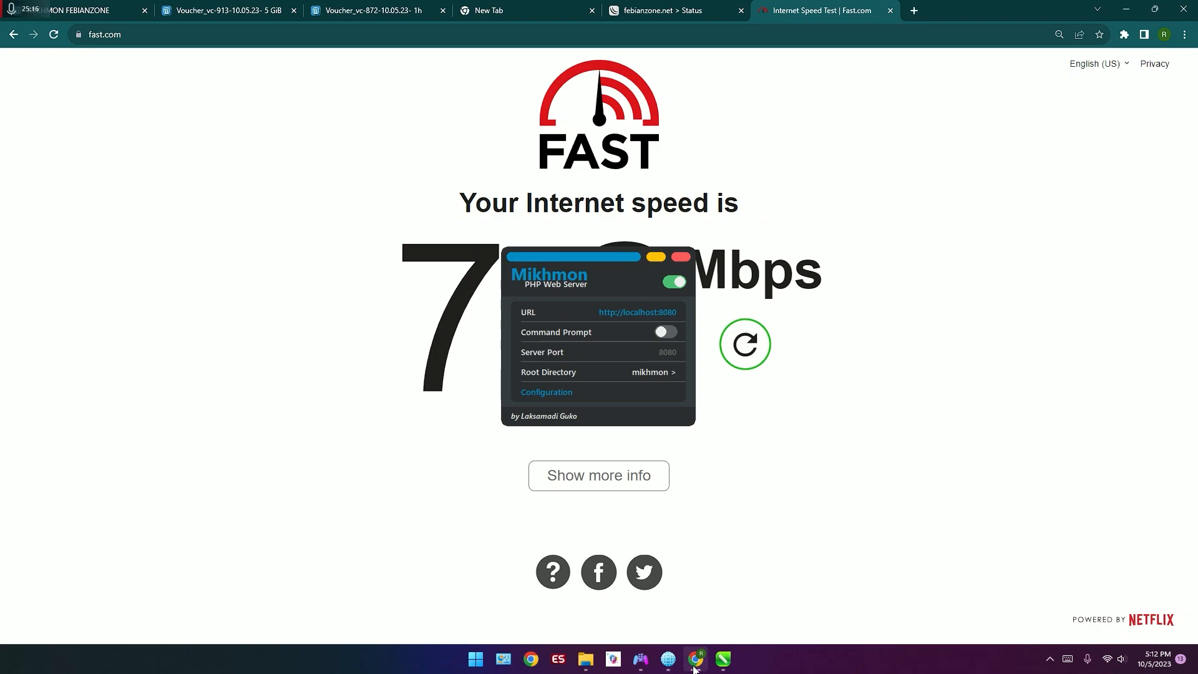